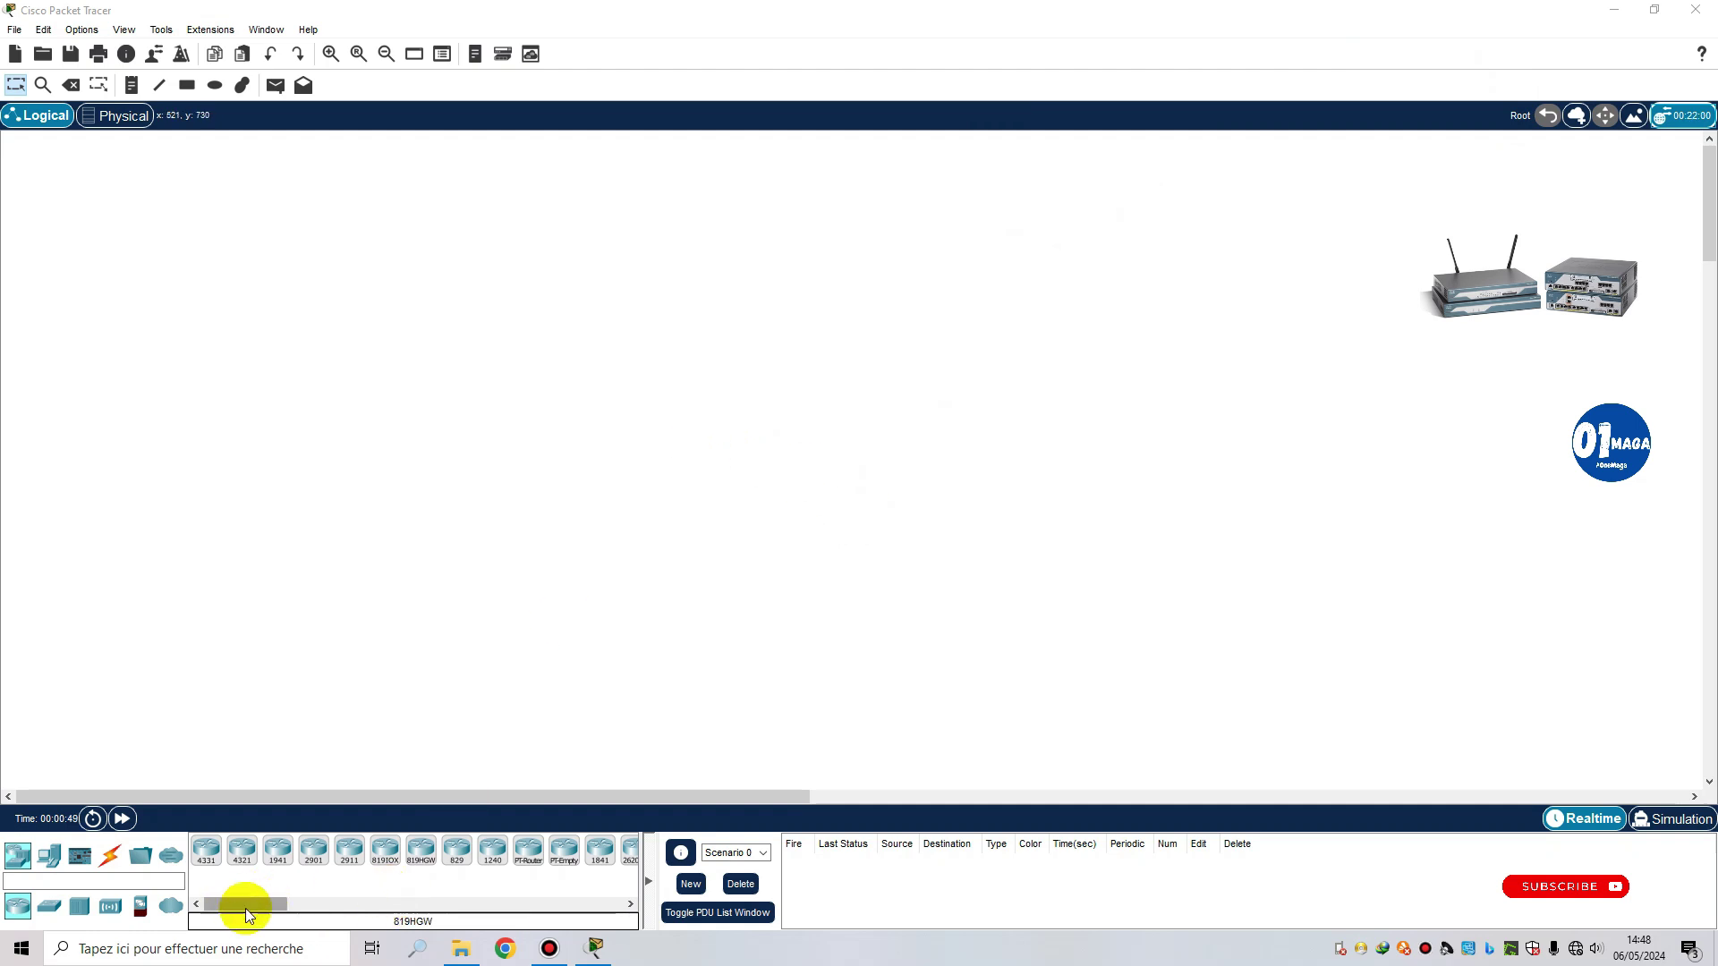
Step: Place a Router-PT router near the centre of the logical workspace
drag(245, 909, 337, 894)
click(521, 851)
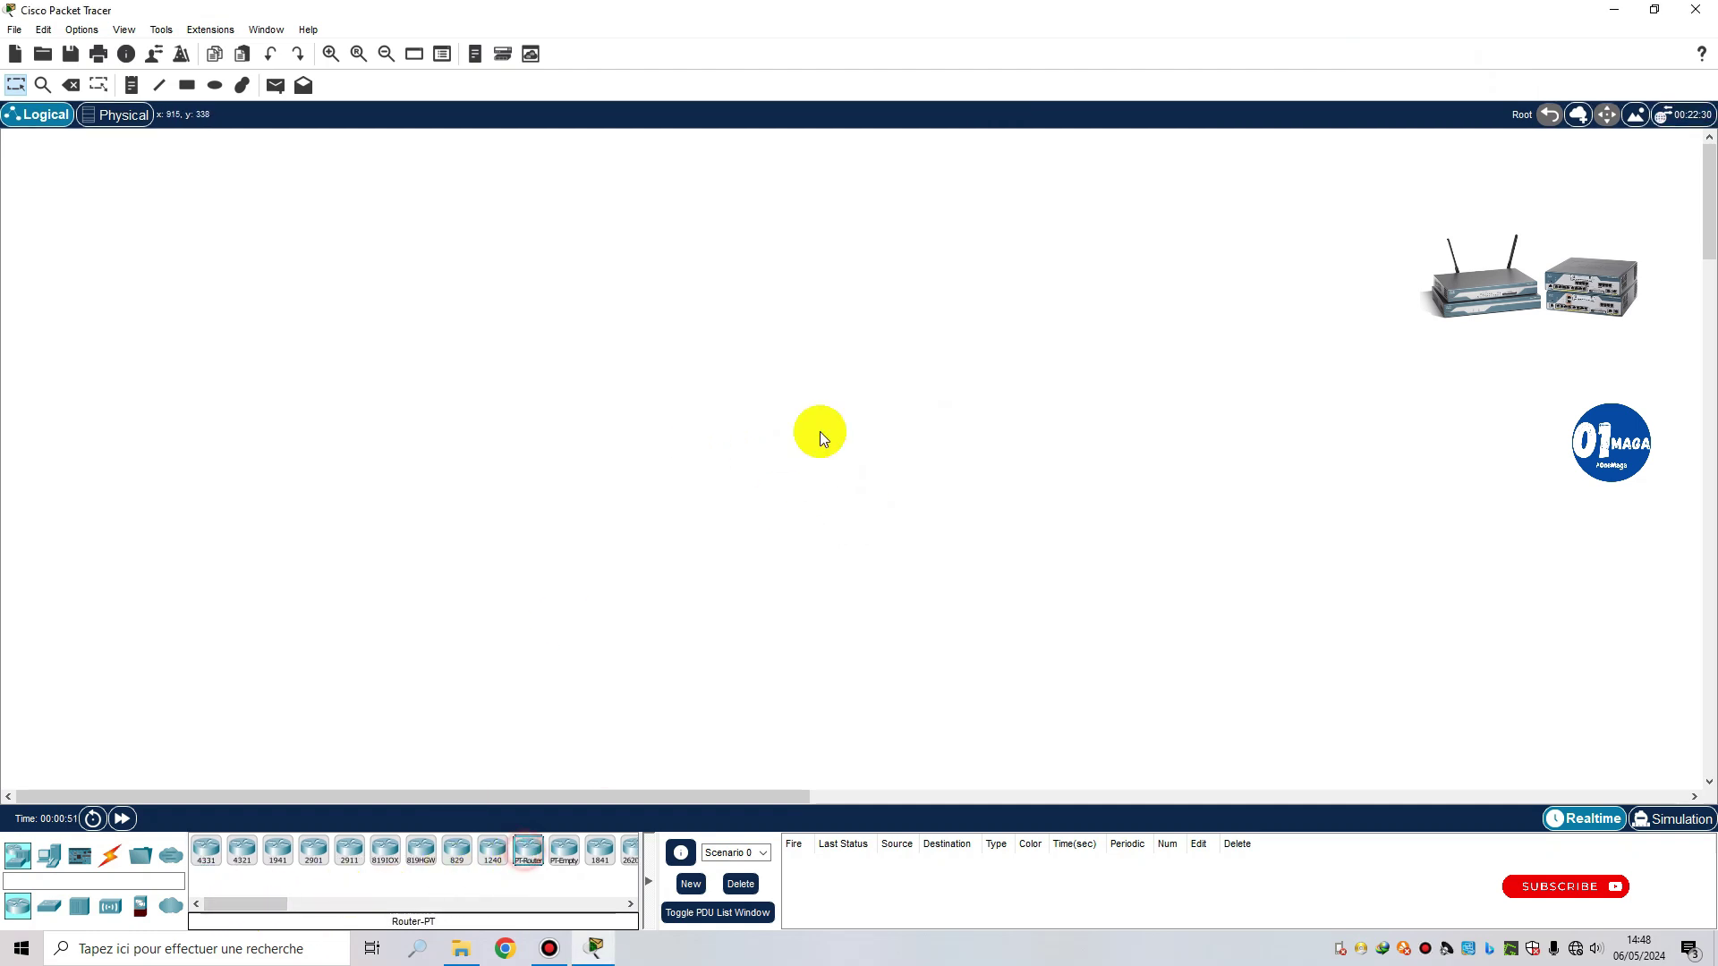
click(532, 851)
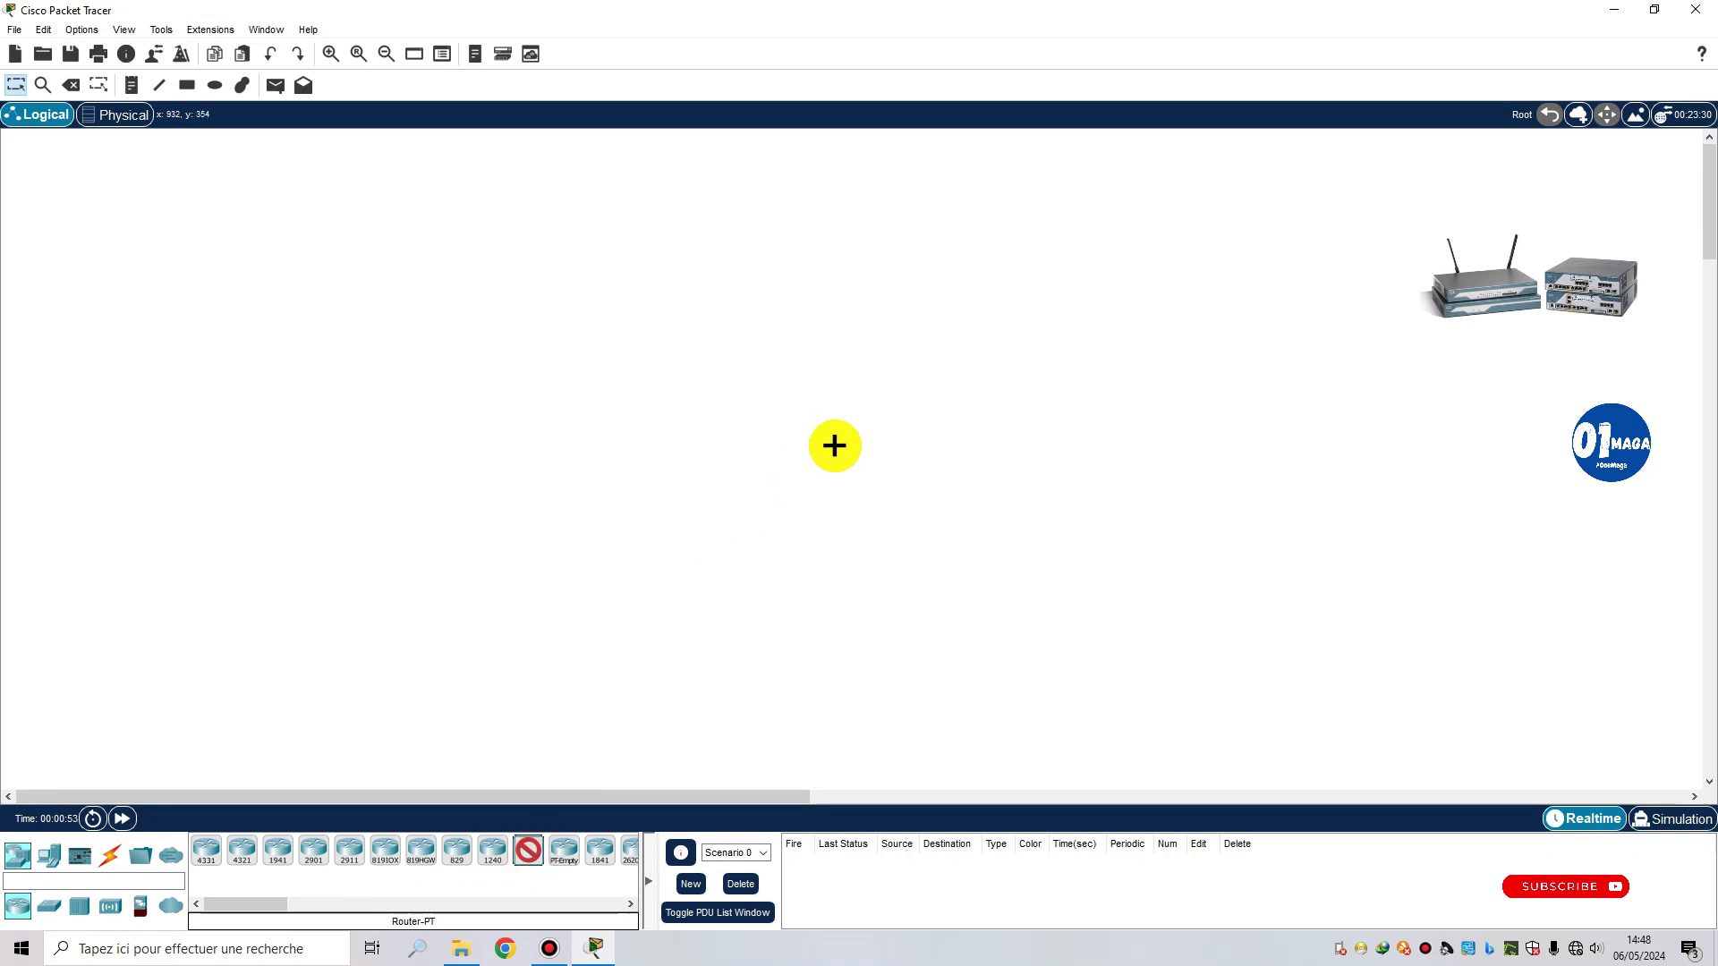
click(834, 446)
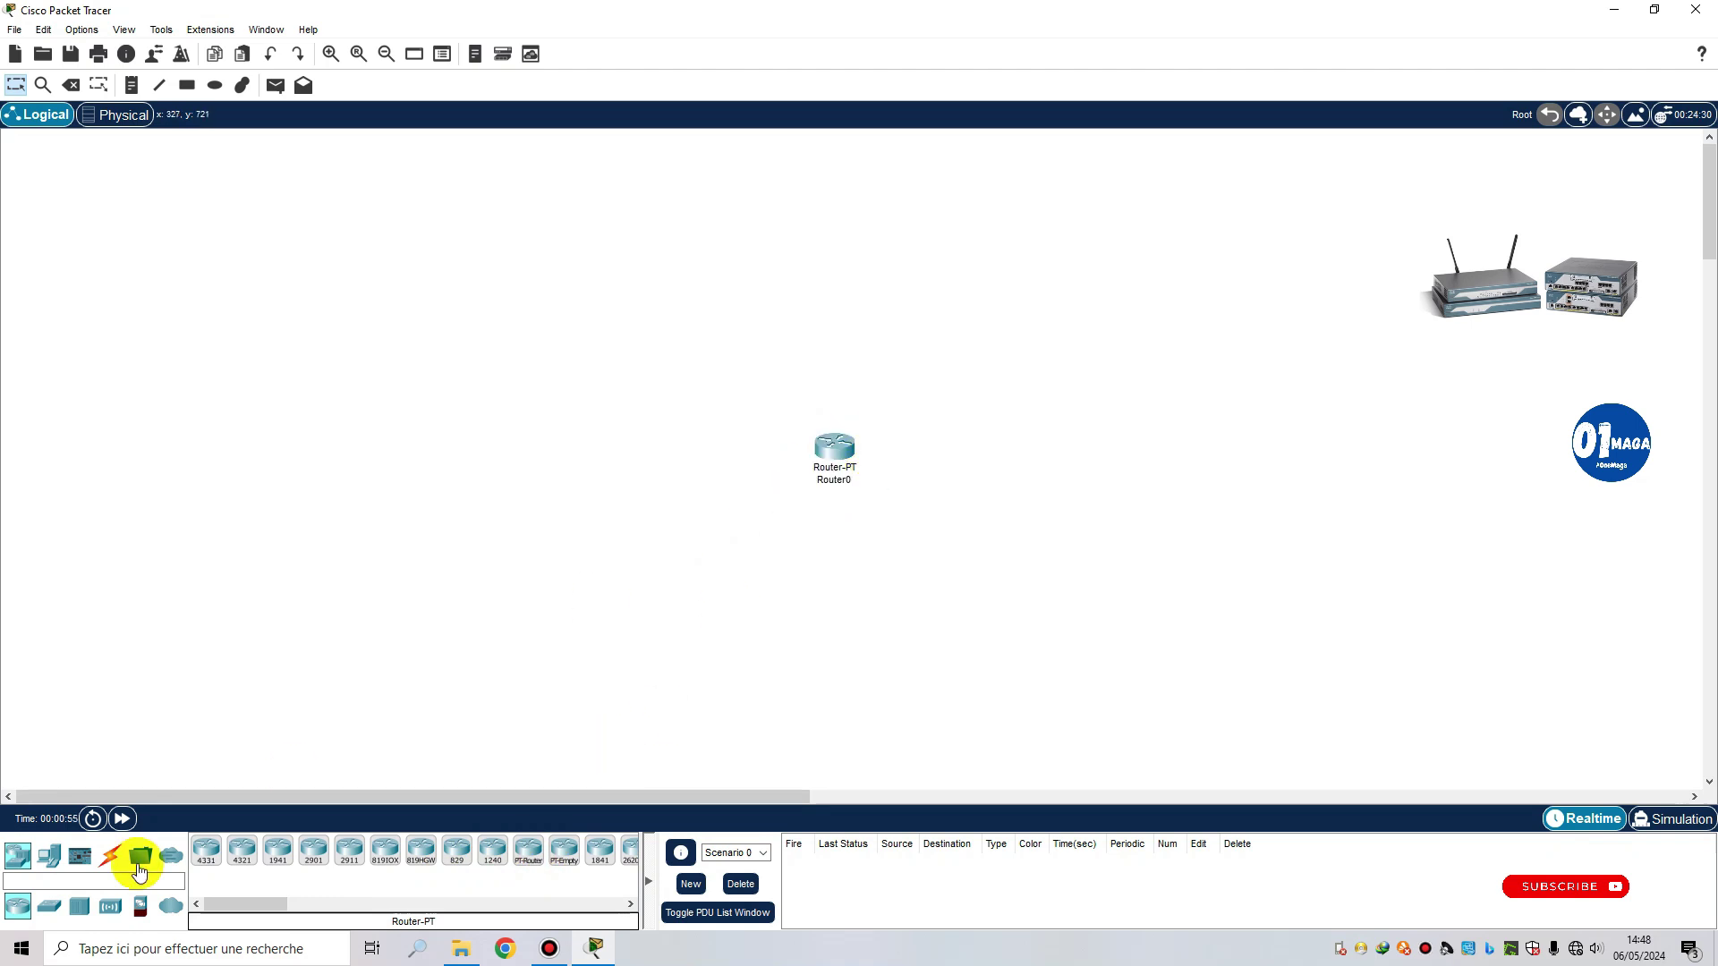
Step: Add two PC-PT end devices to the workspace, one on each side of the router
click(50, 905)
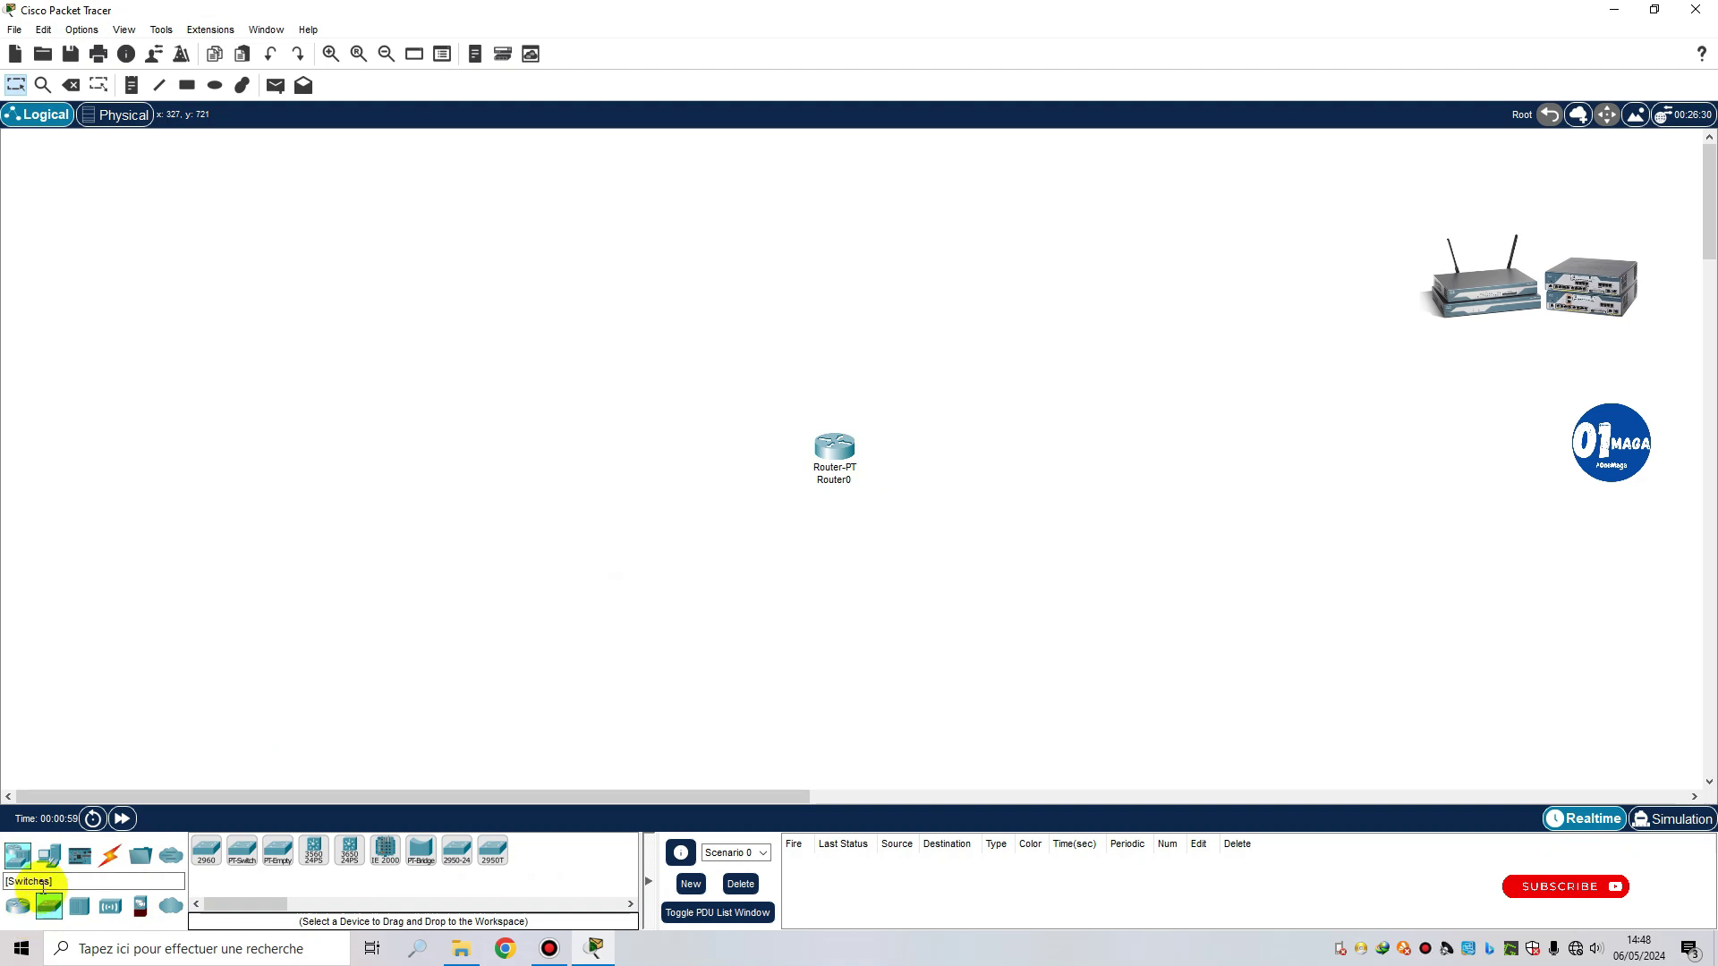
click(49, 857)
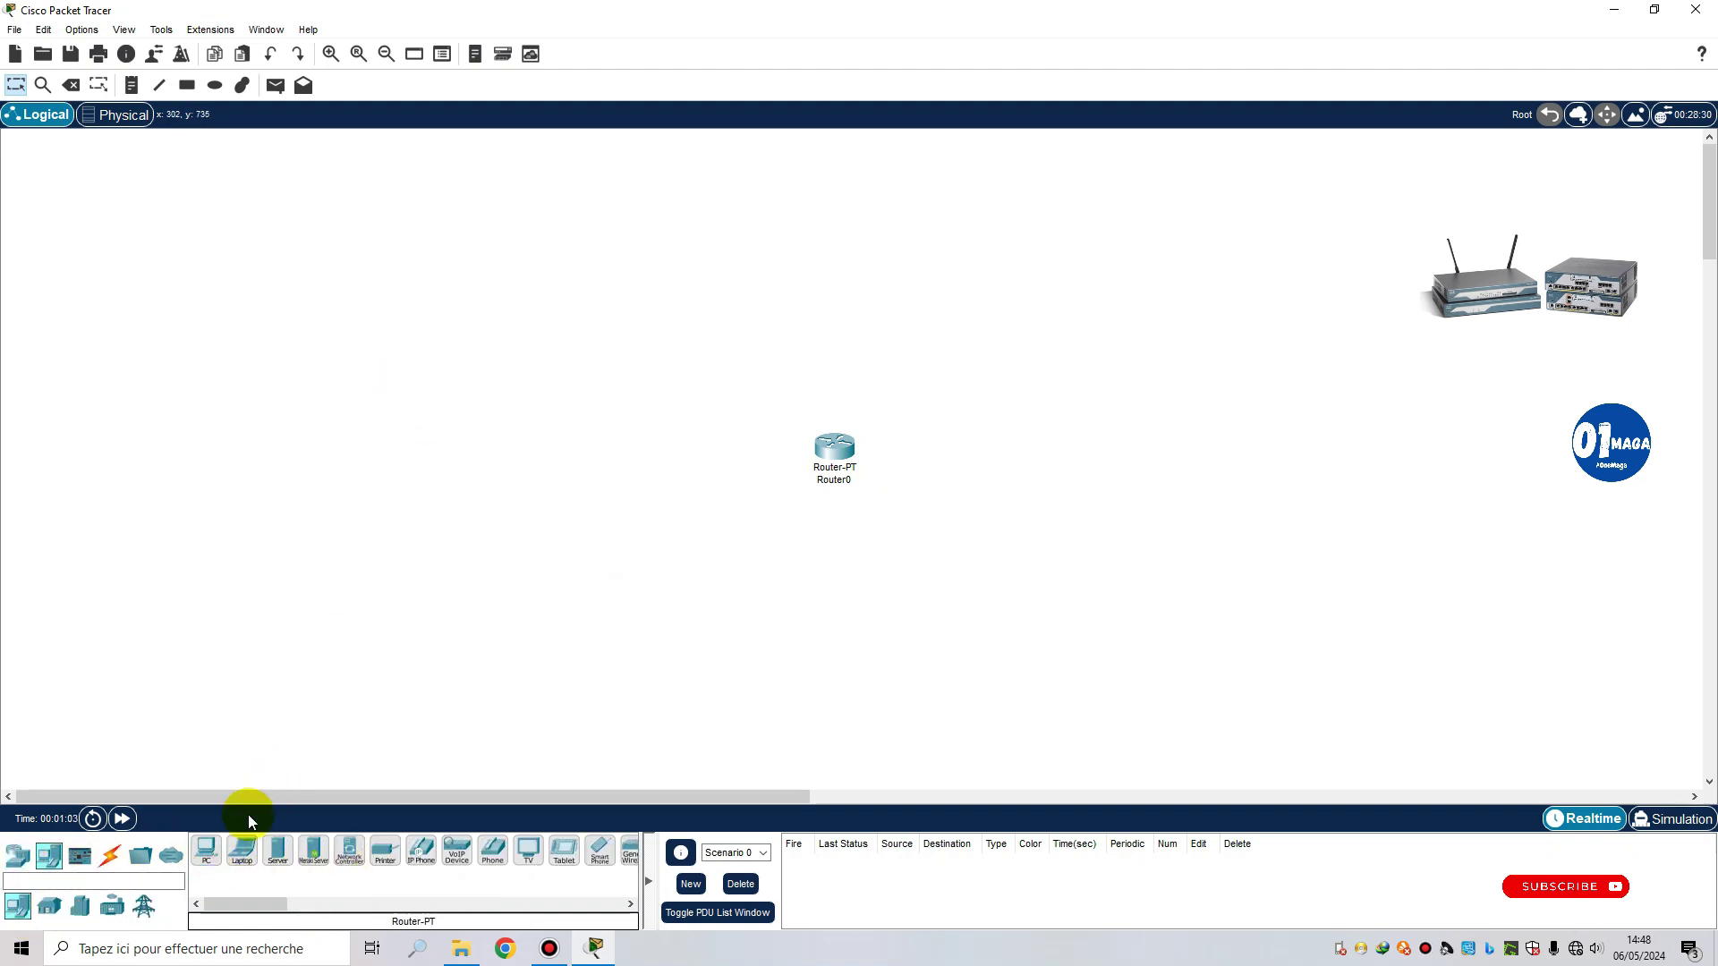
click(209, 852)
click(426, 410)
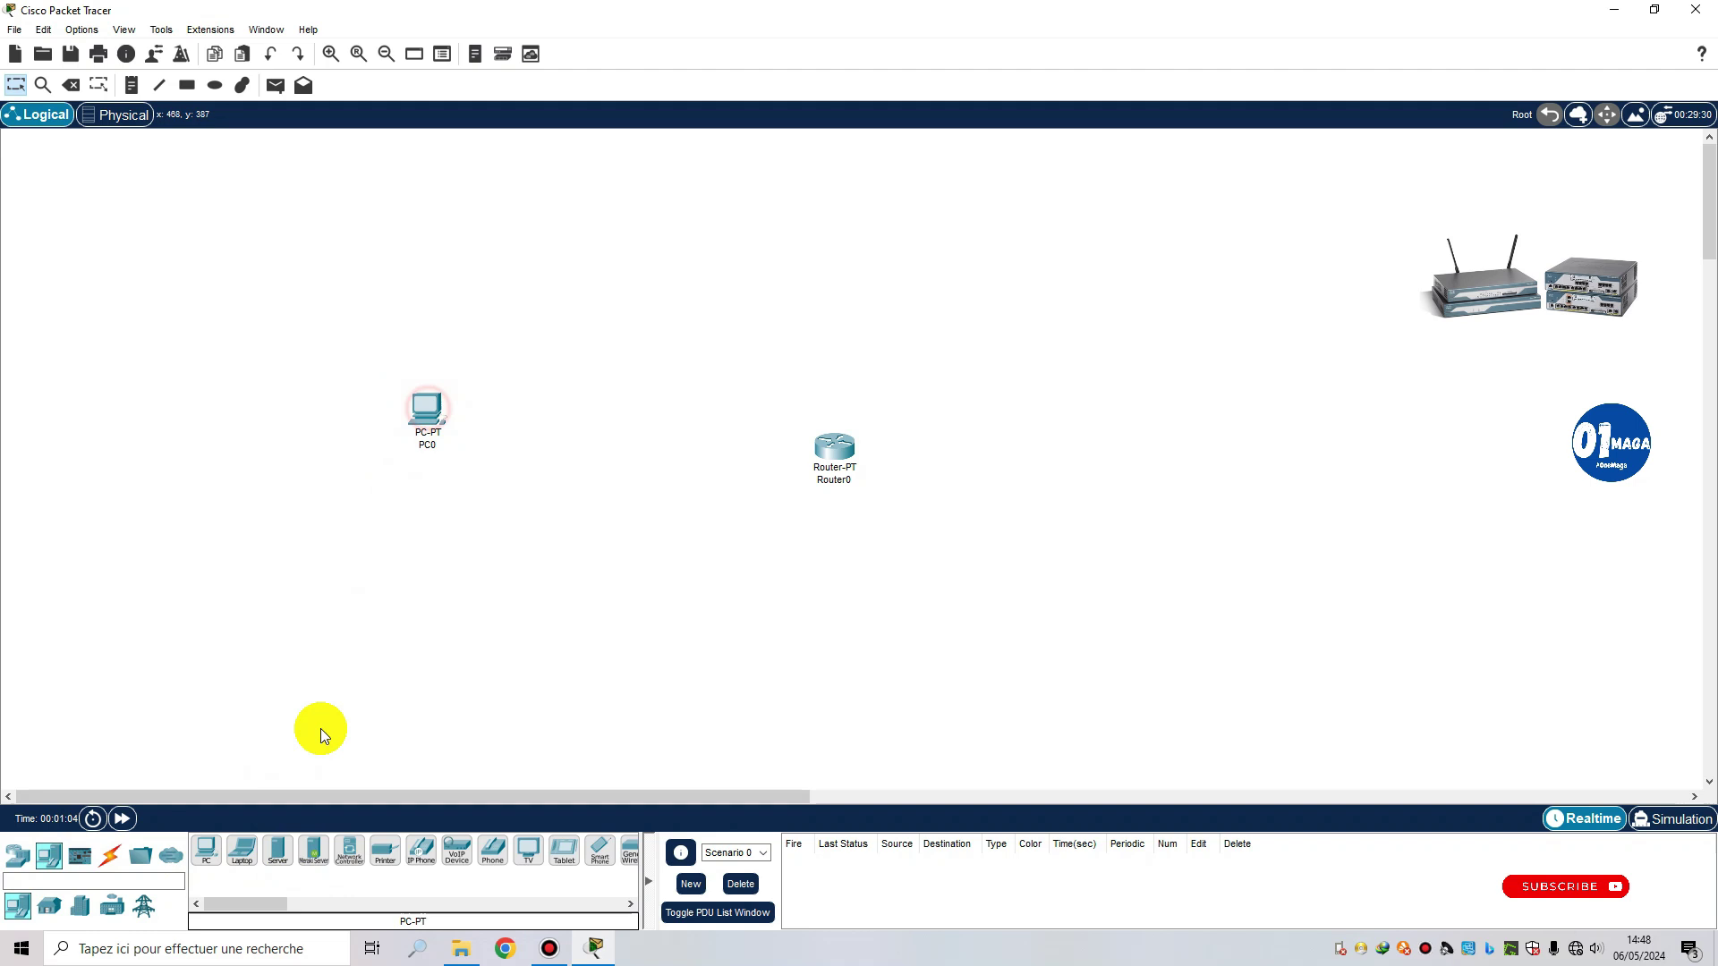
click(207, 851)
click(1165, 419)
Step: Rearrange the devices into a triangle with Router0 above and PC0 and PC1 level with each other below it
drag(834, 447, 805, 330)
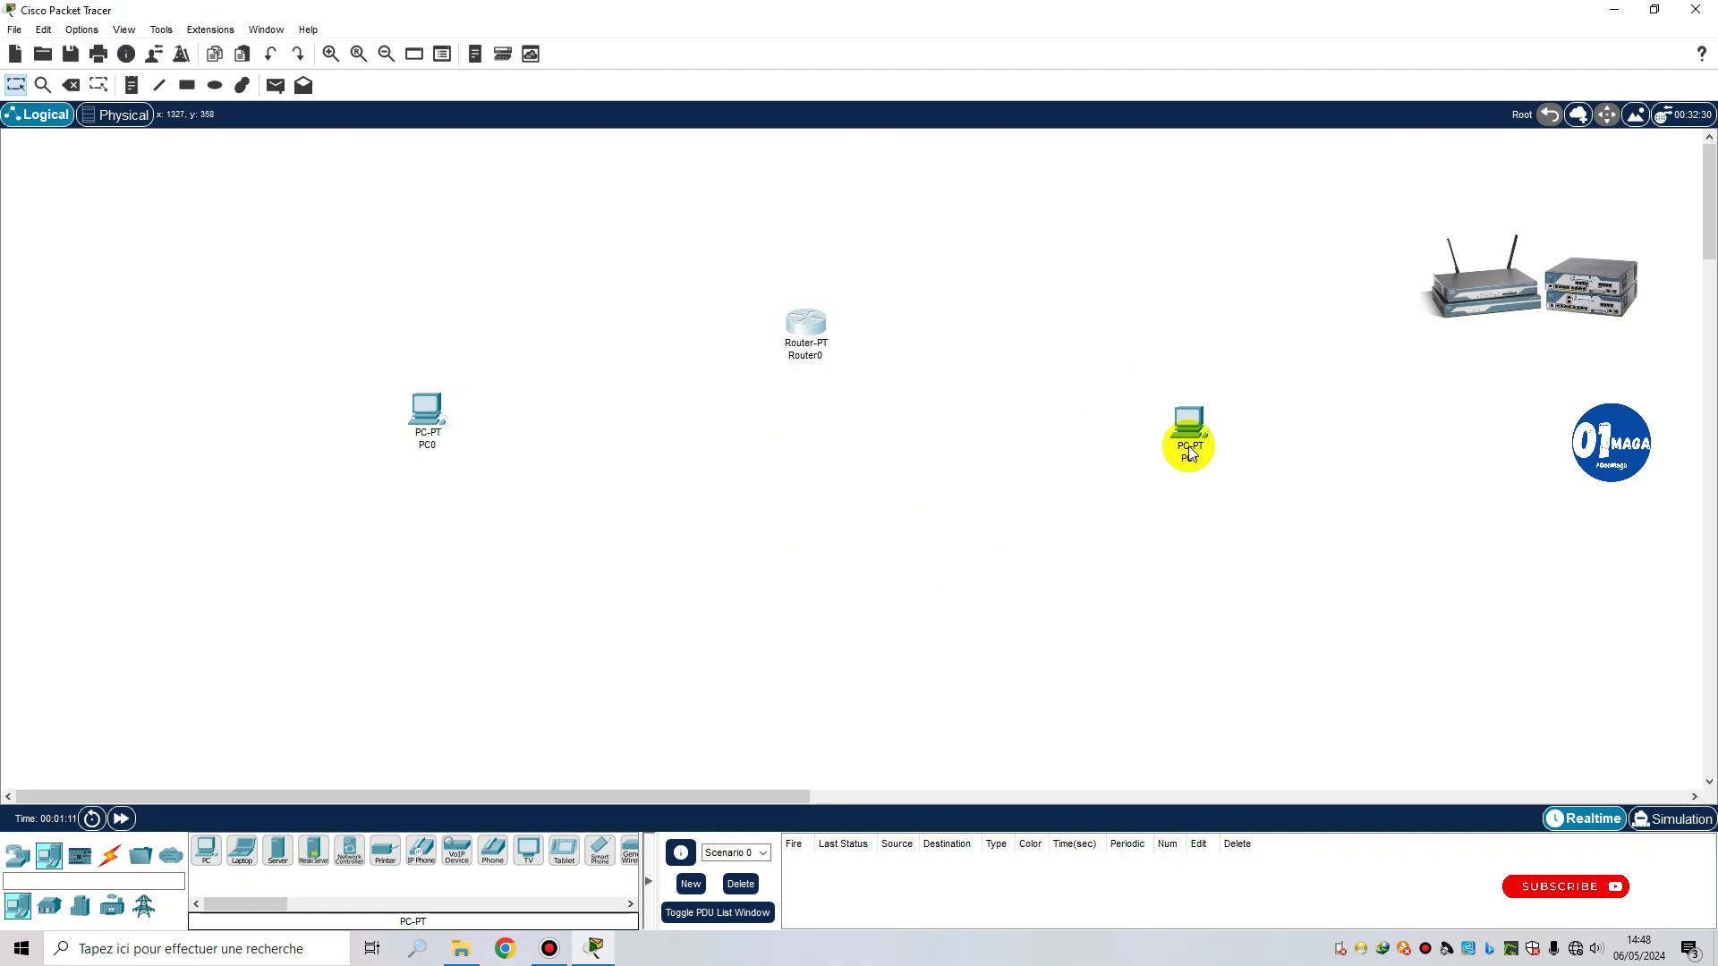
drag(1189, 443, 1162, 513)
drag(426, 431, 441, 528)
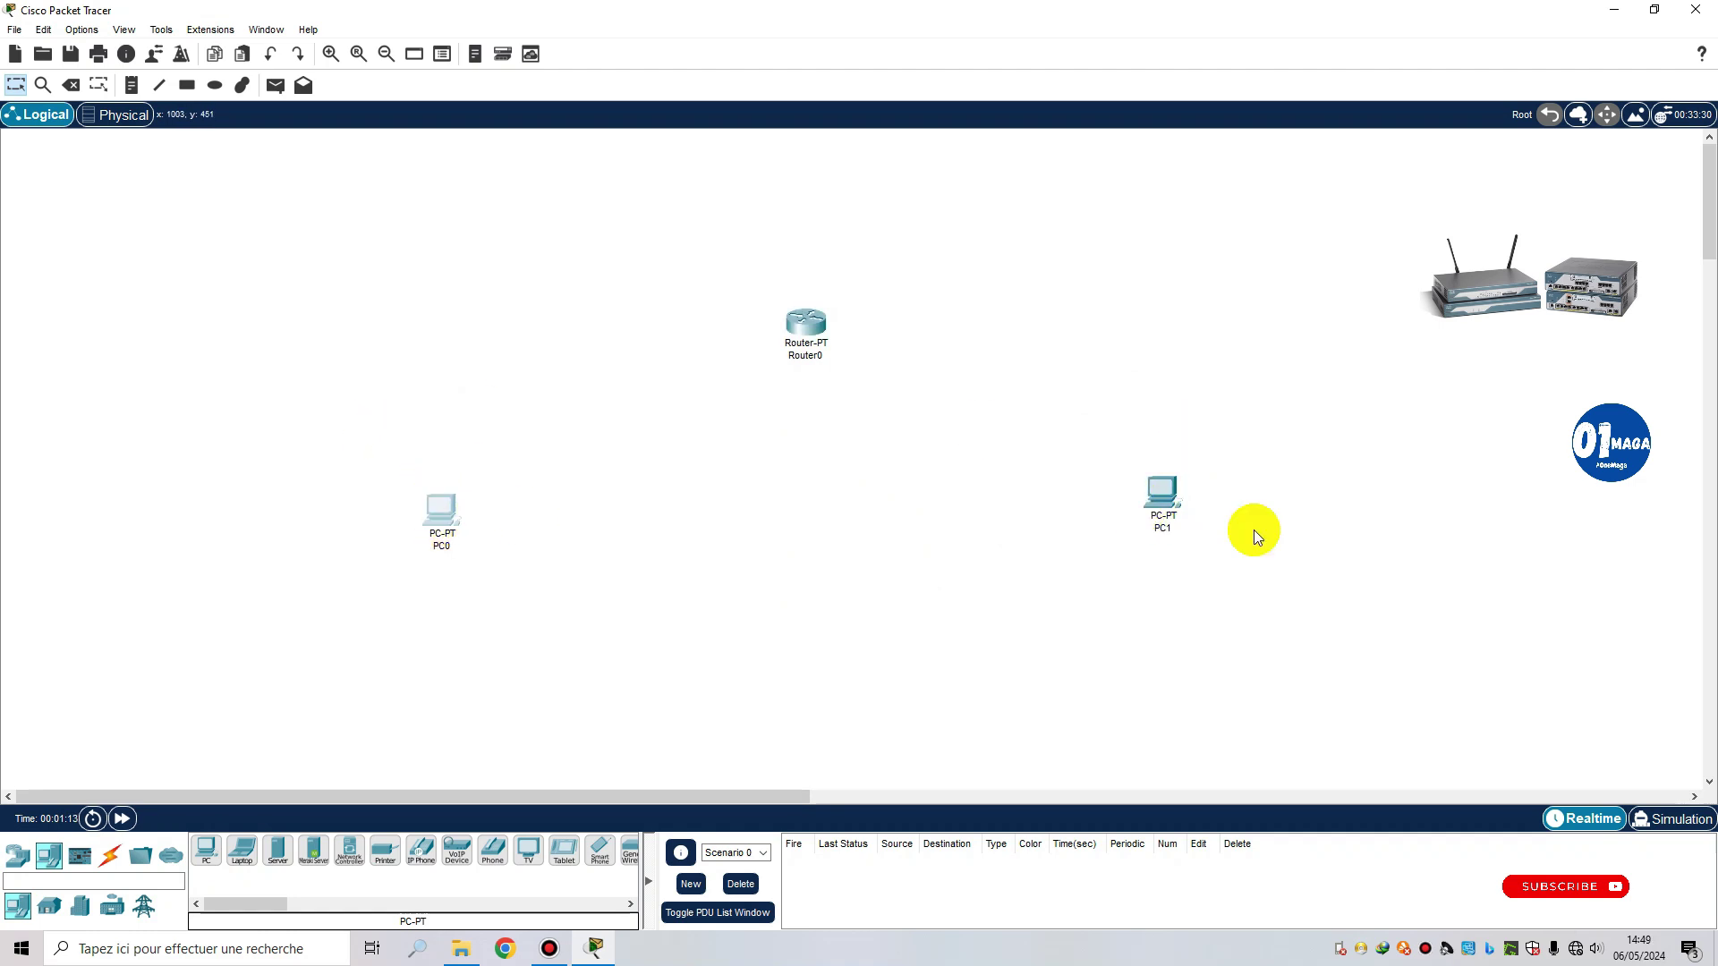
drag(1174, 496, 1174, 514)
drag(464, 496, 479, 502)
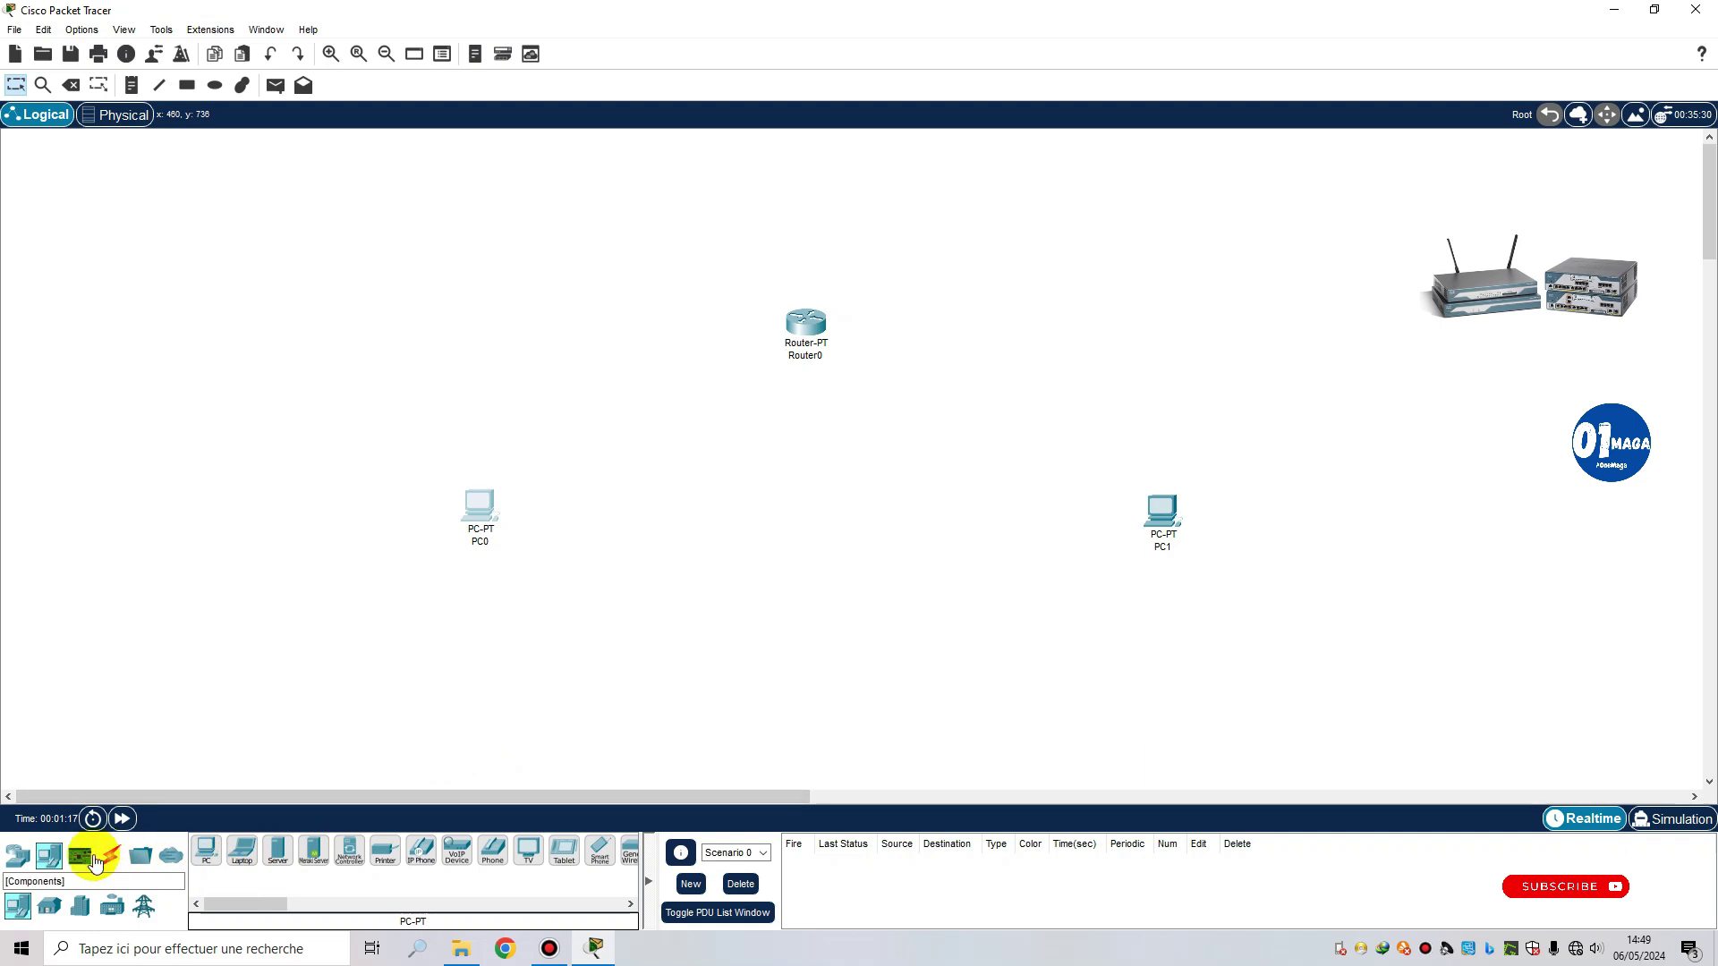
Step: Connect PC0's FastEthernet0 port to Router0's FastEthernet0/0 port with a Copper Cross-Over cable
click(106, 861)
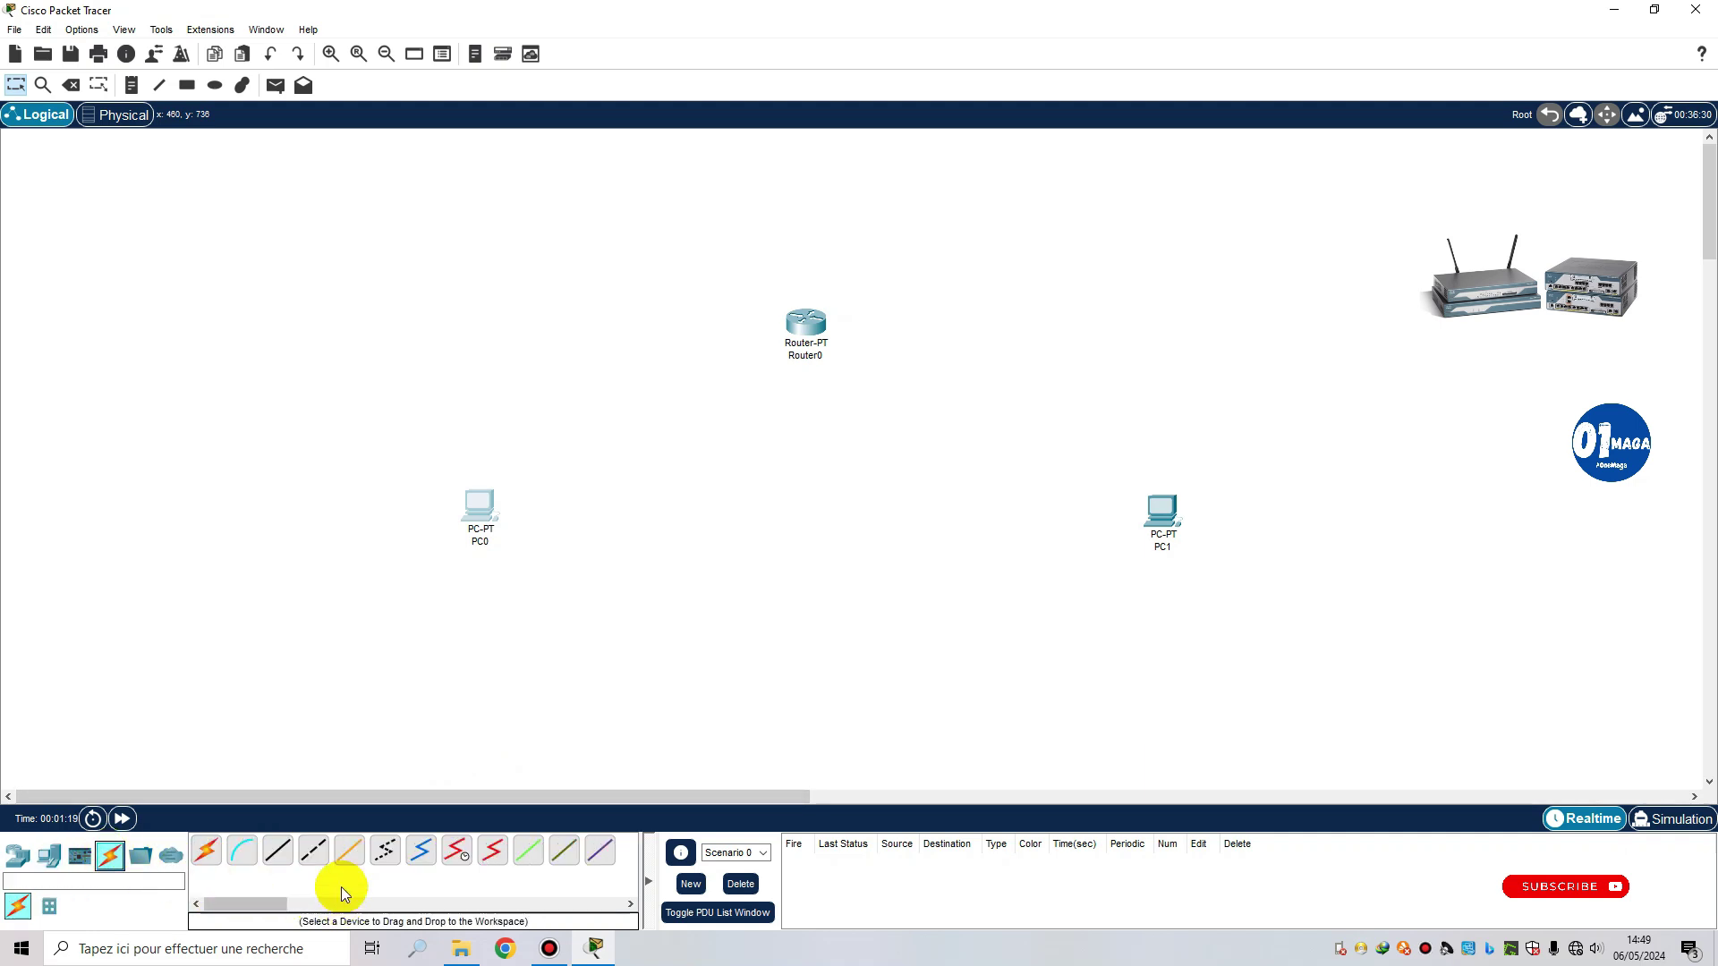
click(311, 861)
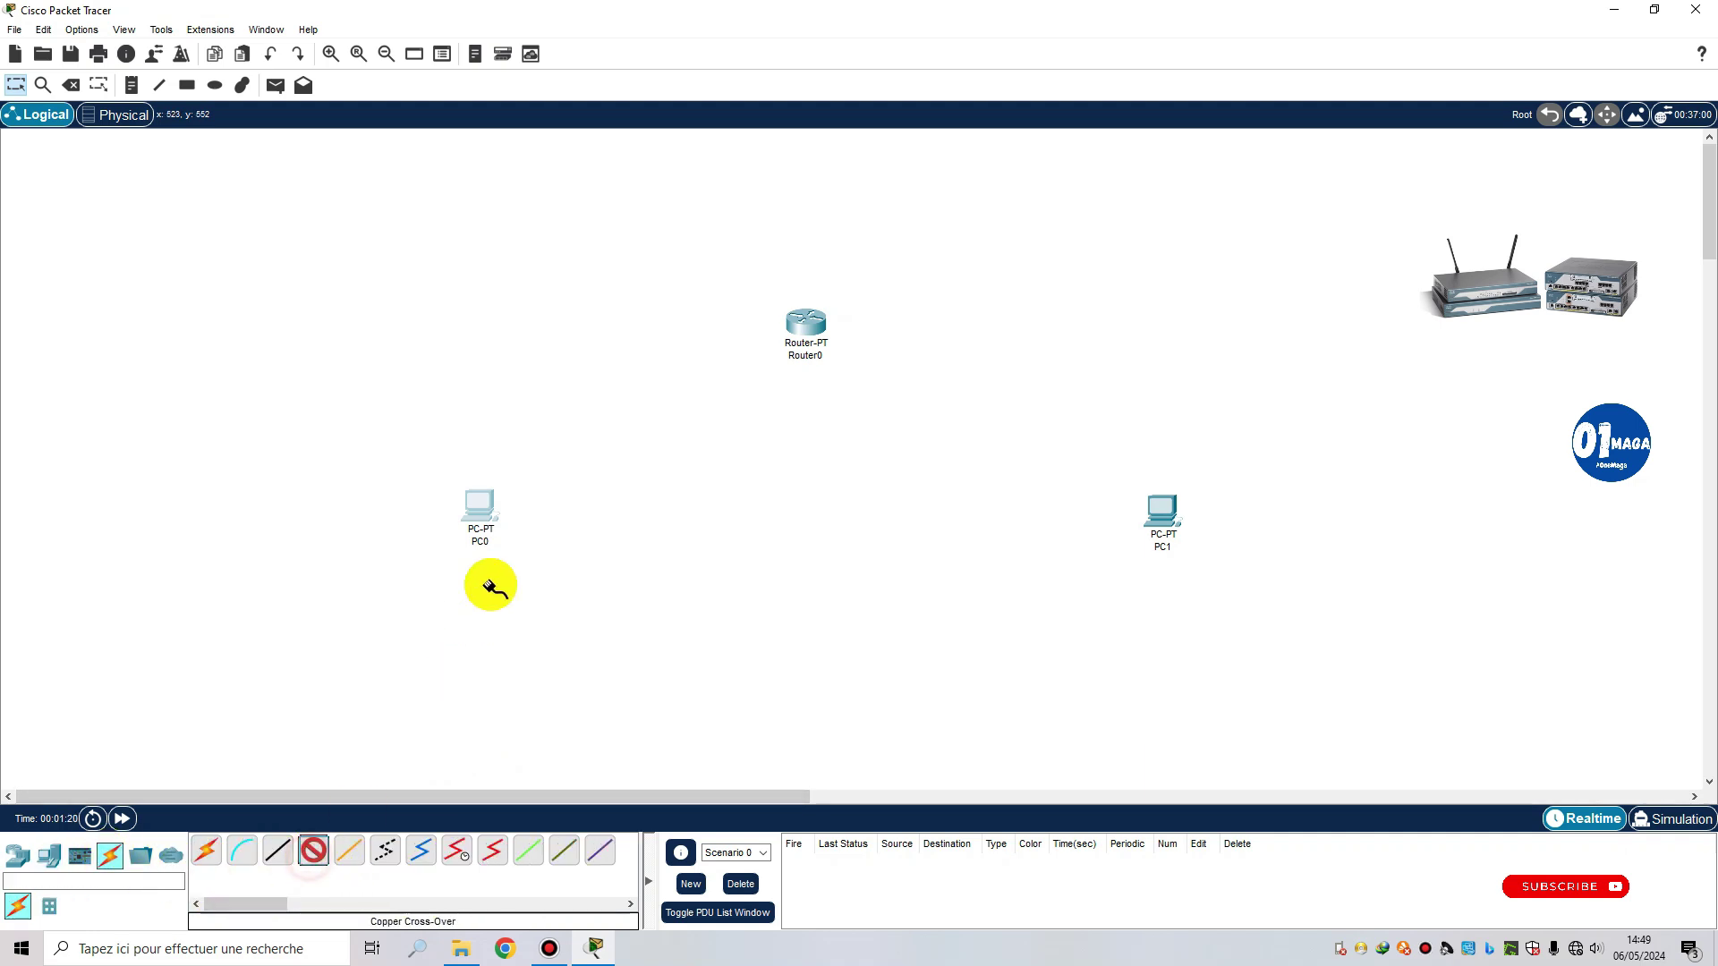
click(482, 513)
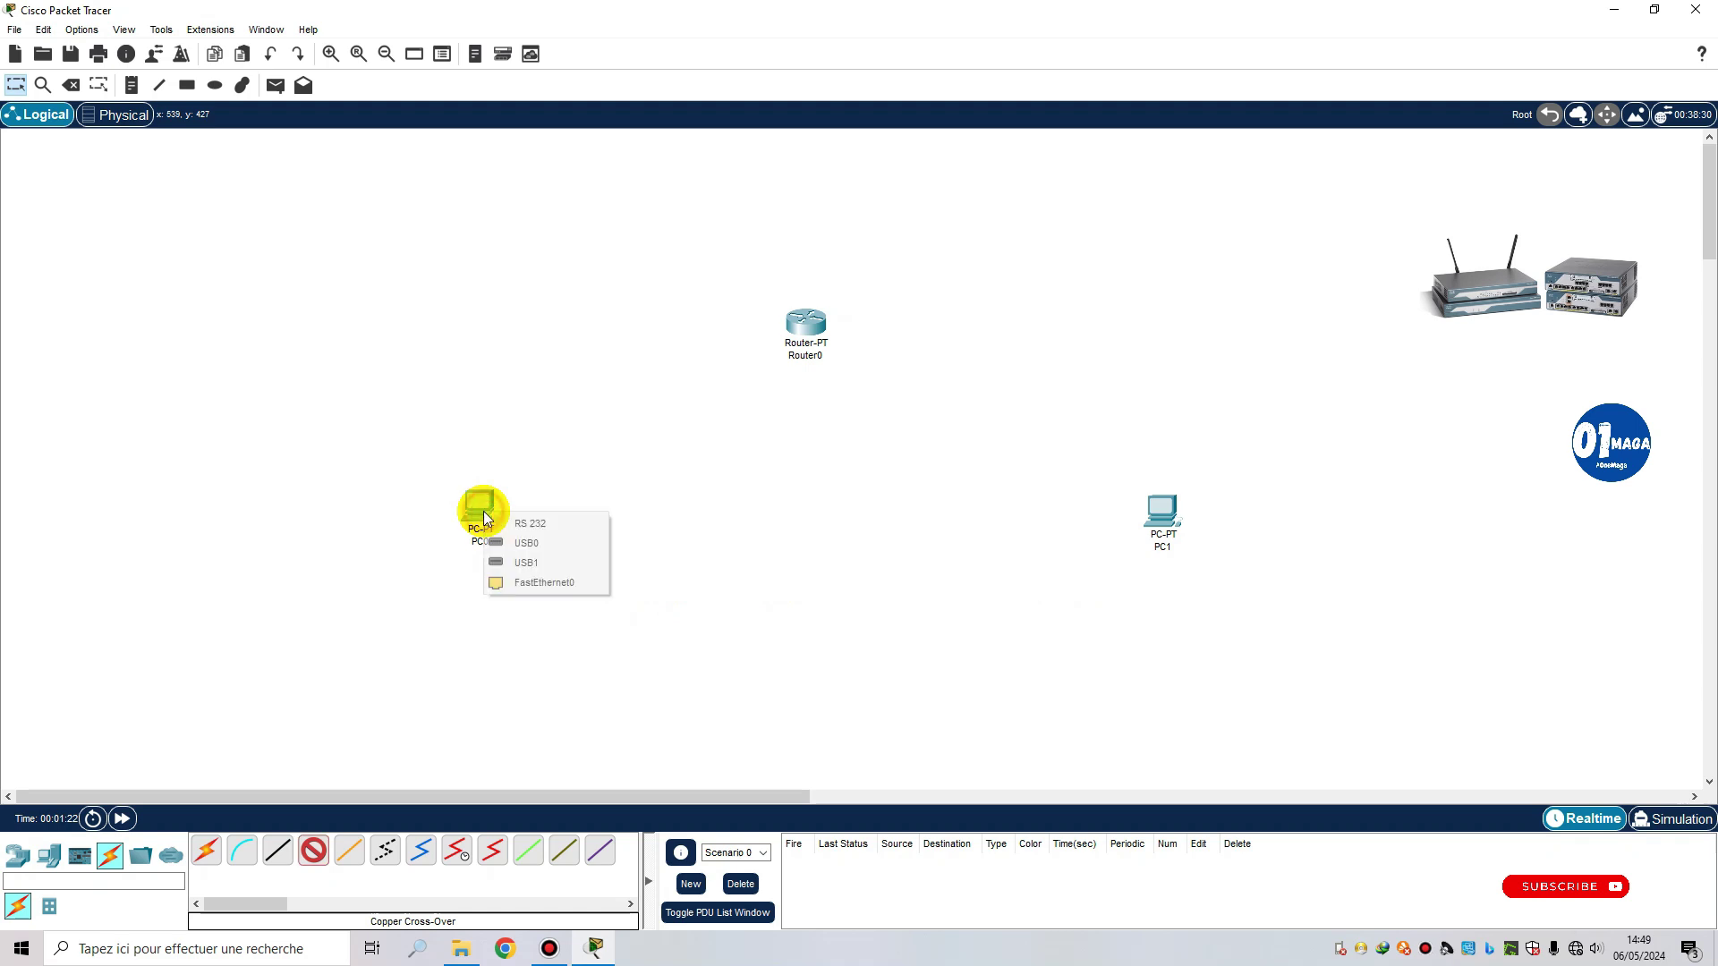
click(526, 583)
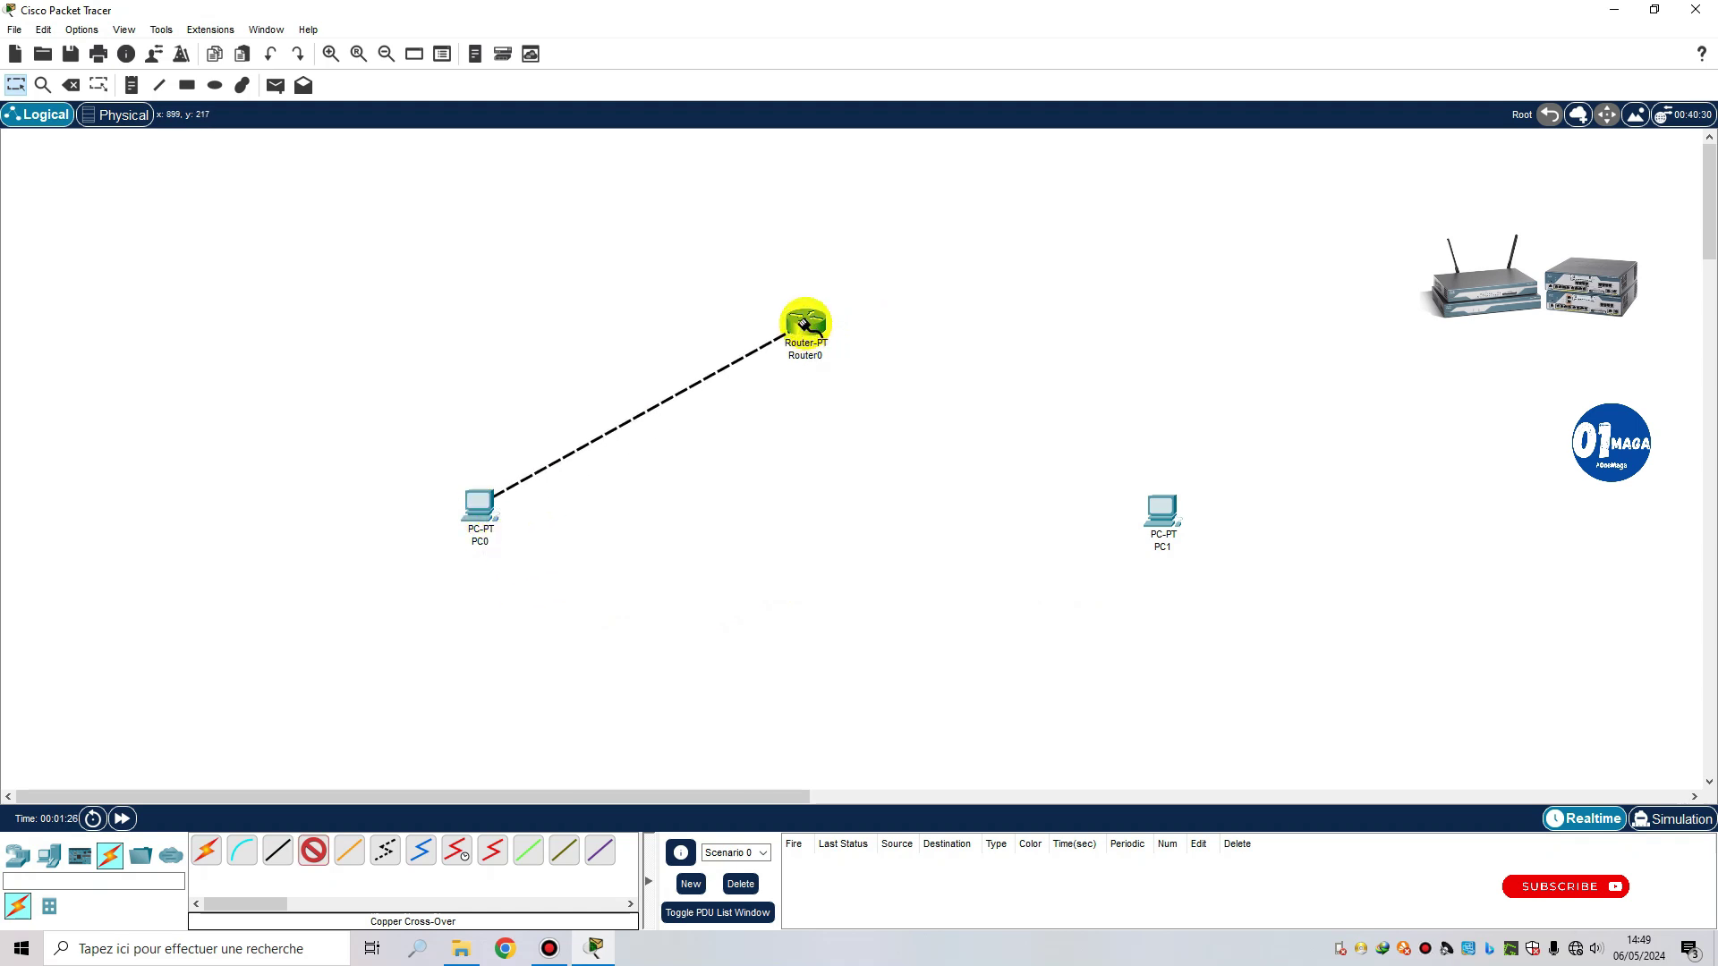
click(805, 324)
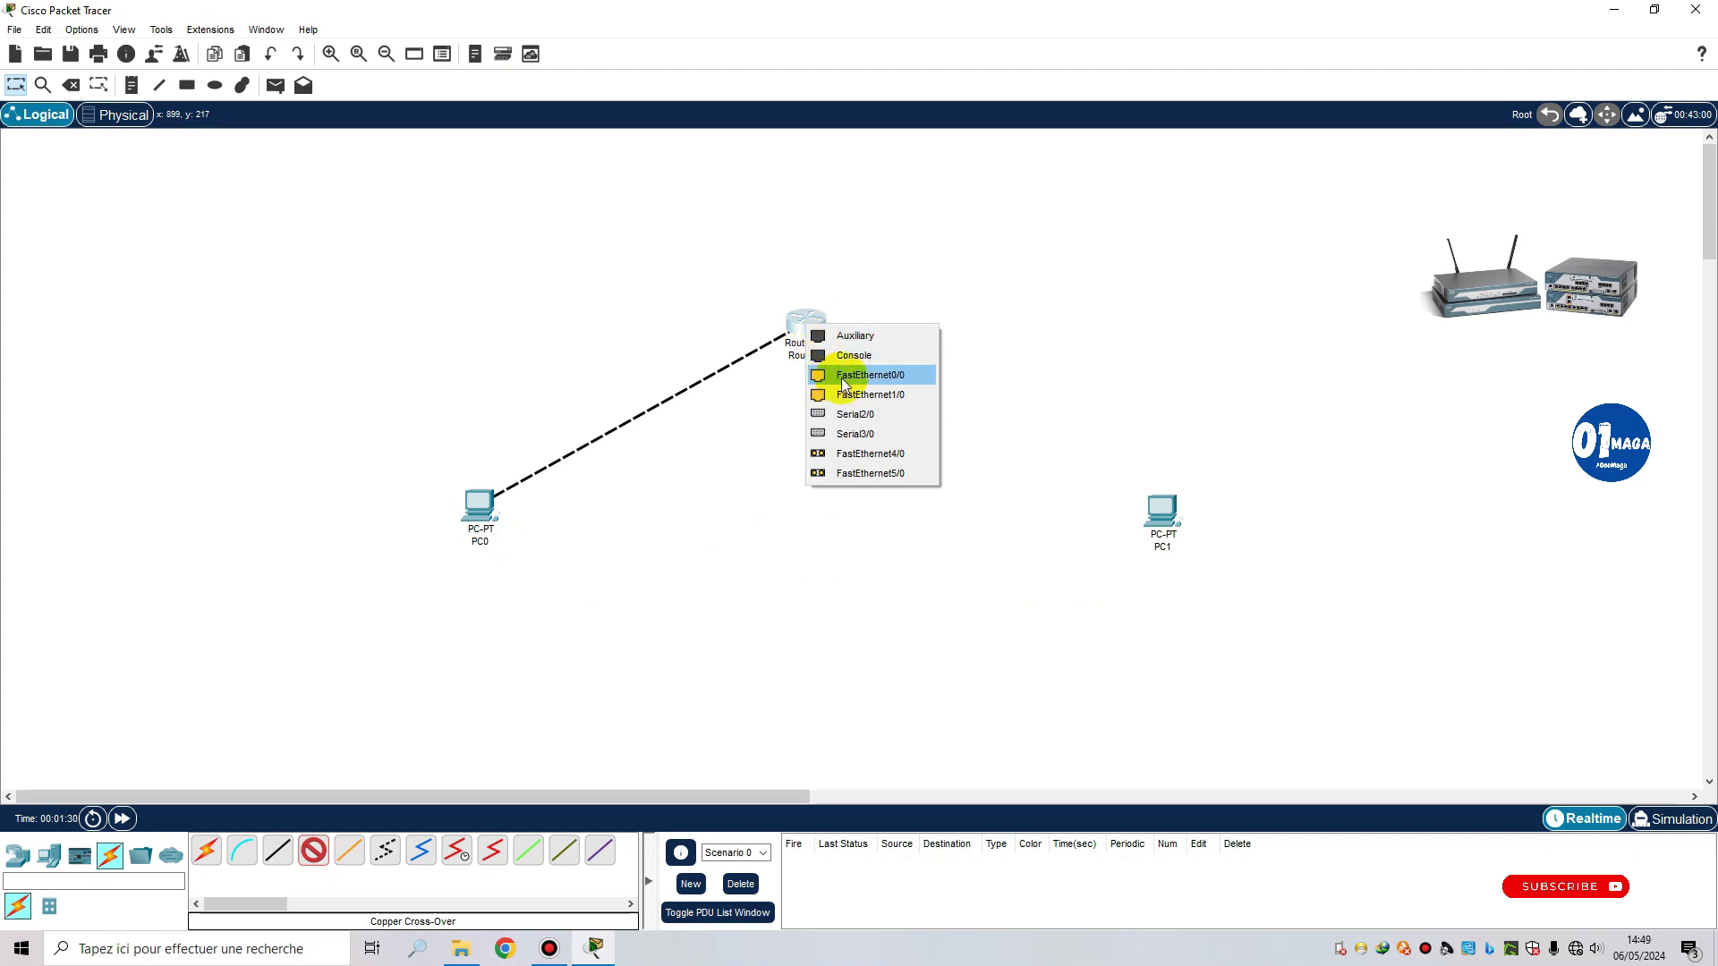
click(844, 383)
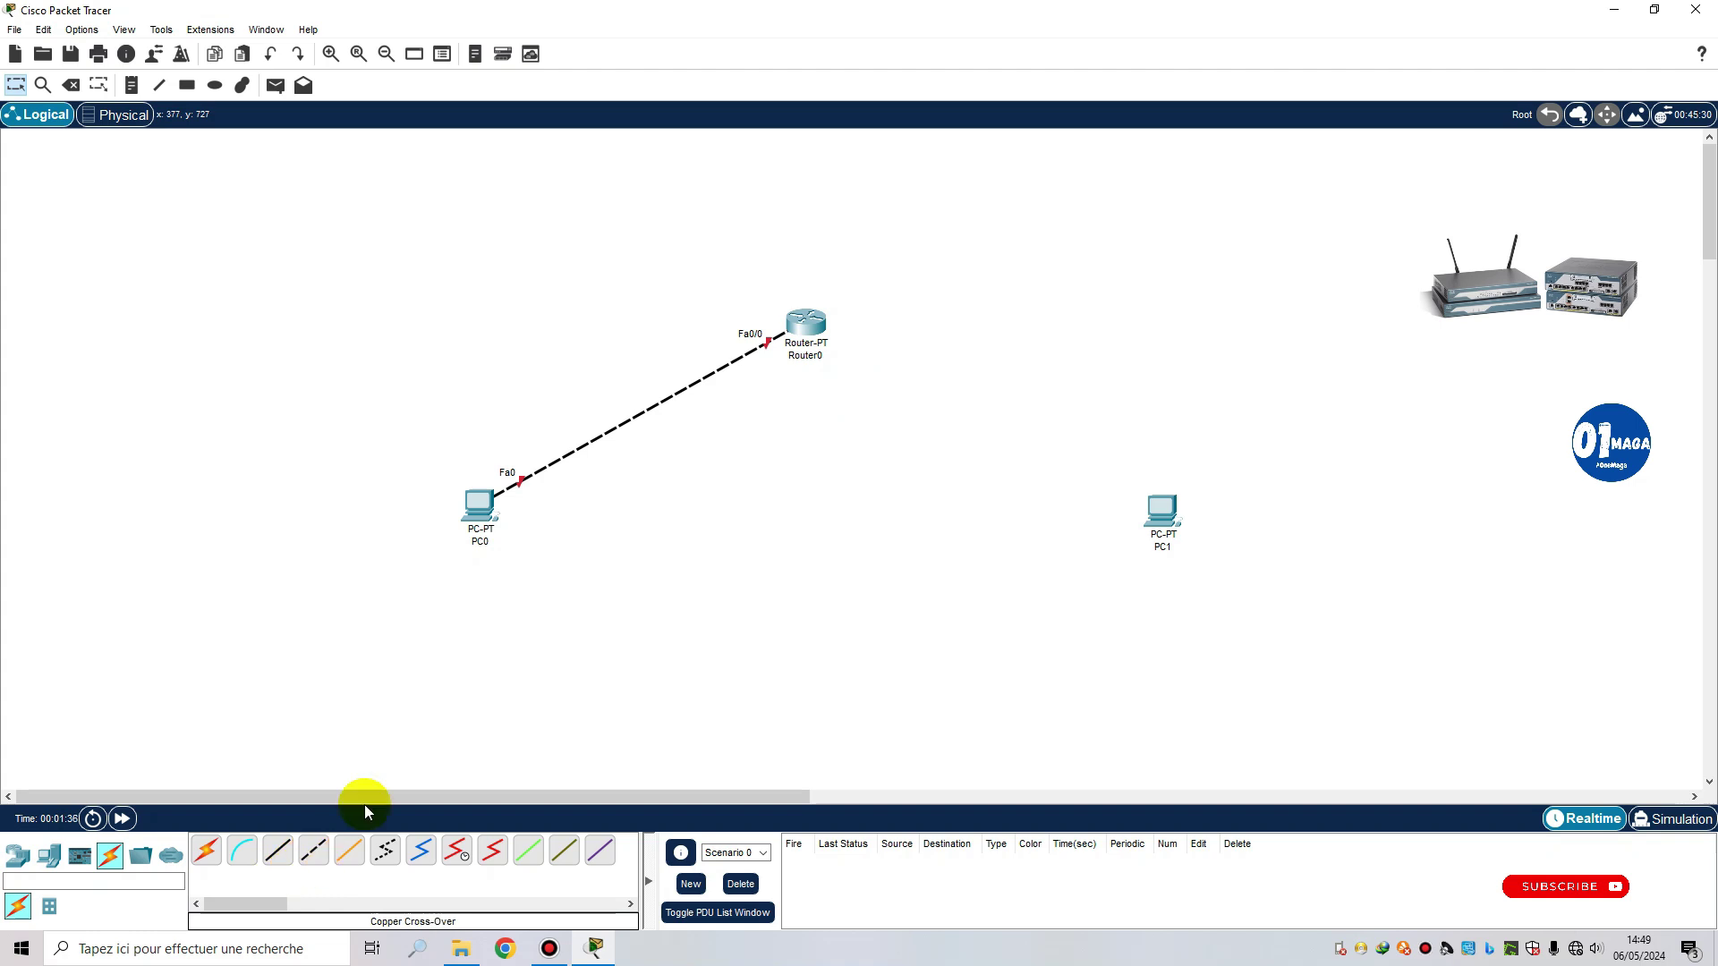
Step: Connect Router0's FastEthernet1/0 port to PC1's FastEthernet0 port with a Copper Cross-Over cable, and slightly reposition both PCs
click(313, 850)
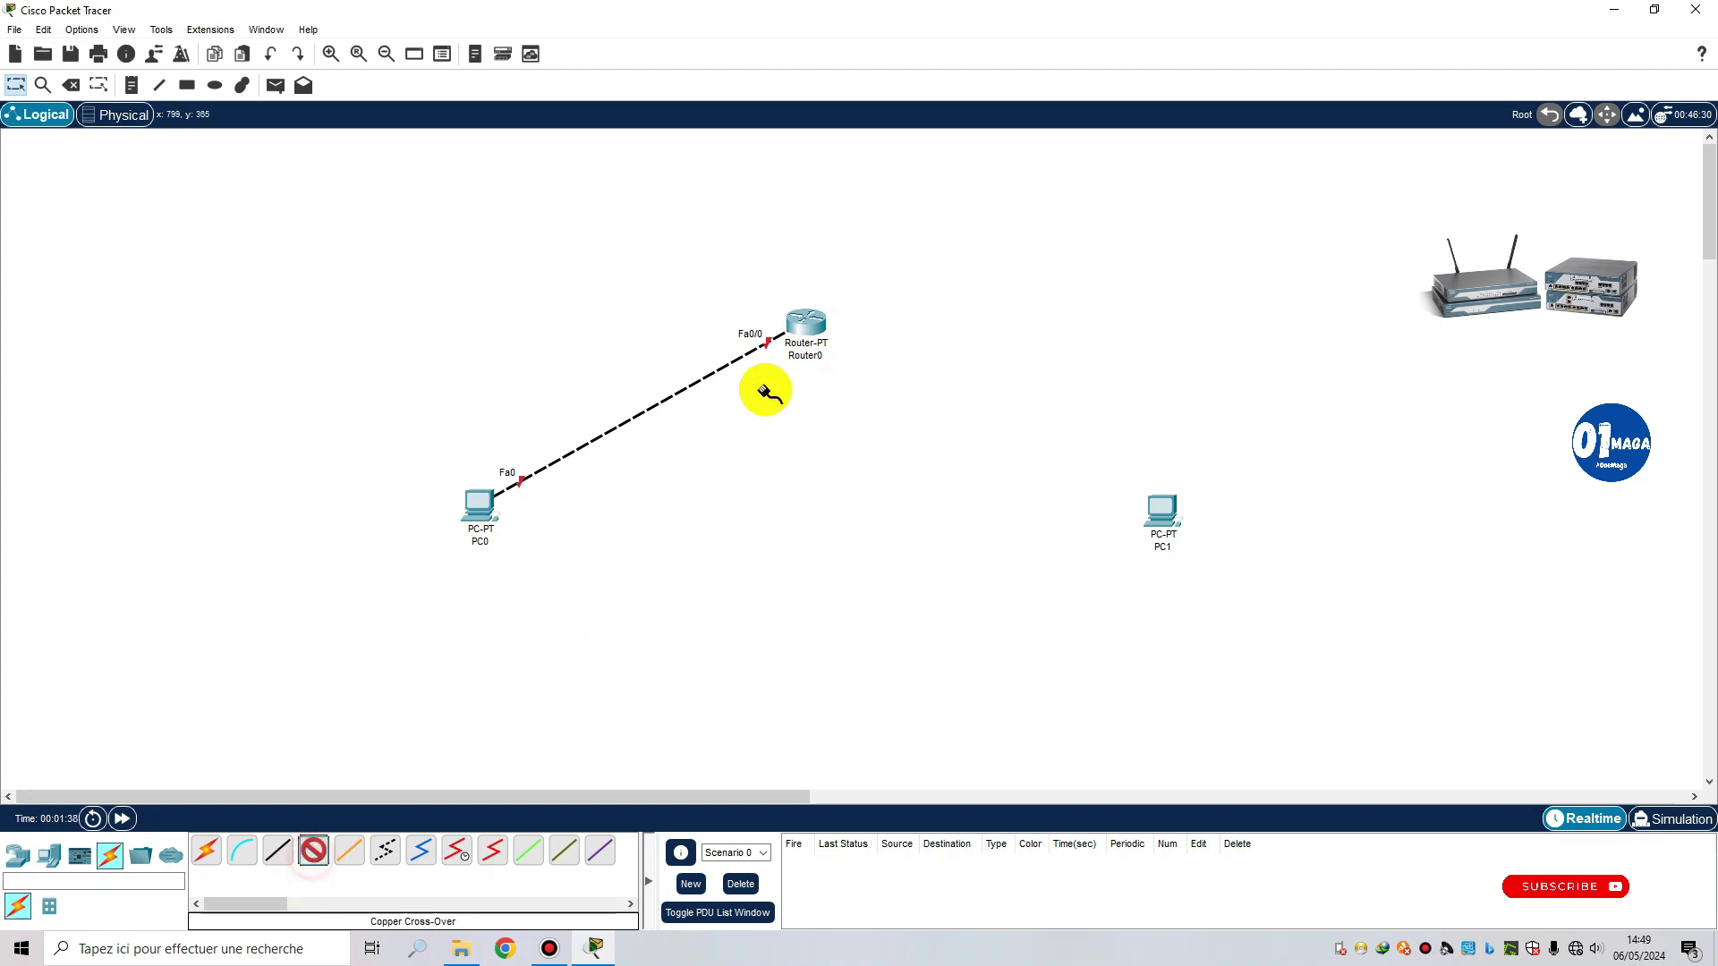
click(814, 335)
click(894, 384)
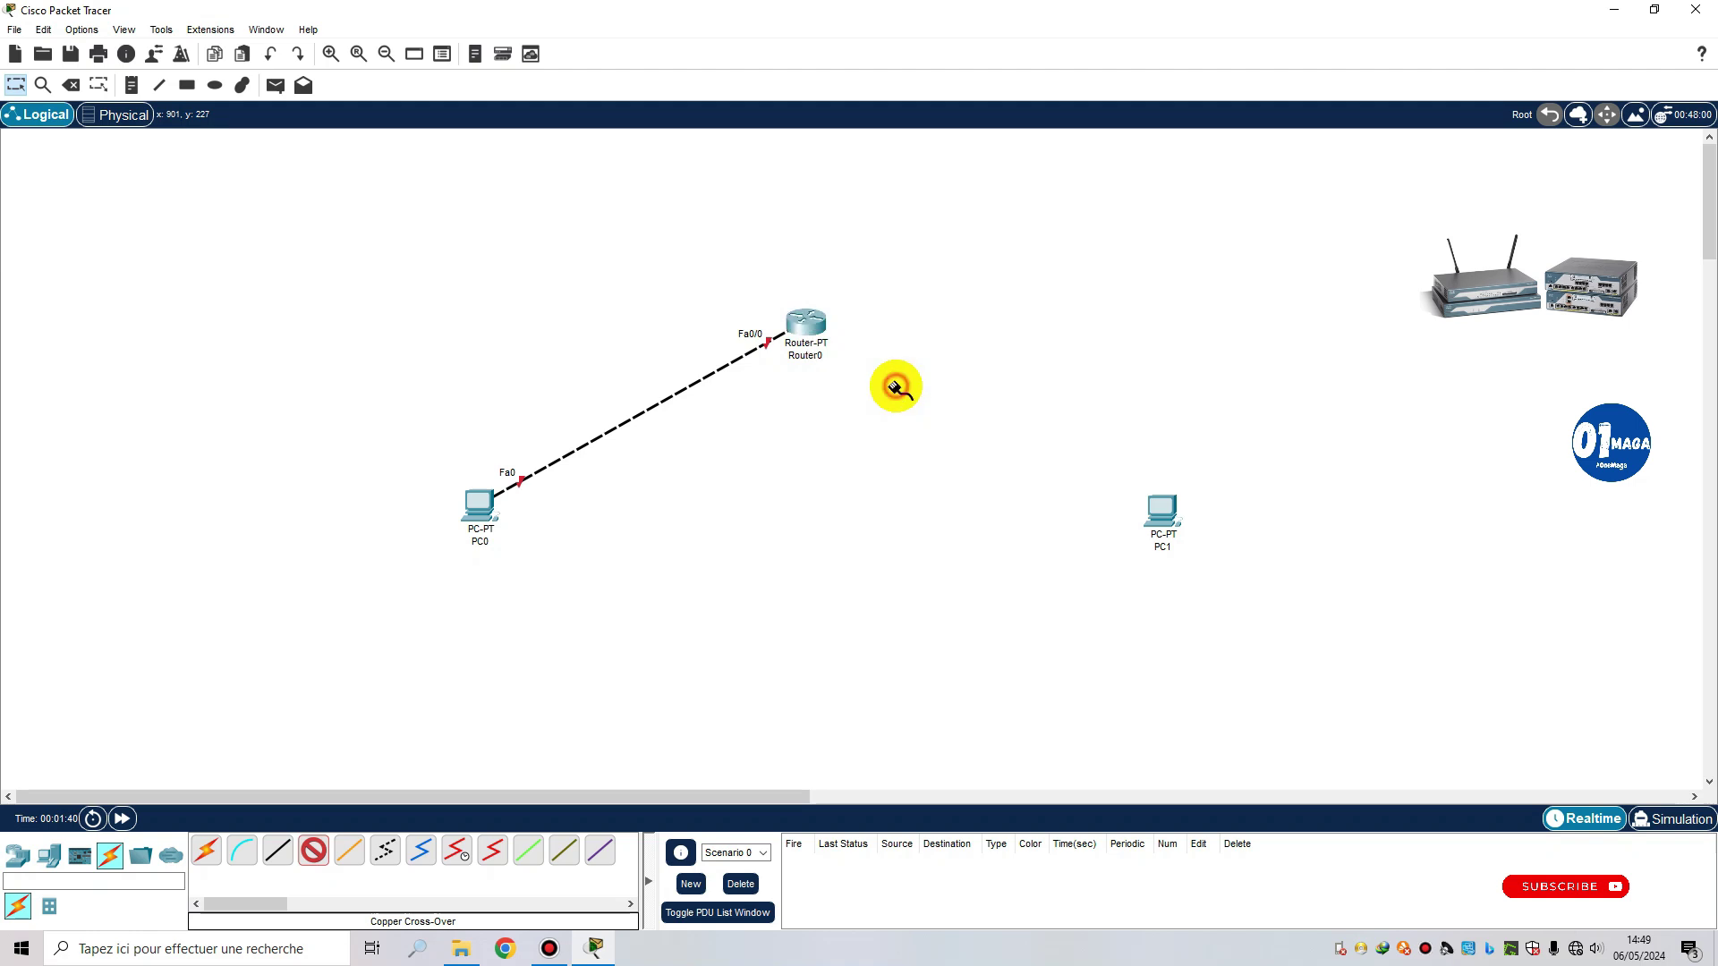
click(1151, 515)
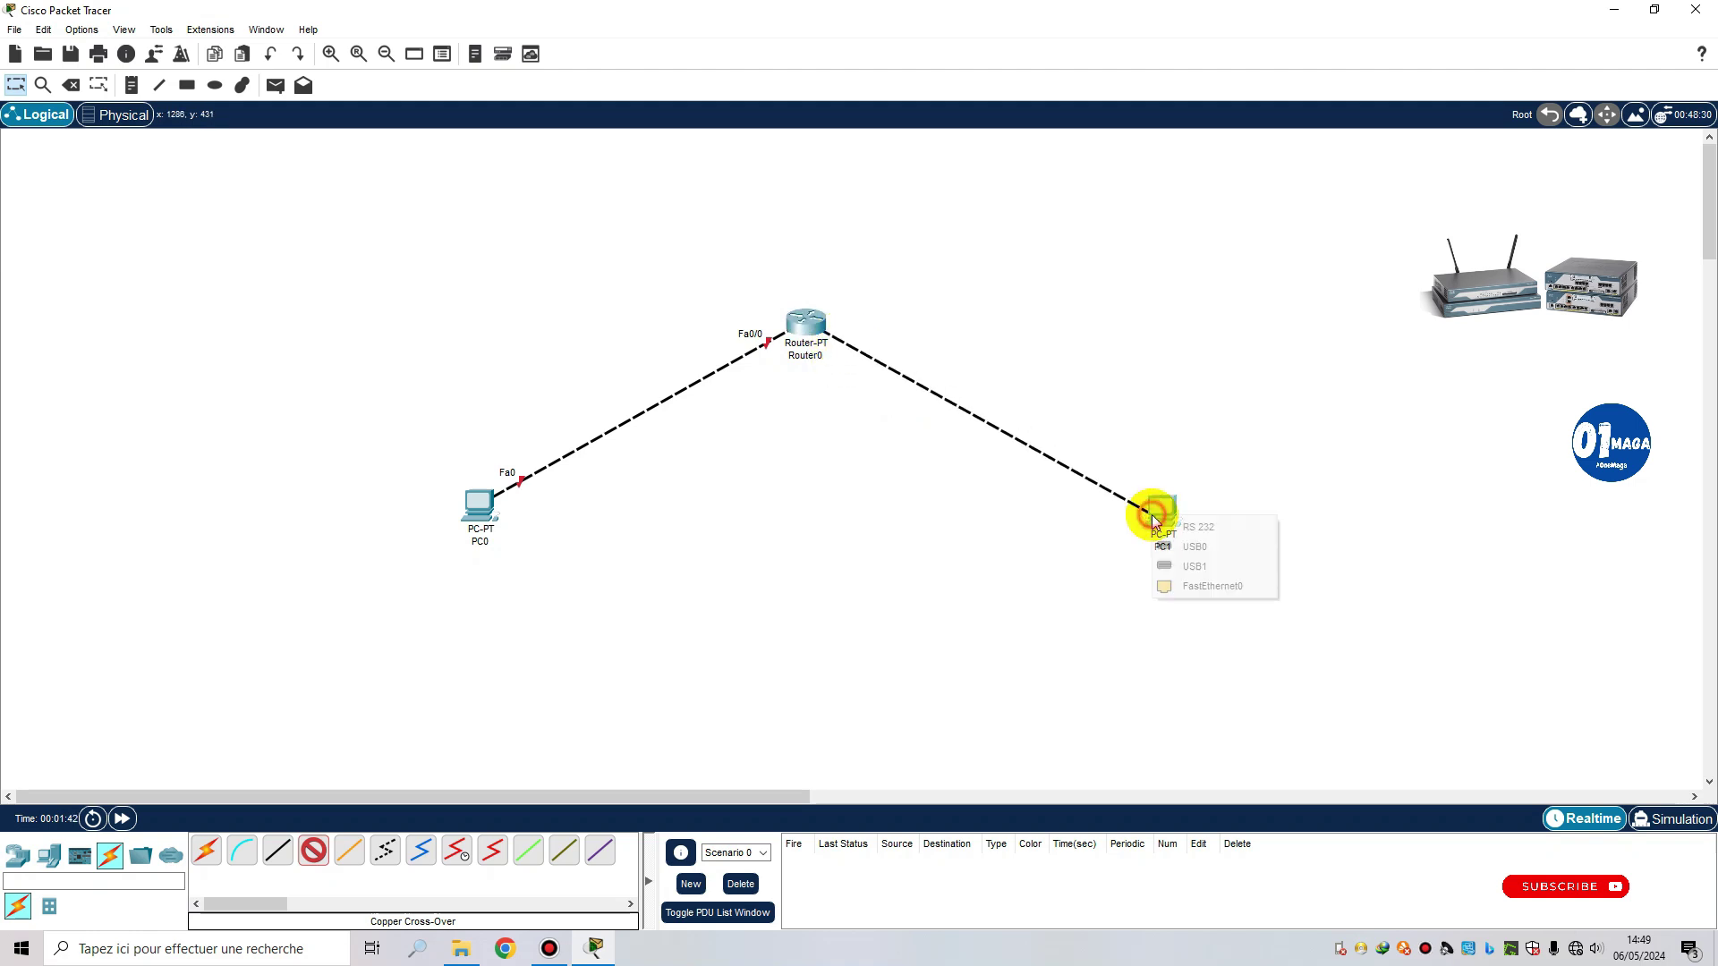
click(1199, 582)
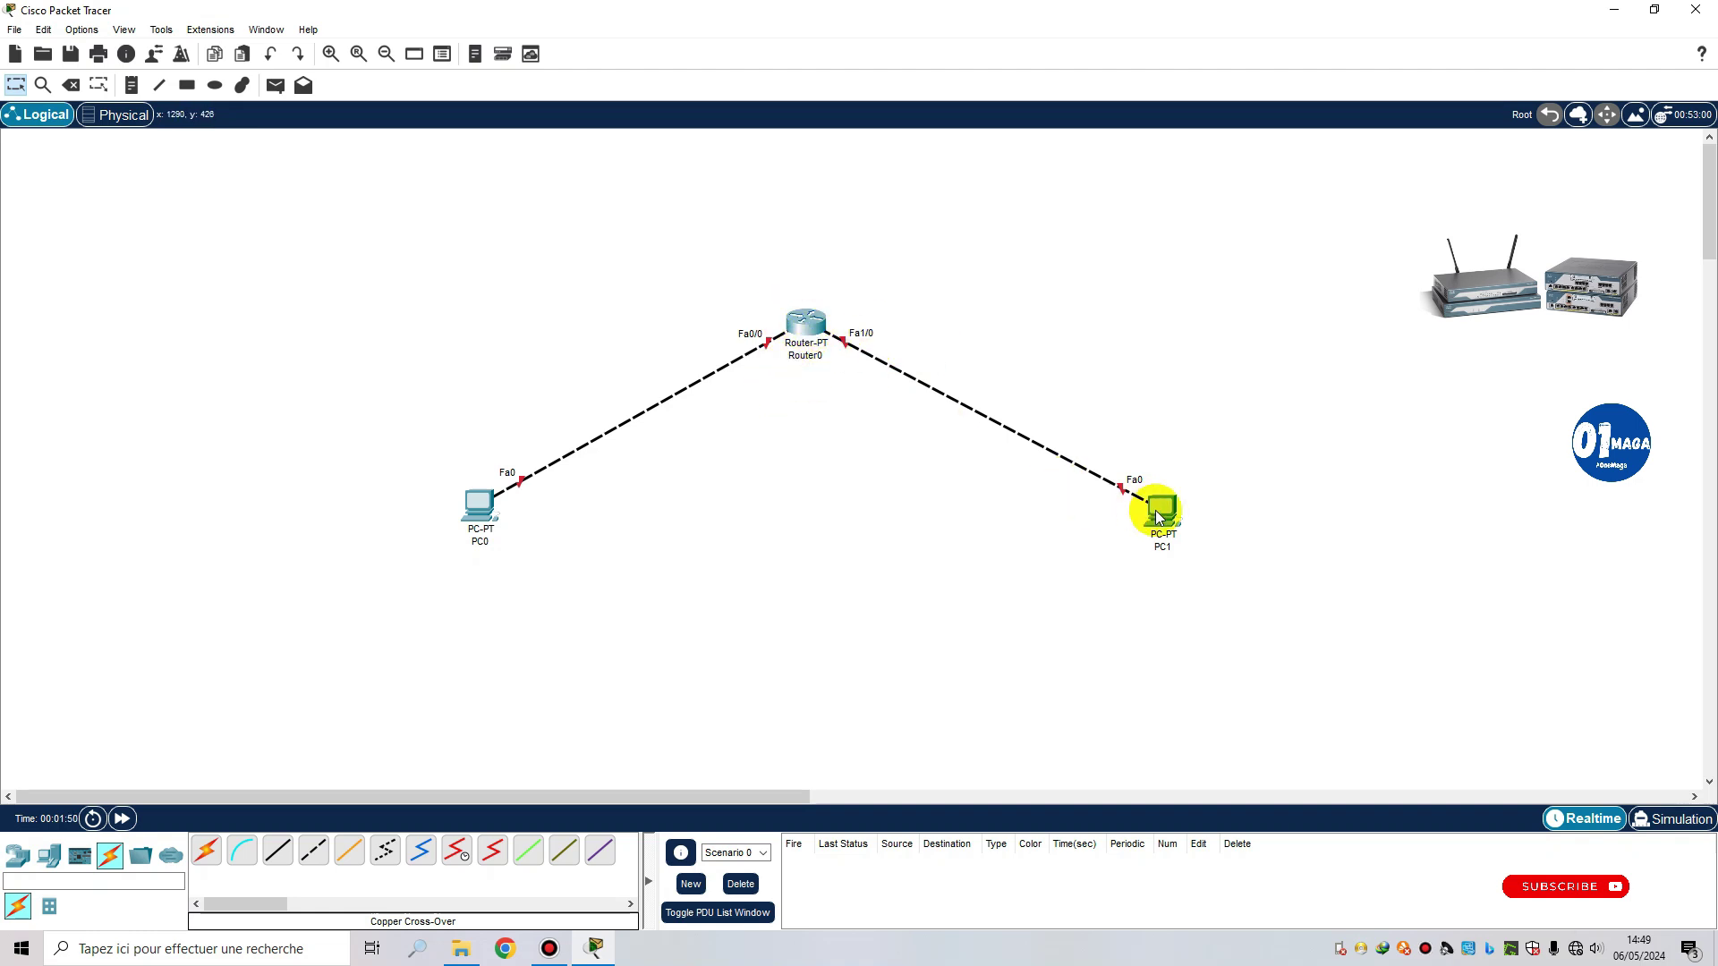
drag(1157, 517, 1161, 531)
drag(482, 506, 460, 505)
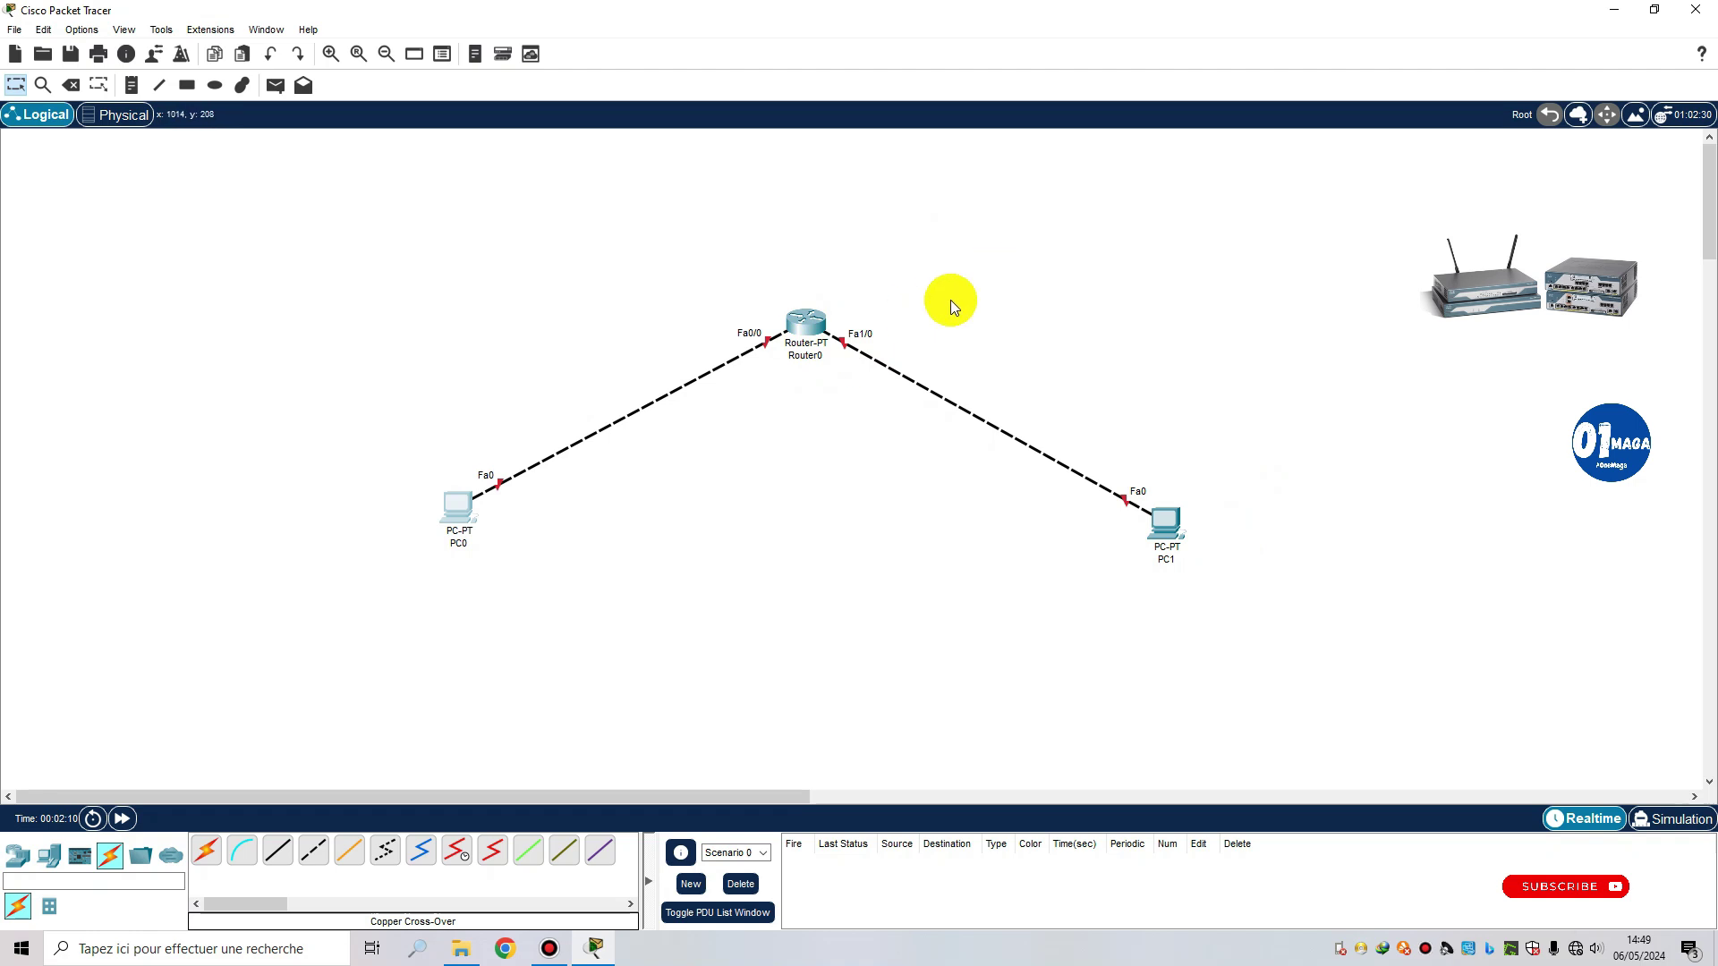
Step: Configure Router0's FastEthernet0/0 interface with IPv4 address 192.168.0.1 and subnet mask 255.255.255.0, and keep its window on top
click(808, 324)
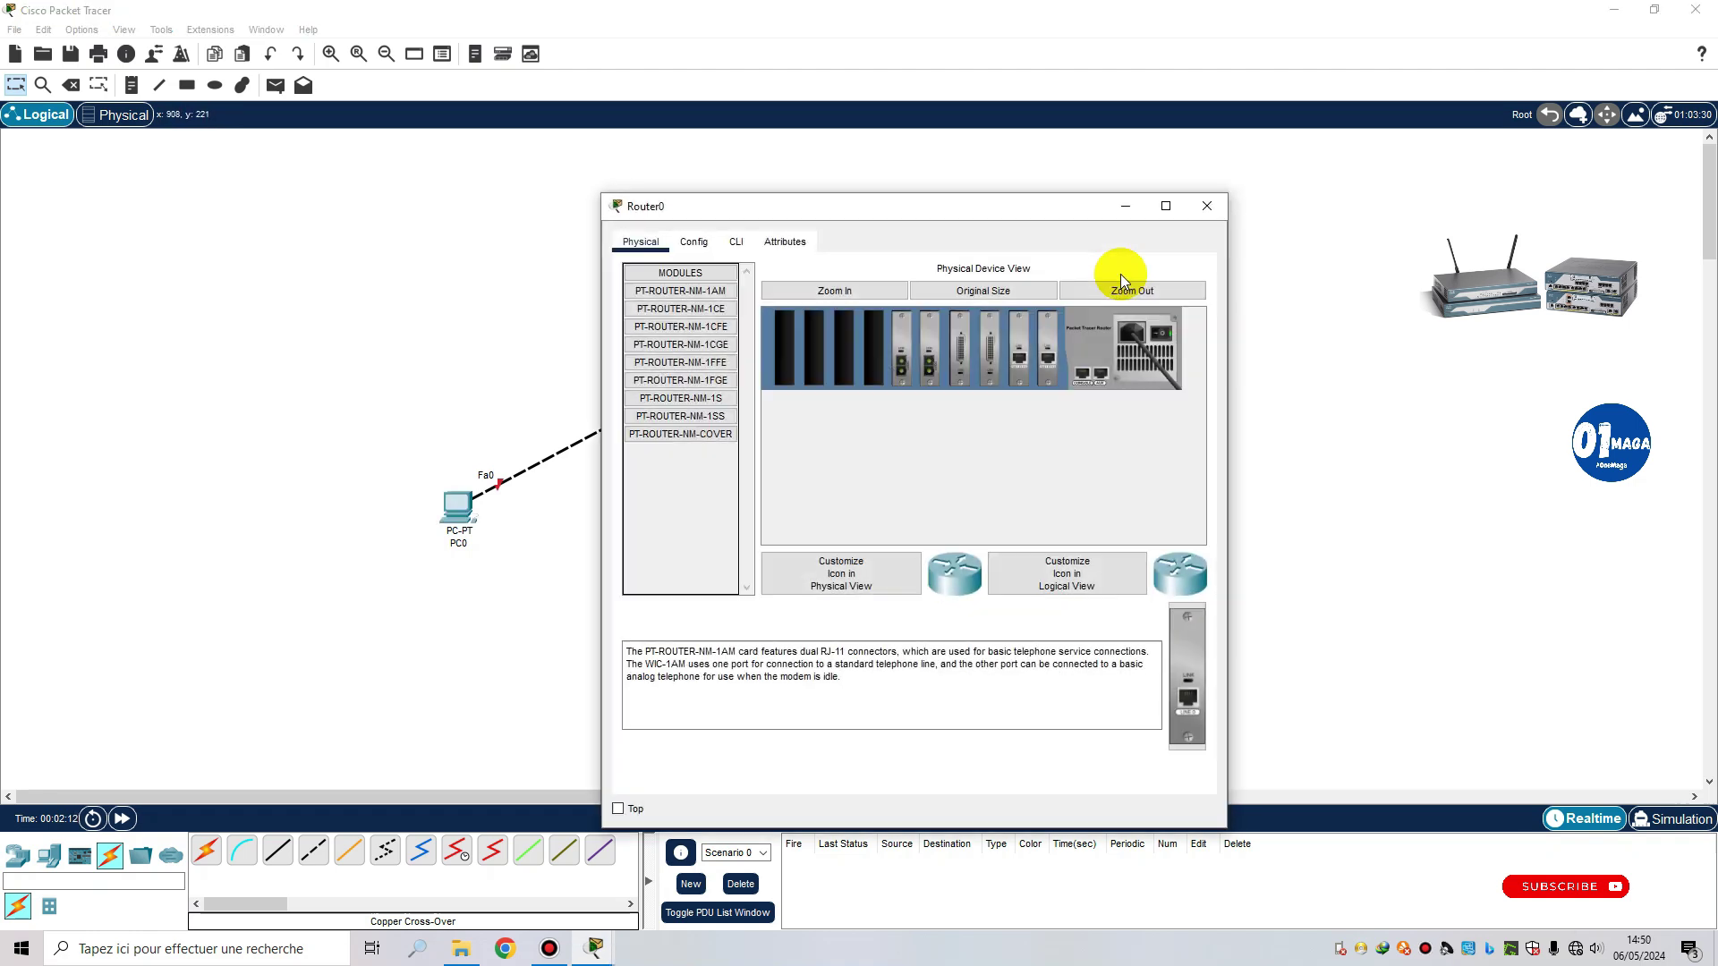
drag(959, 213, 941, 176)
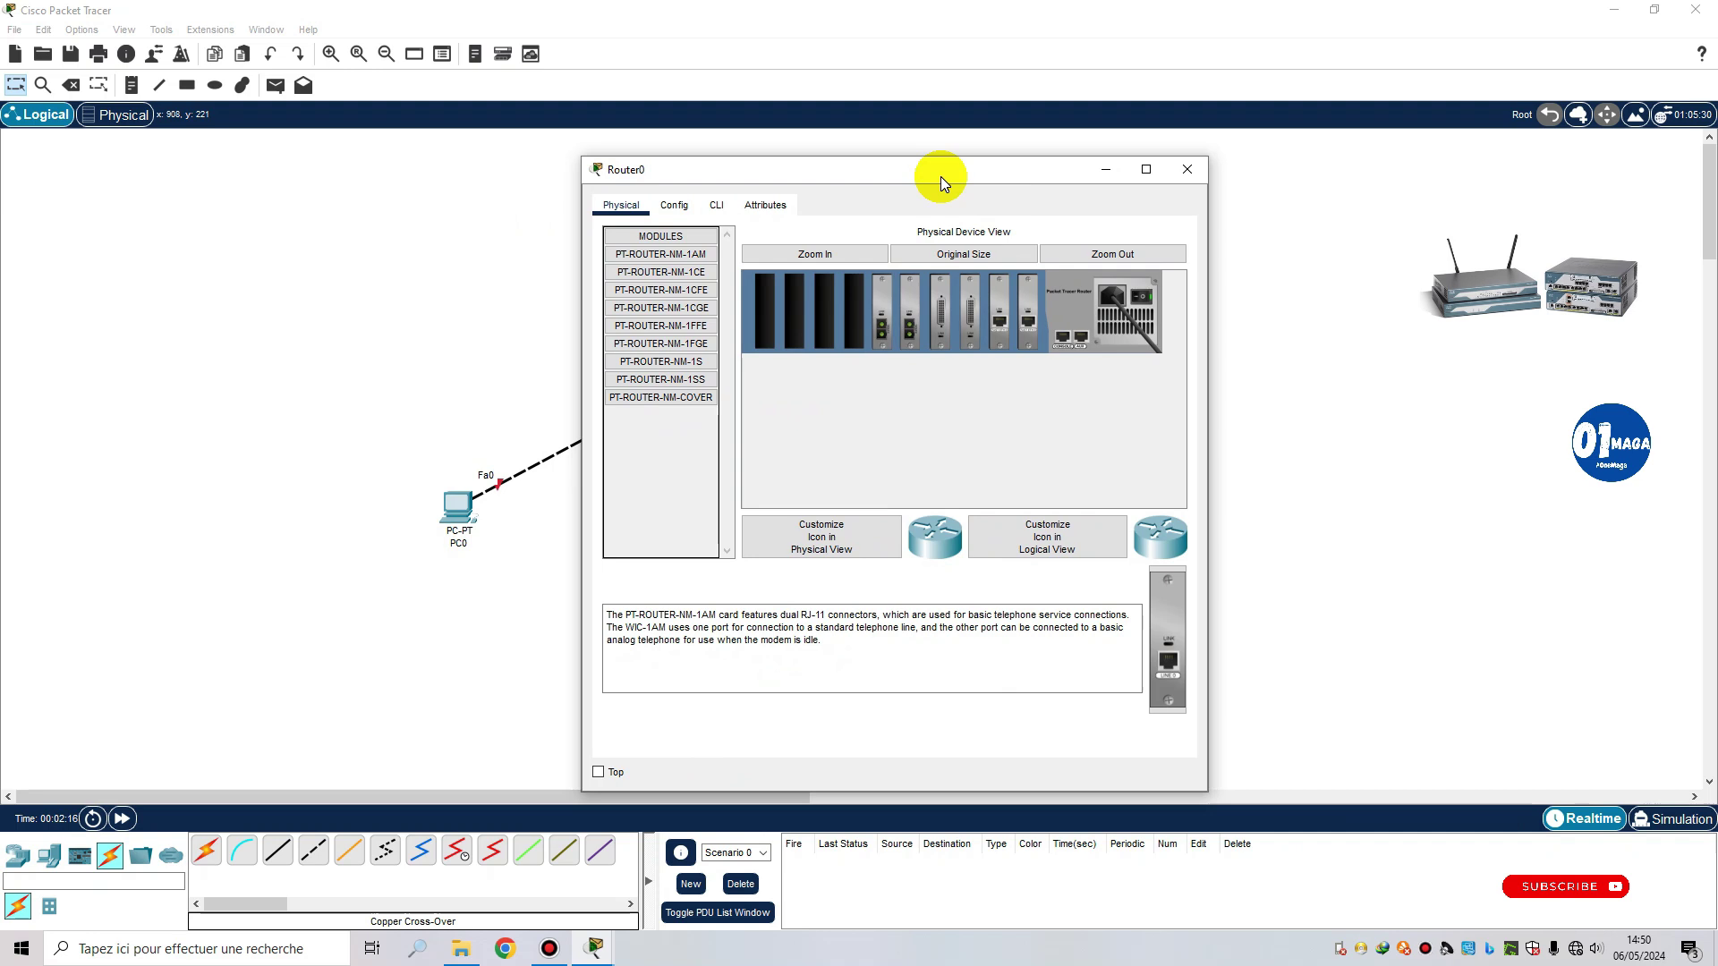
click(673, 204)
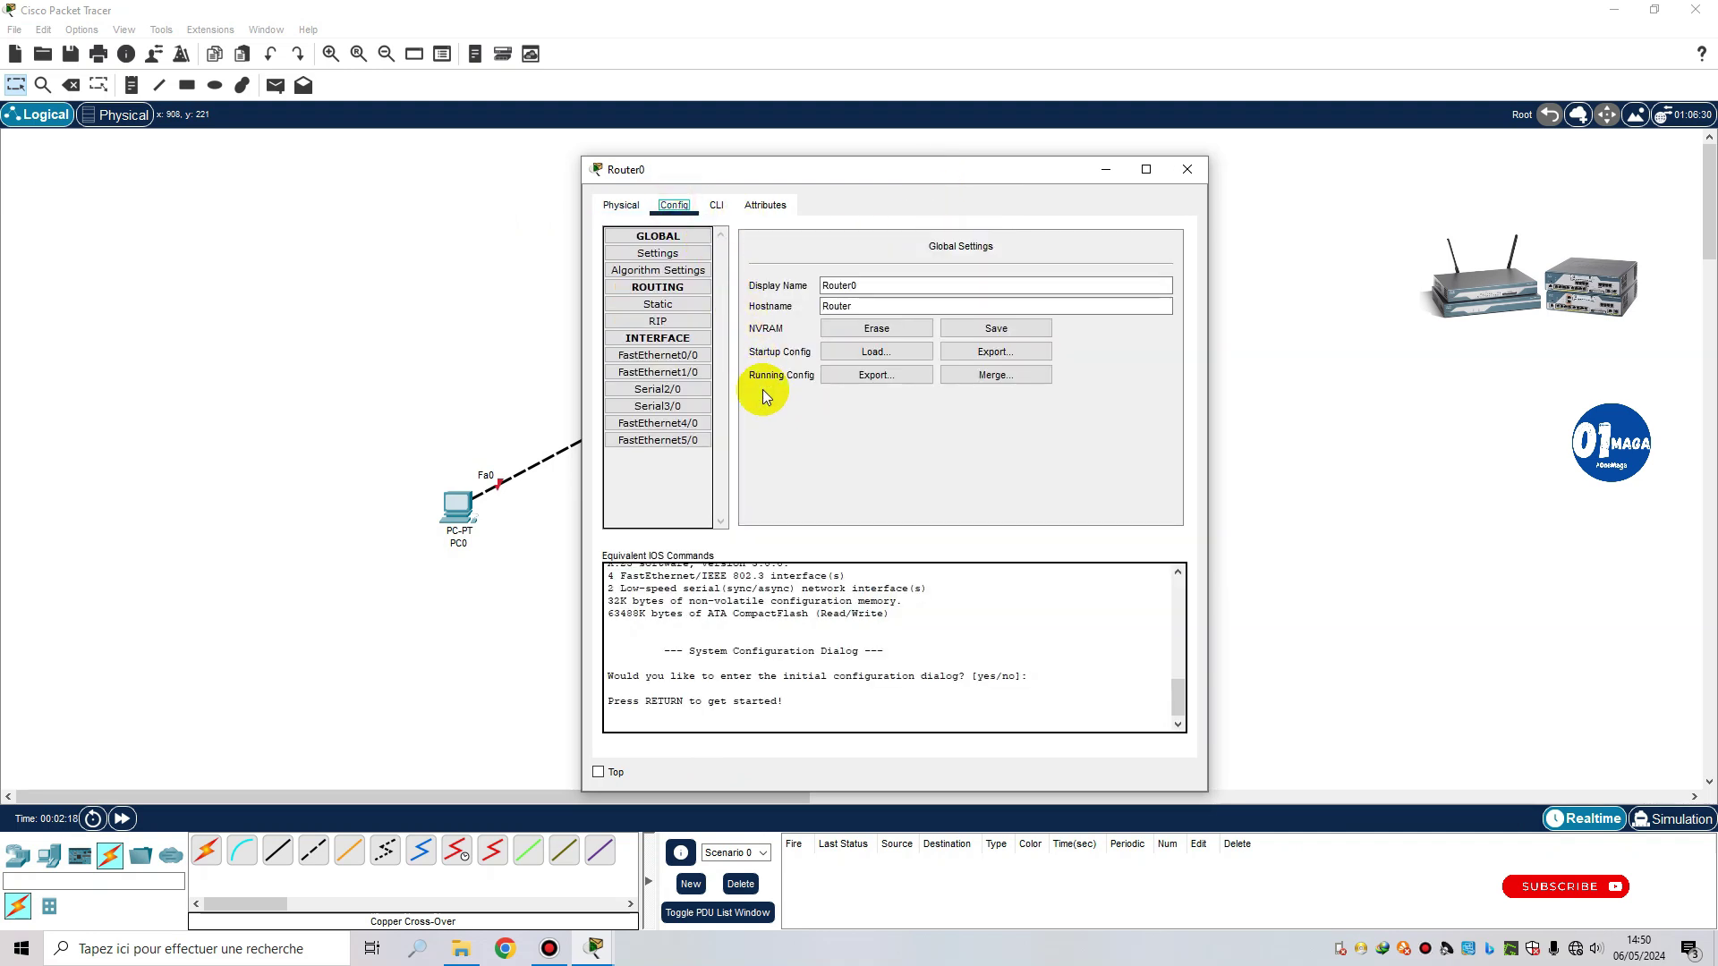
click(675, 357)
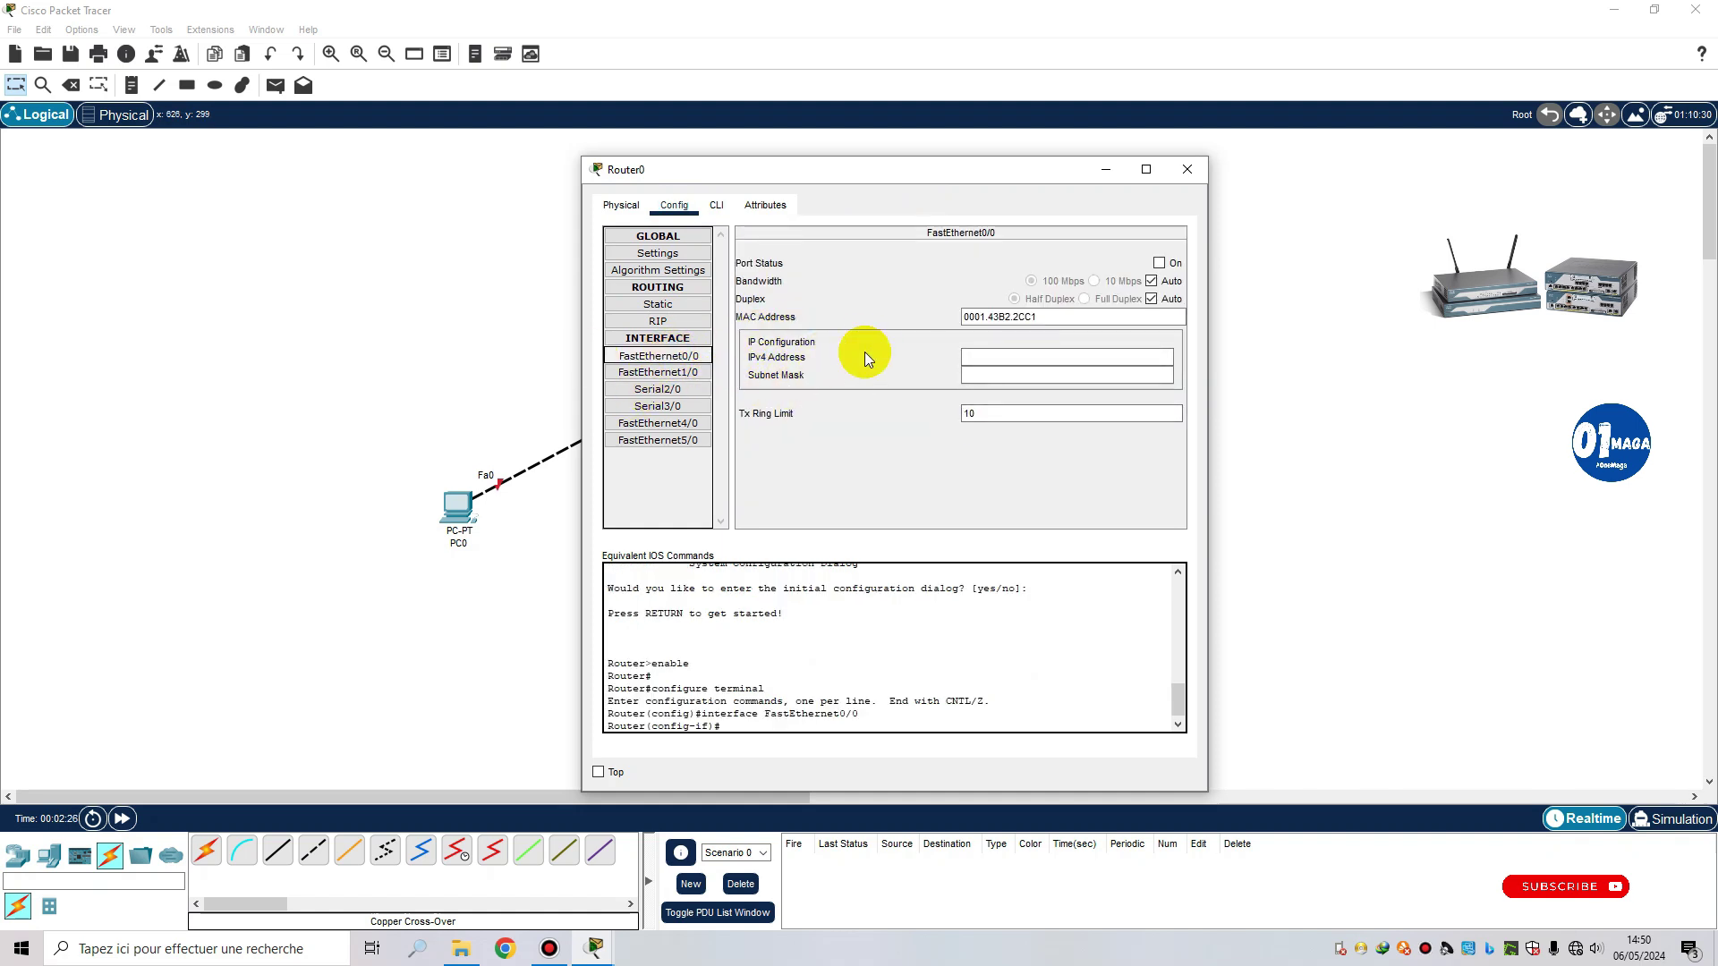
click(1019, 357)
drag(921, 168, 767, 156)
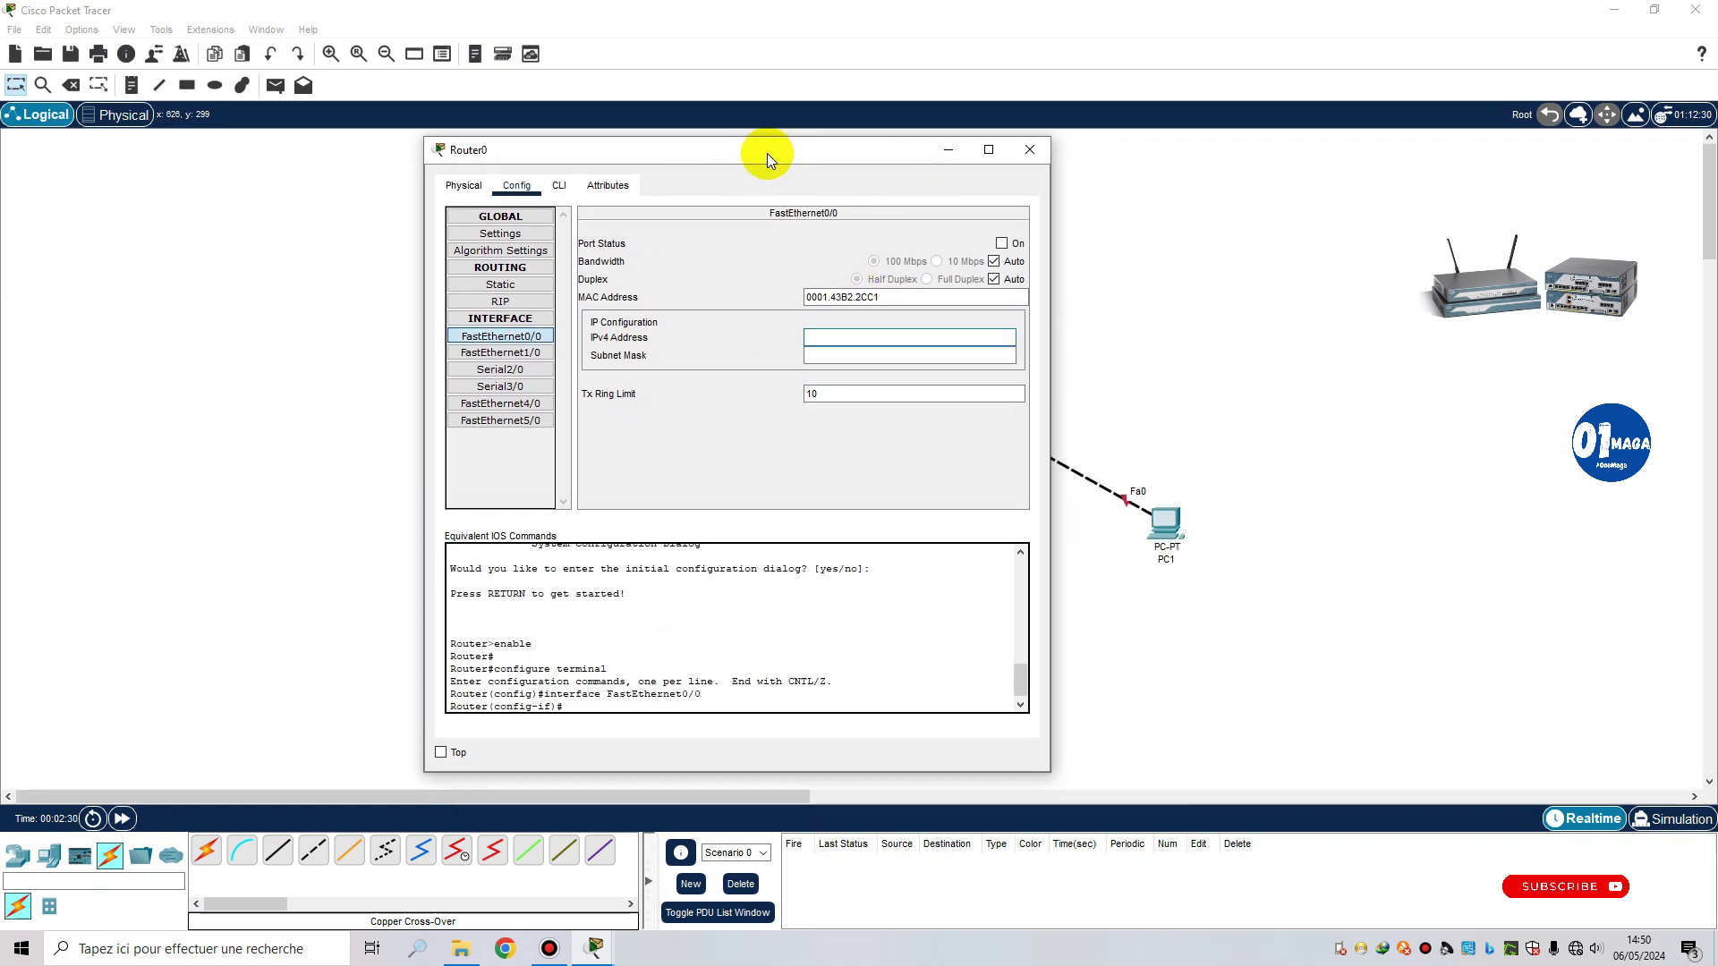
text(192.168.0.1)
click(441, 752)
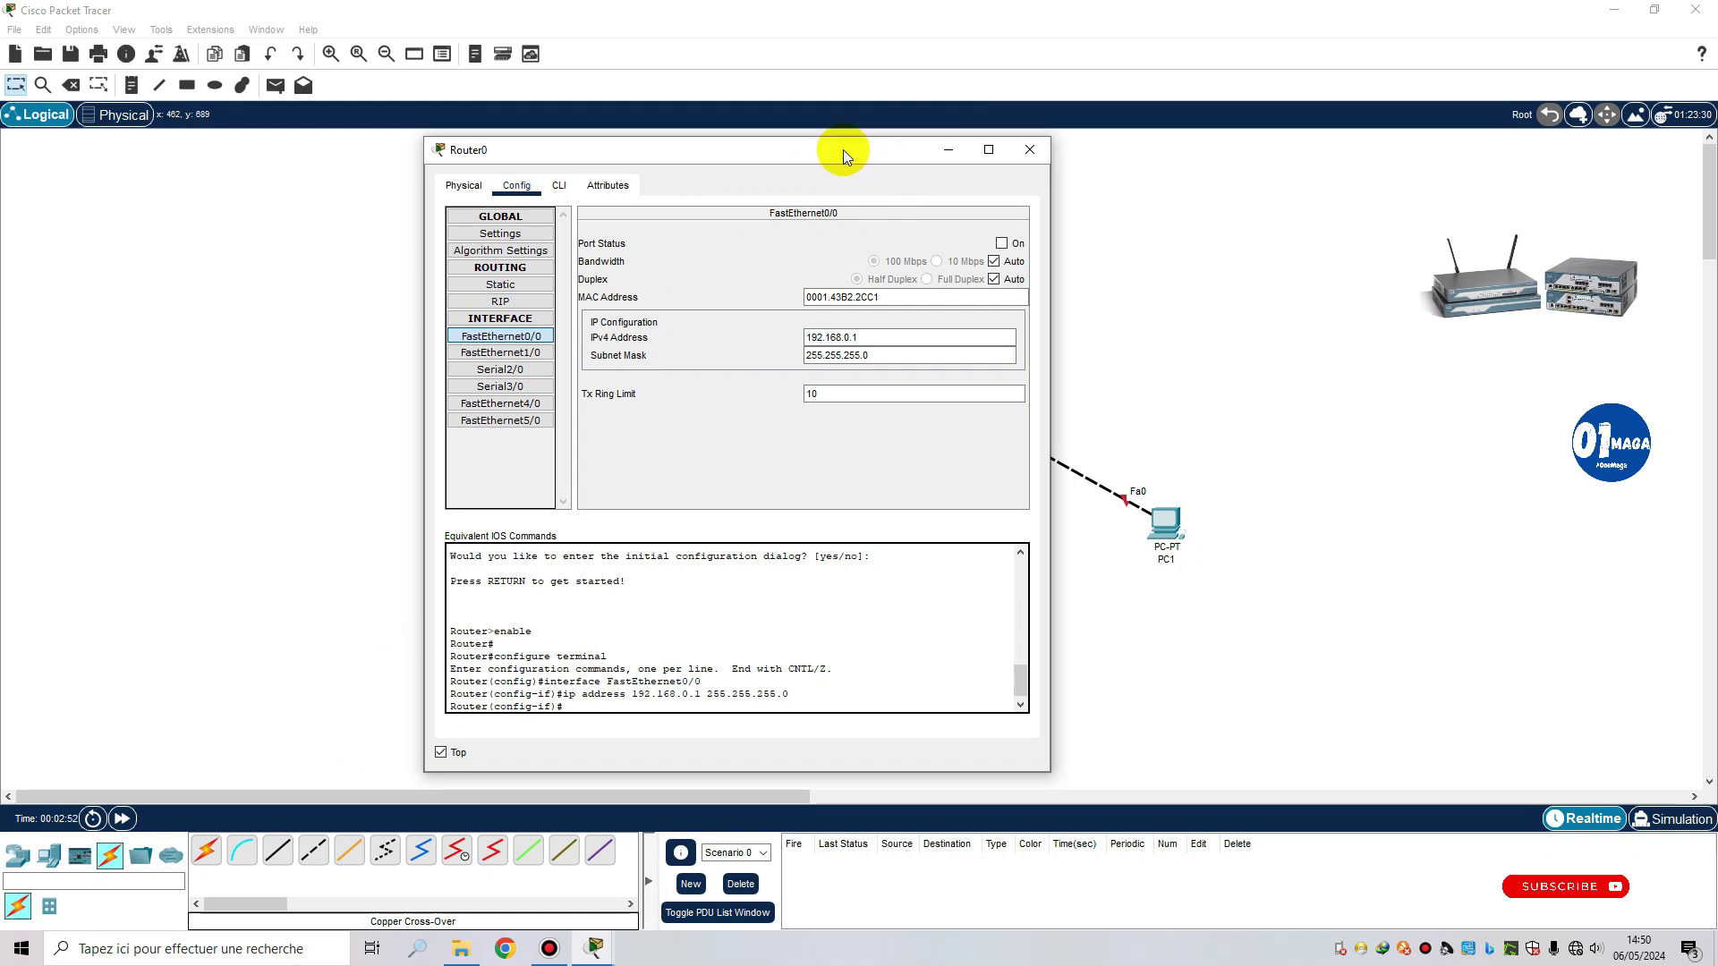
Step: Configure Router0's FastEthernet1/0 interface with IPv4 address 192.168.1.1 and subnet mask 255.255.255.0
drag(843, 149, 1004, 169)
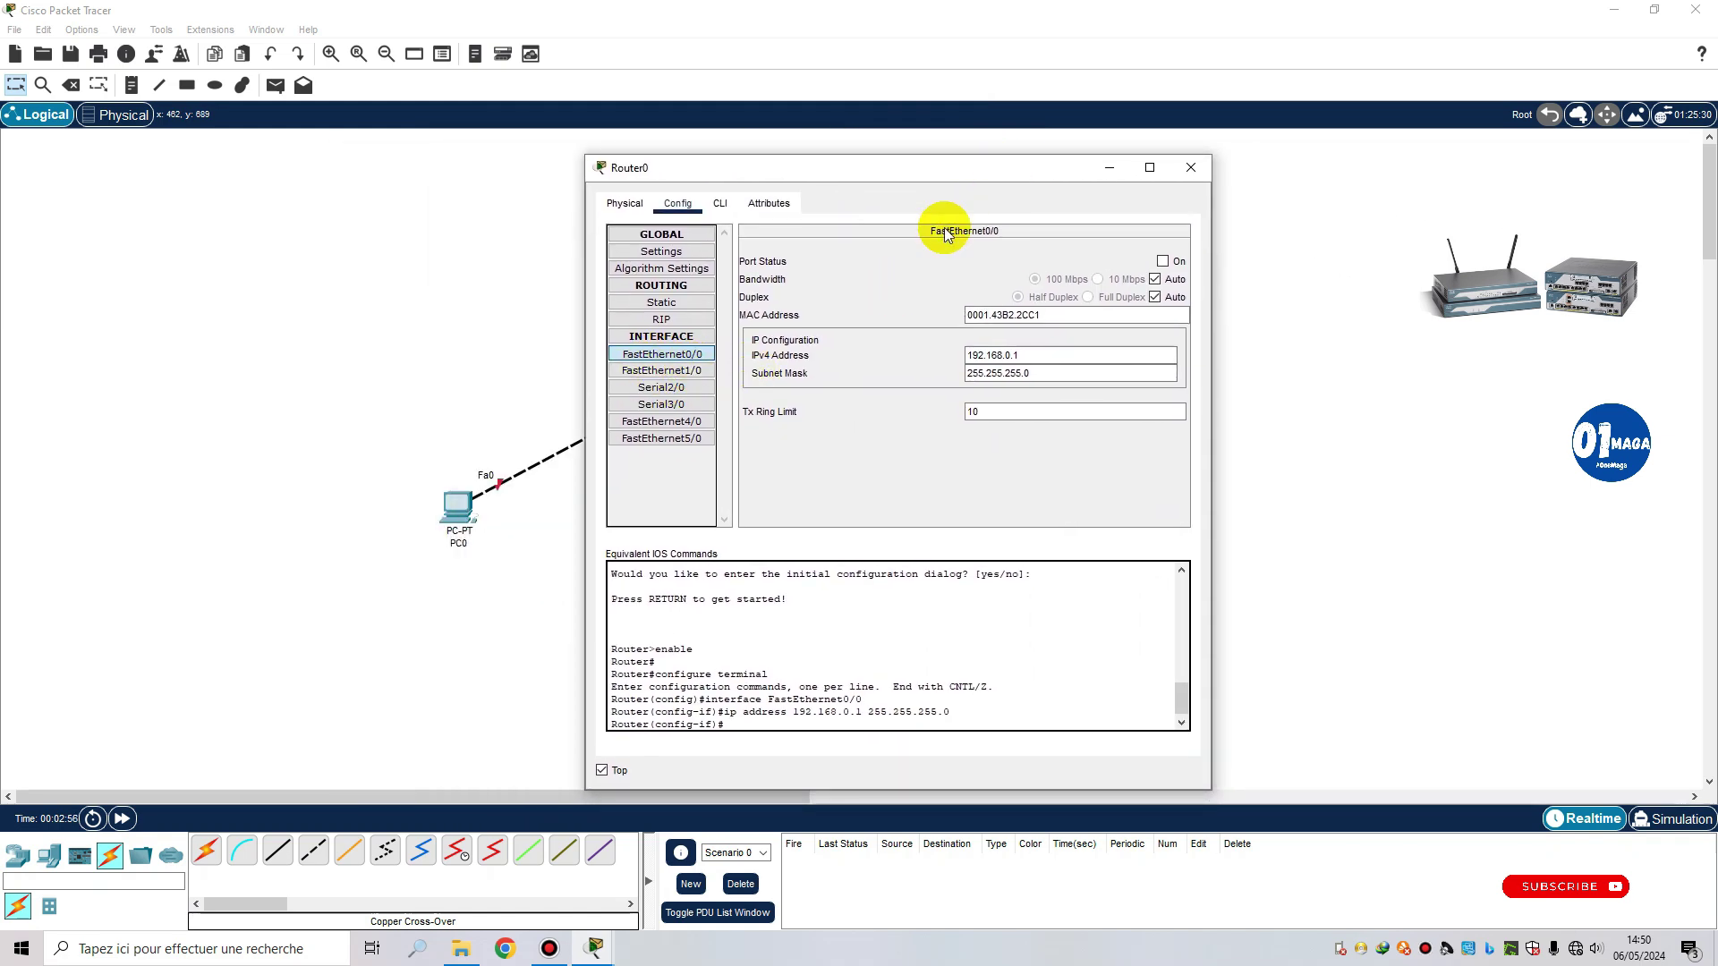
drag(963, 163, 549, 163)
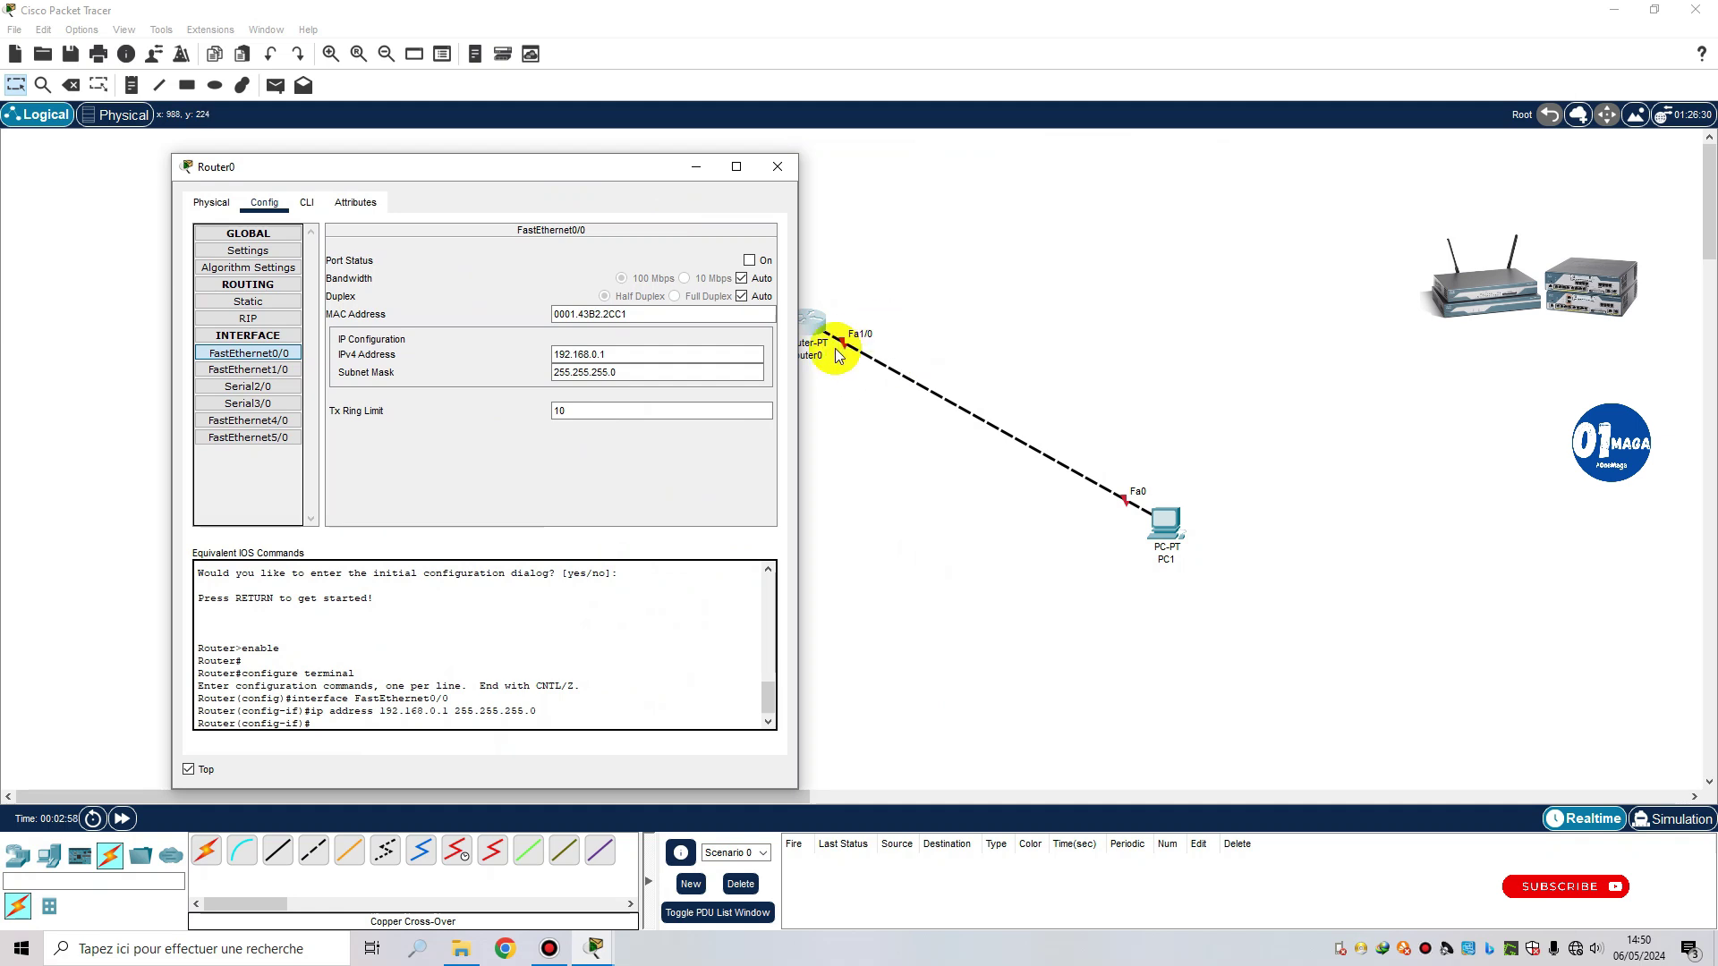
drag(495, 170, 746, 170)
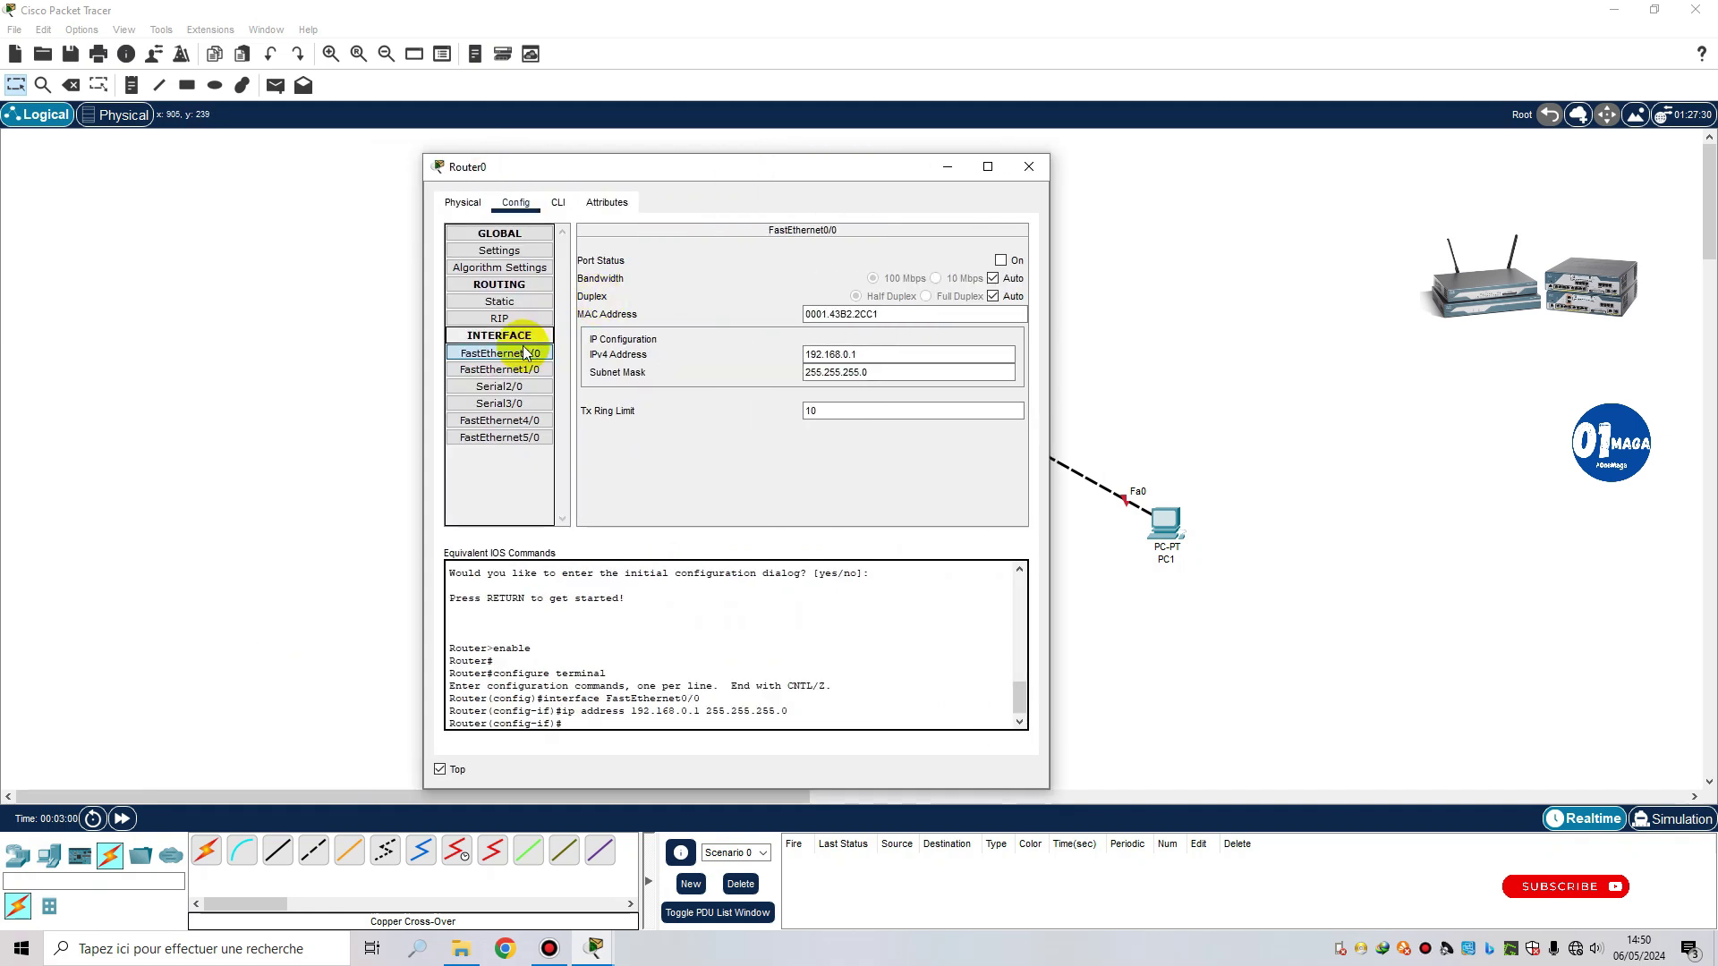
click(498, 369)
click(821, 353)
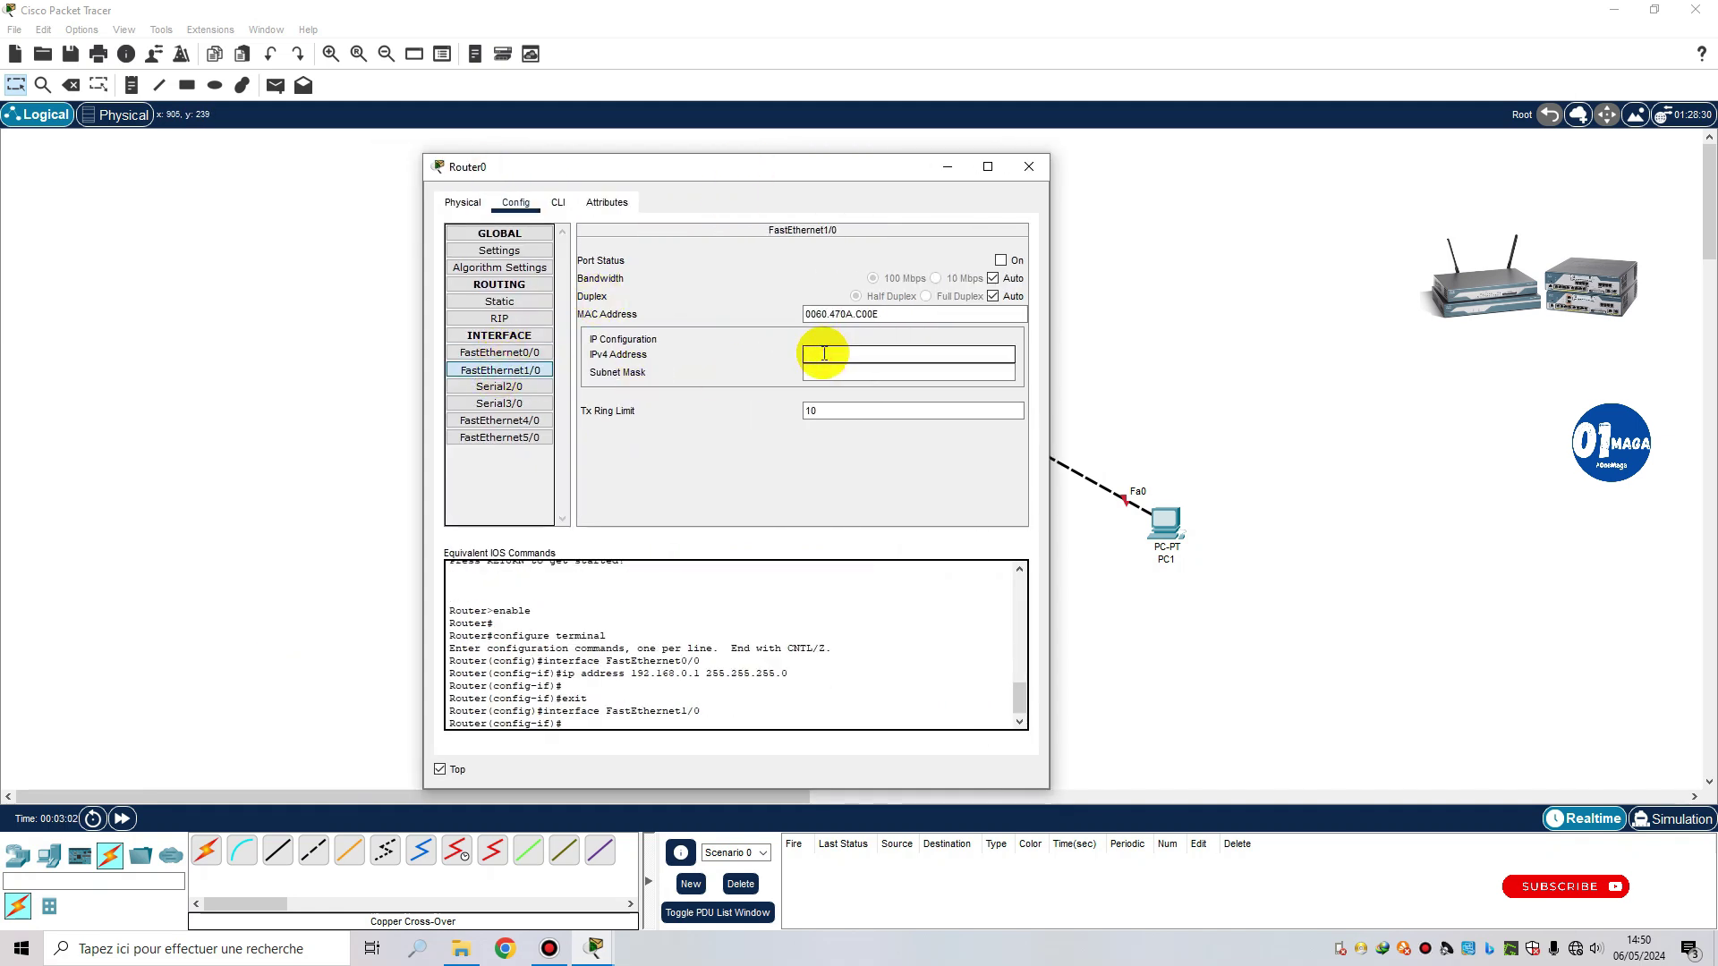
text(192.168.1.1)
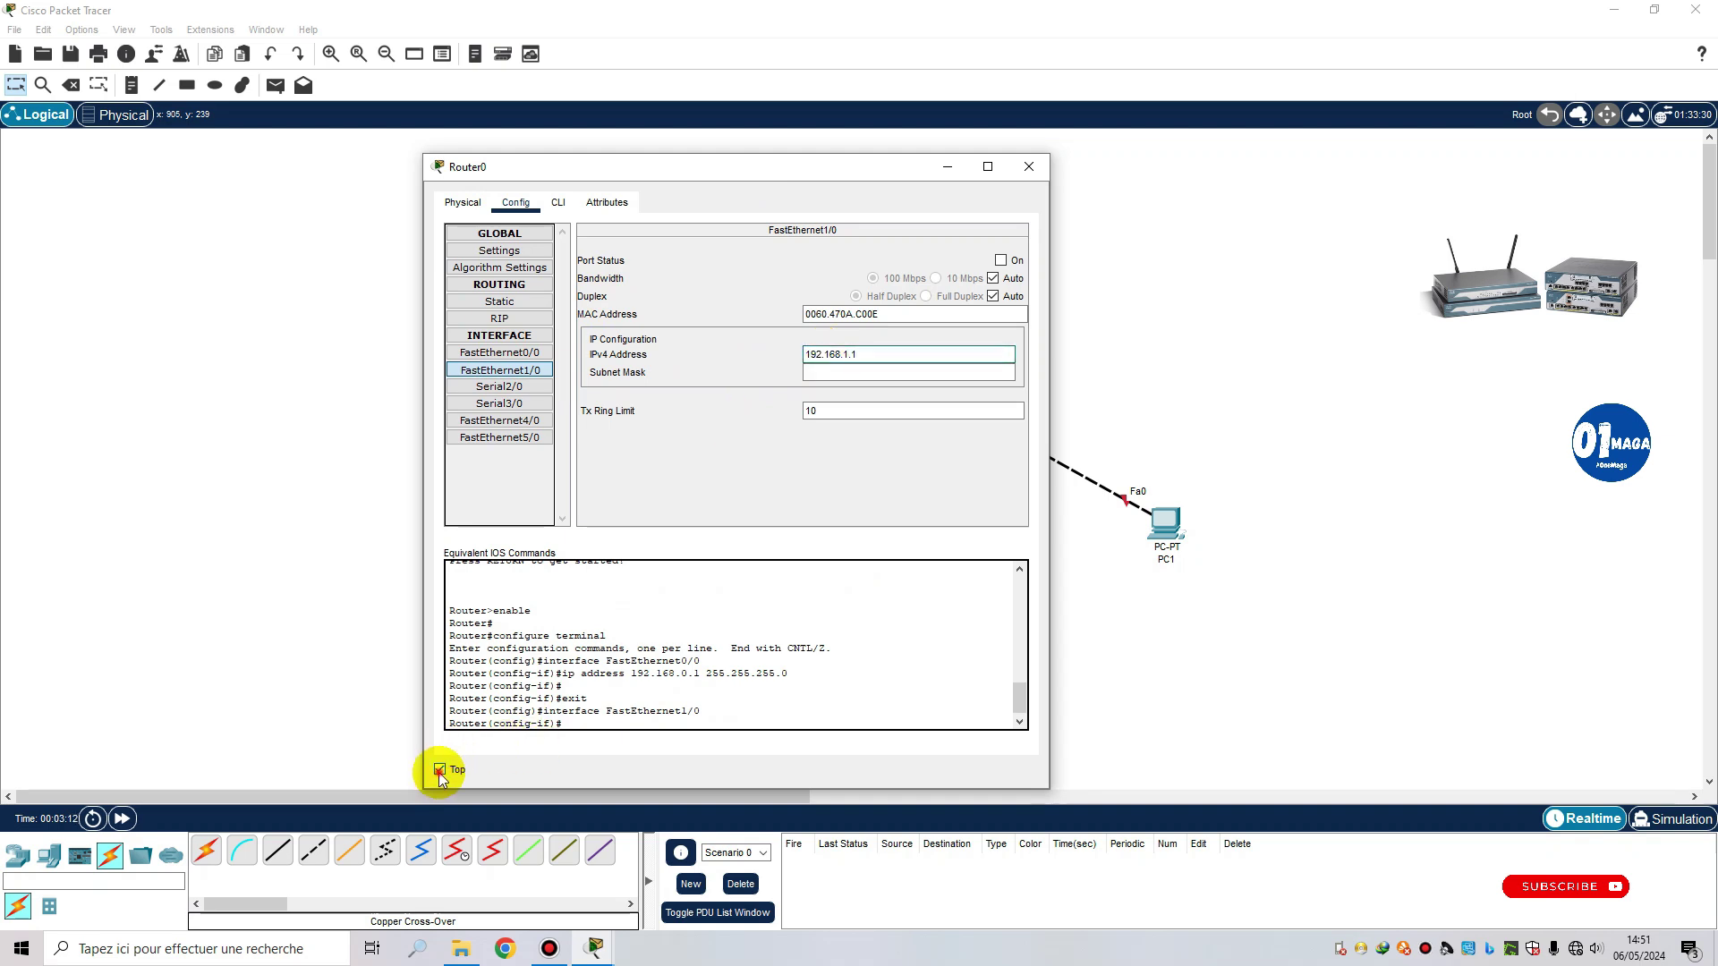
click(439, 770)
click(440, 771)
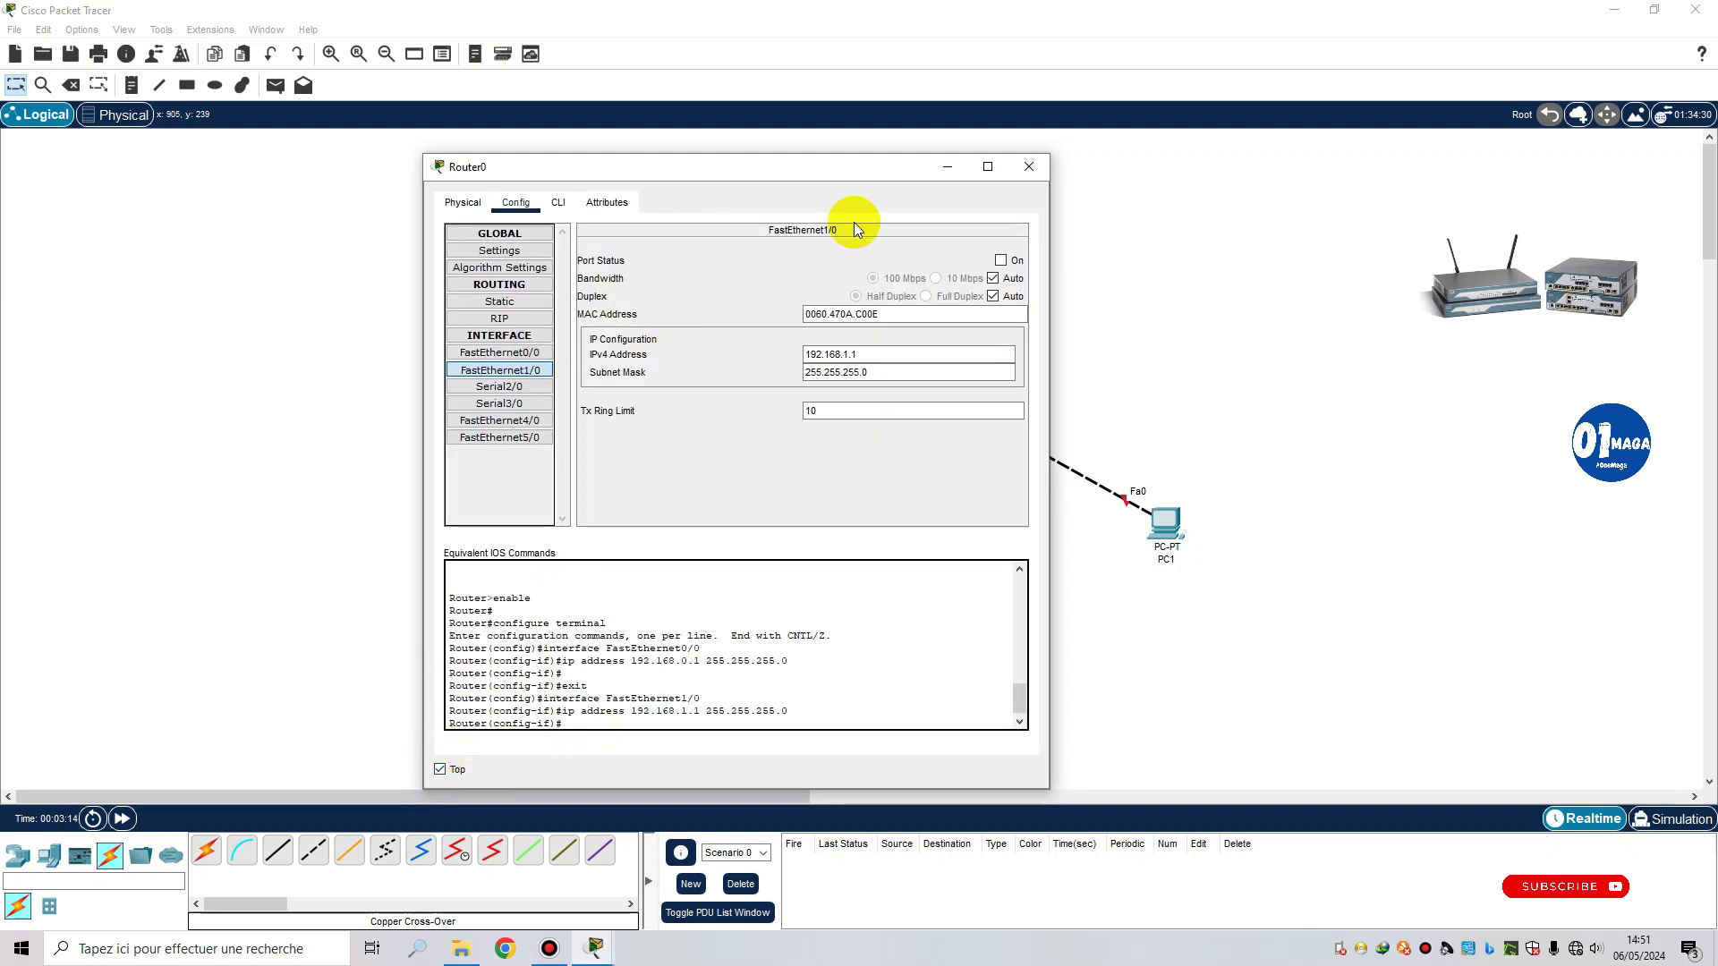
drag(873, 176, 1401, 137)
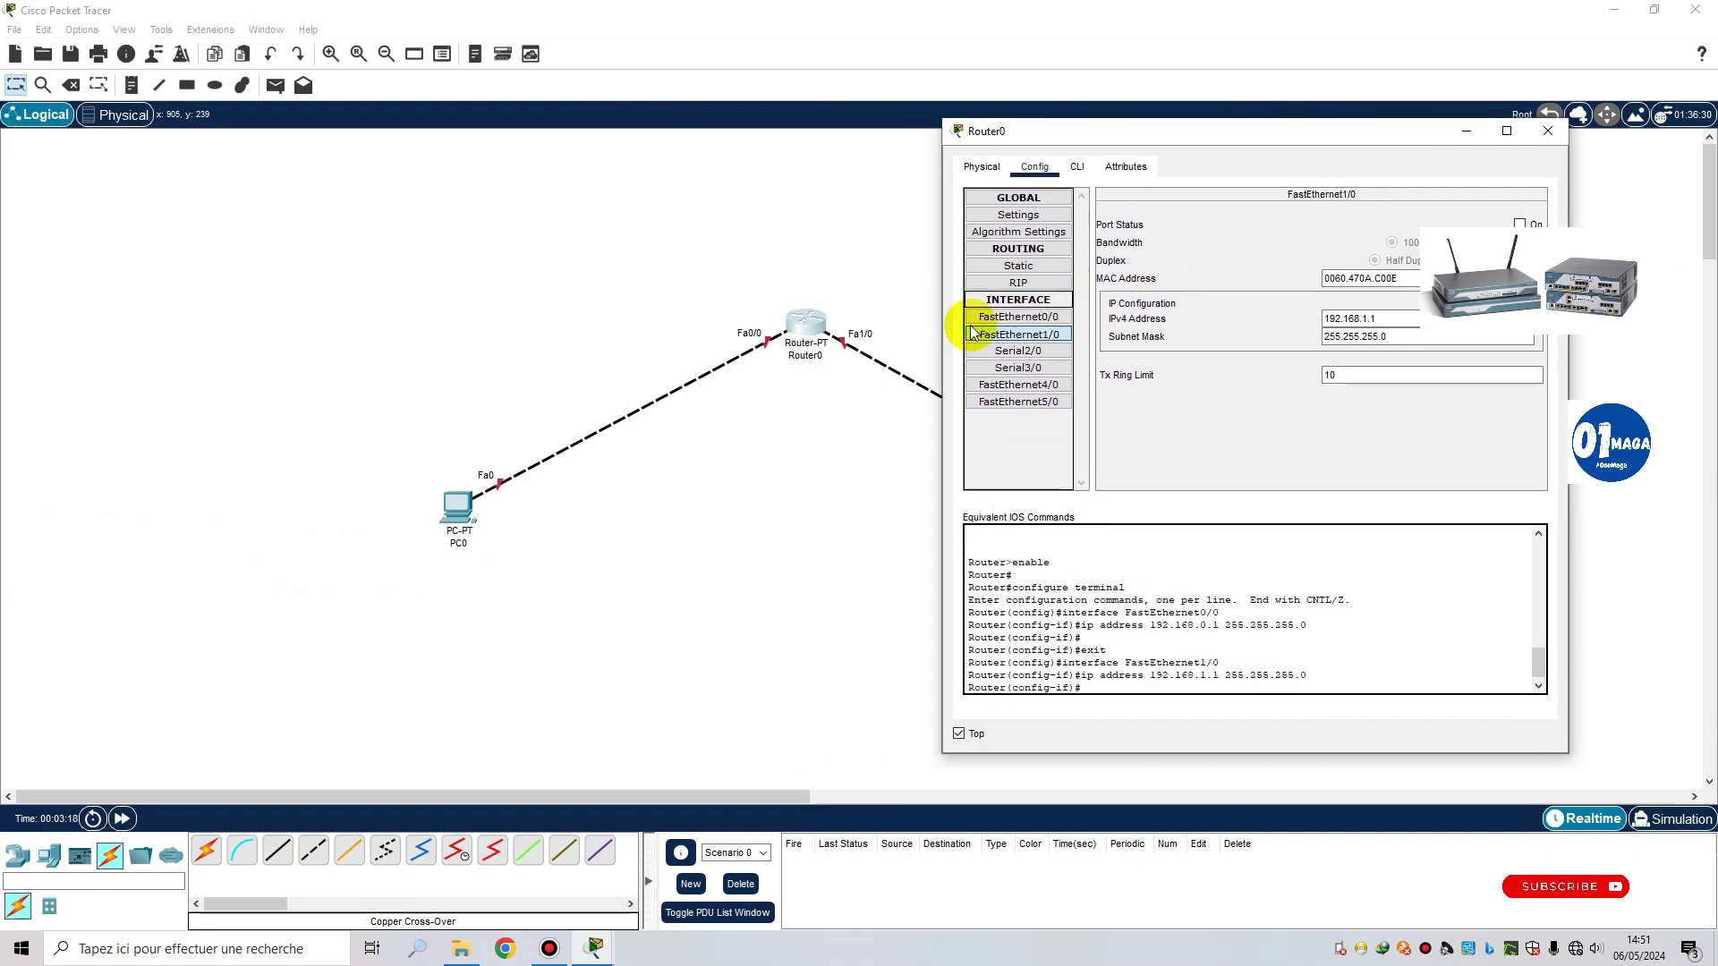
click(1019, 333)
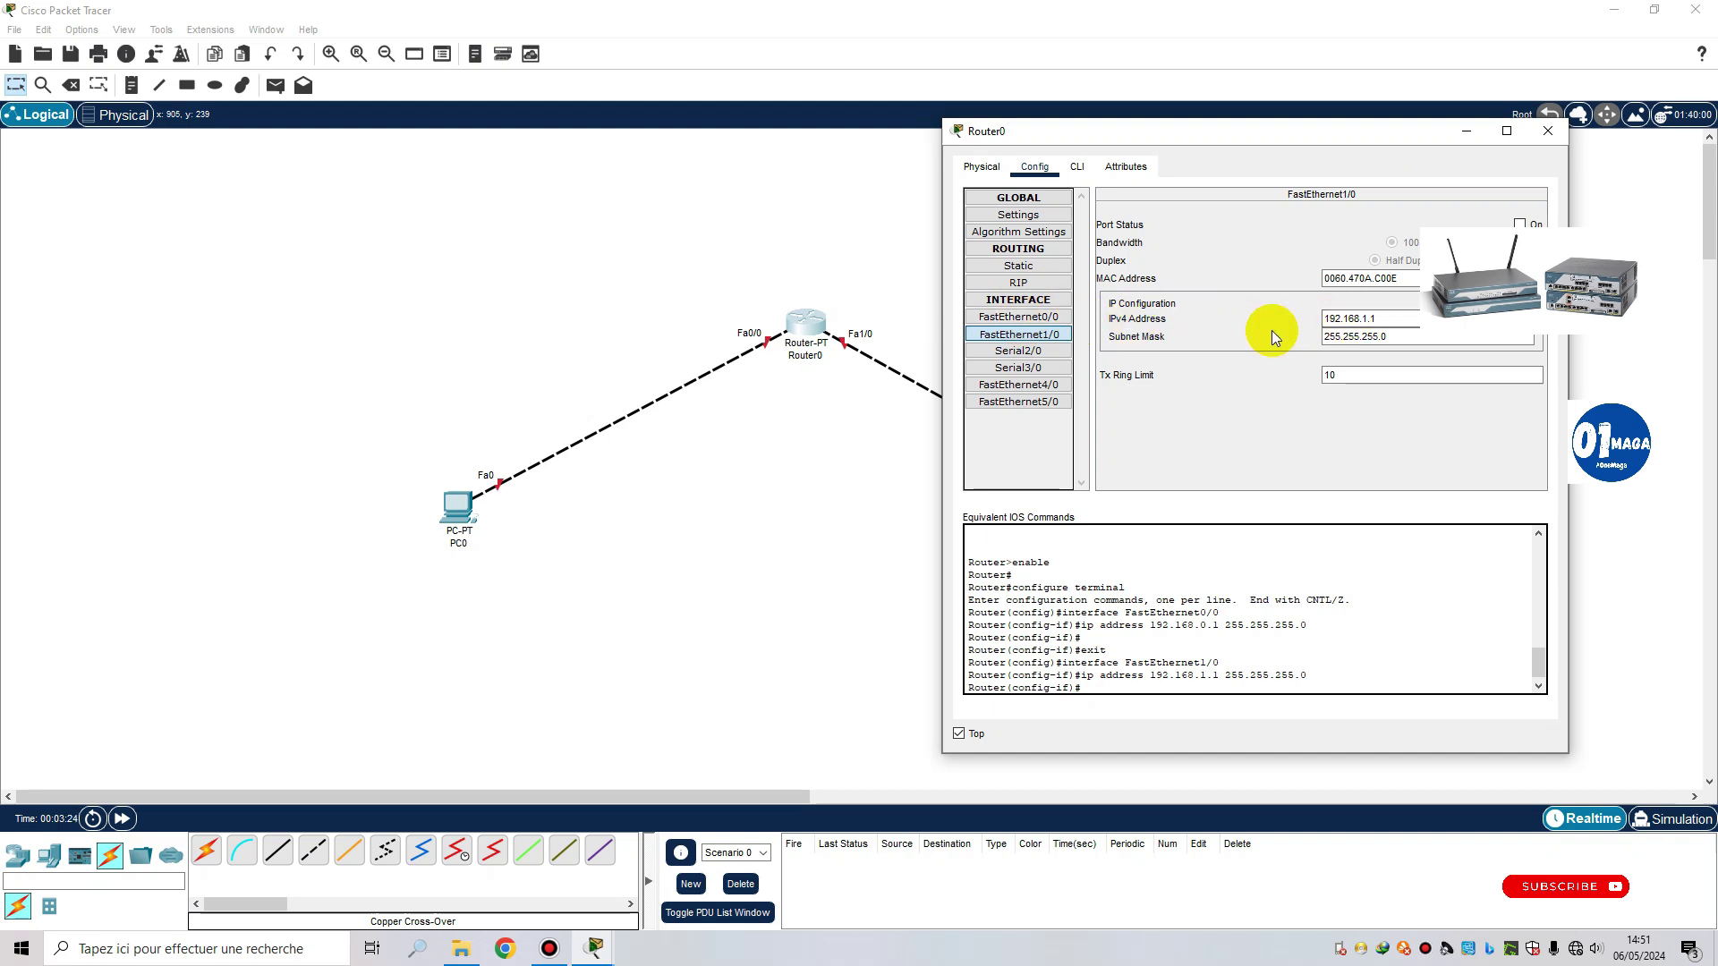
click(1035, 287)
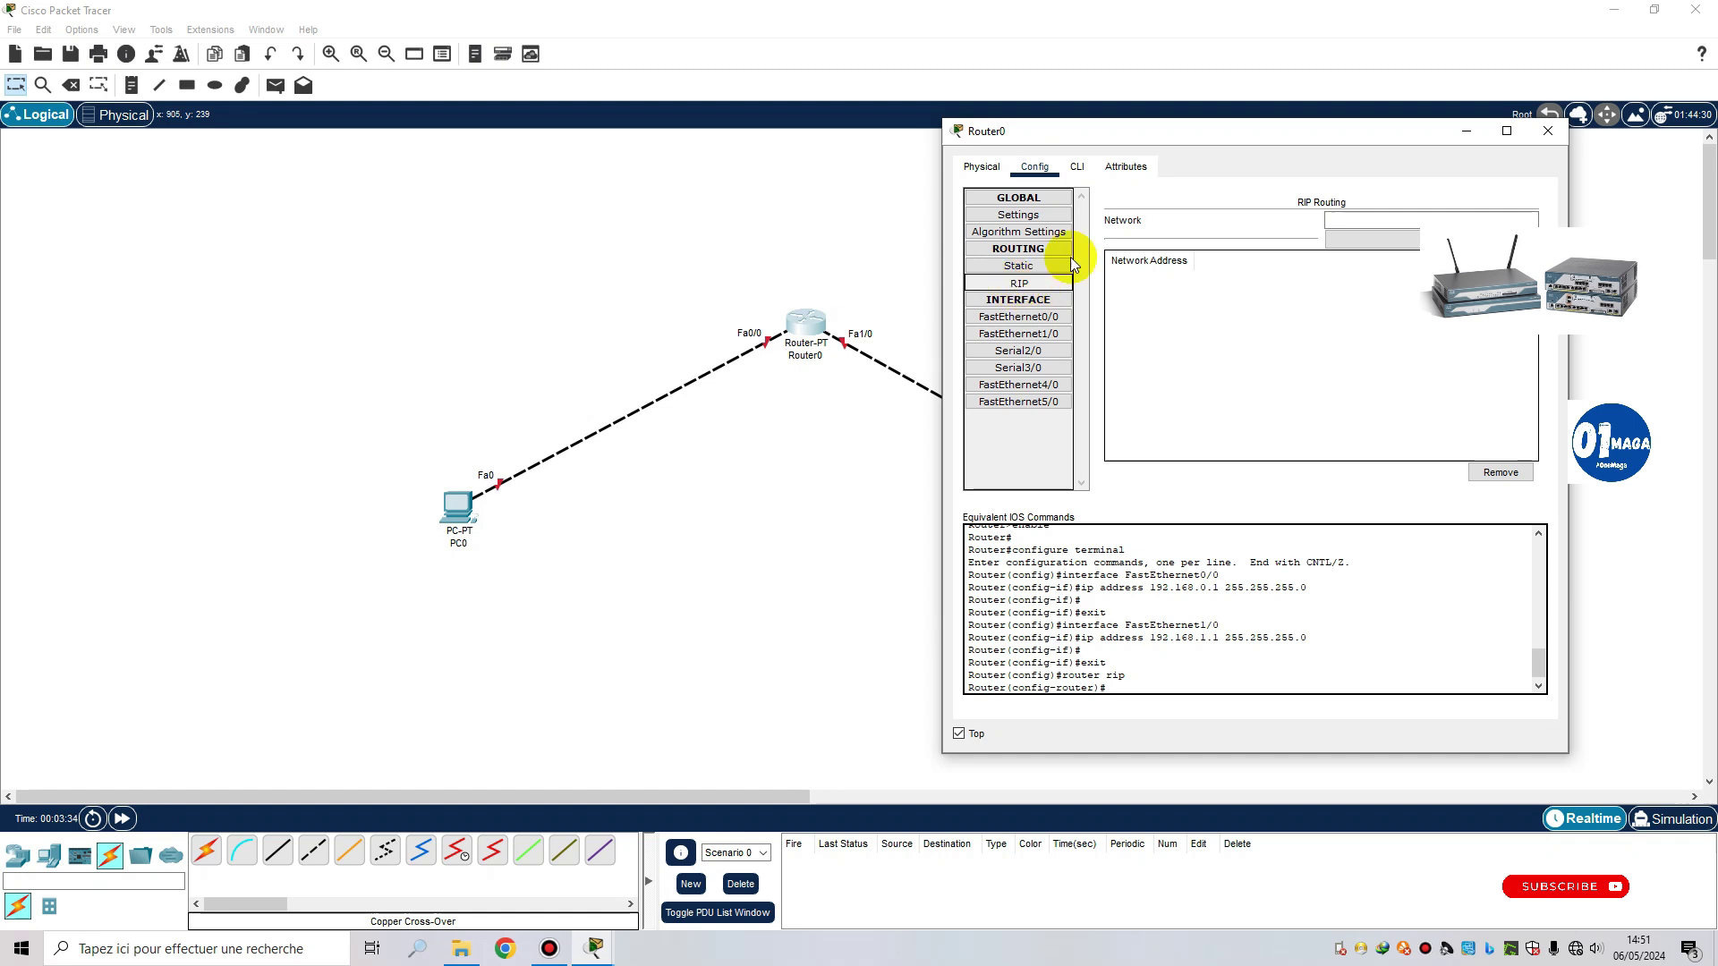
mouse_move(1173, 131)
mouse_down()
mouse_move(1244, 136)
mouse_move(1150, 126)
mouse_up()
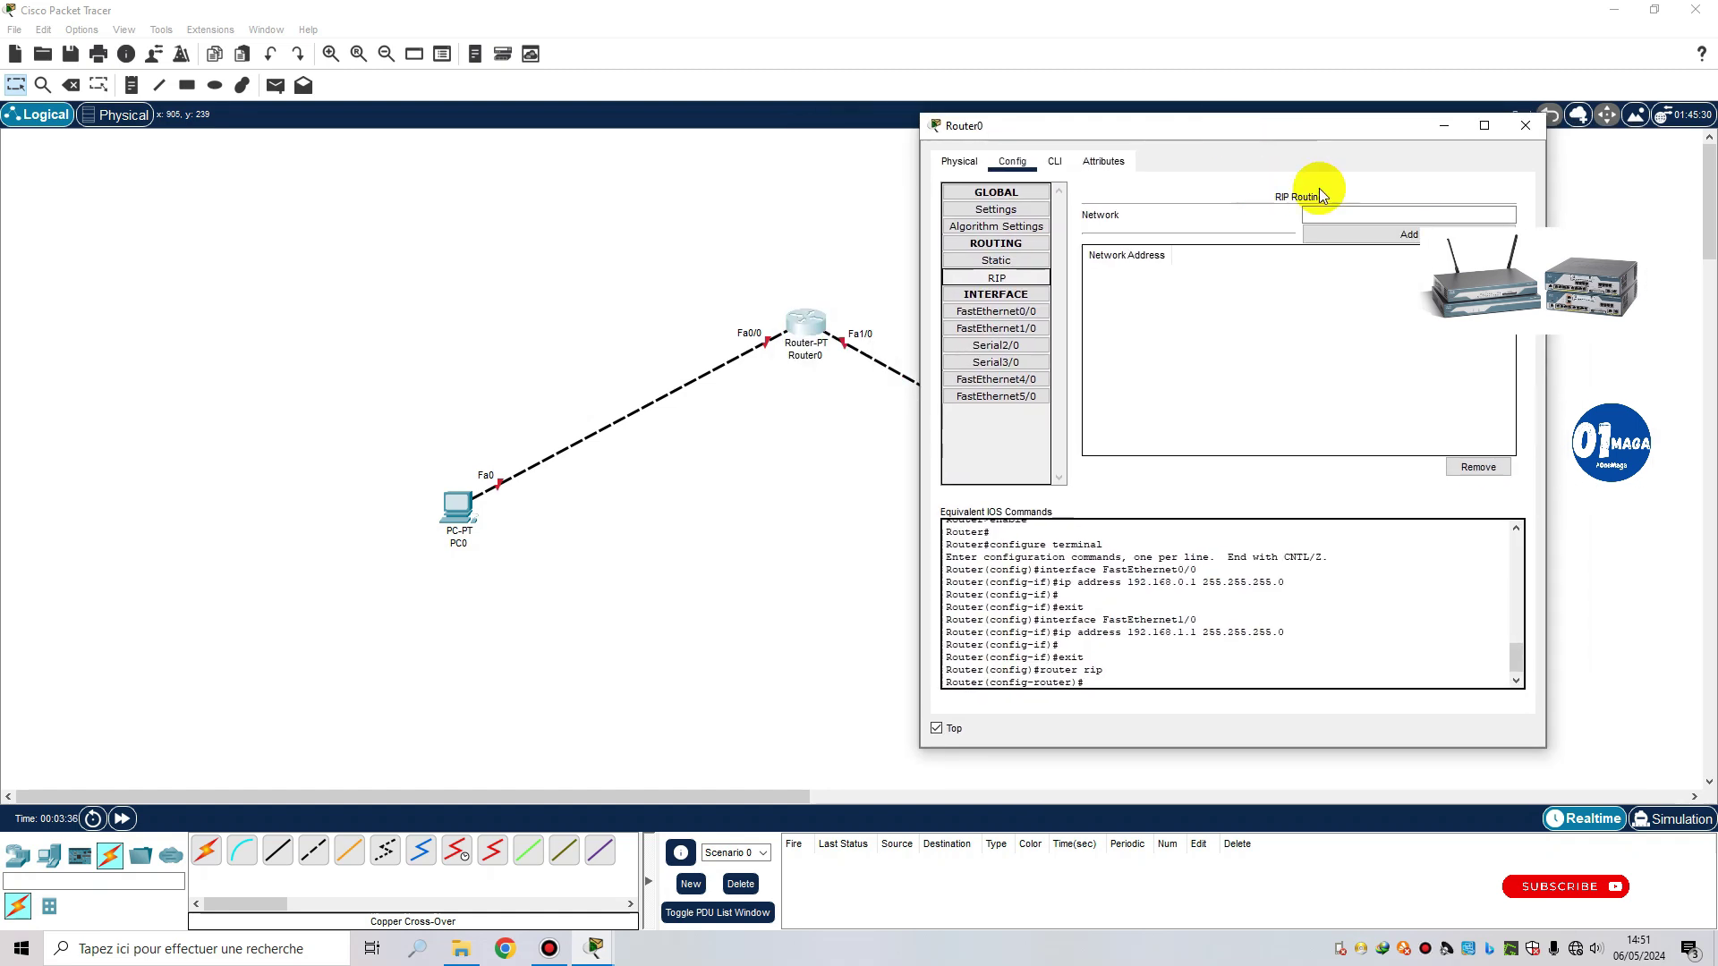
click(1344, 208)
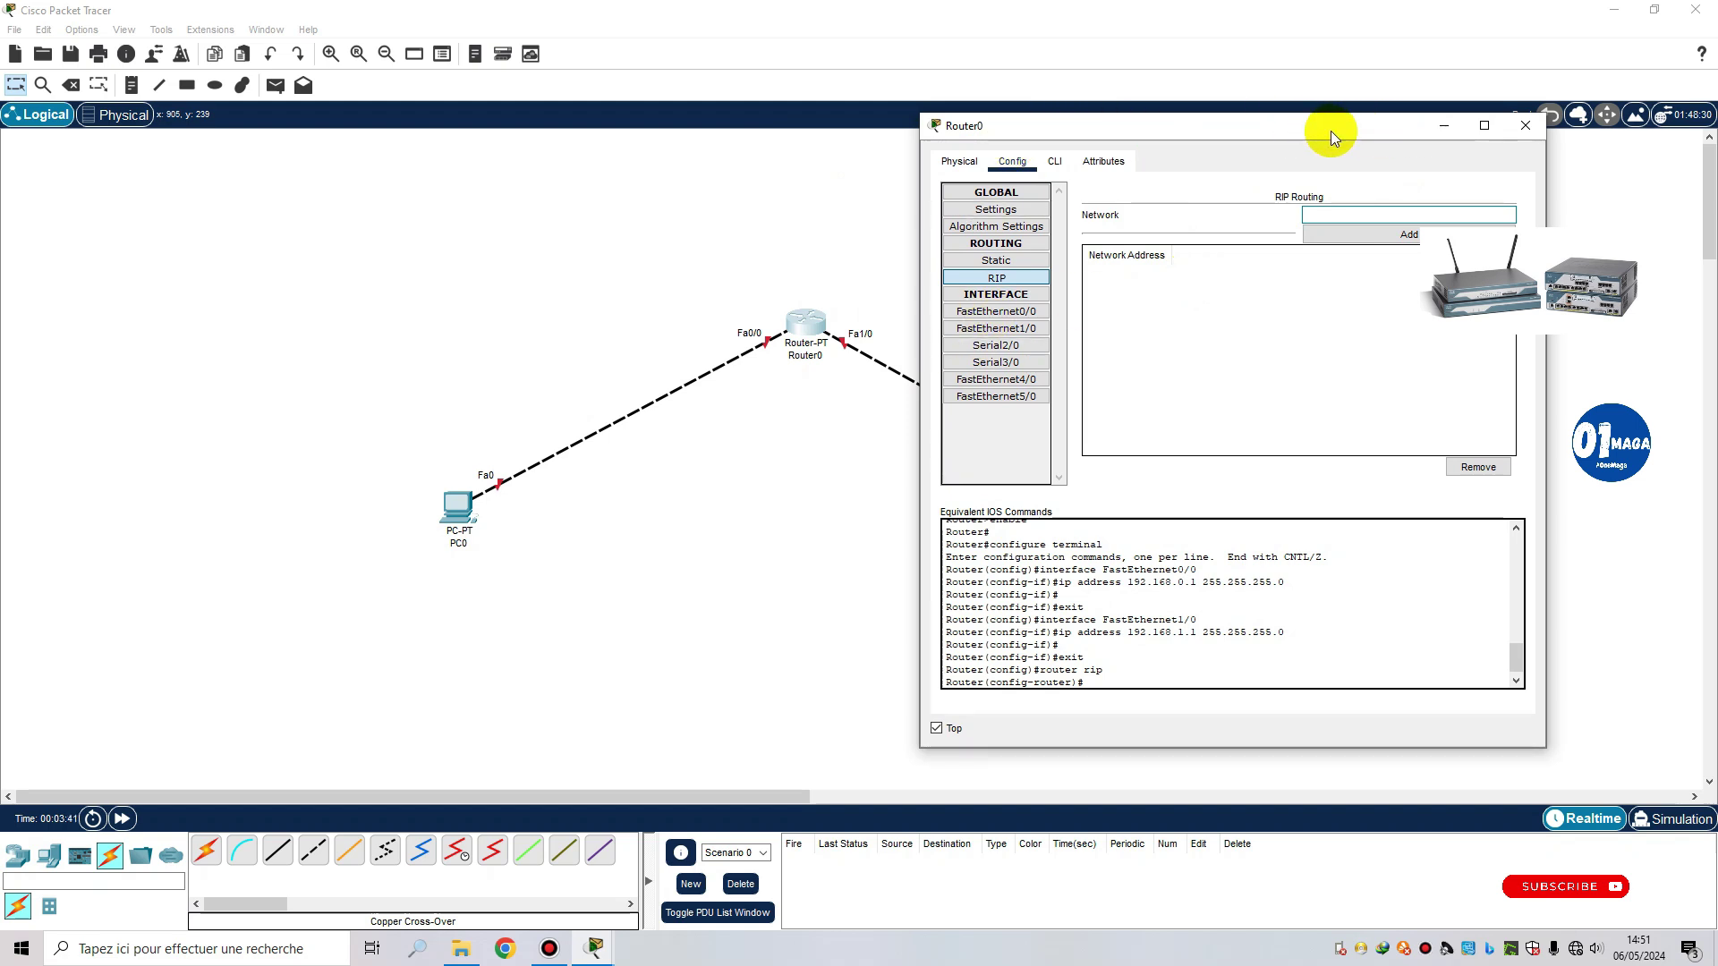
Step: Place a note reading "Fa 0/0 192.168.0.1" beside Router0's FastEthernet0/0 link on the workspace
click(1000, 311)
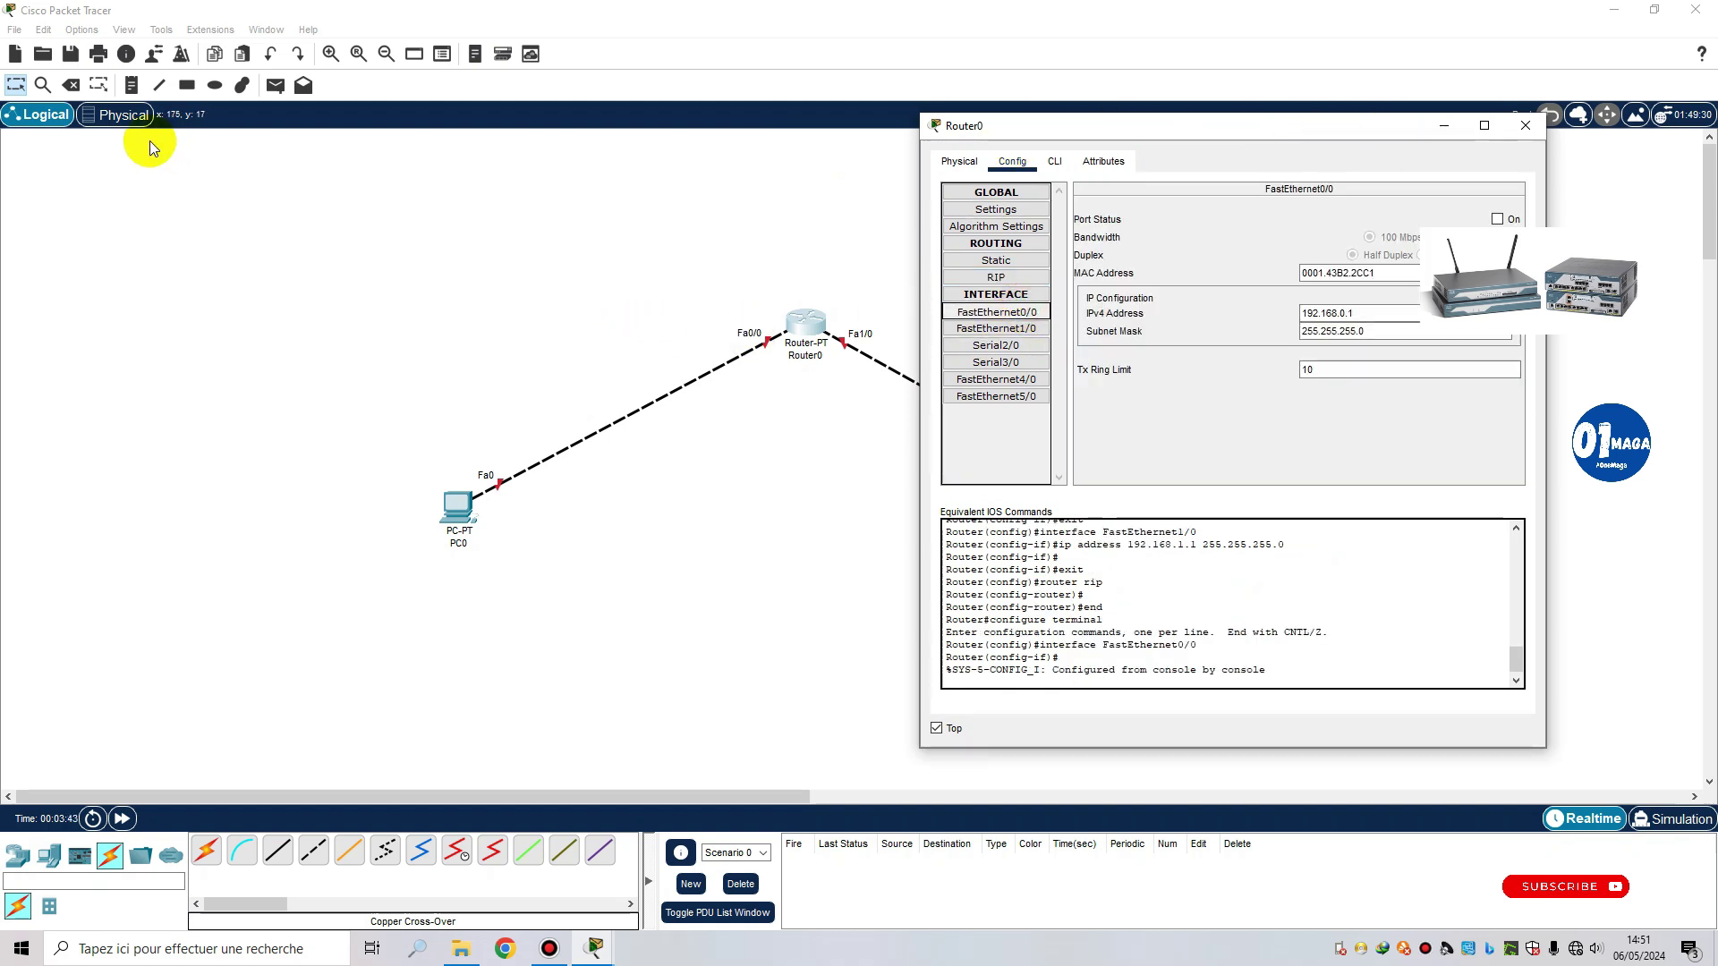
click(131, 85)
click(601, 318)
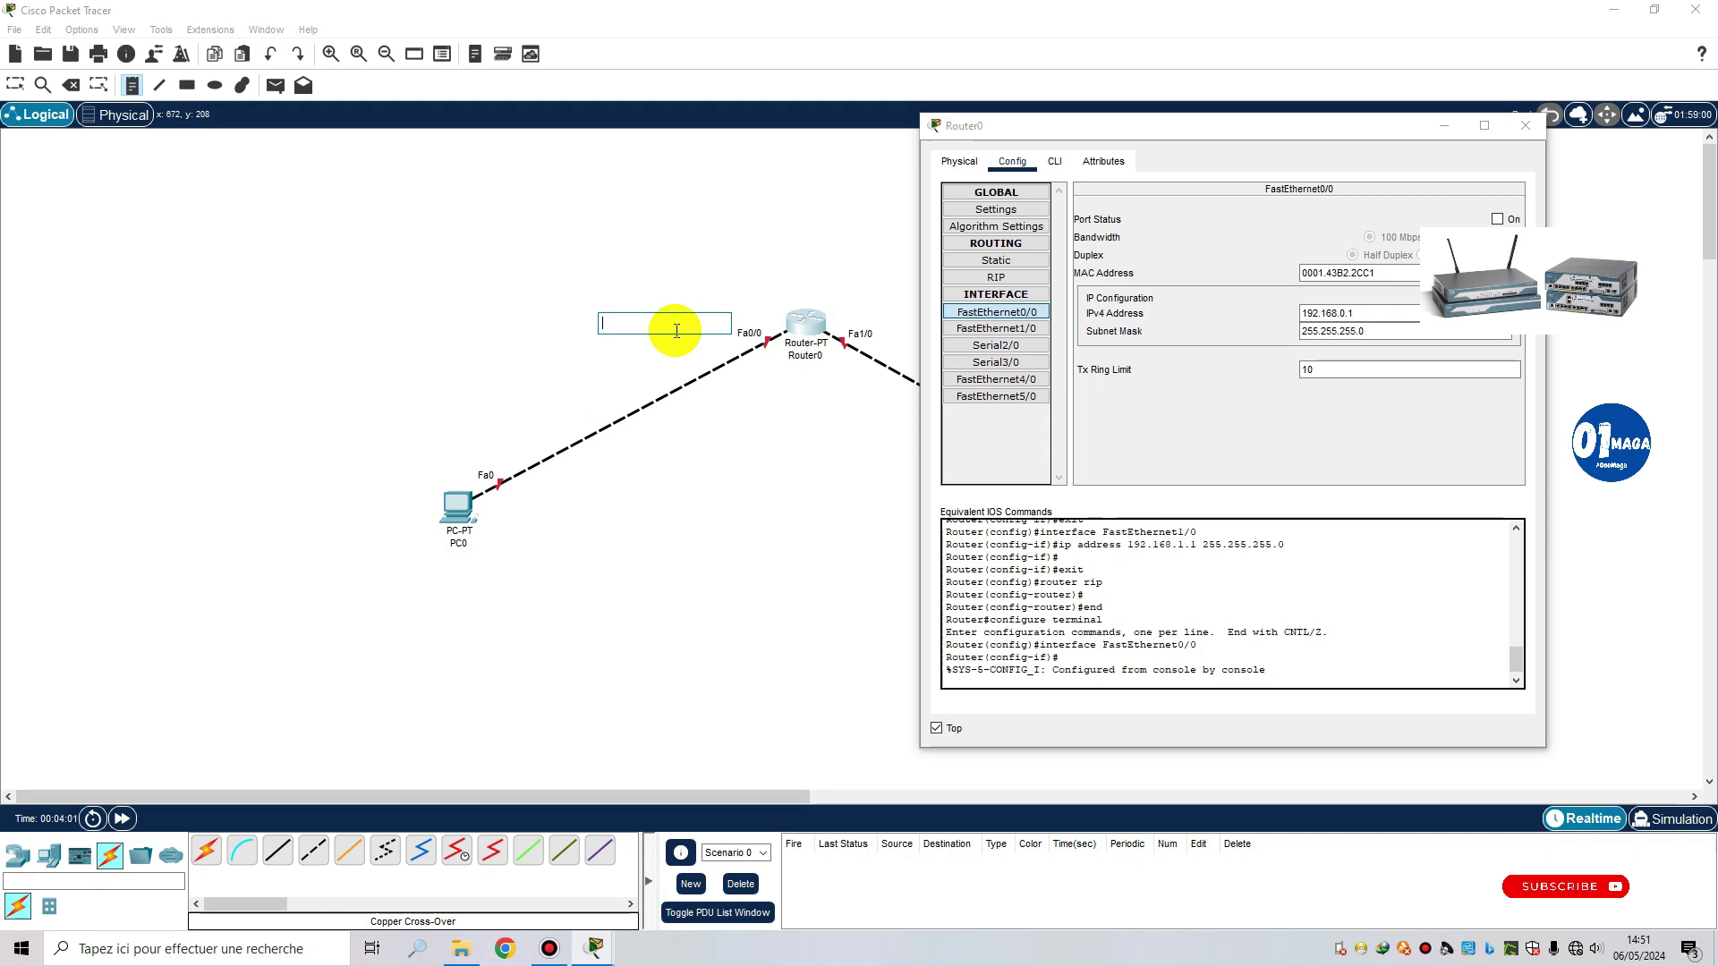
text(Fa 0/0 192.168.0.1)
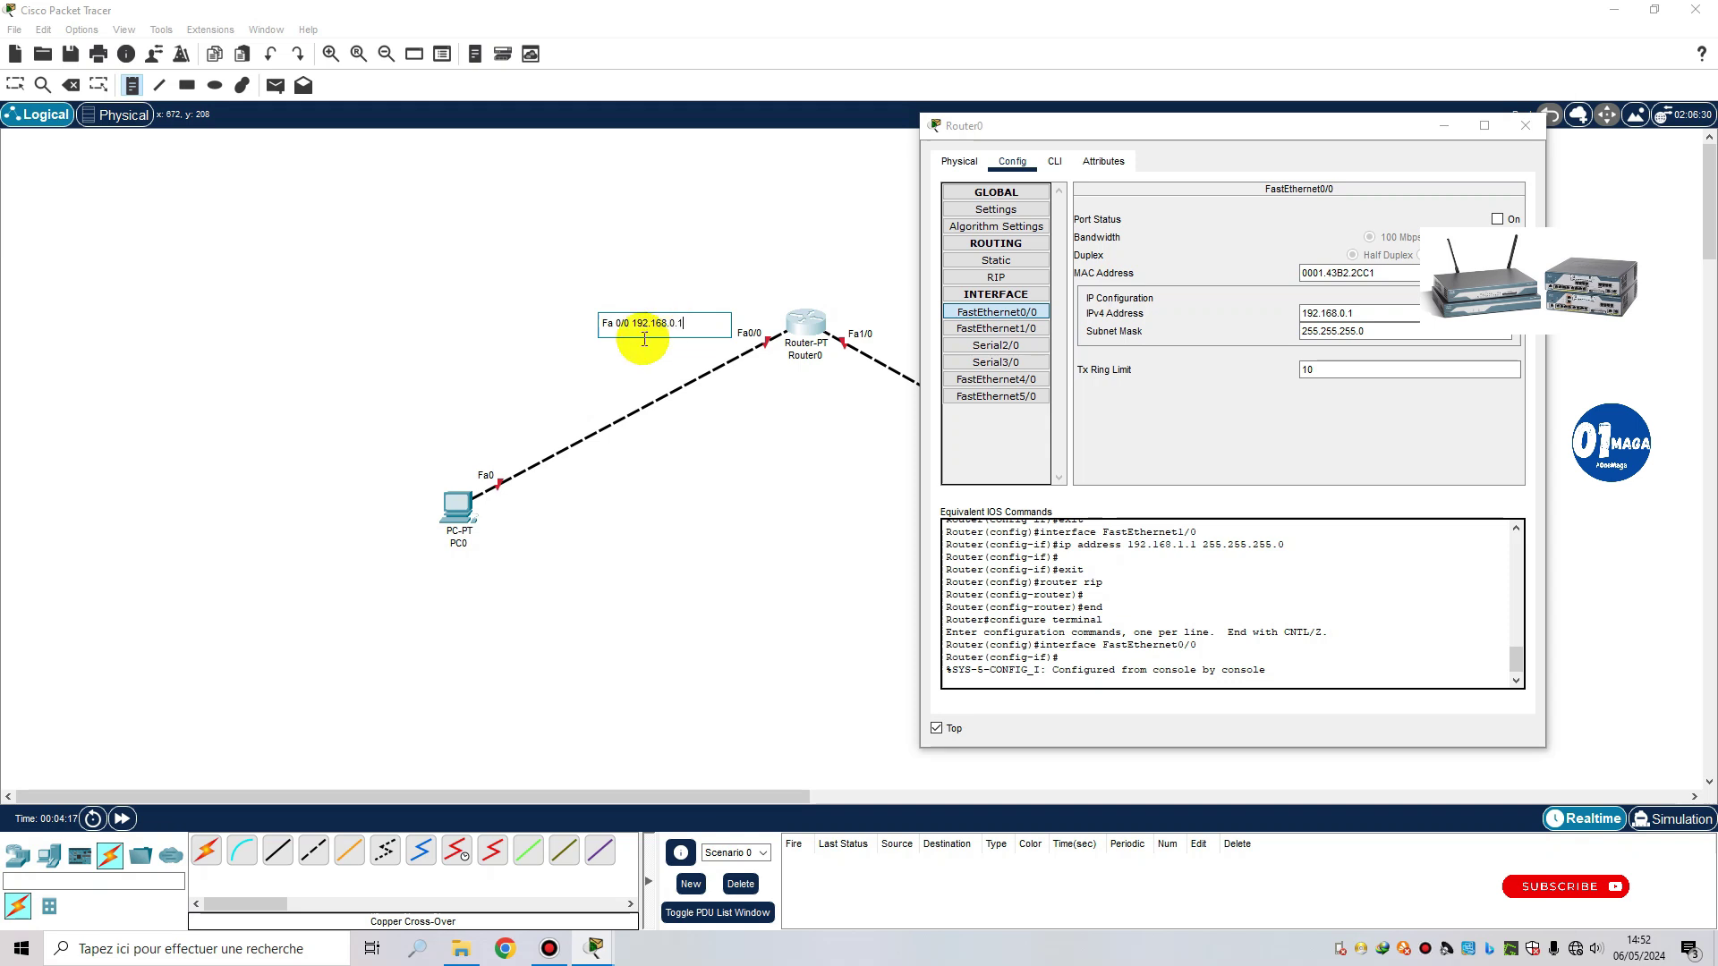
click(595, 358)
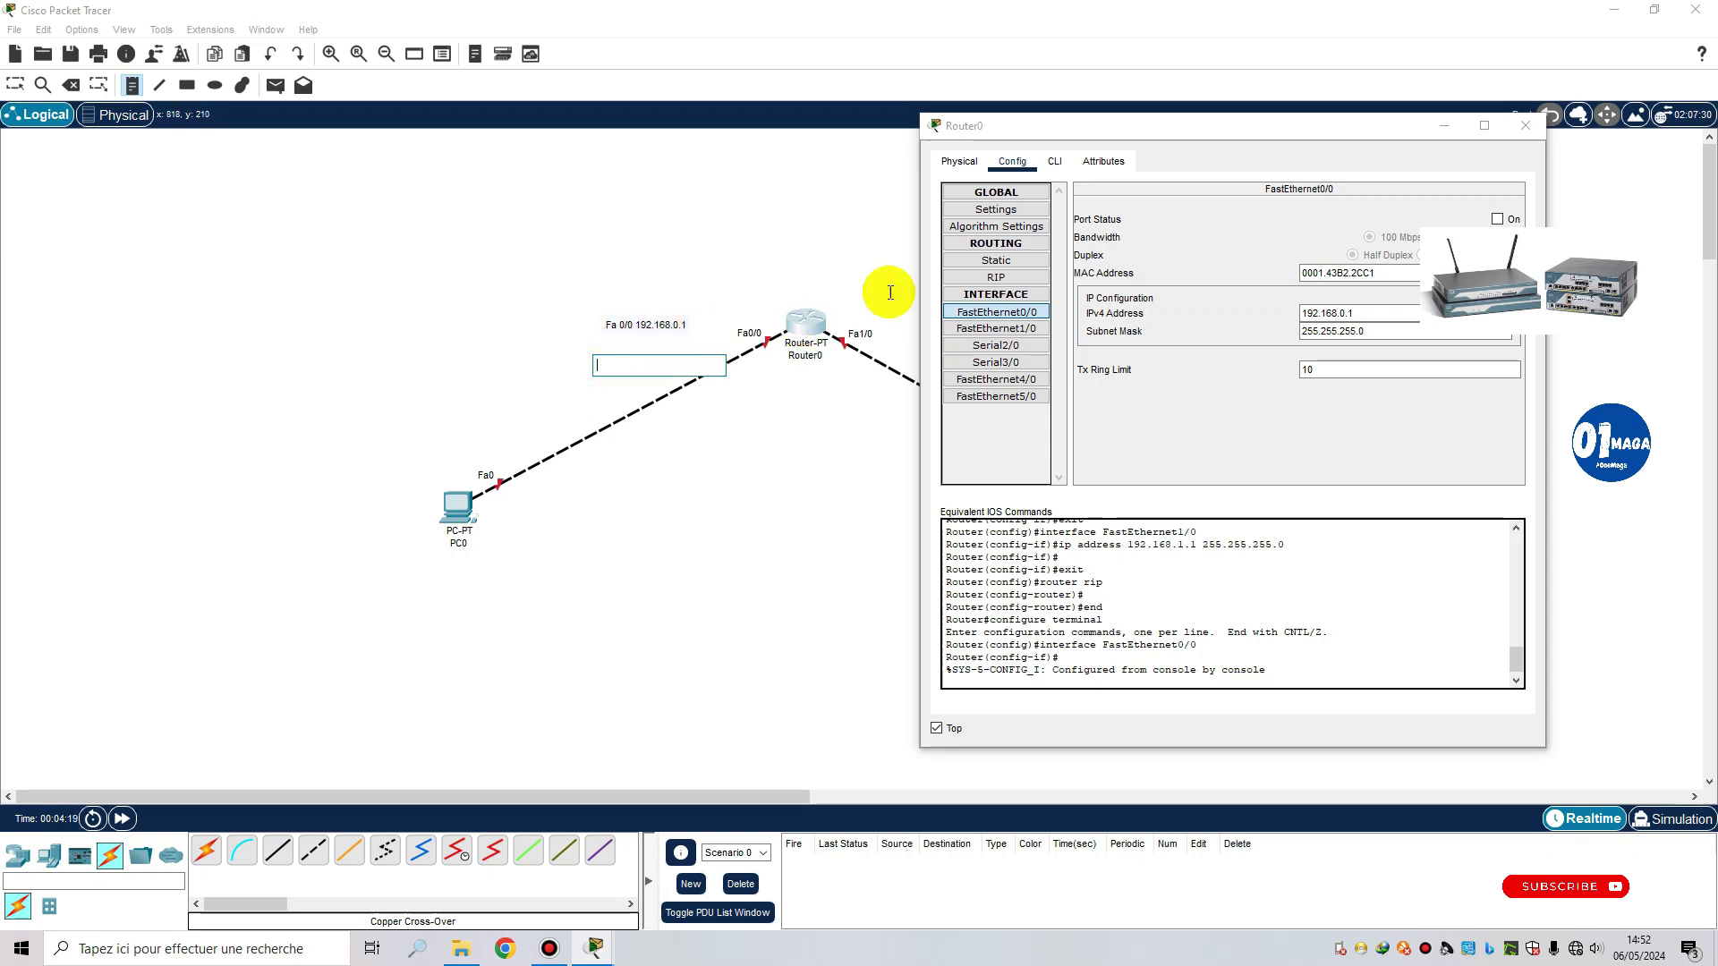
Step: Place a note reading "Fa 1/0 192.168.1.1" beside Router0's FastEthernet1/0 link, and close the router's window
drag(1123, 128, 361, 144)
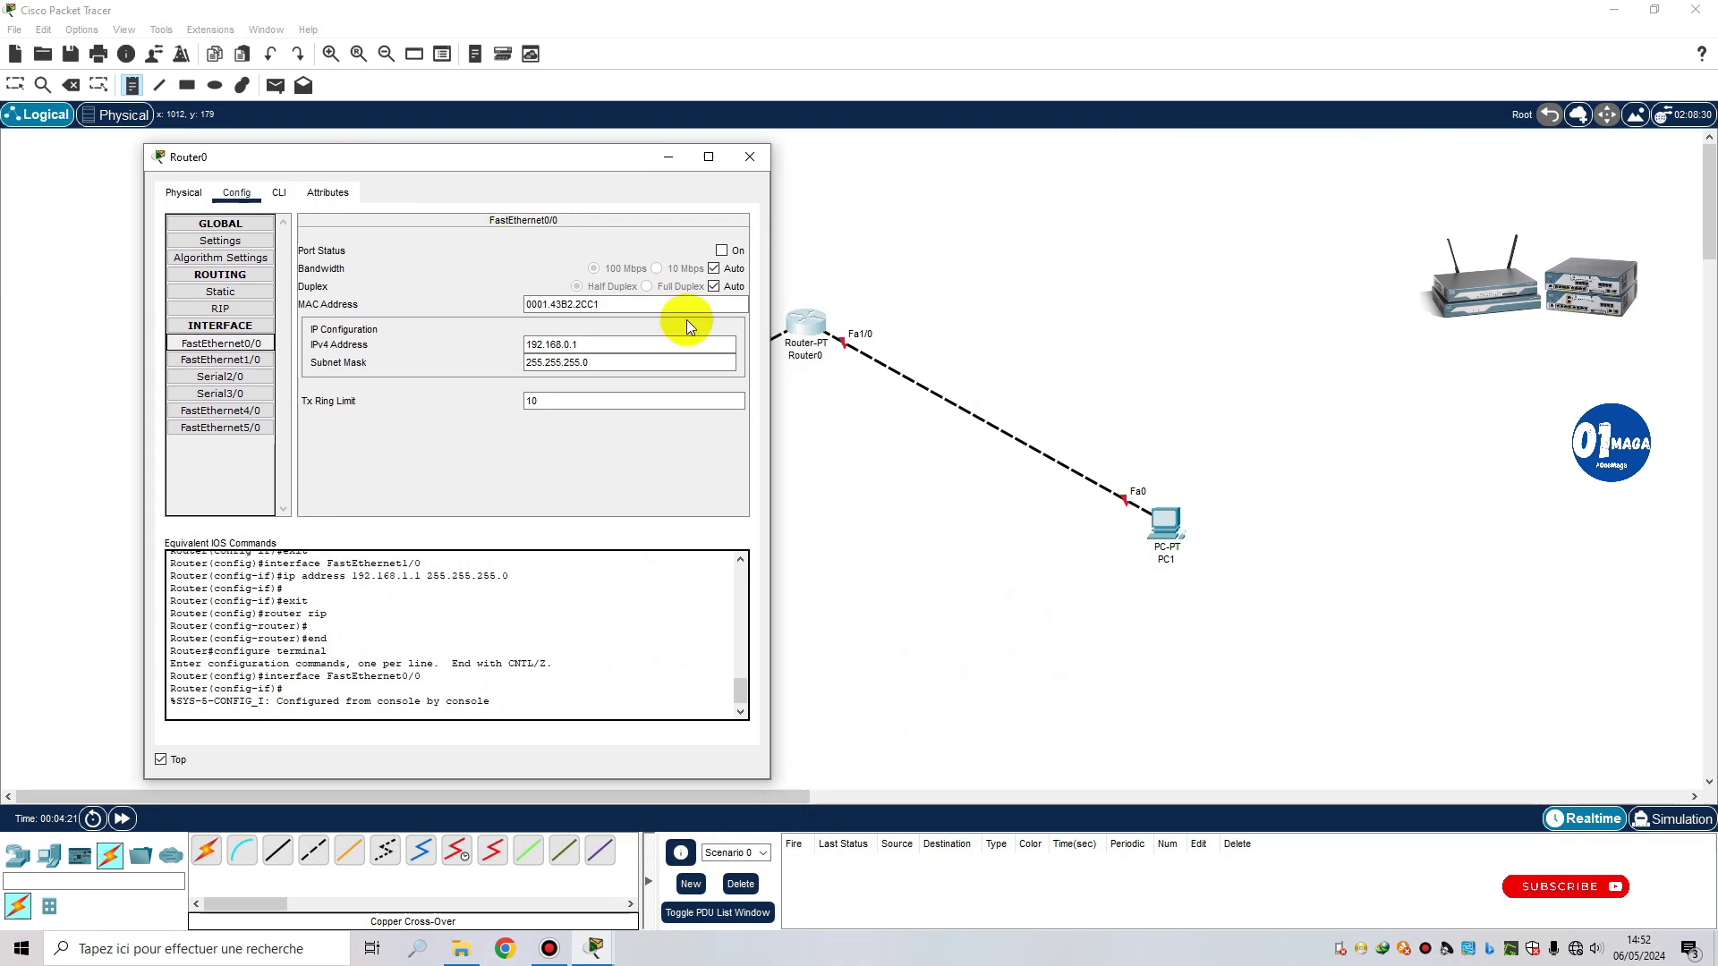
click(929, 324)
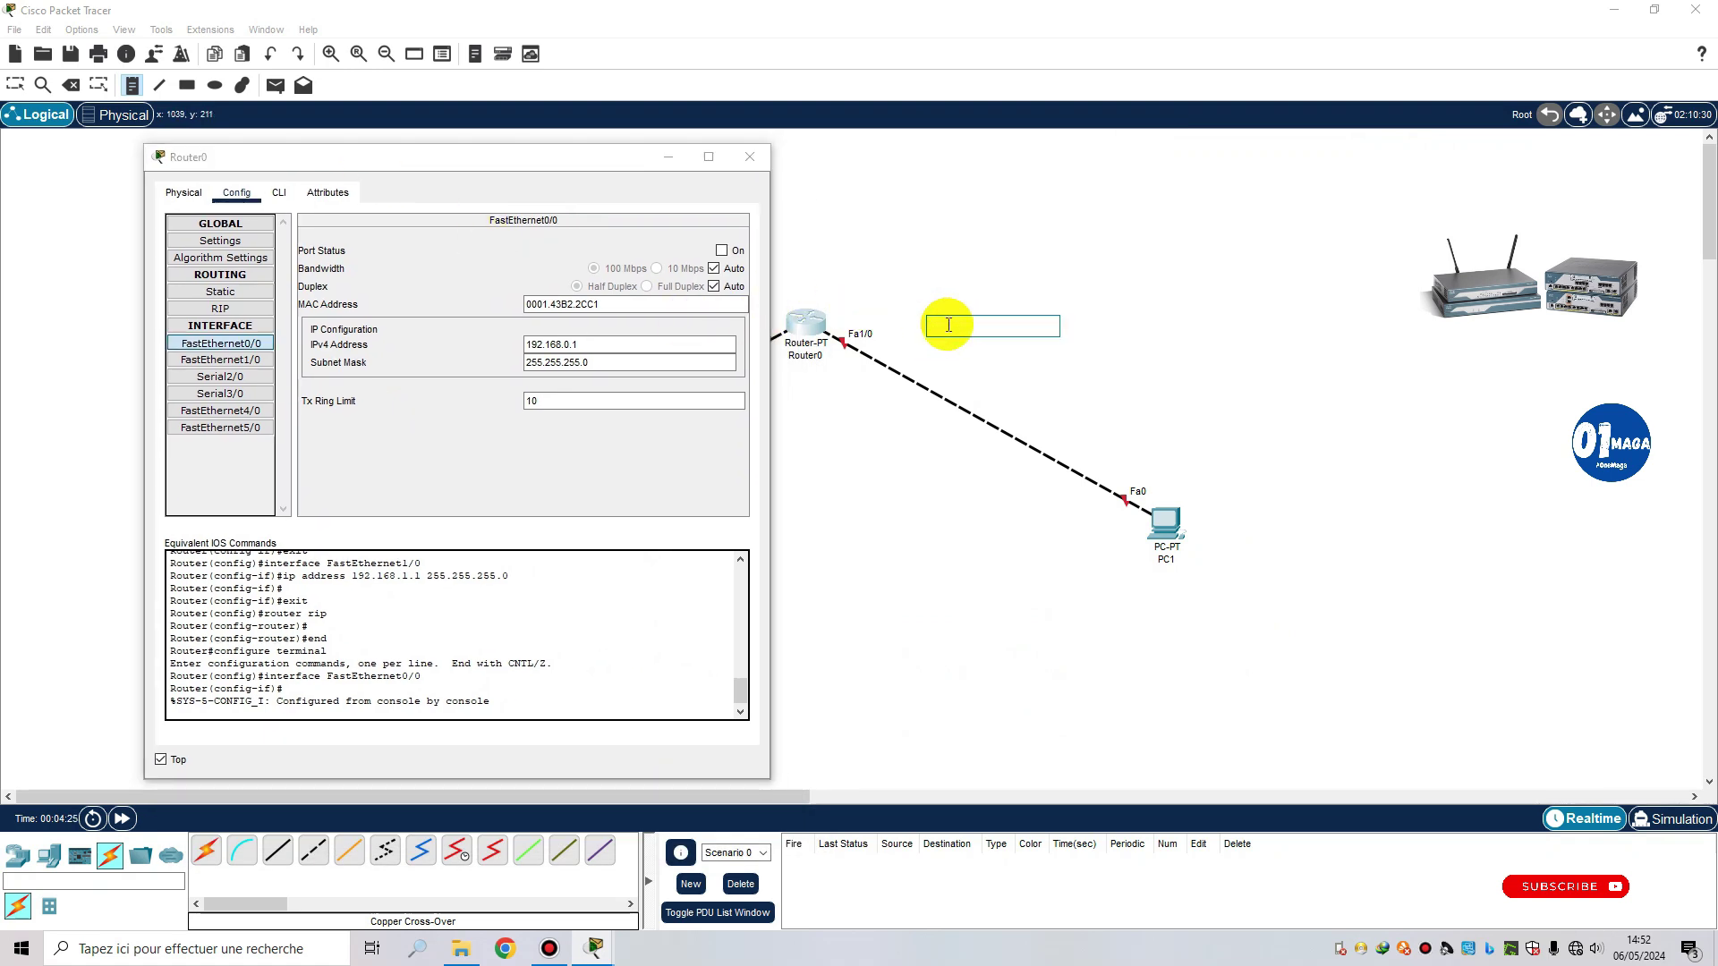
click(253, 364)
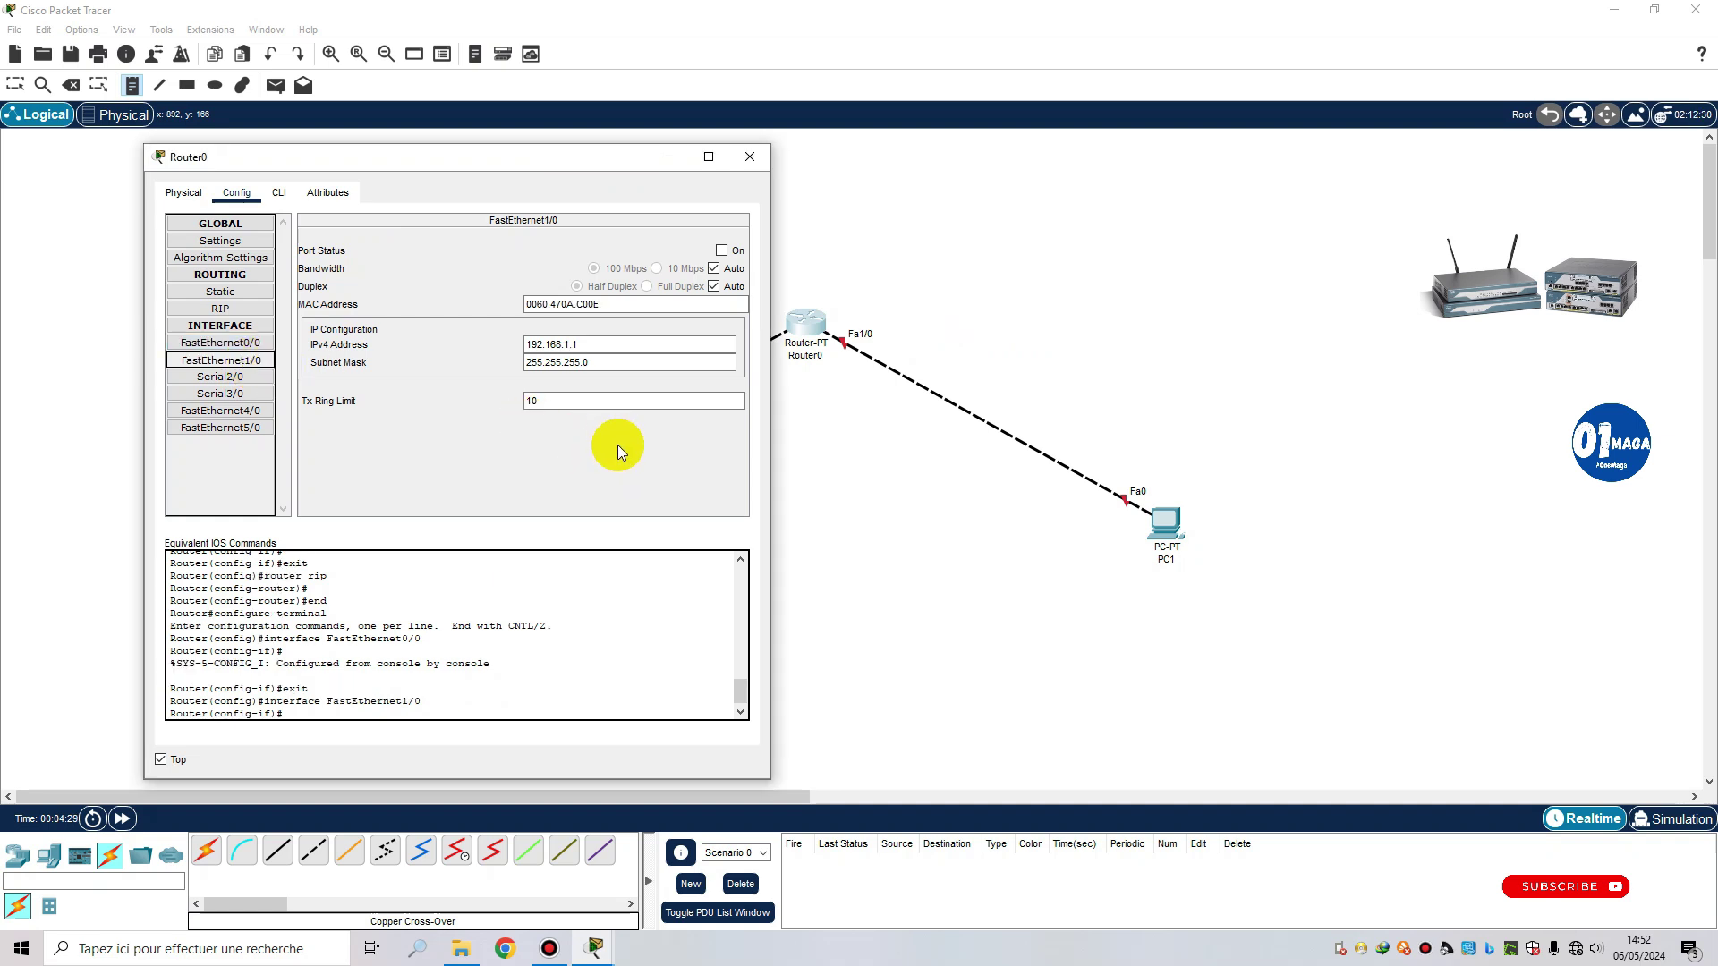
click(903, 317)
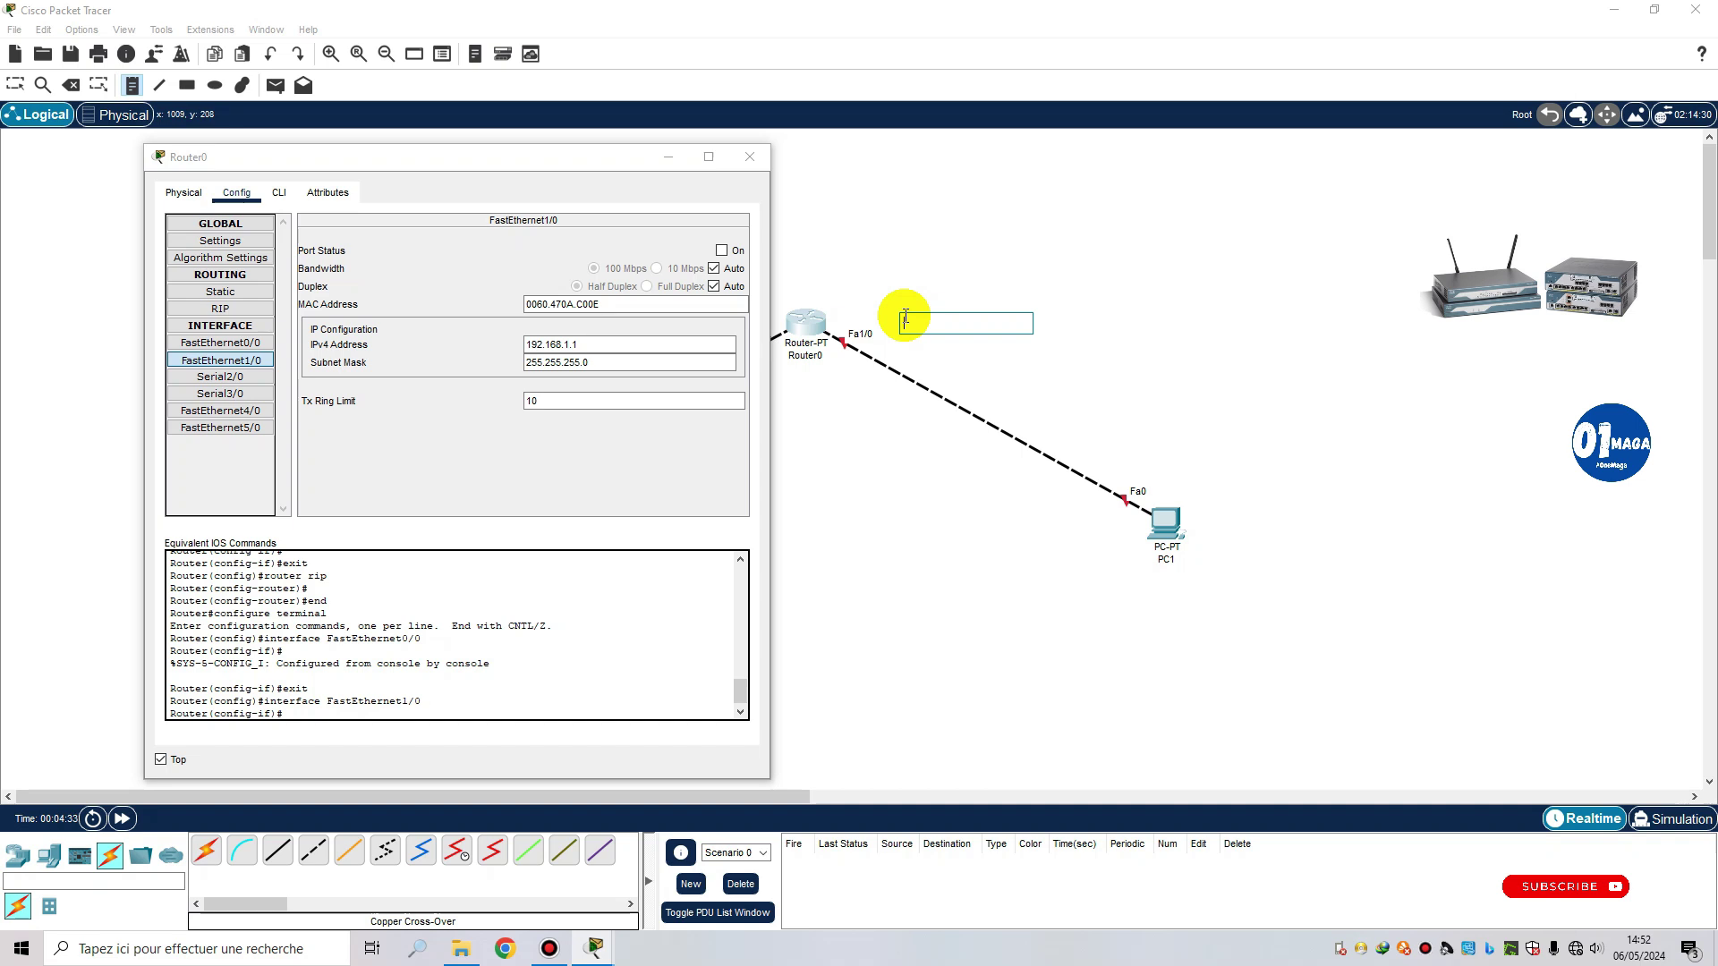
text(Fa 1/0 192.168.1.1)
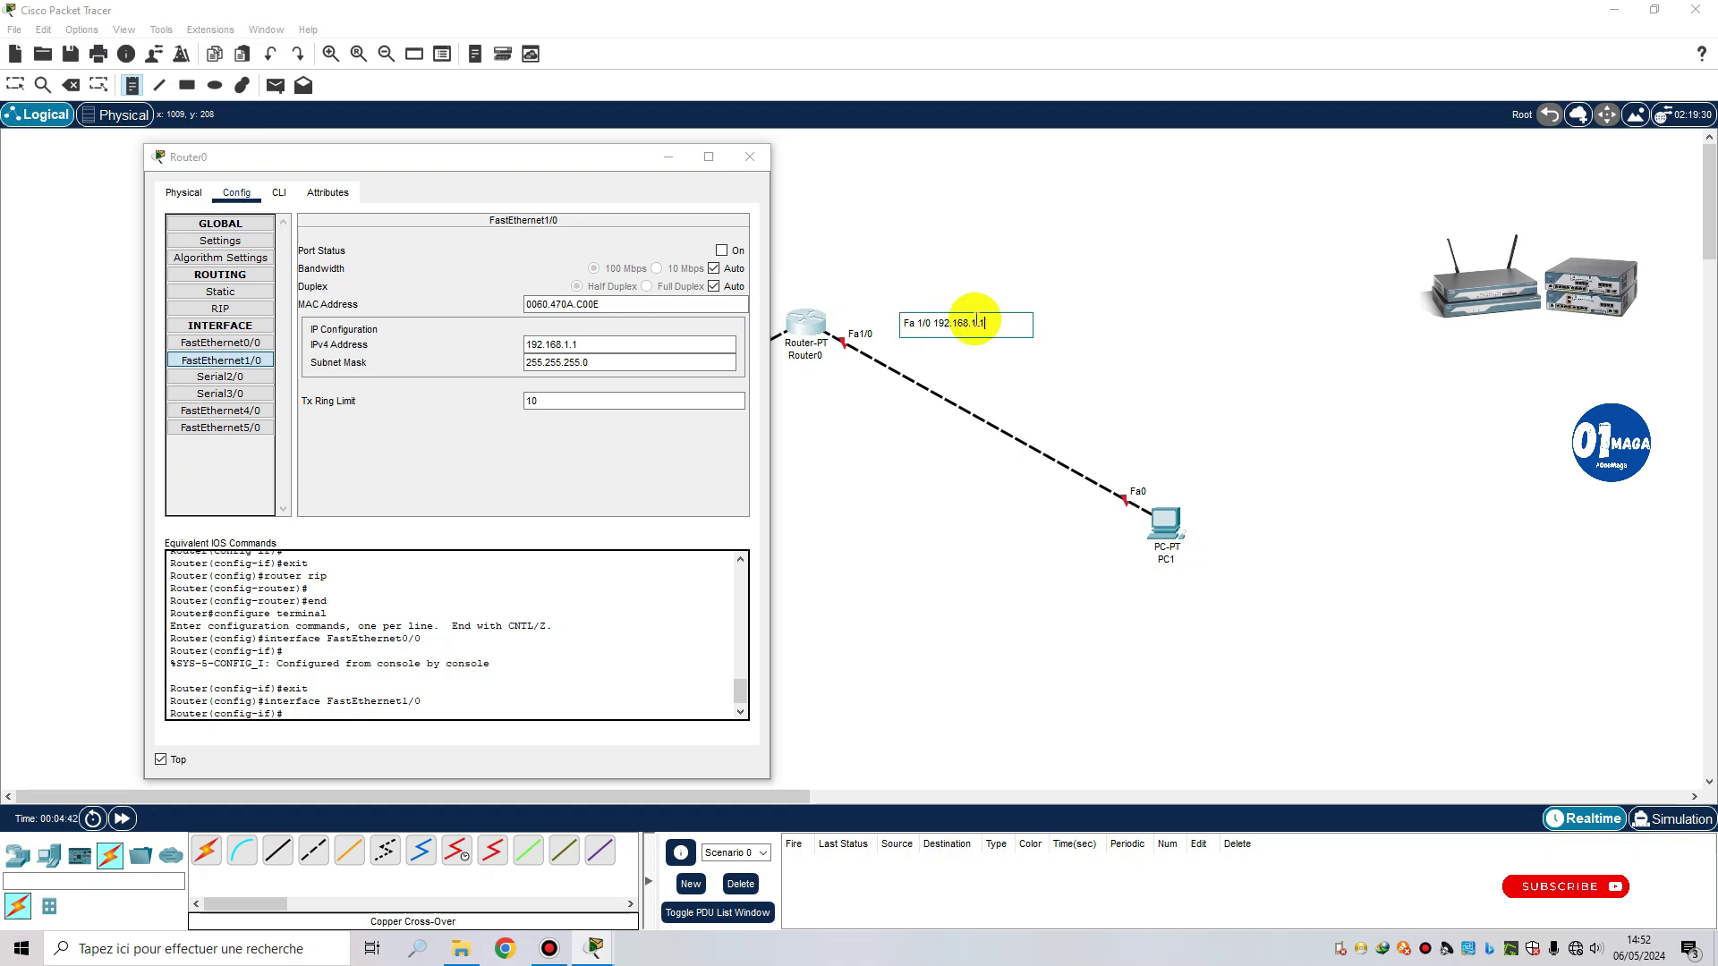
click(1111, 312)
drag(486, 165, 524, 213)
click(15, 85)
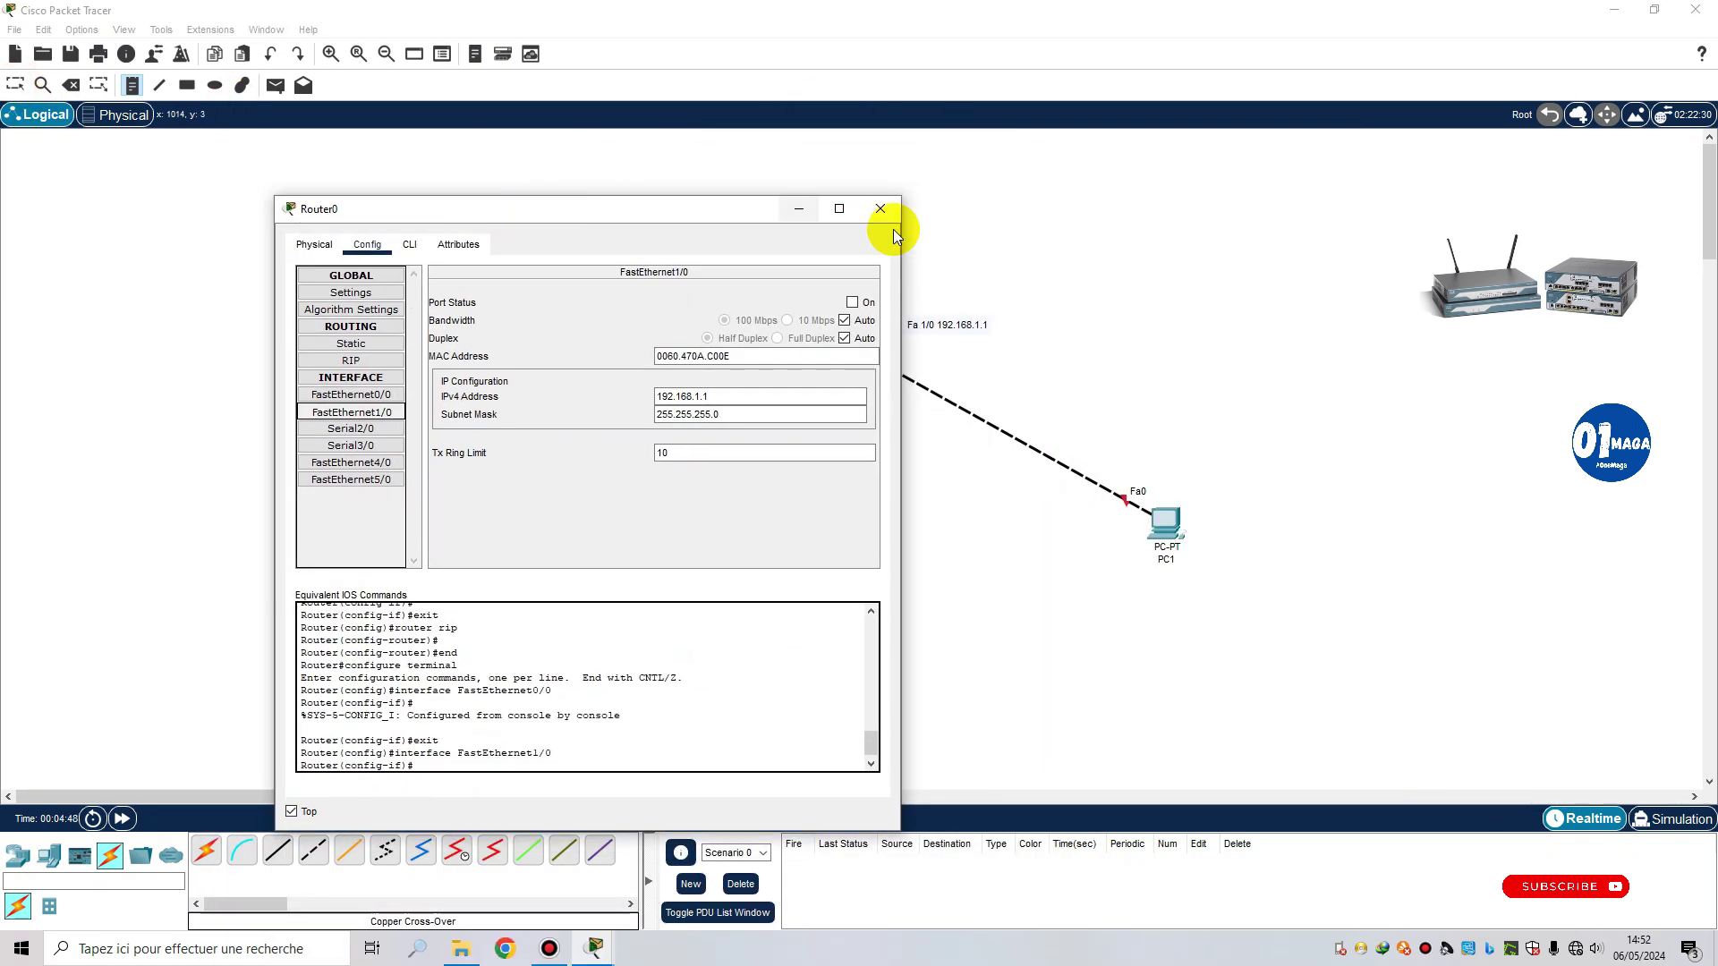
click(881, 209)
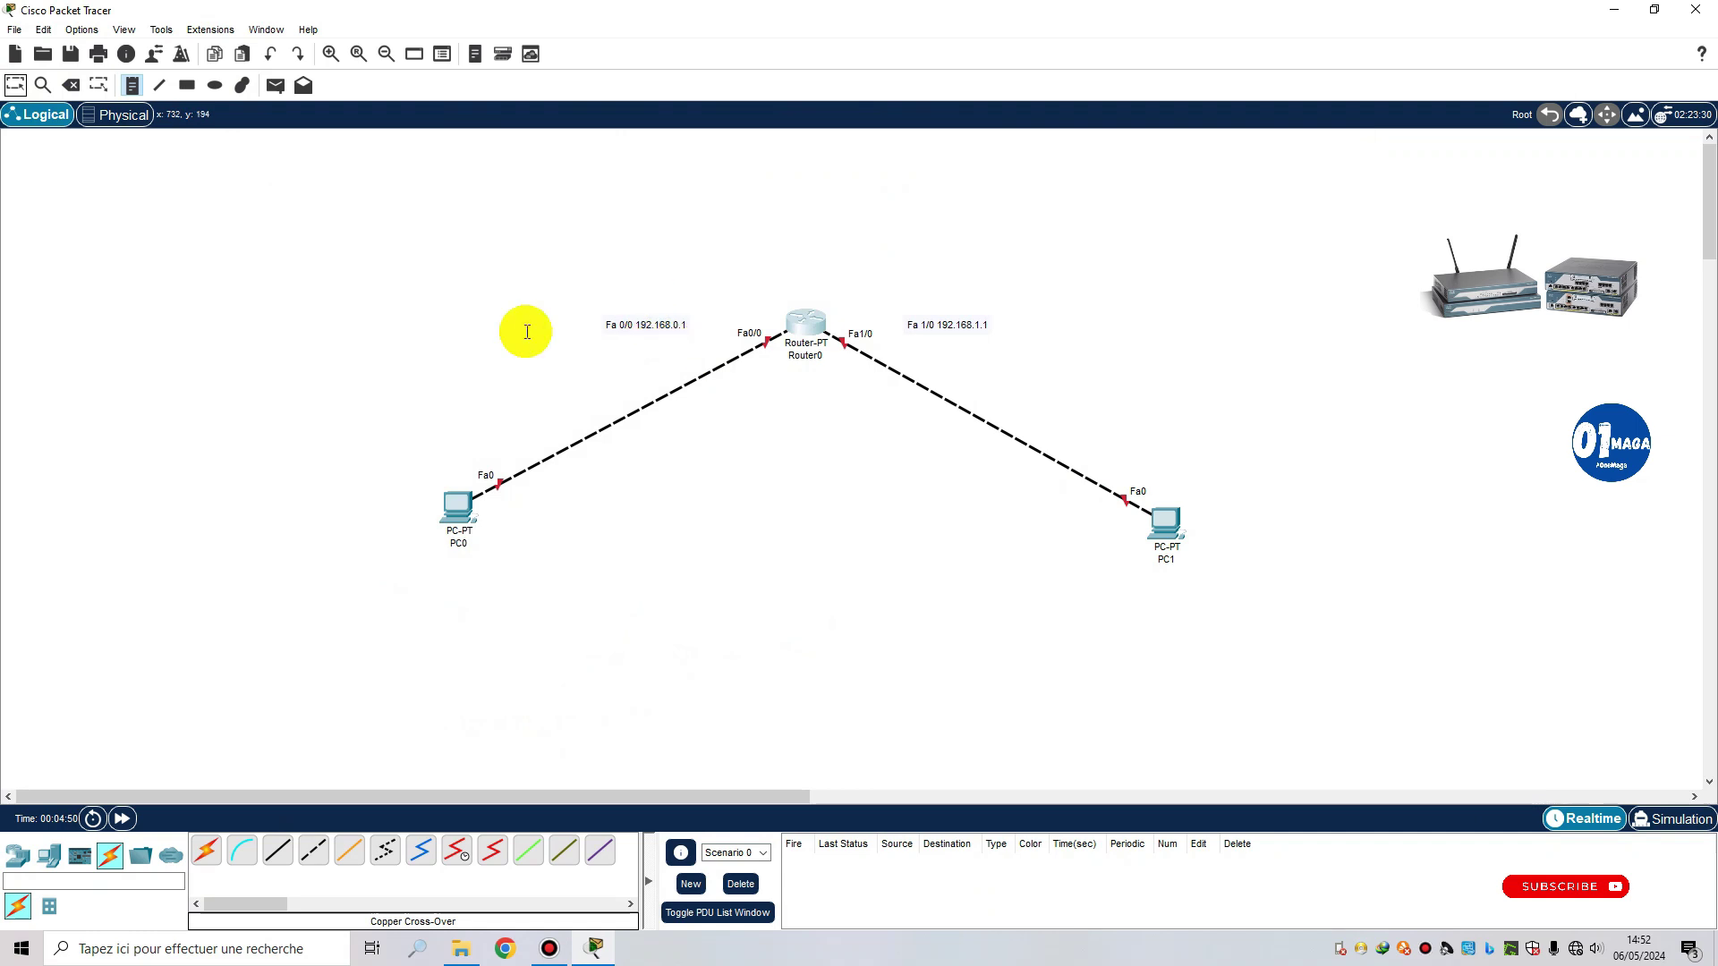
Step: Move the two address notes closer to Router0, one on each side of it
click(618, 296)
click(16, 85)
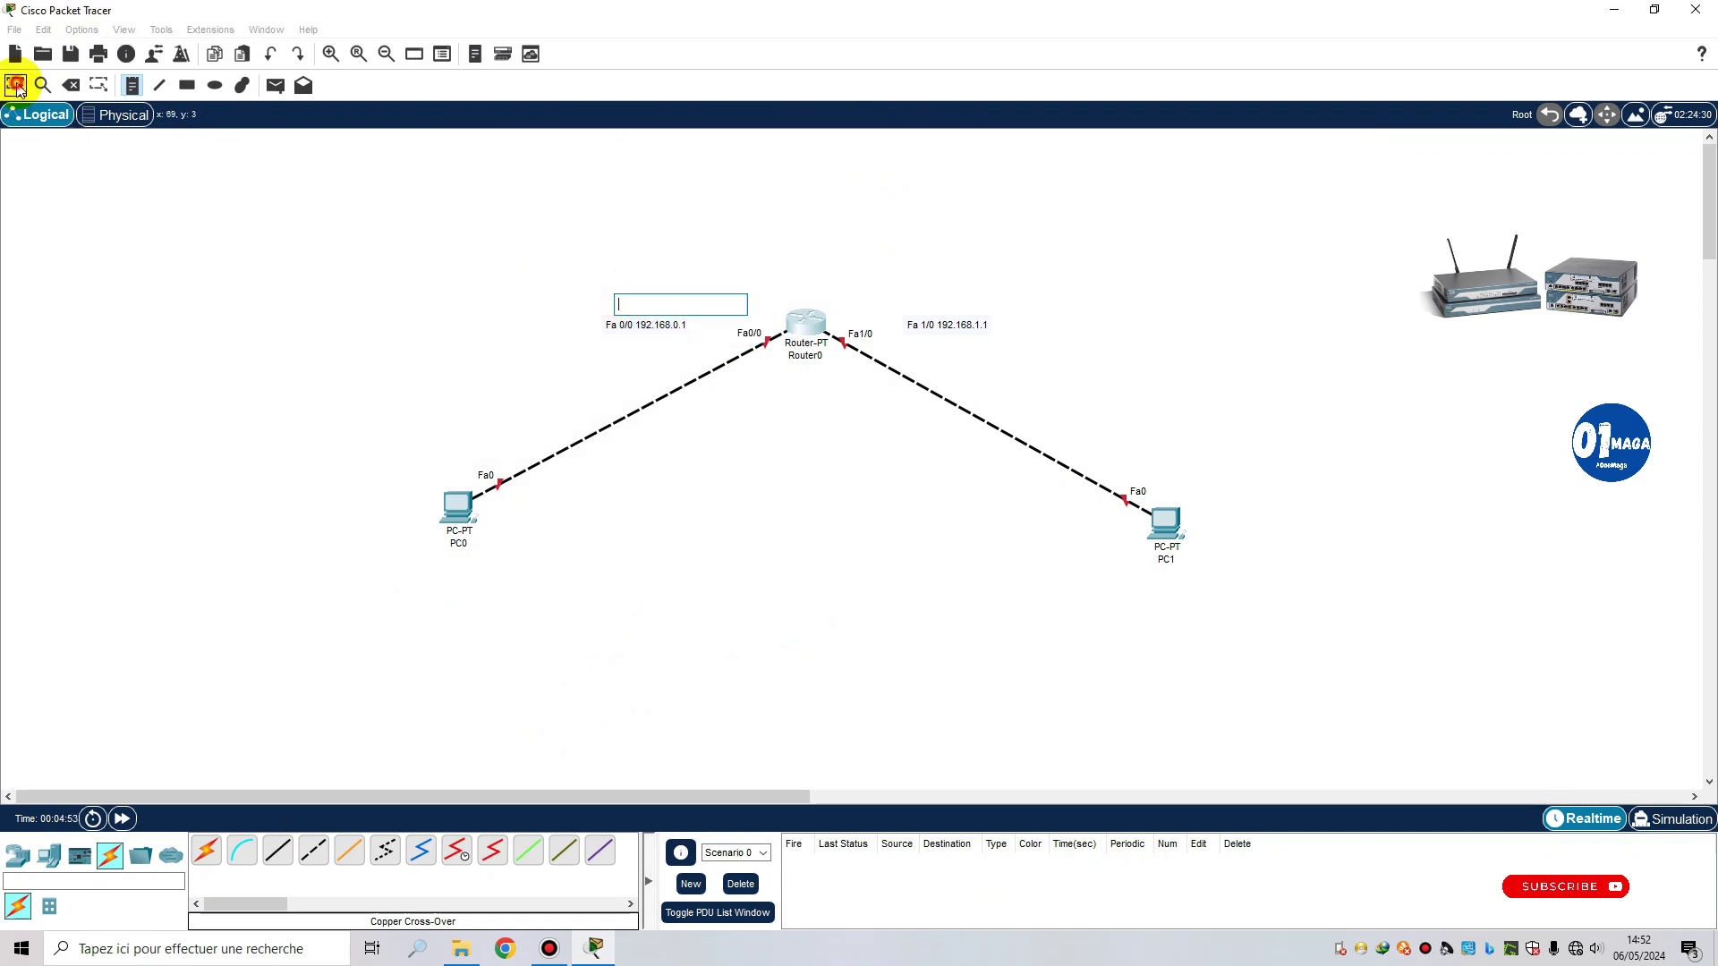
drag(632, 328, 658, 327)
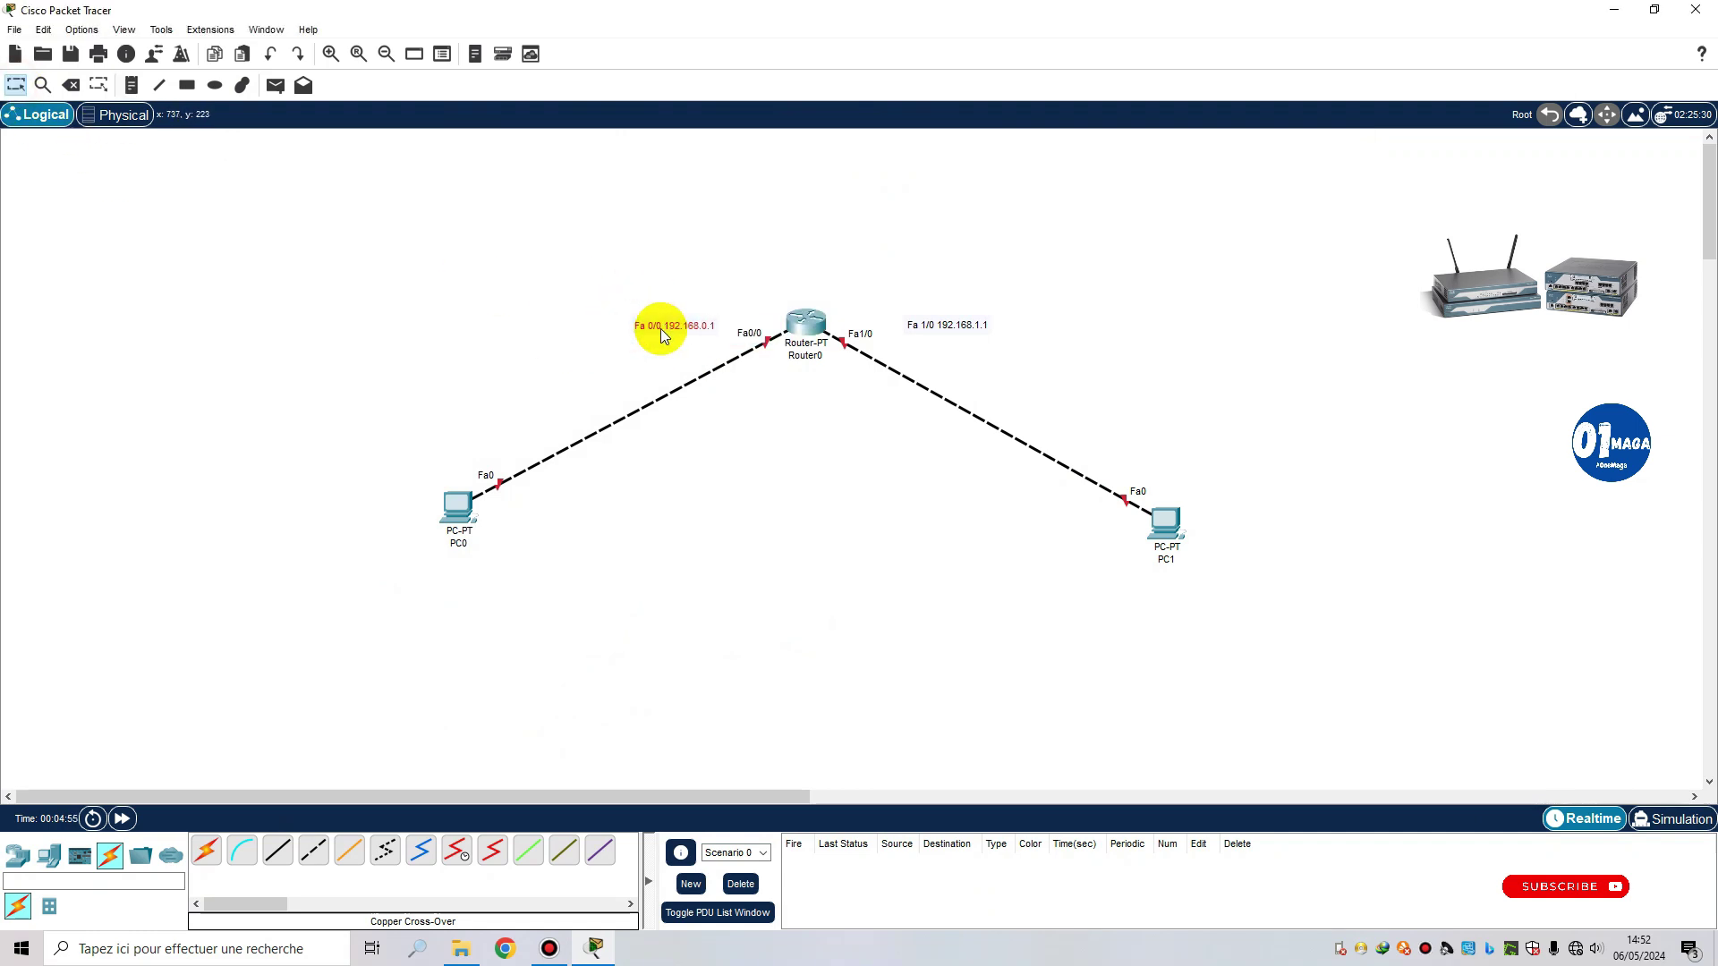
drag(942, 327, 902, 318)
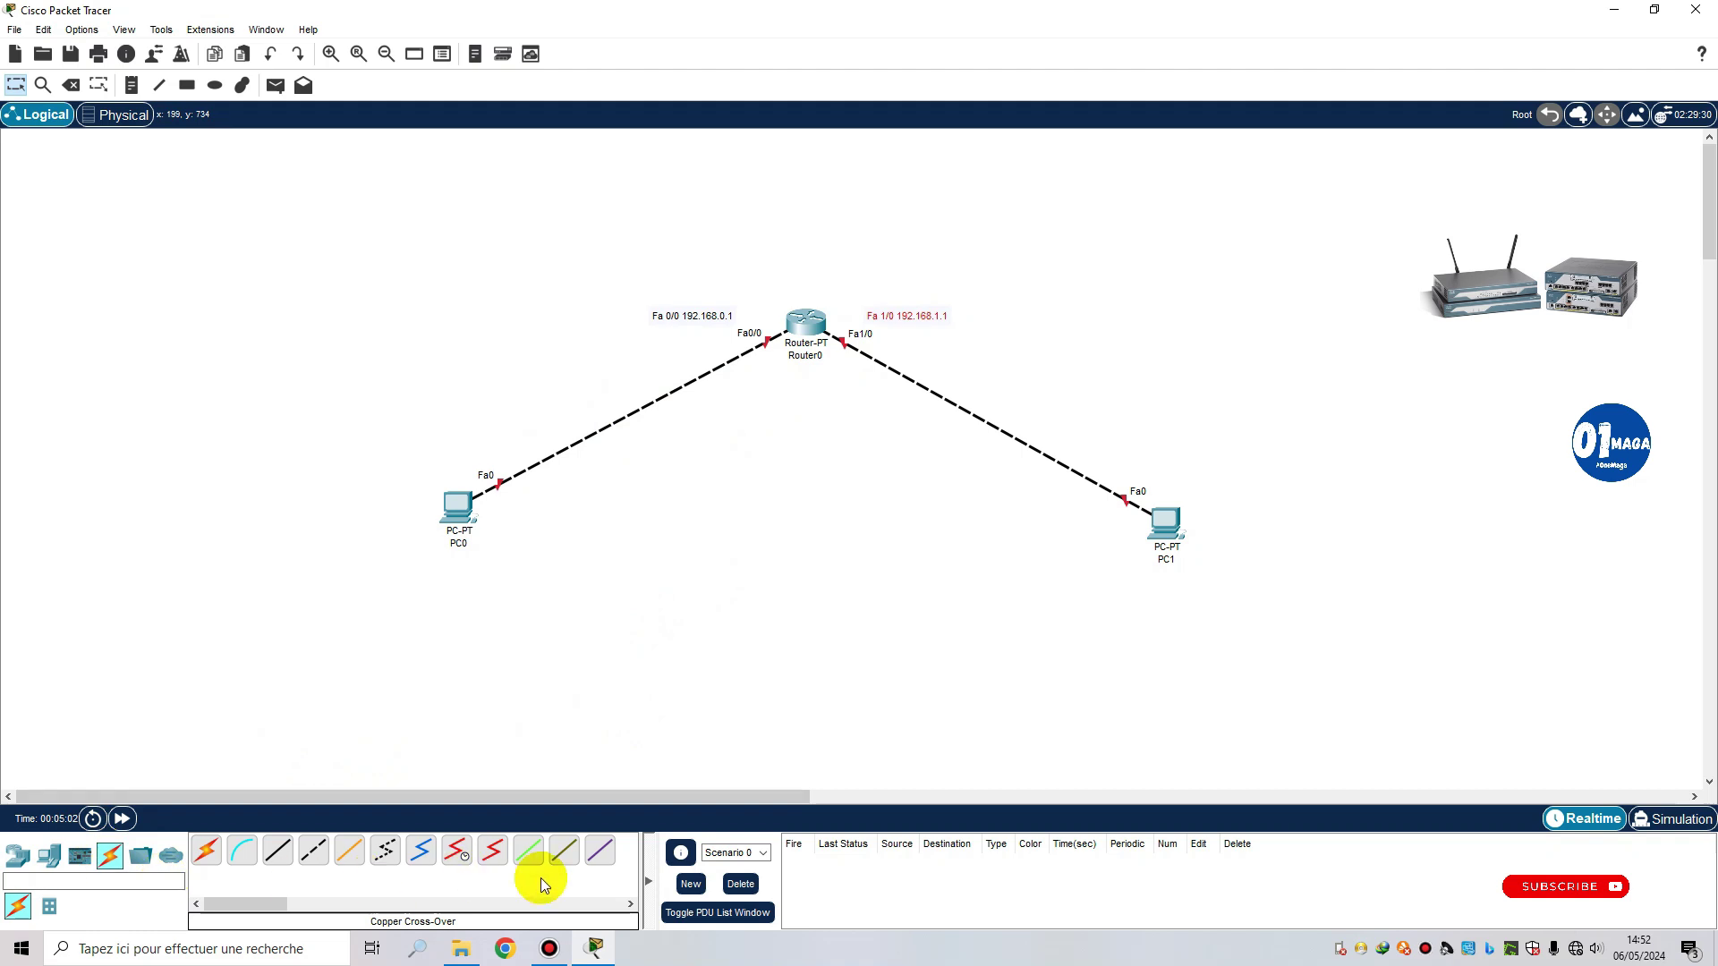
Step: Open Router0's RIP routing configuration and add the network of address 192.168.0.1
click(803, 324)
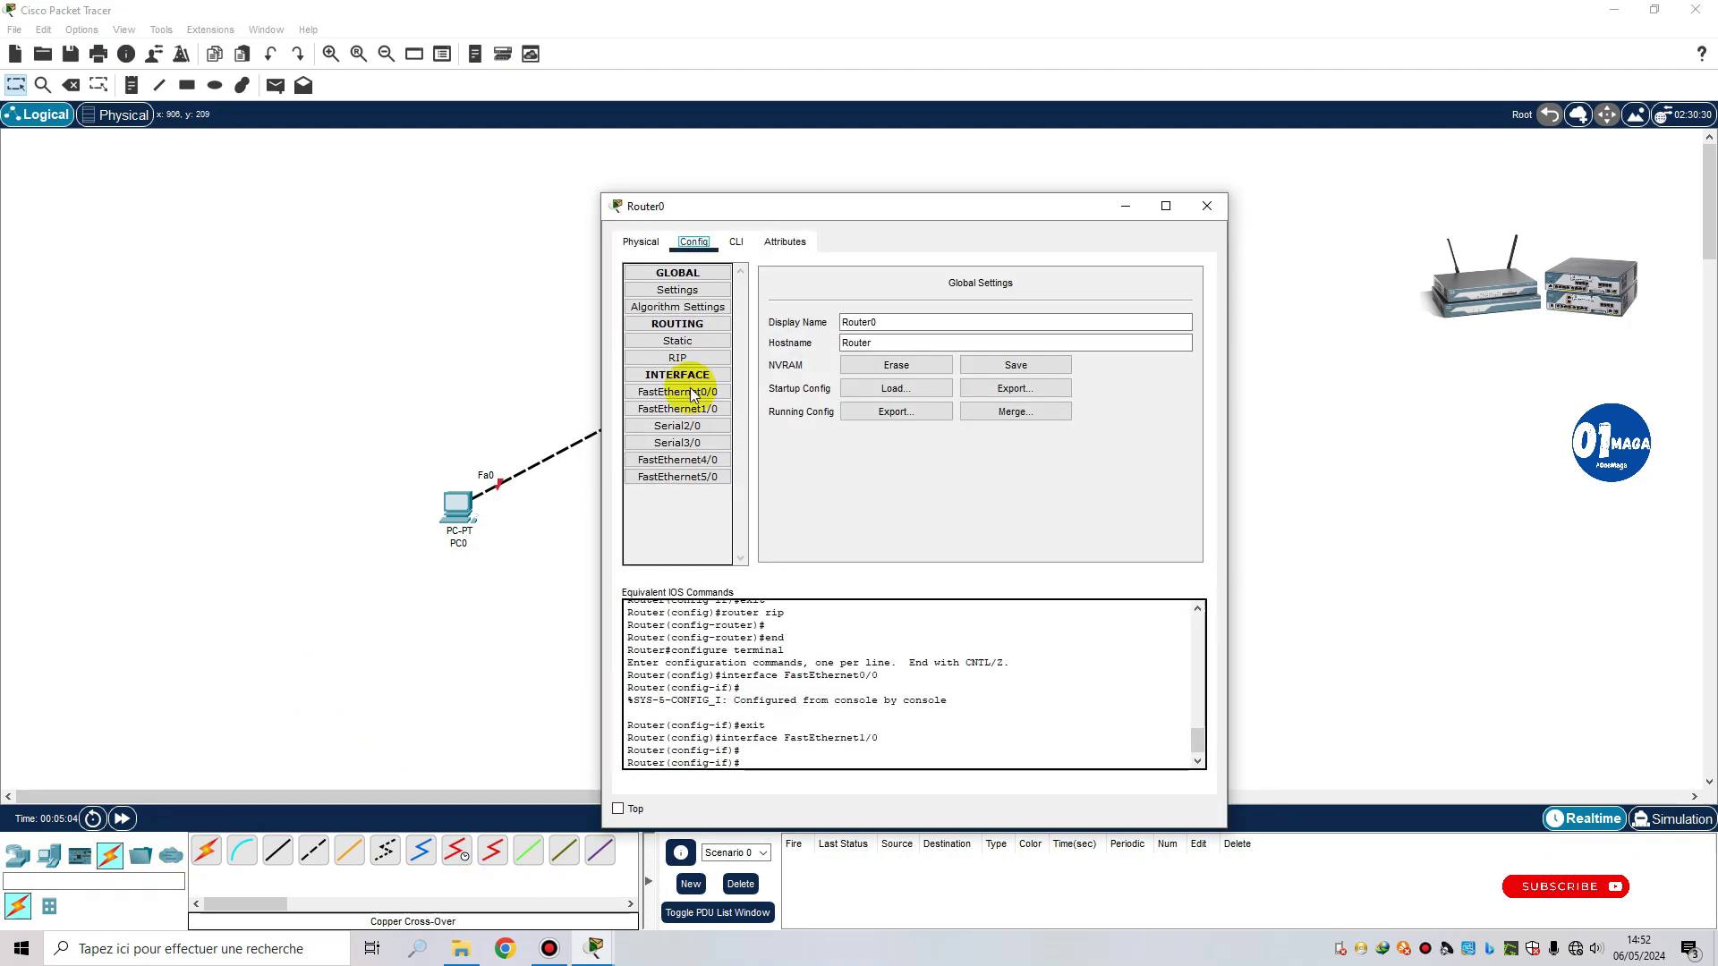
drag(887, 205, 967, 181)
click(761, 333)
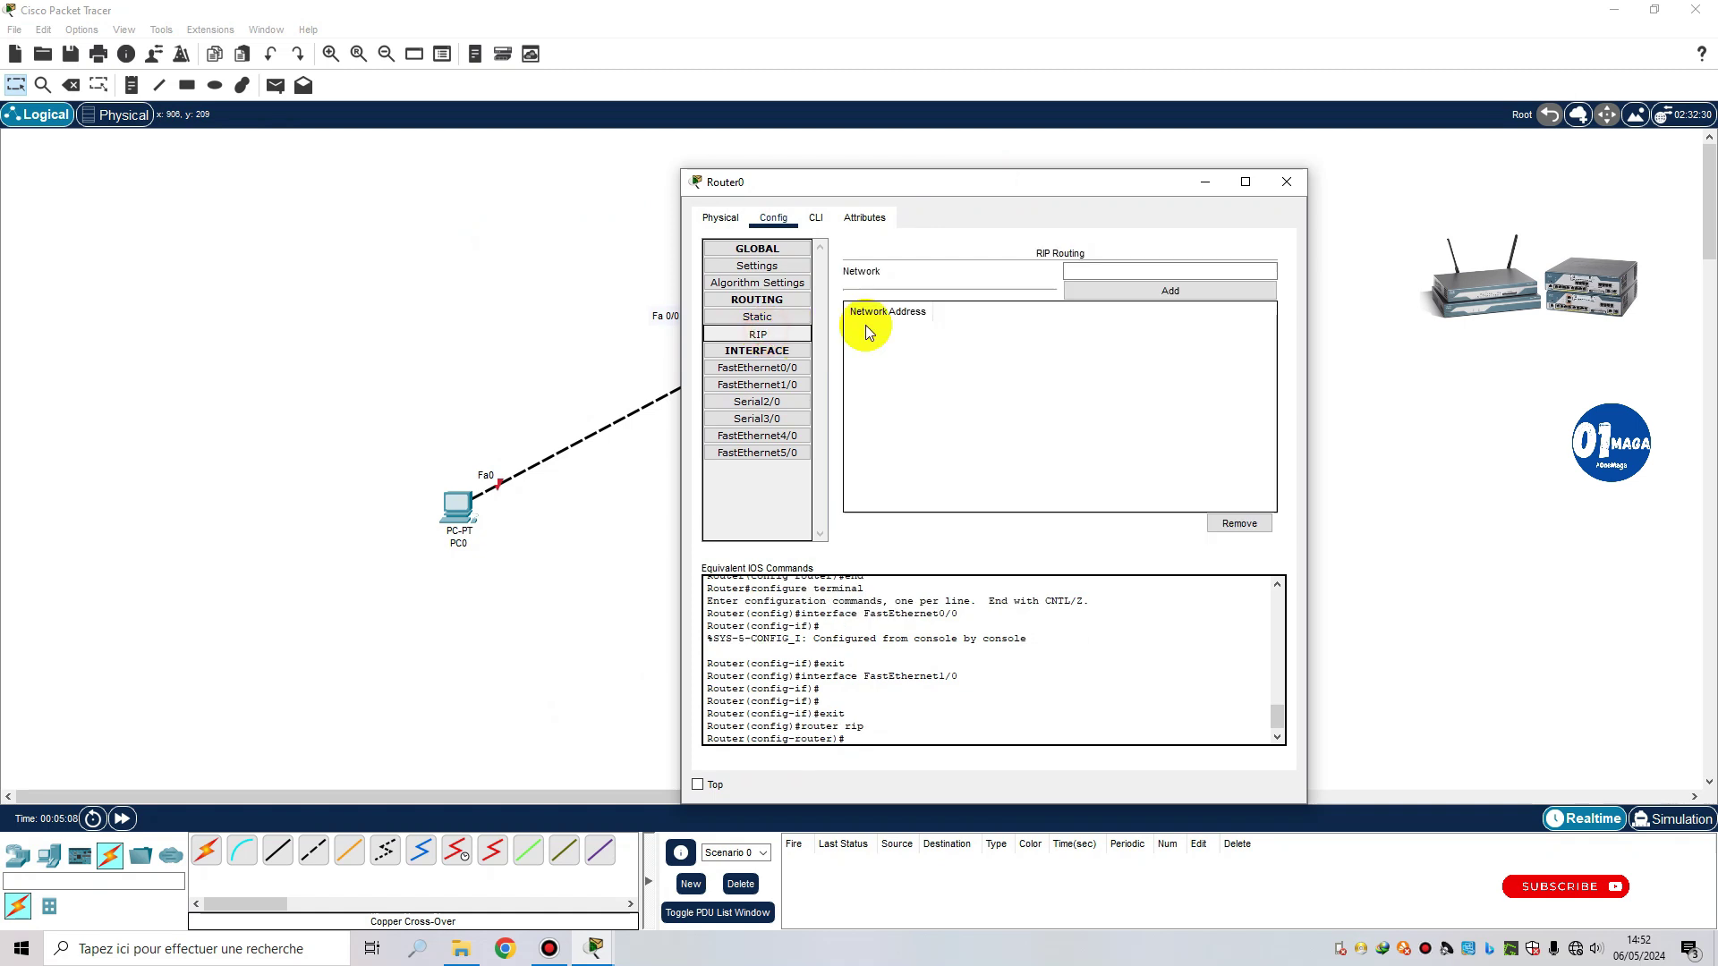
click(1140, 271)
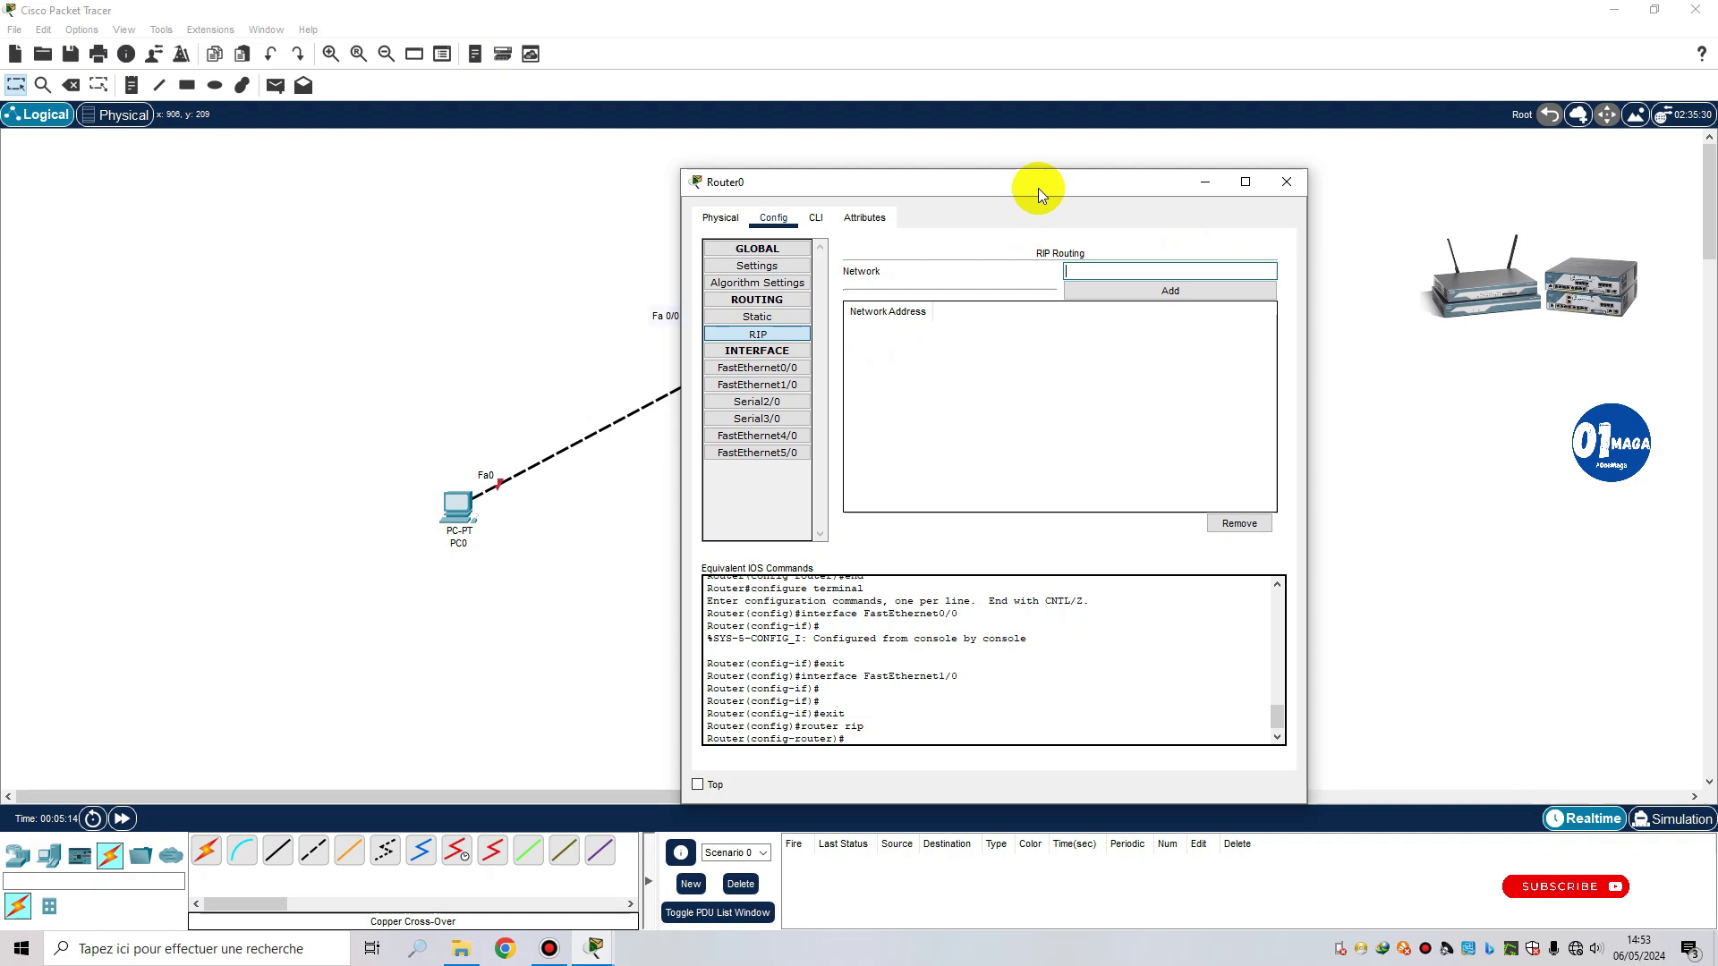
drag(1035, 185, 1351, 194)
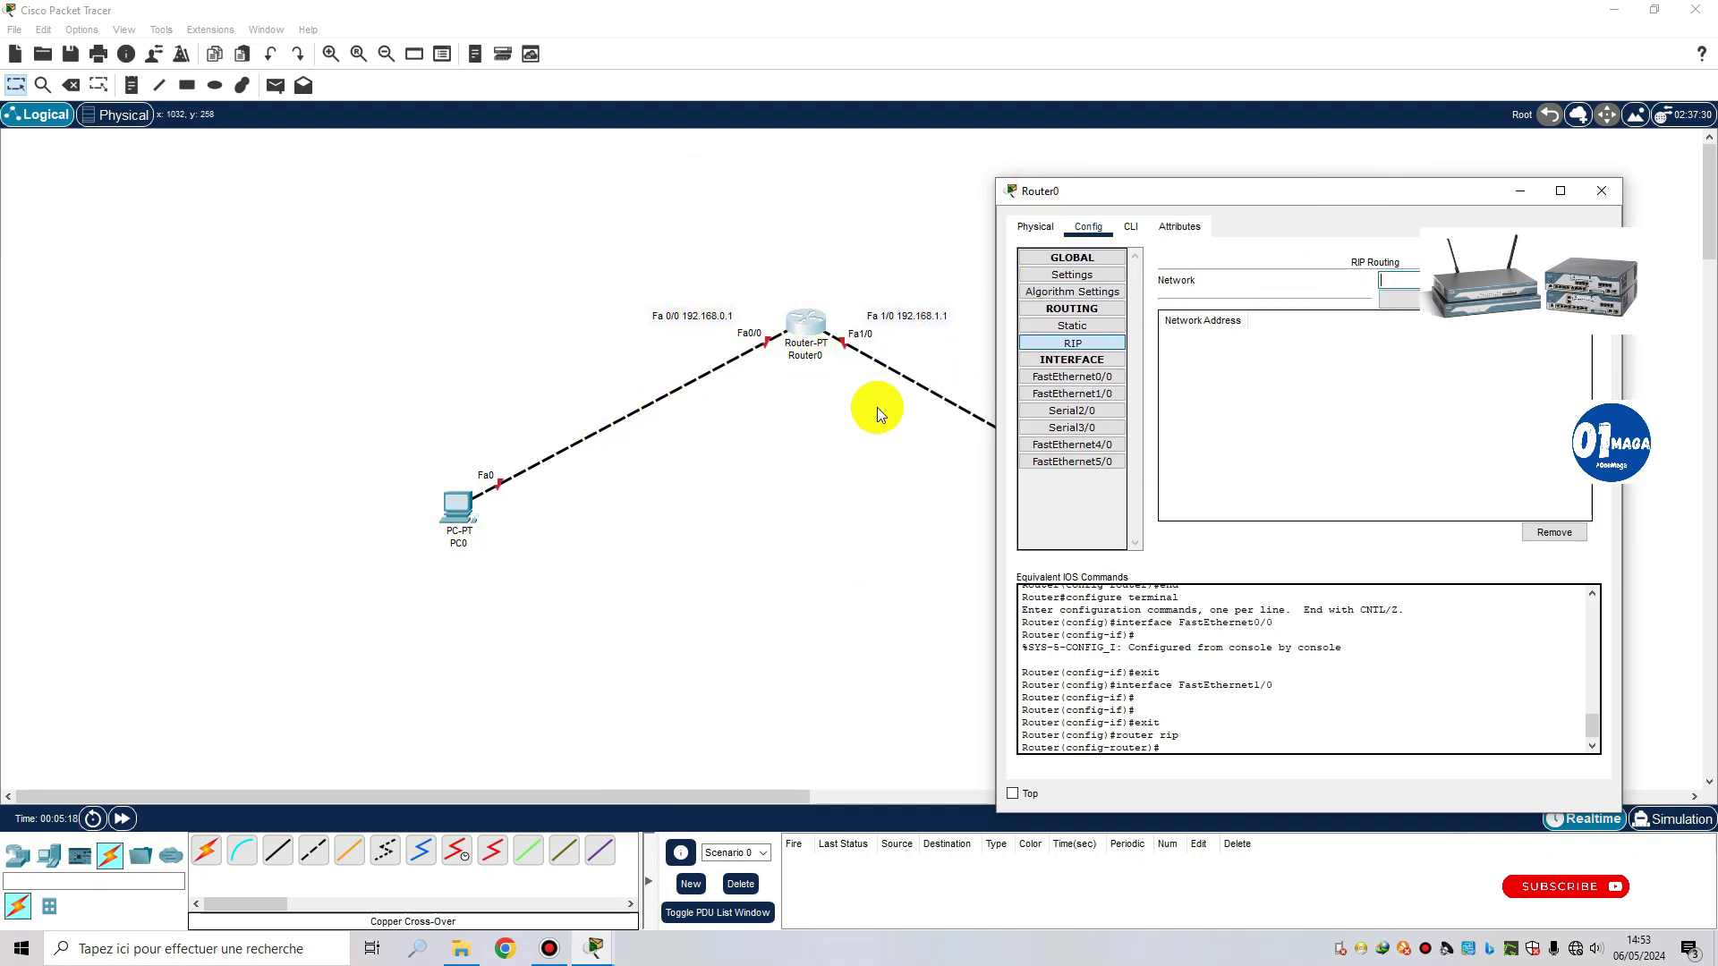
drag(1376, 199, 1180, 176)
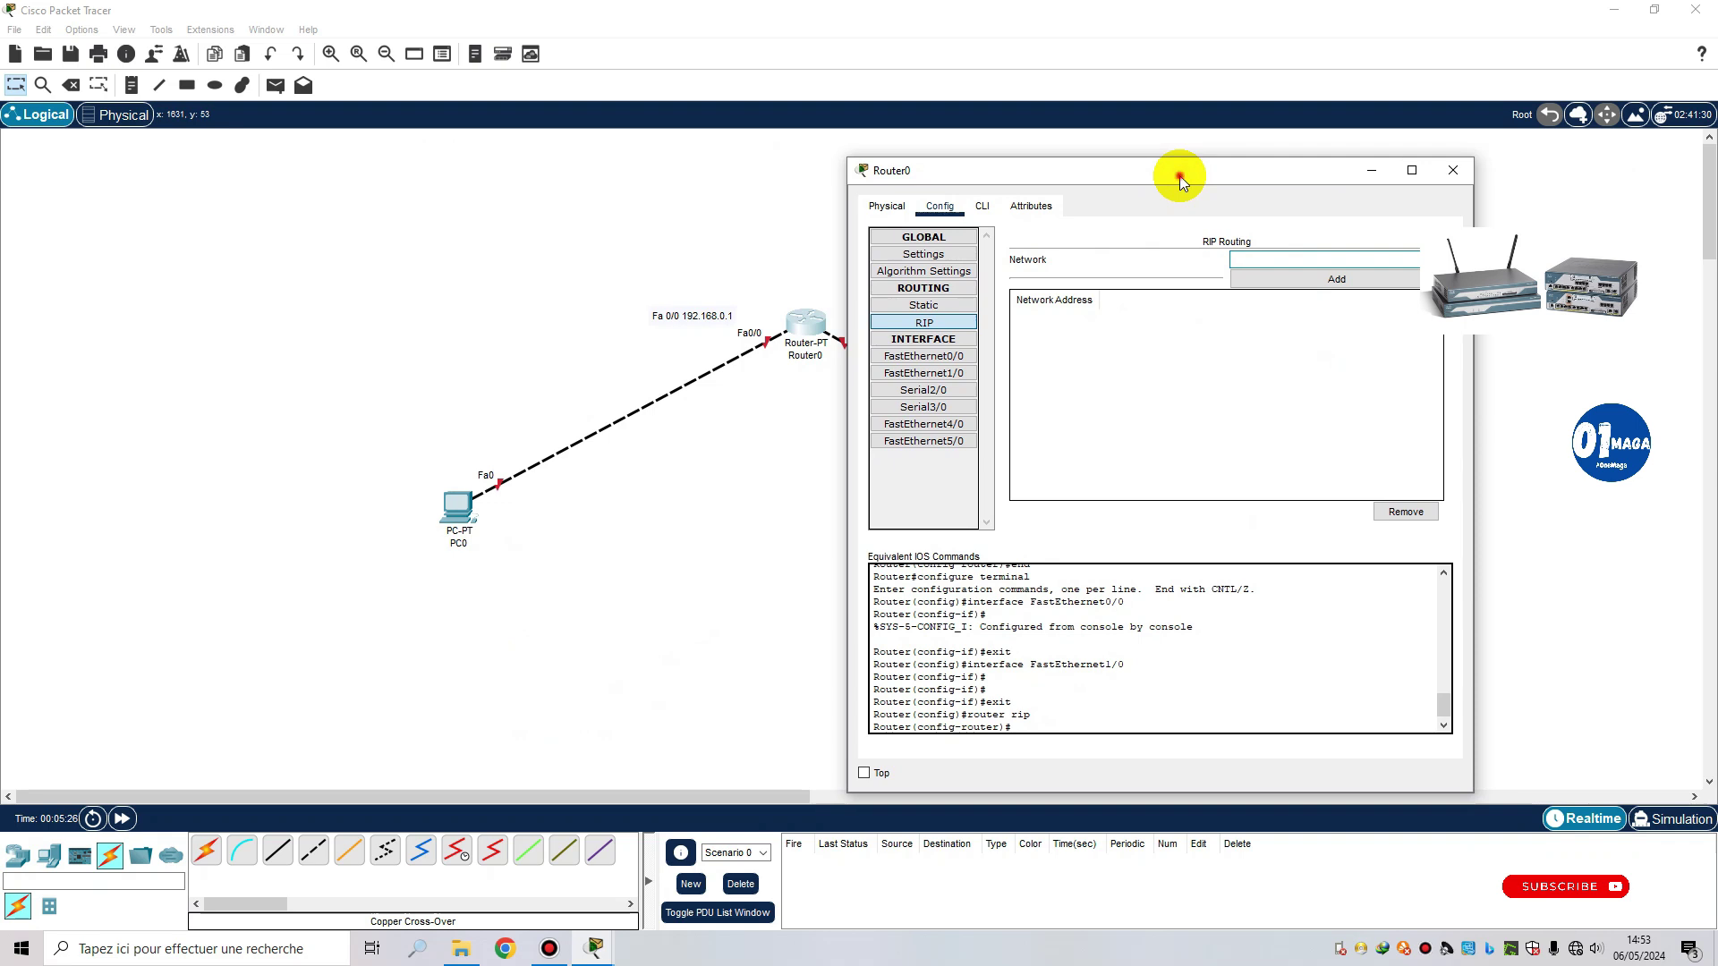
drag(1179, 176, 1229, 198)
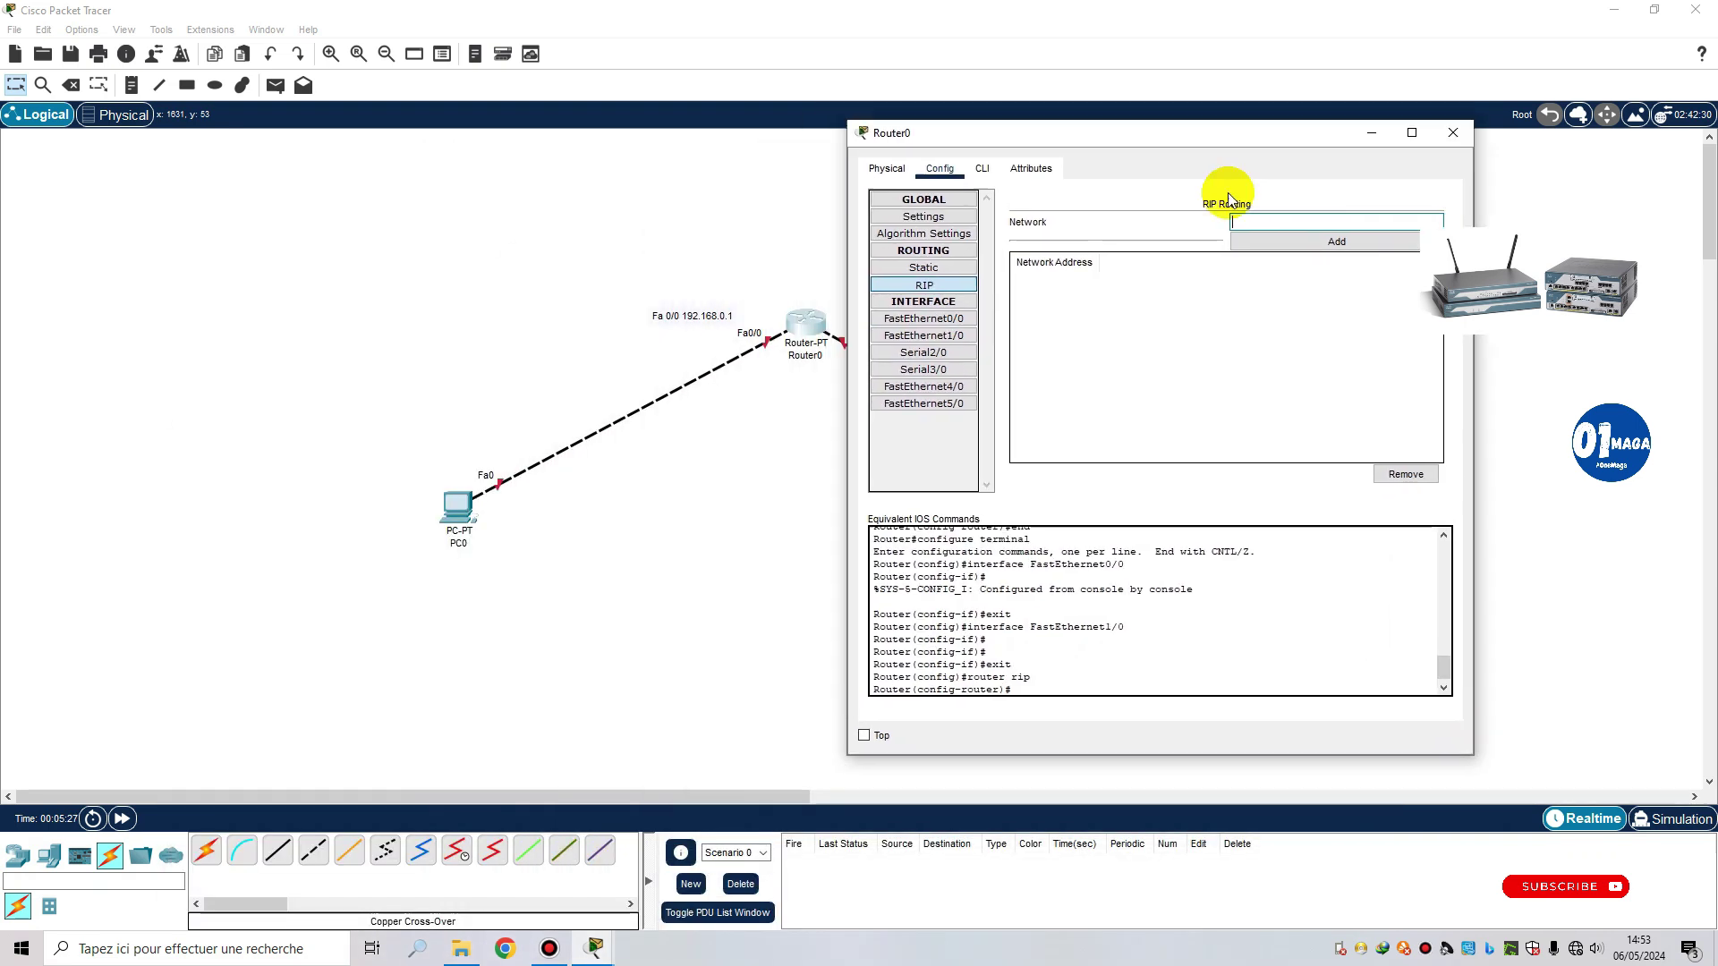
click(1265, 223)
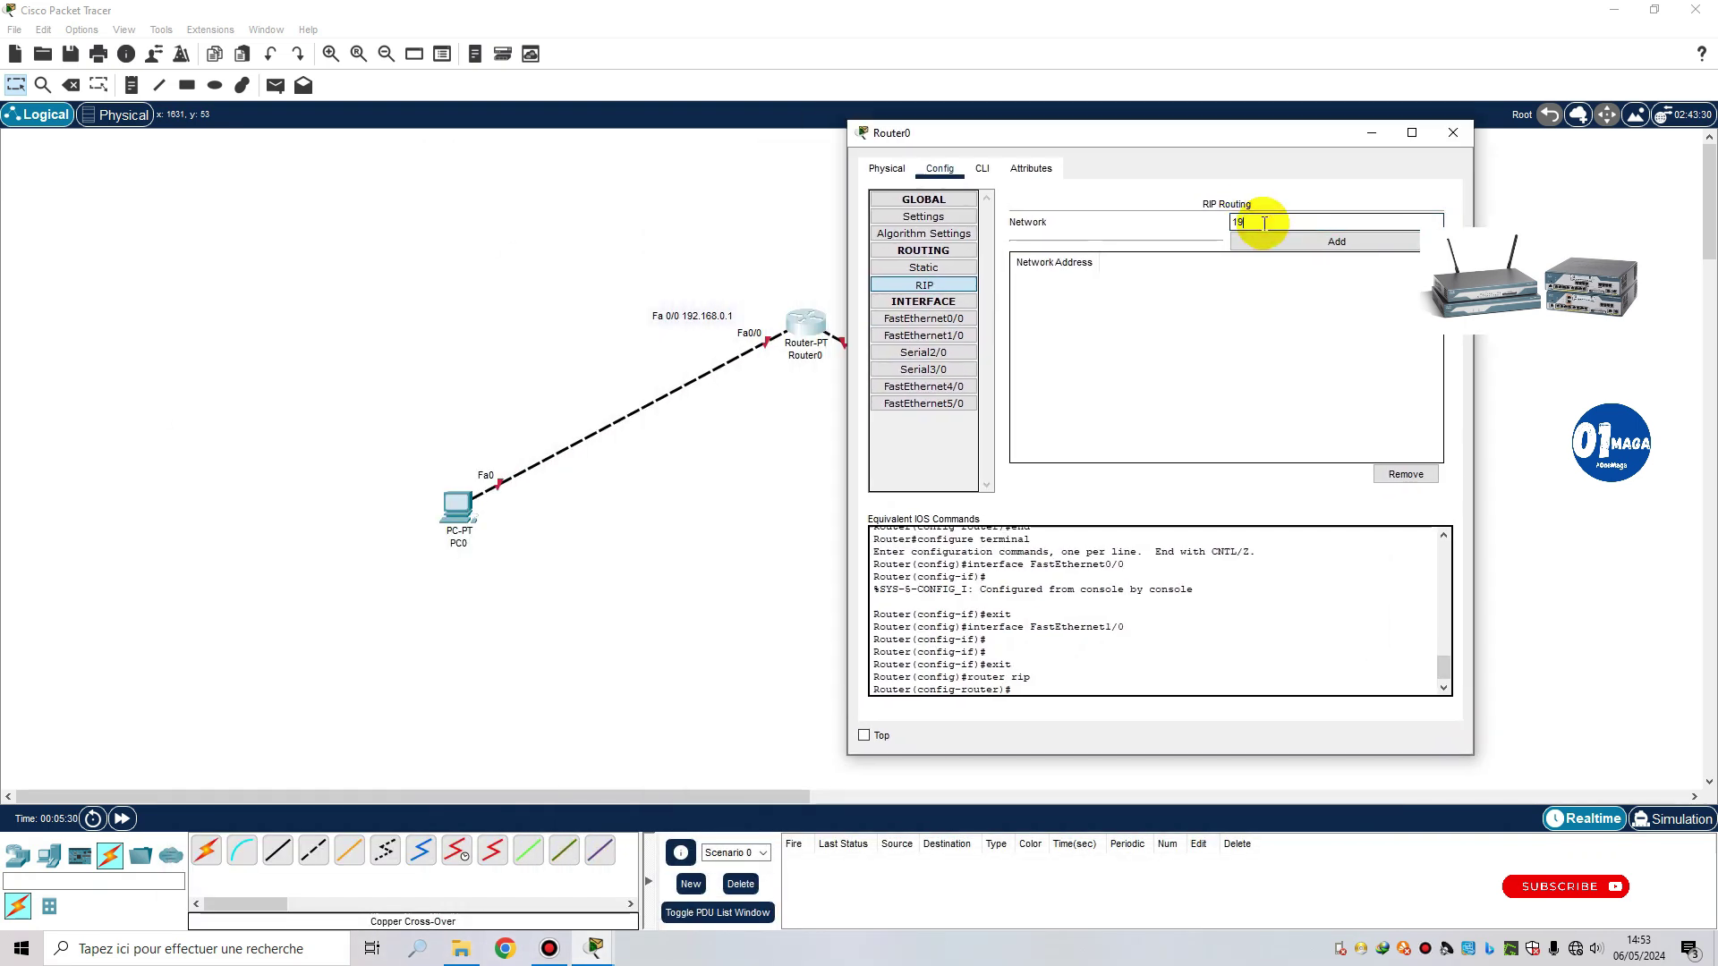
text(192.168.0.1)
click(1297, 240)
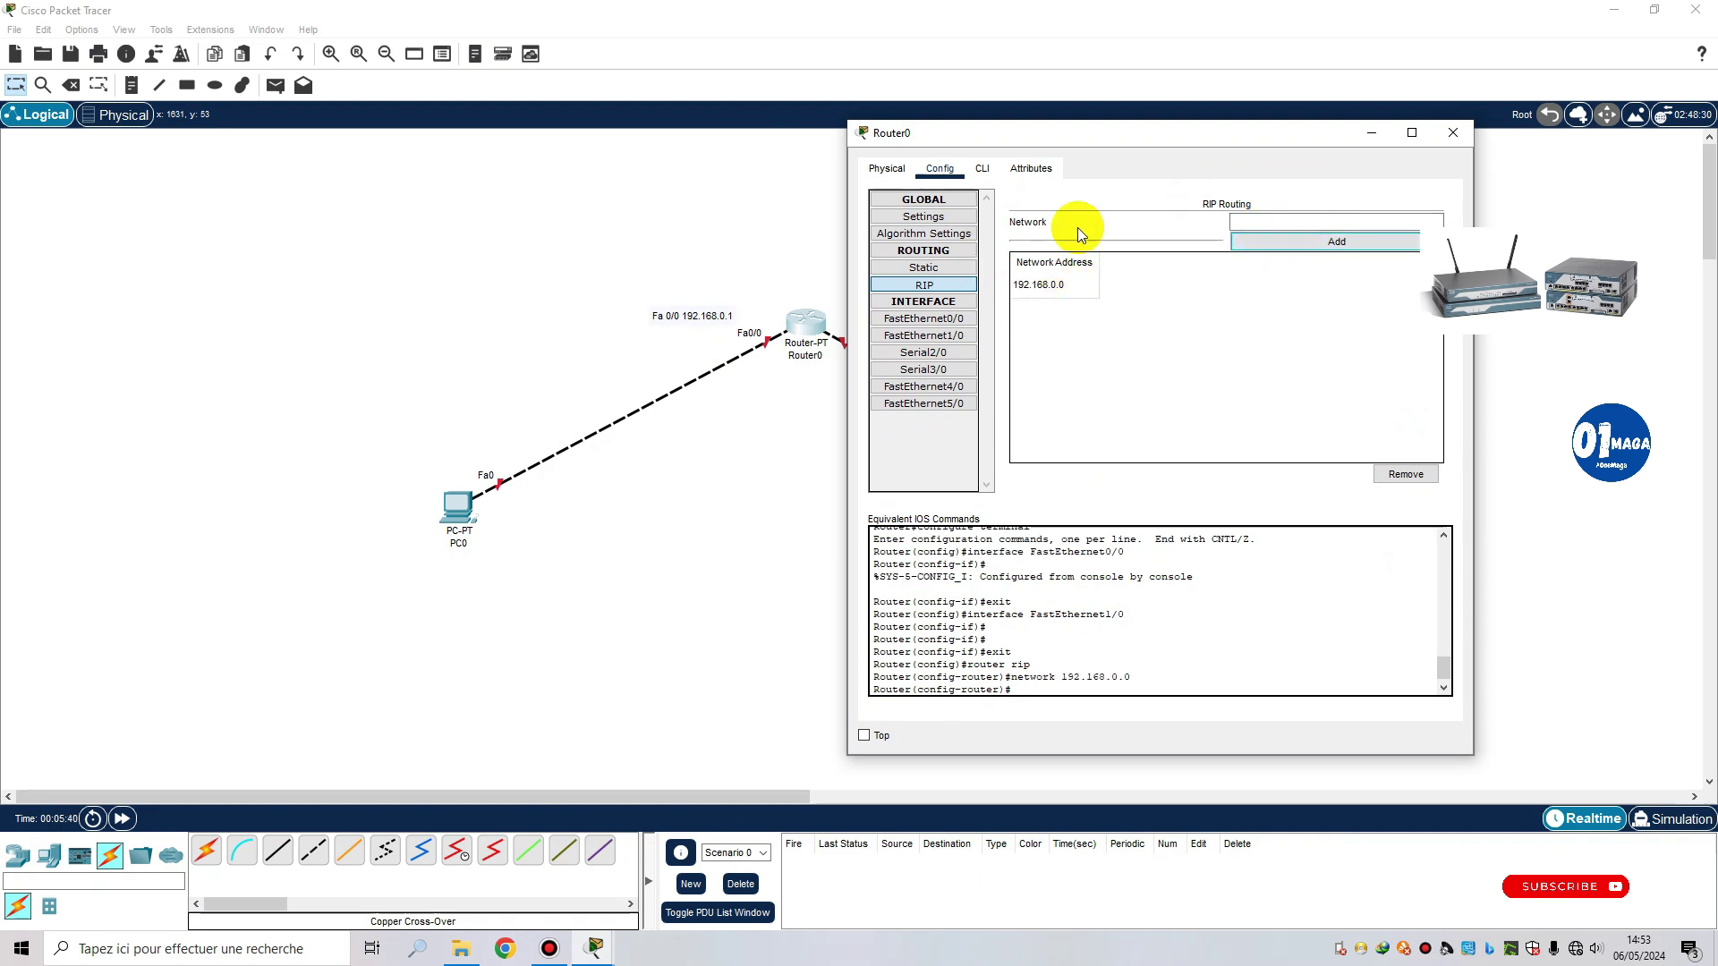
Step: Add the network of address 192.168.1.1 to Router0's RIP routing, and close the router's window
drag(1140, 141, 519, 136)
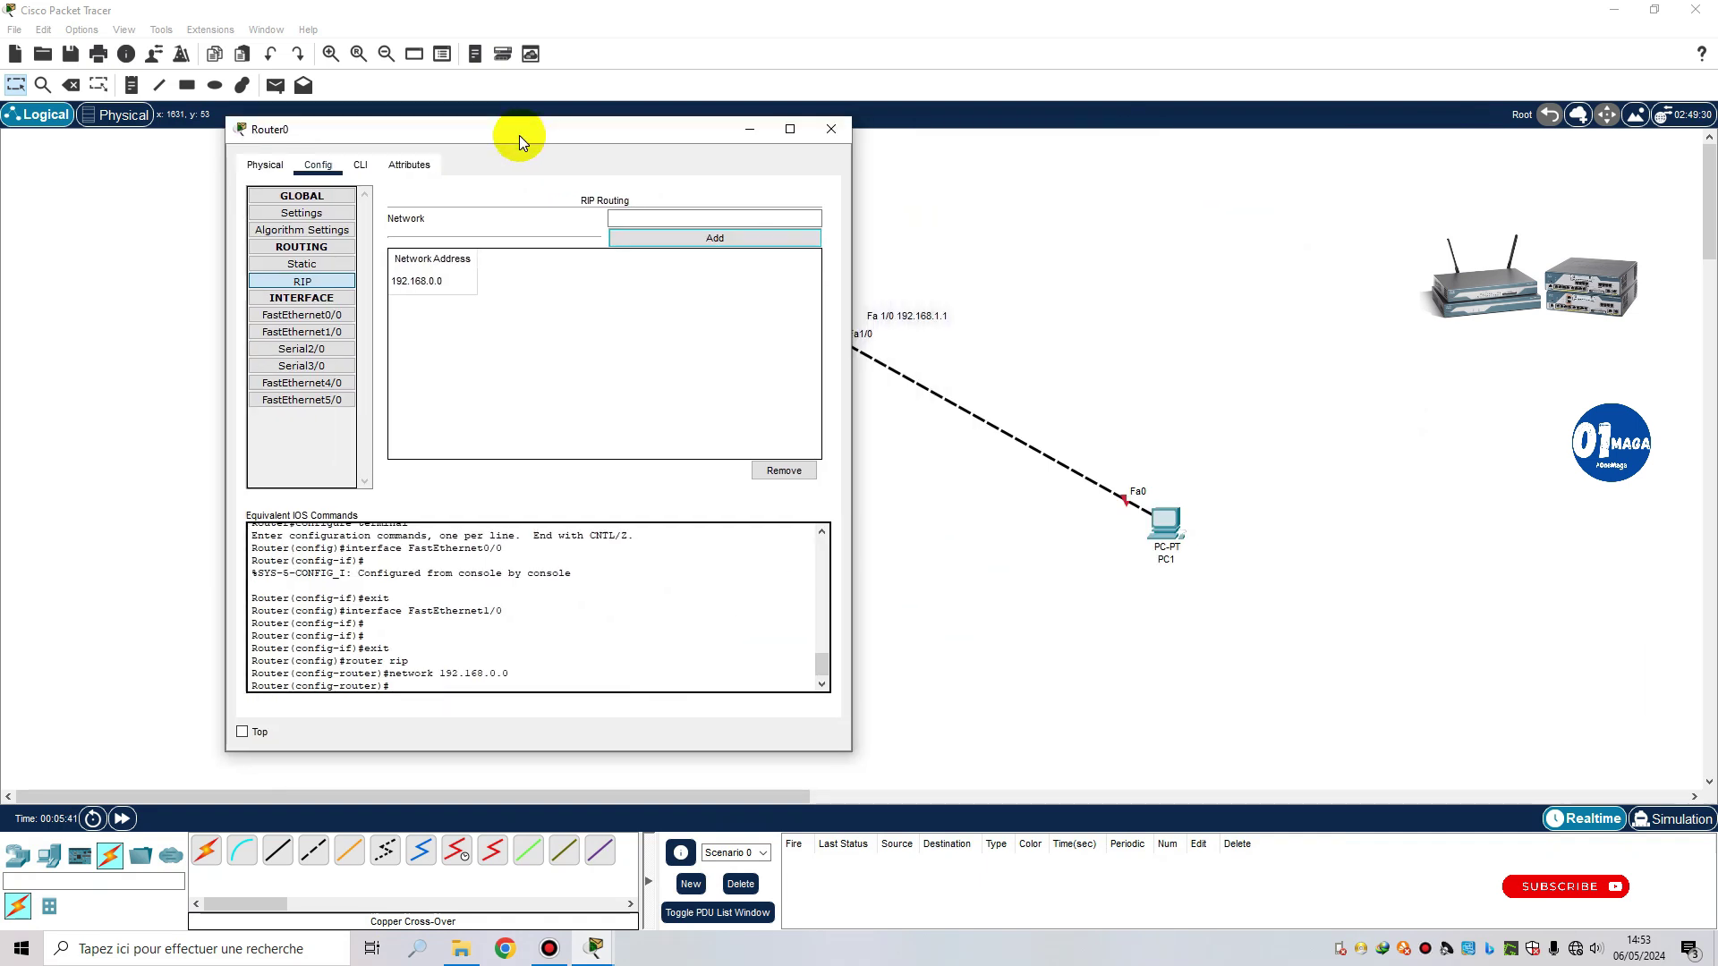
click(662, 240)
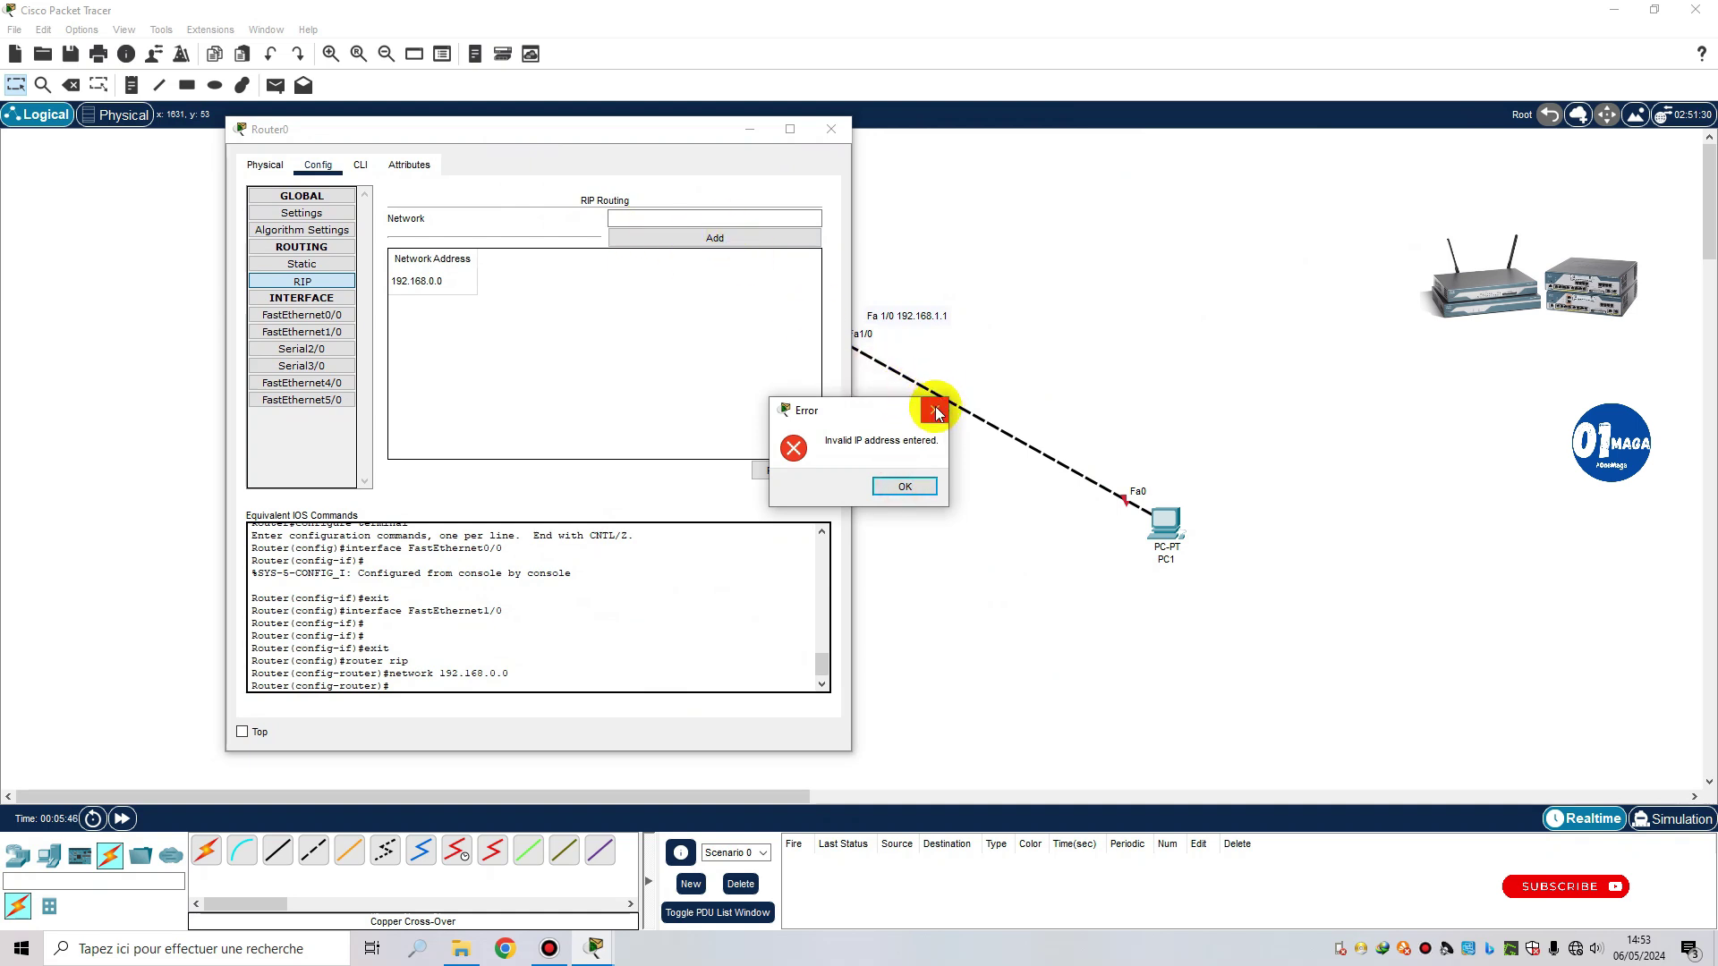
click(936, 409)
click(685, 221)
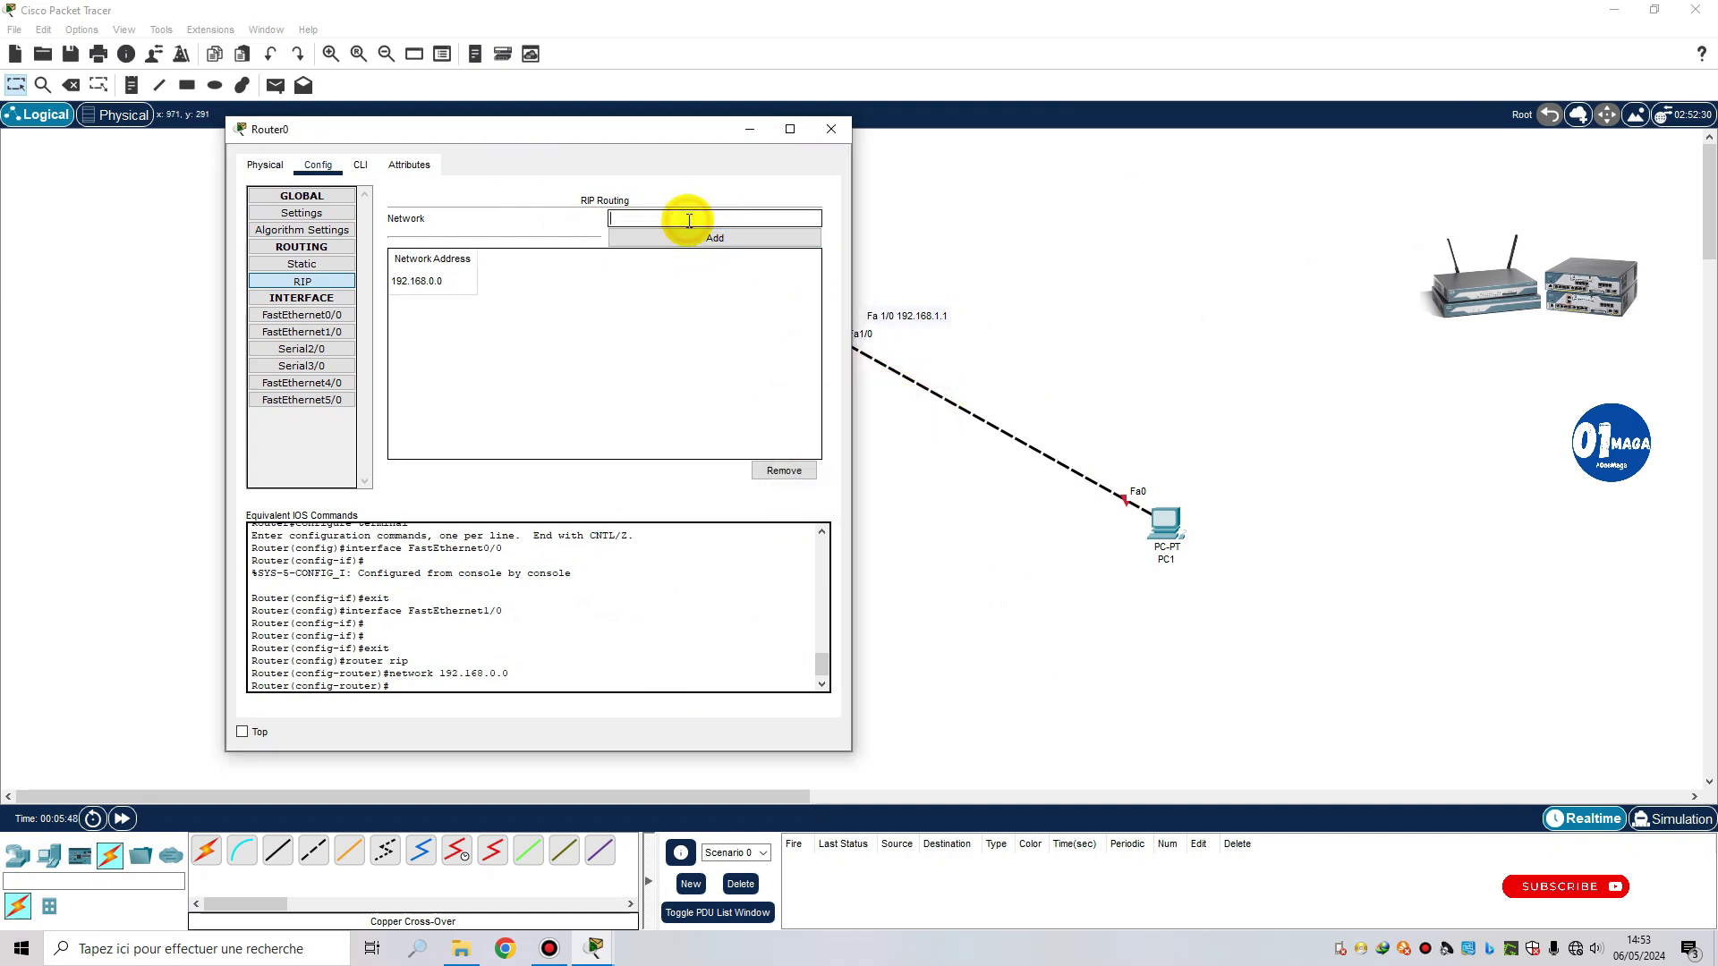
text(192.168.1.1)
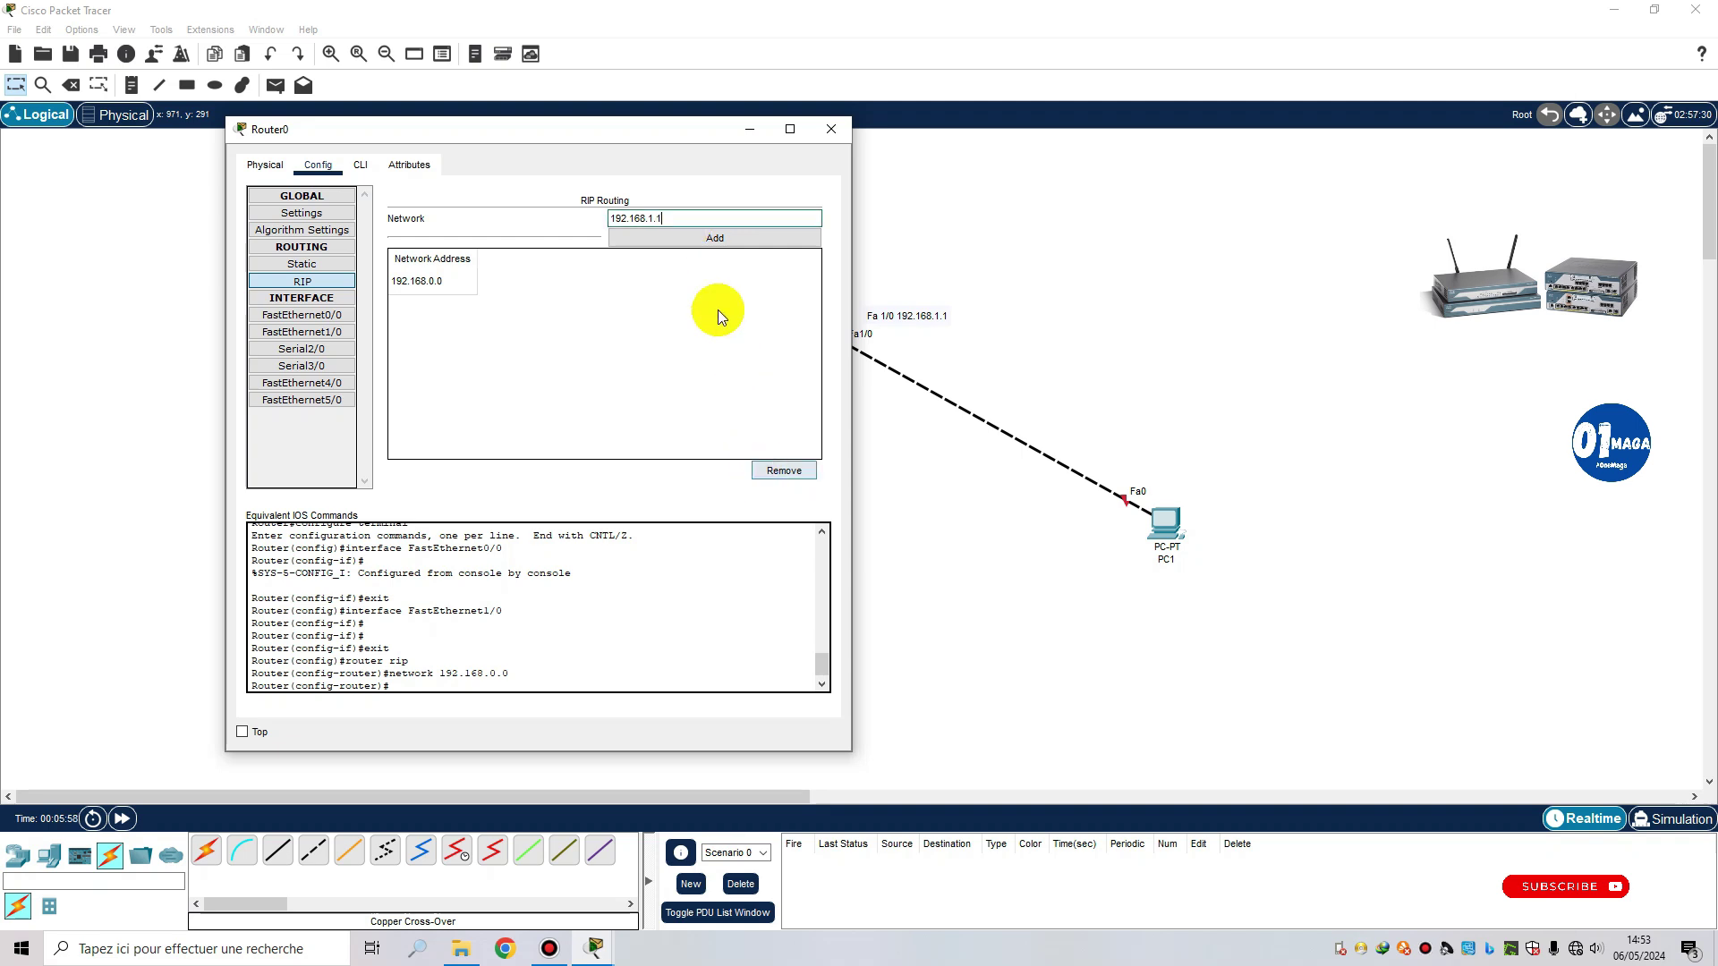
click(715, 238)
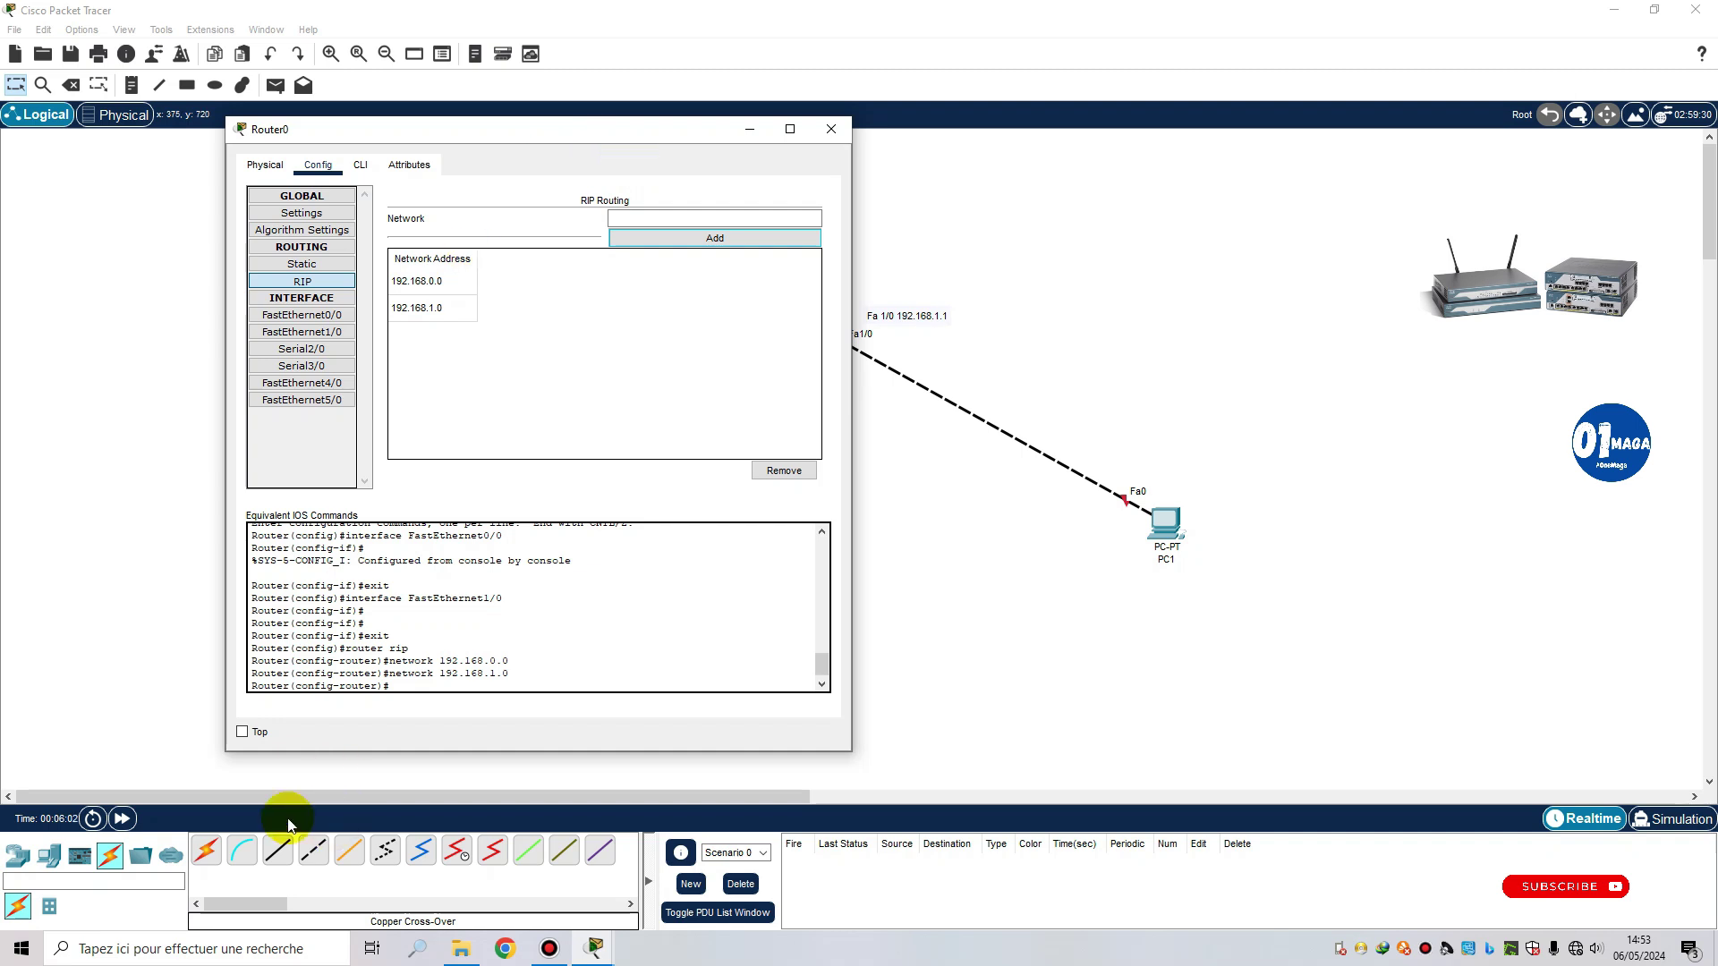
click(823, 139)
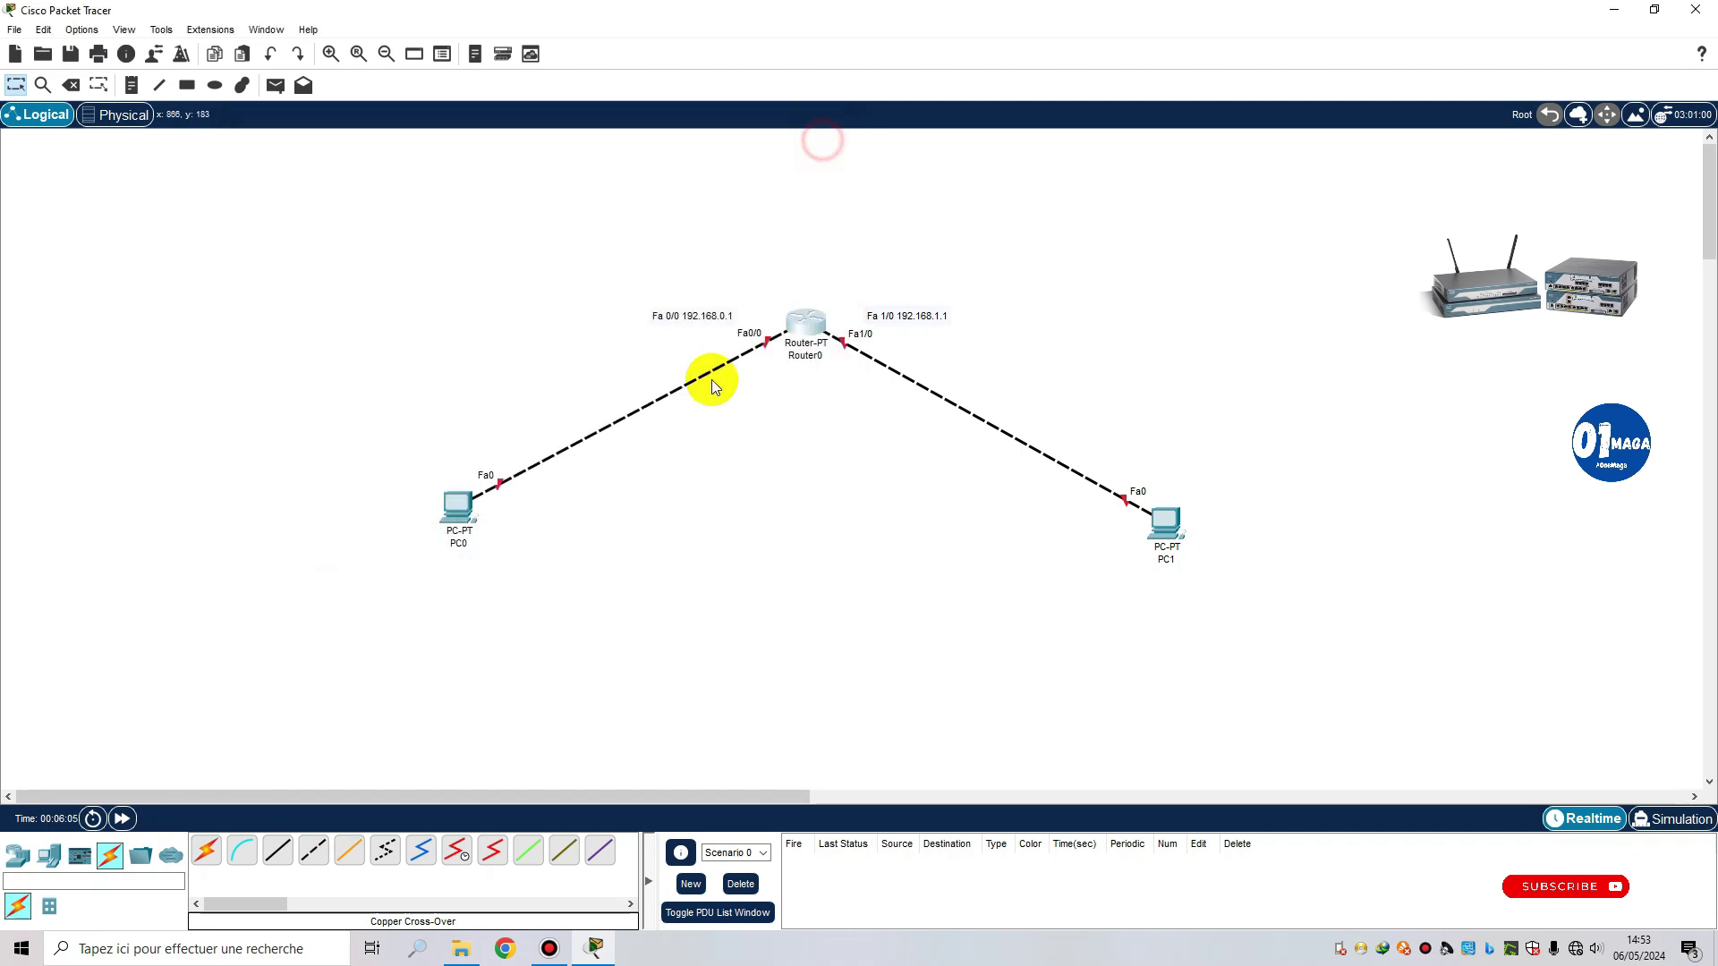
Step: Open PC0's IP configuration and set its static IPv4 address to 192.168.0.5 with subnet mask 255.255.255.0, keeping its window on top
click(460, 510)
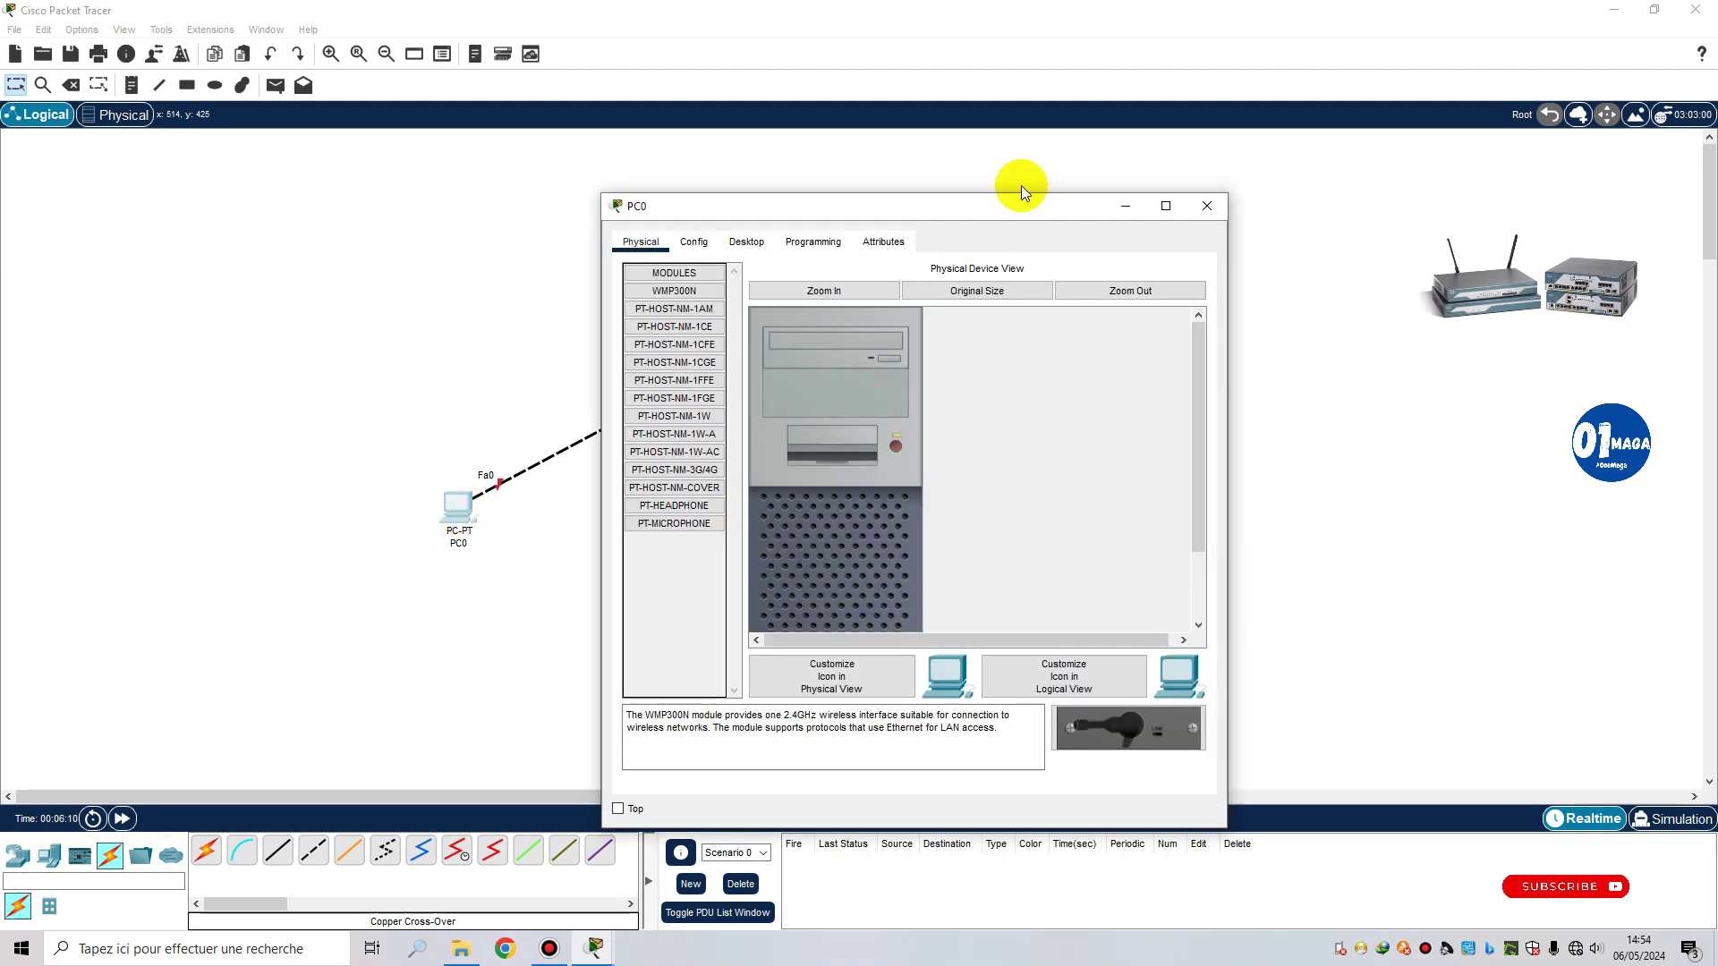
drag(921, 200, 981, 158)
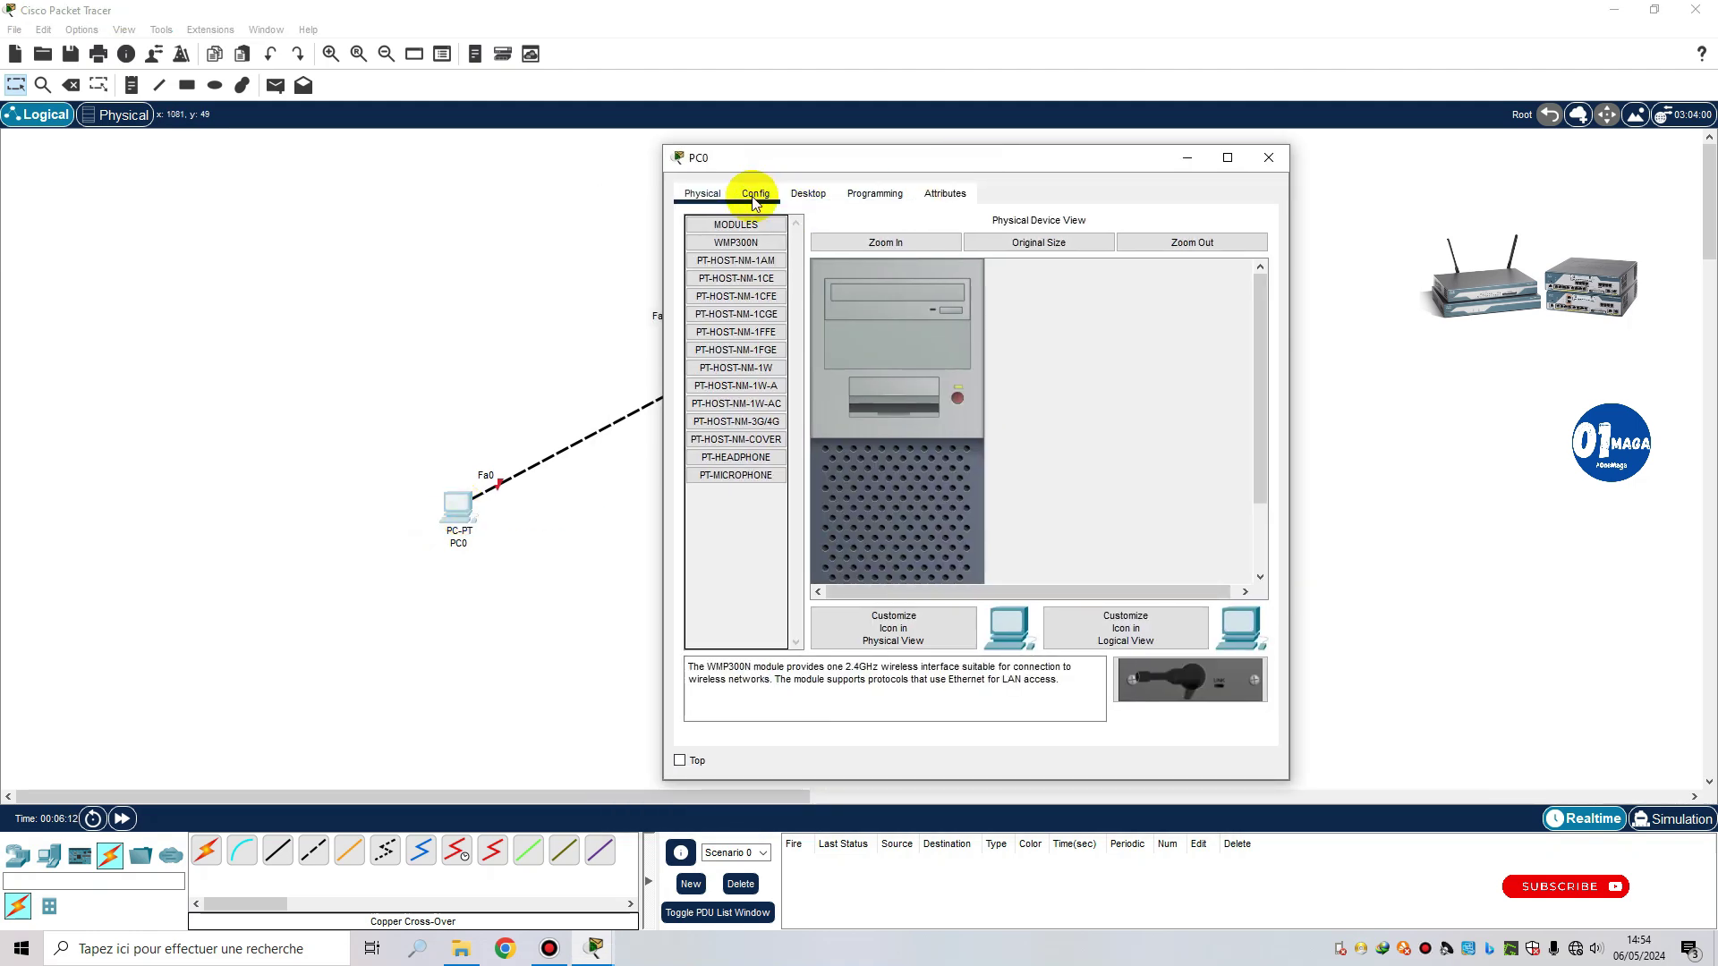
click(808, 194)
click(743, 281)
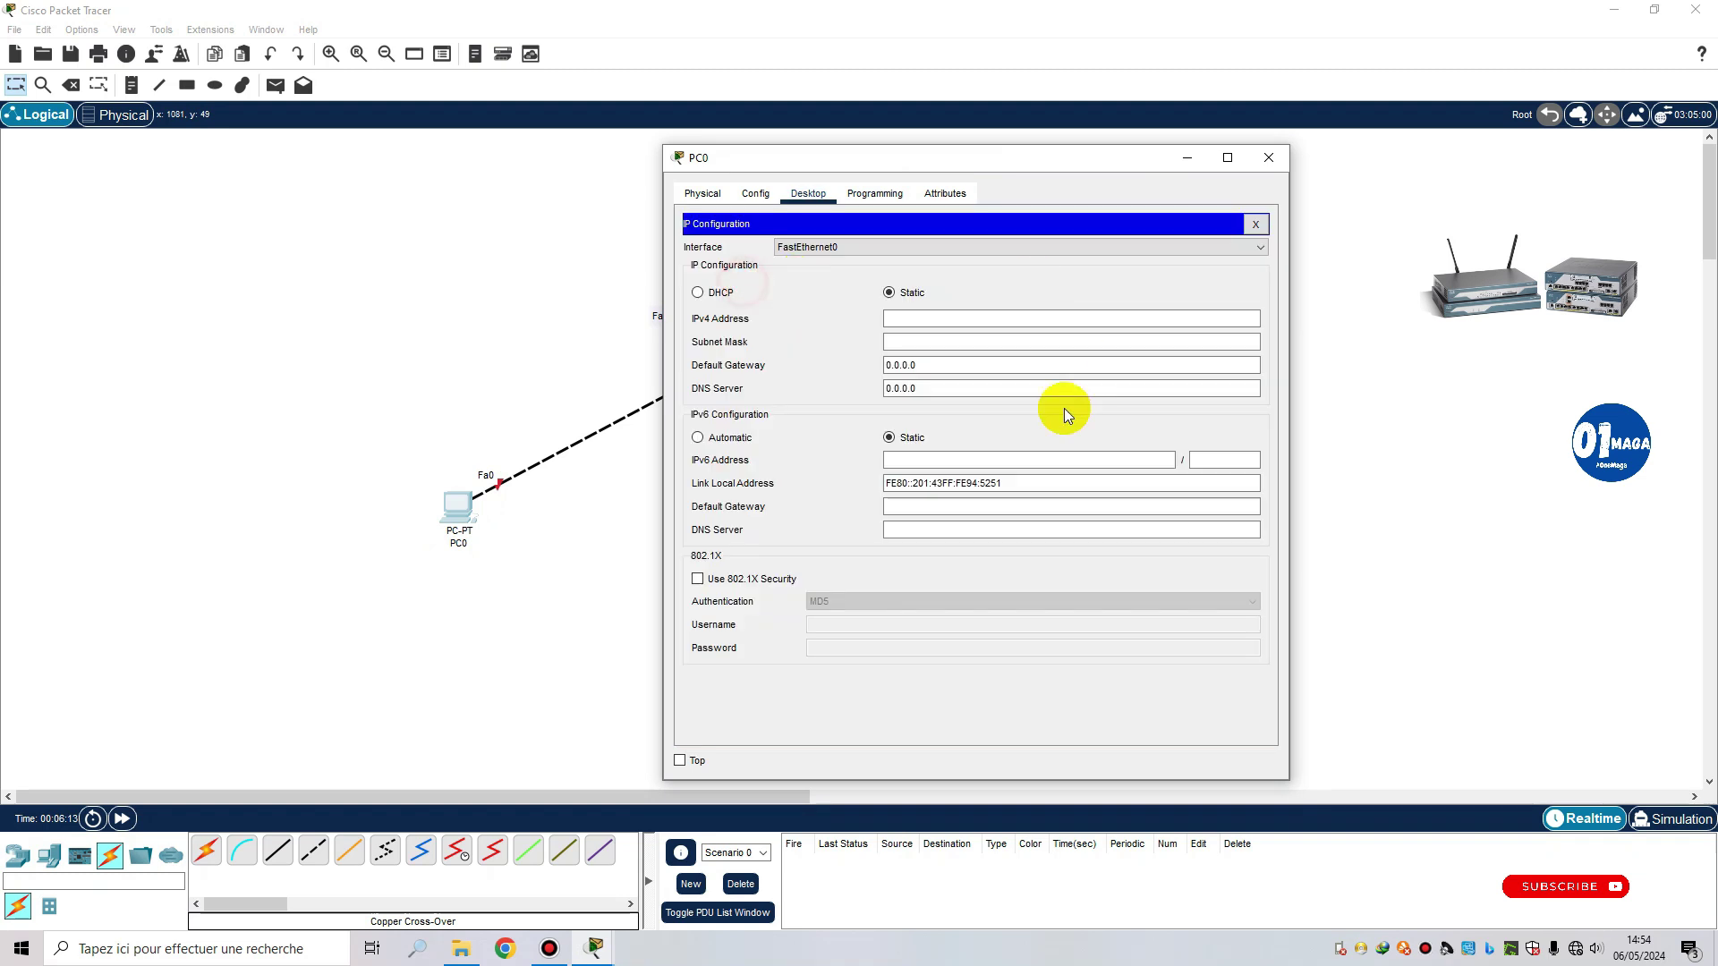
drag(969, 174, 1220, 166)
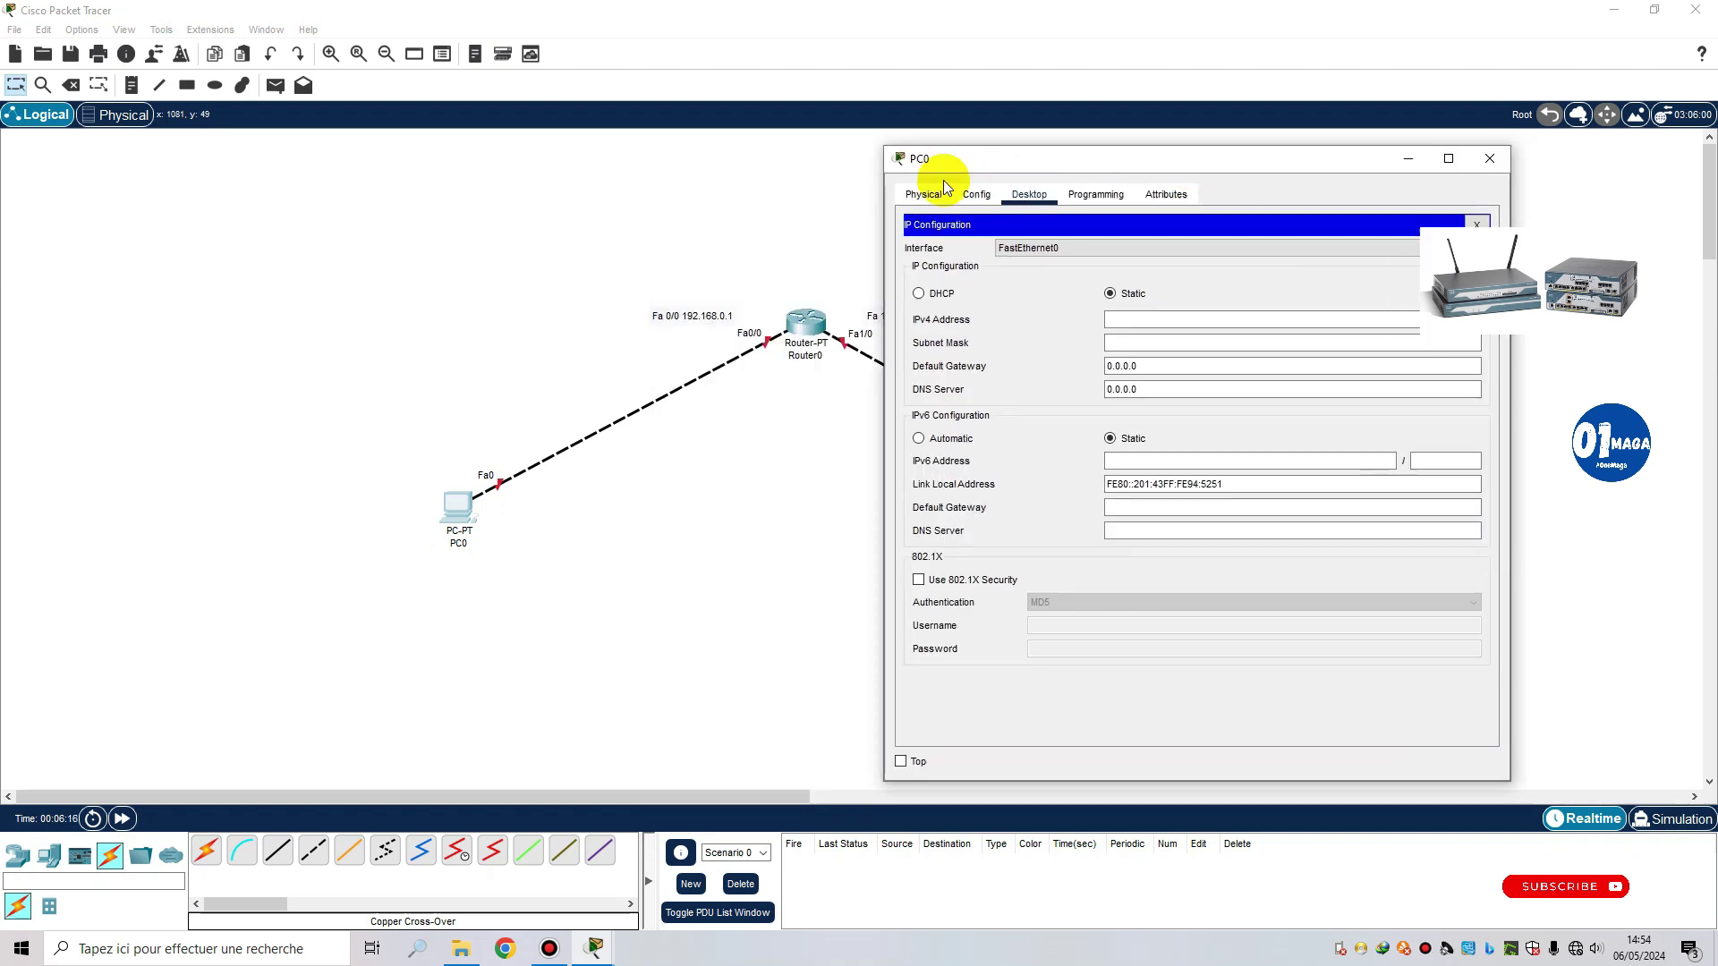
click(1134, 320)
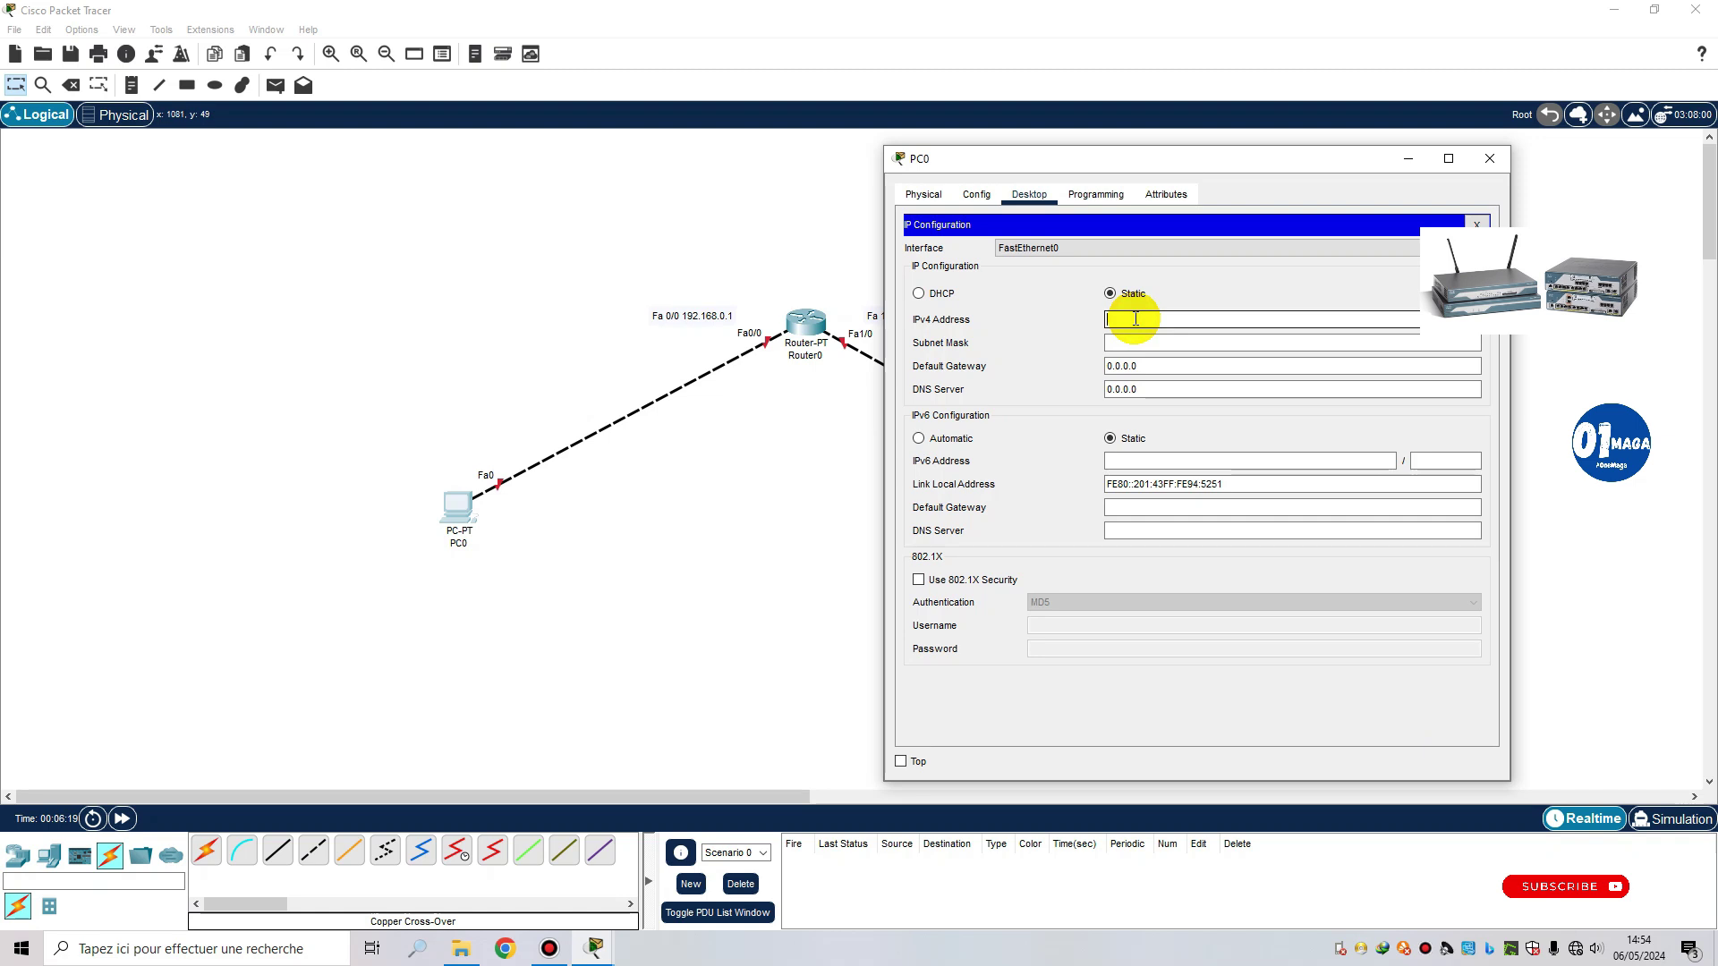
text(192.168.0)
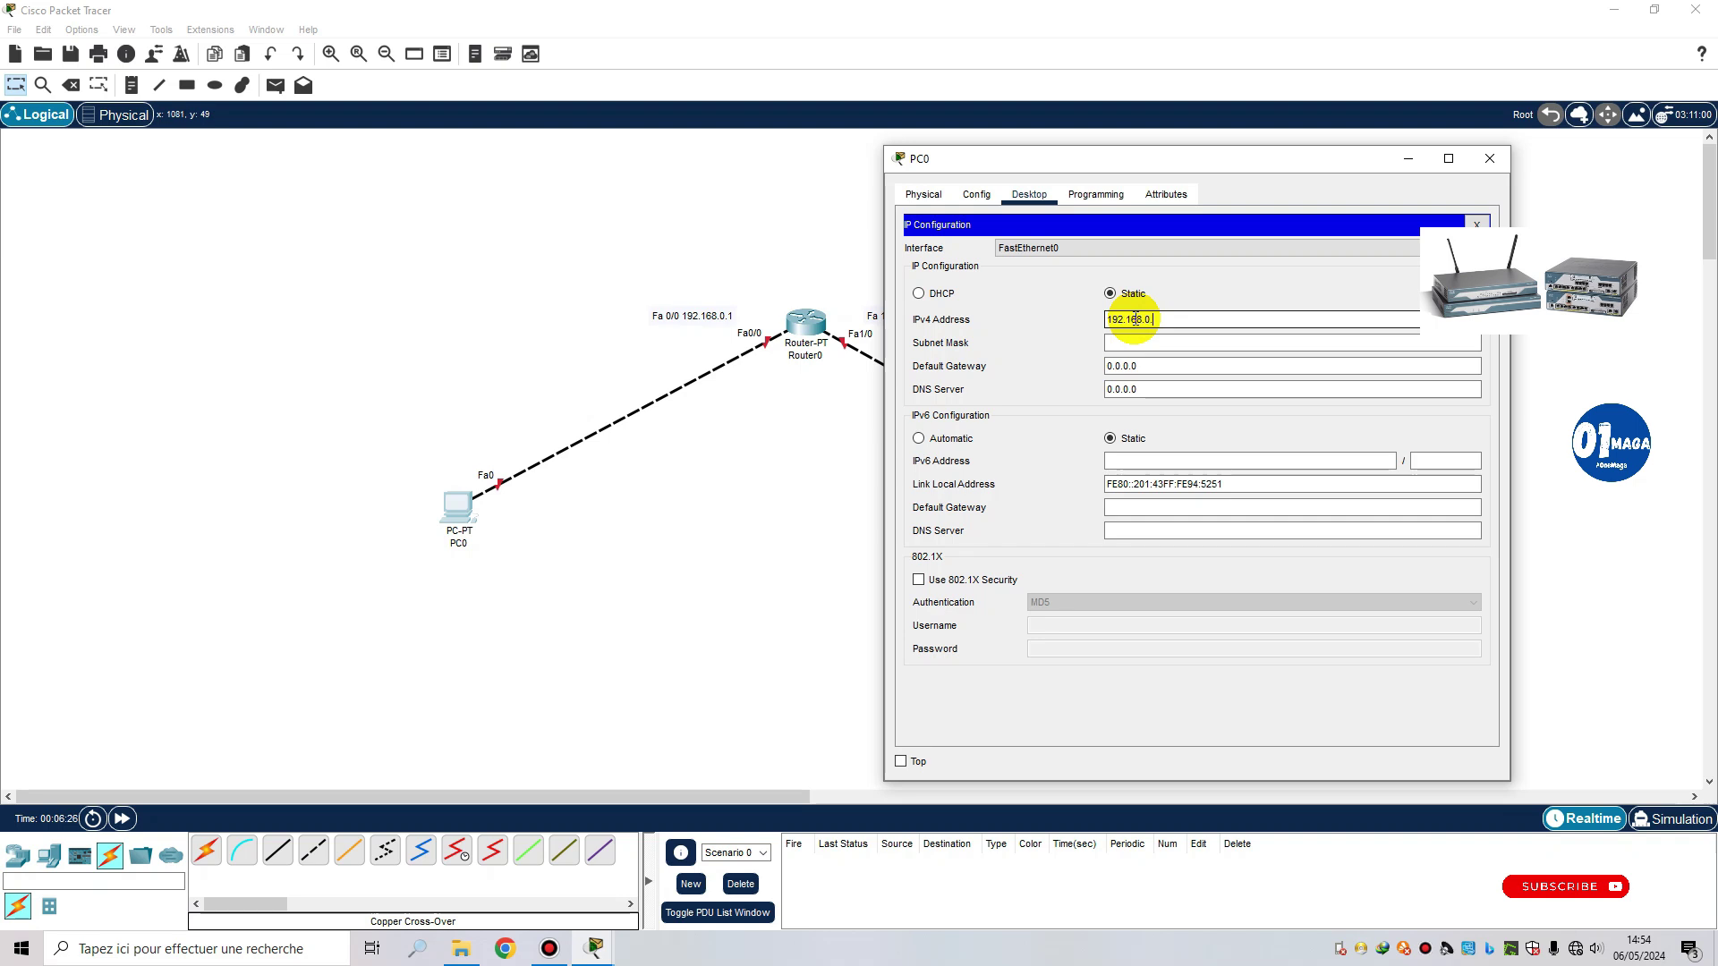
text(.5)
click(902, 761)
click(1119, 344)
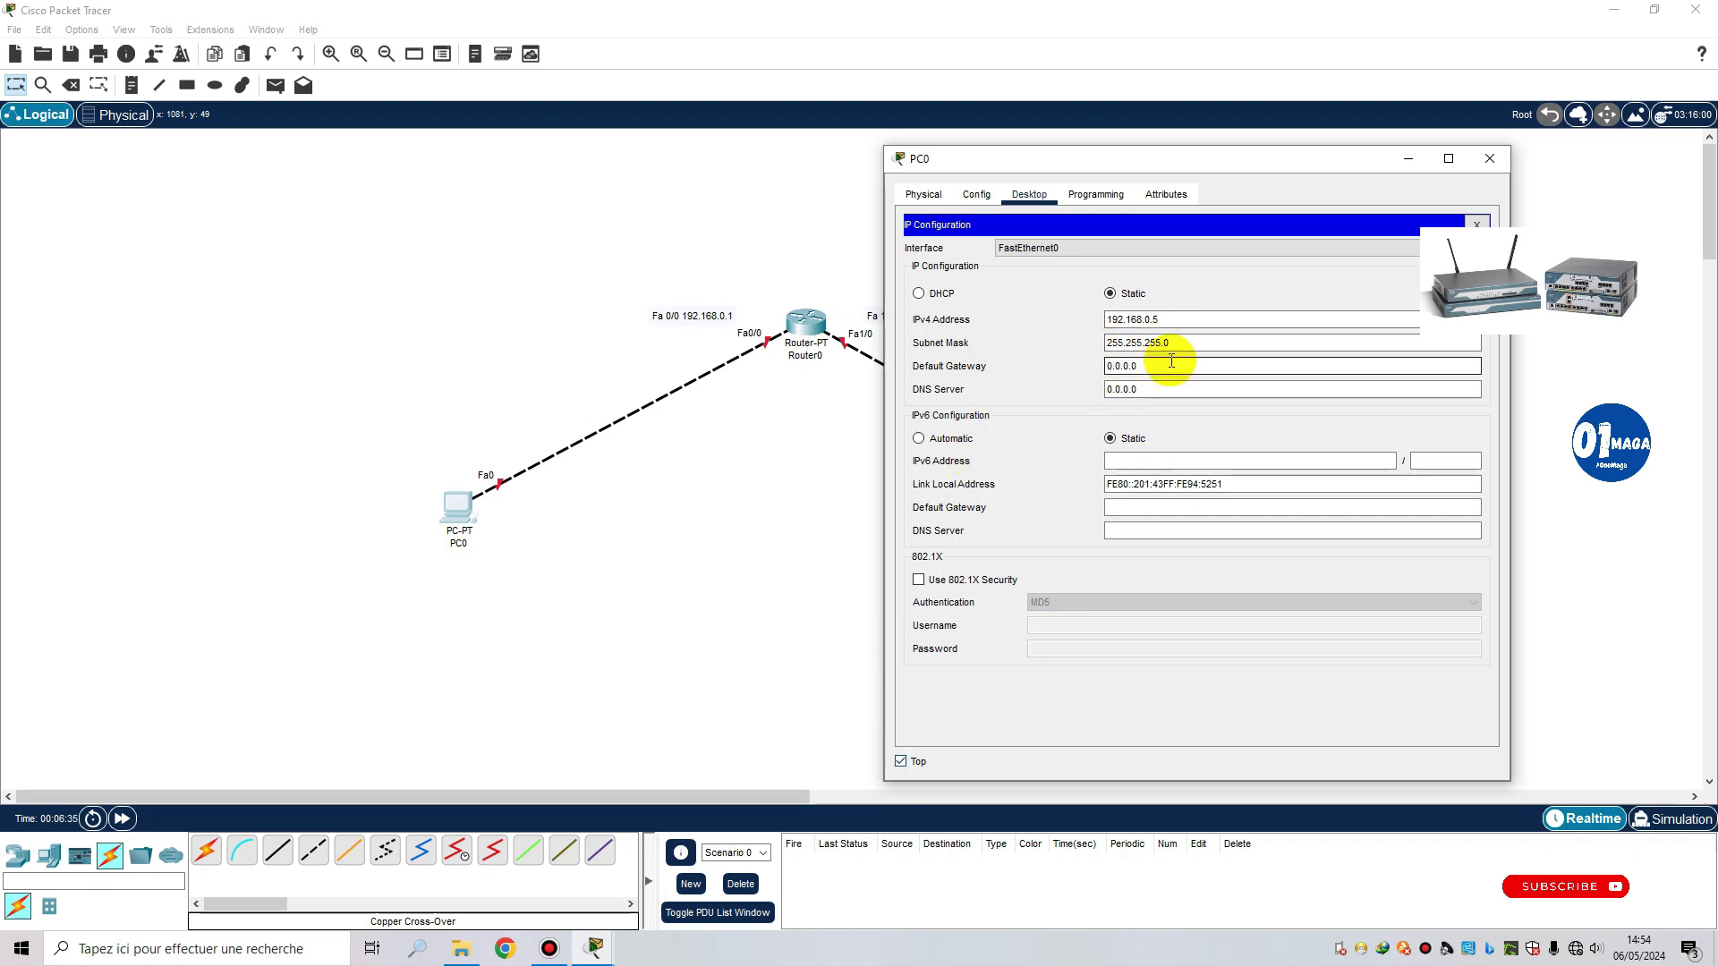
Step: Set PC0's IPv4 default gateway to 192.168.0.1, and stop keeping its window on top
drag(1163, 366, 1113, 366)
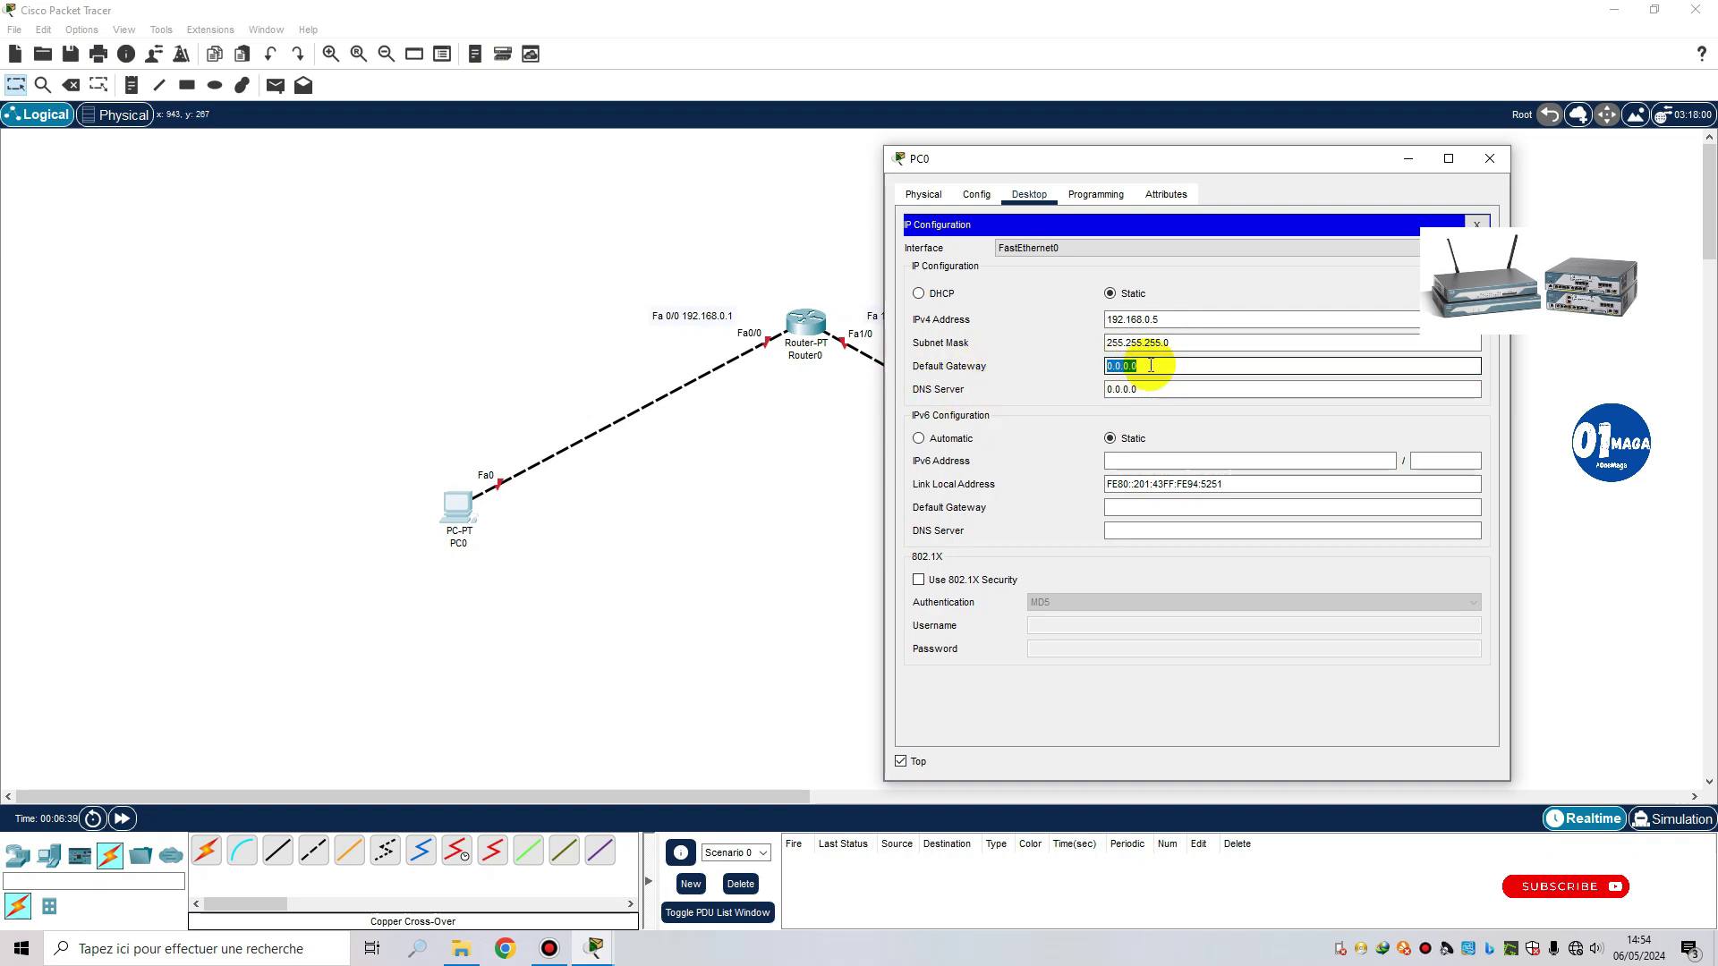
drag(1149, 173, 1109, 192)
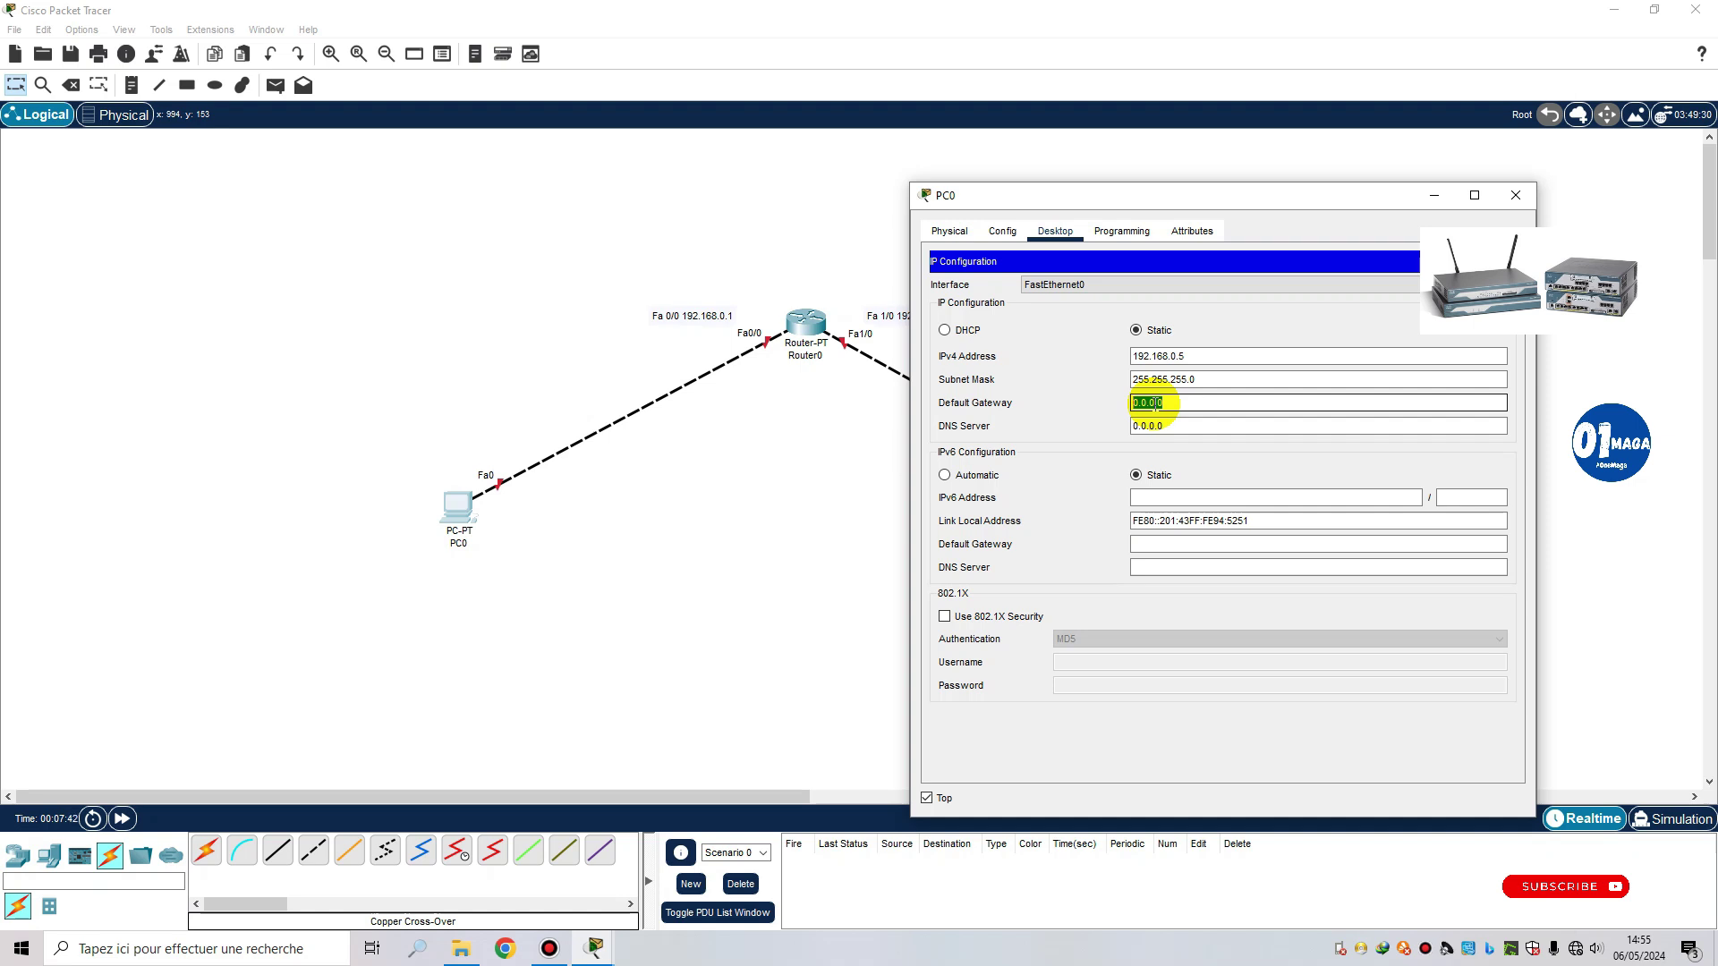
drag(1130, 202, 1226, 180)
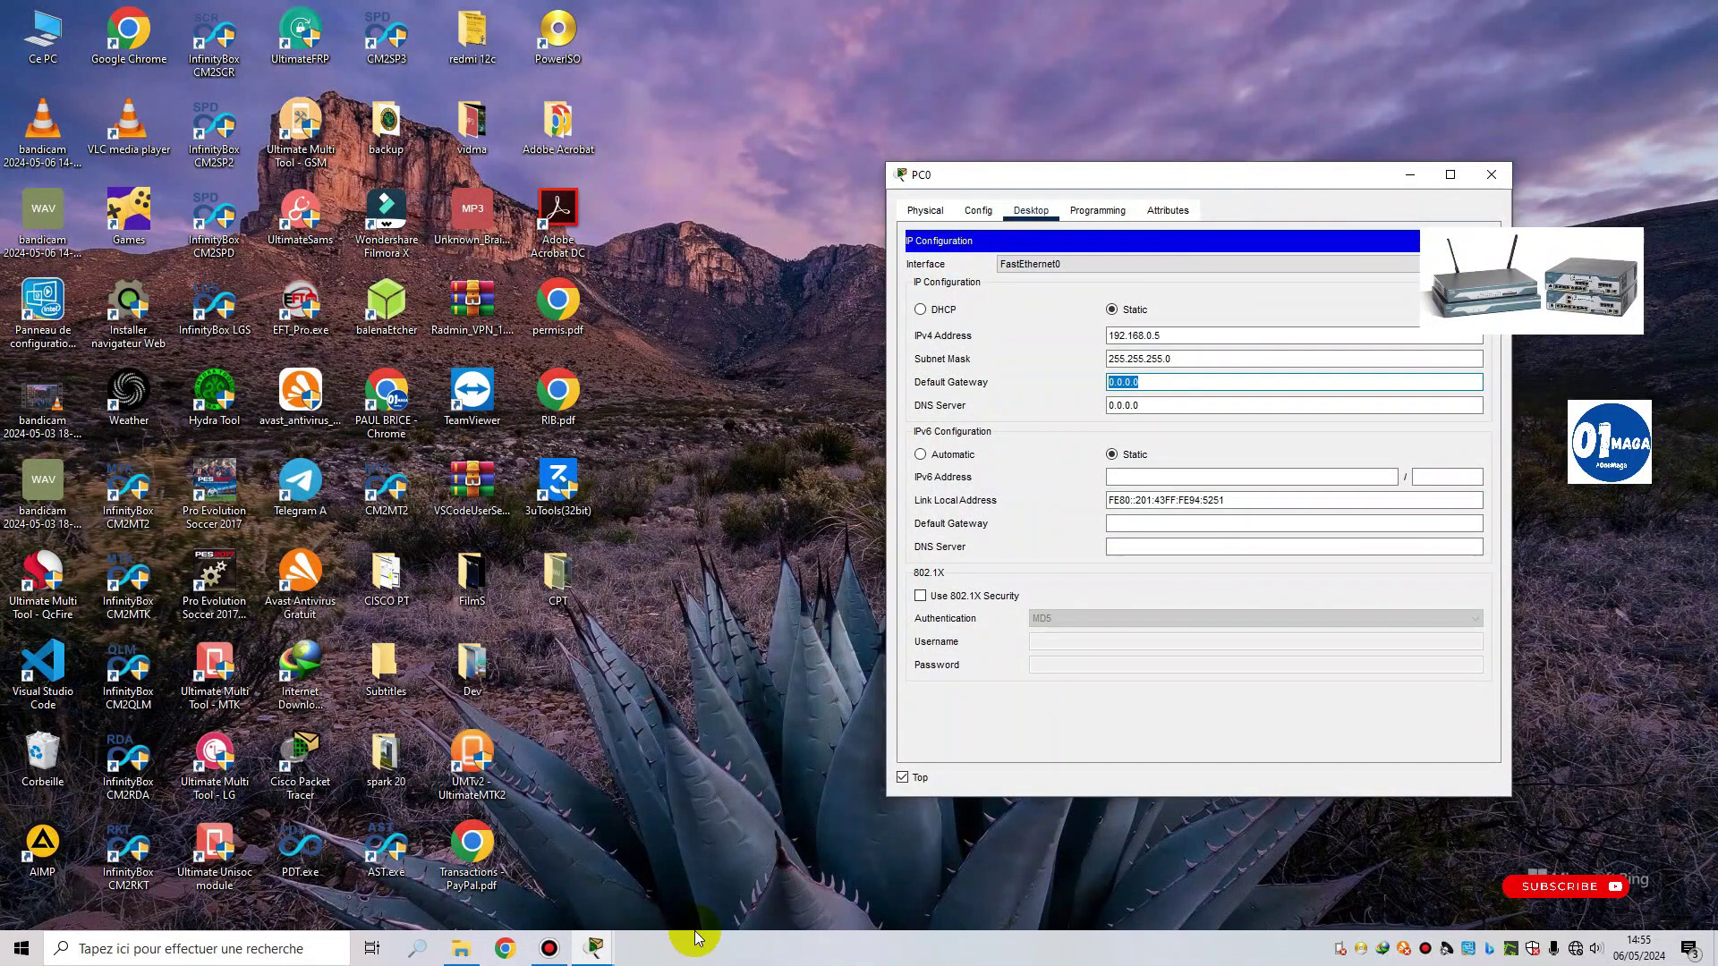
mouse_move(614, 931)
click(479, 874)
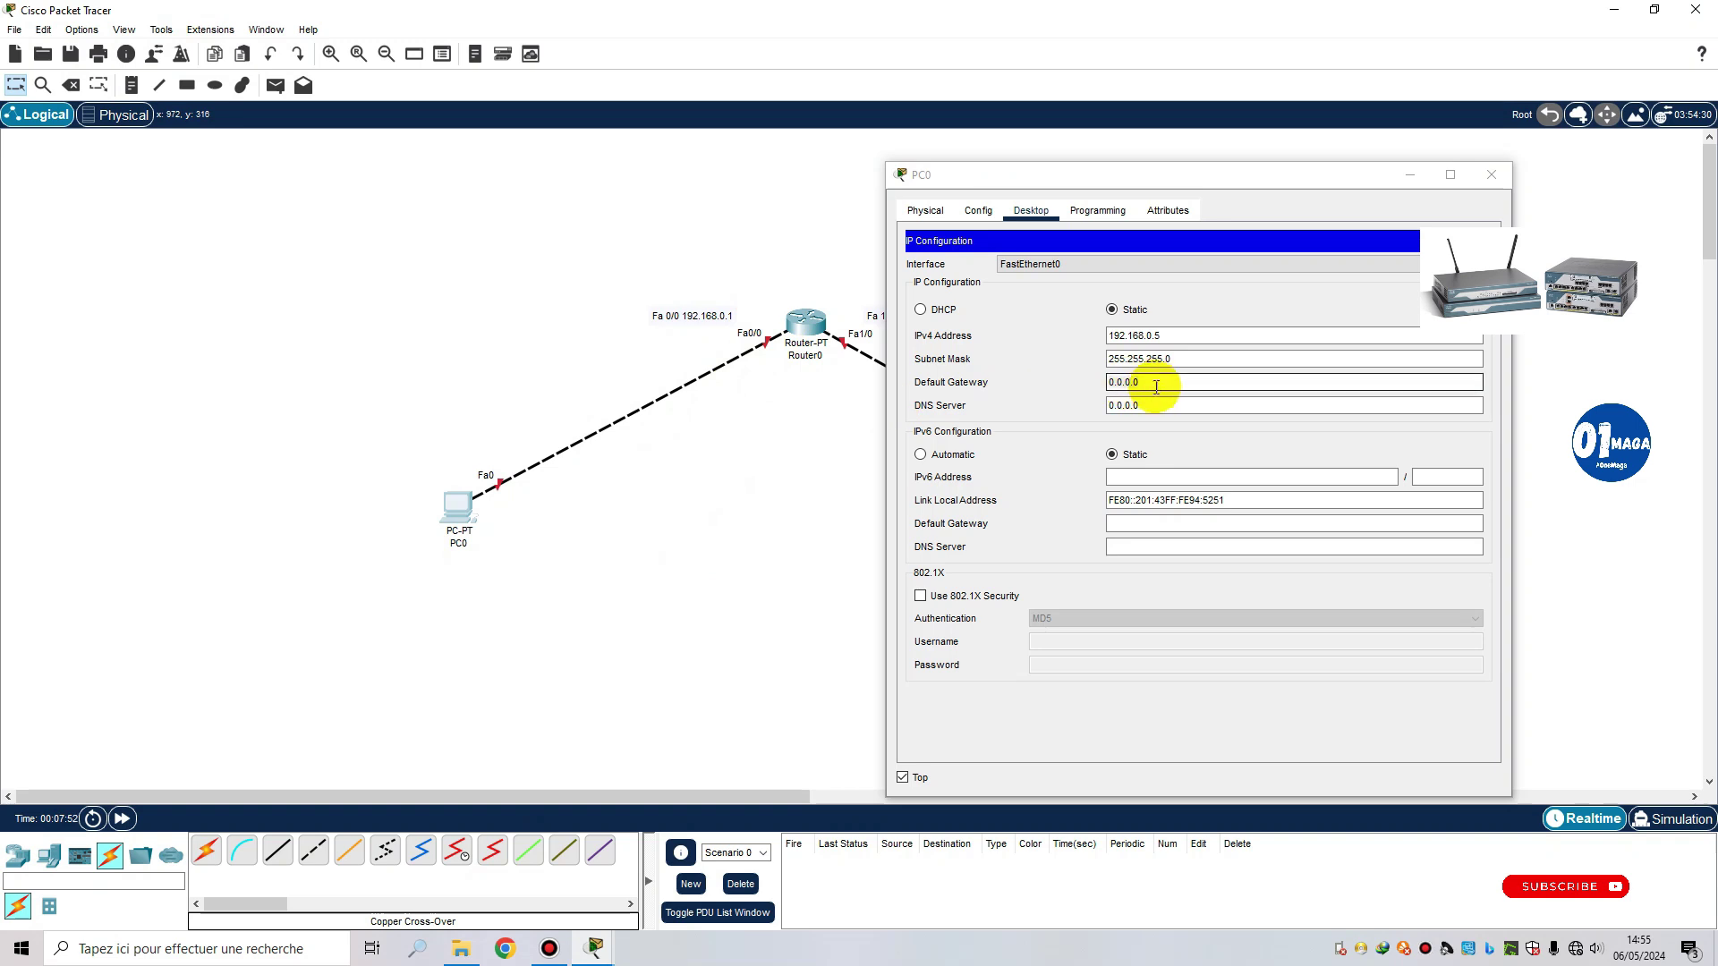
drag(1151, 383, 1112, 383)
text(19)
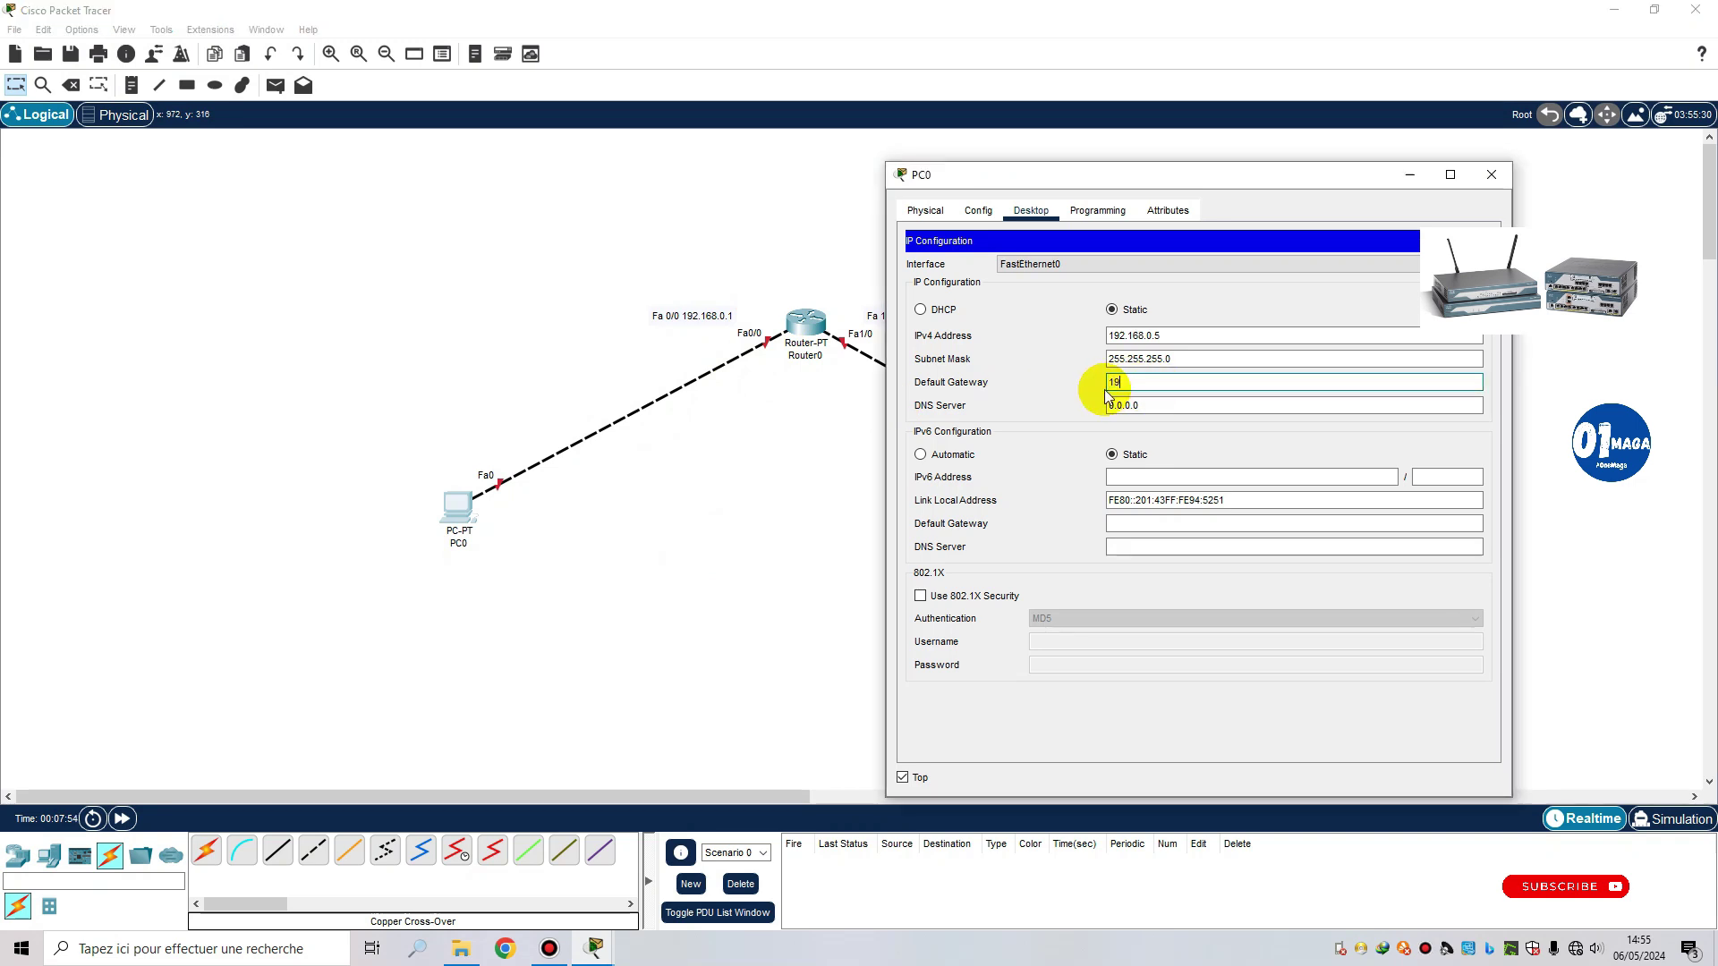
text(2.168.0.1)
click(899, 783)
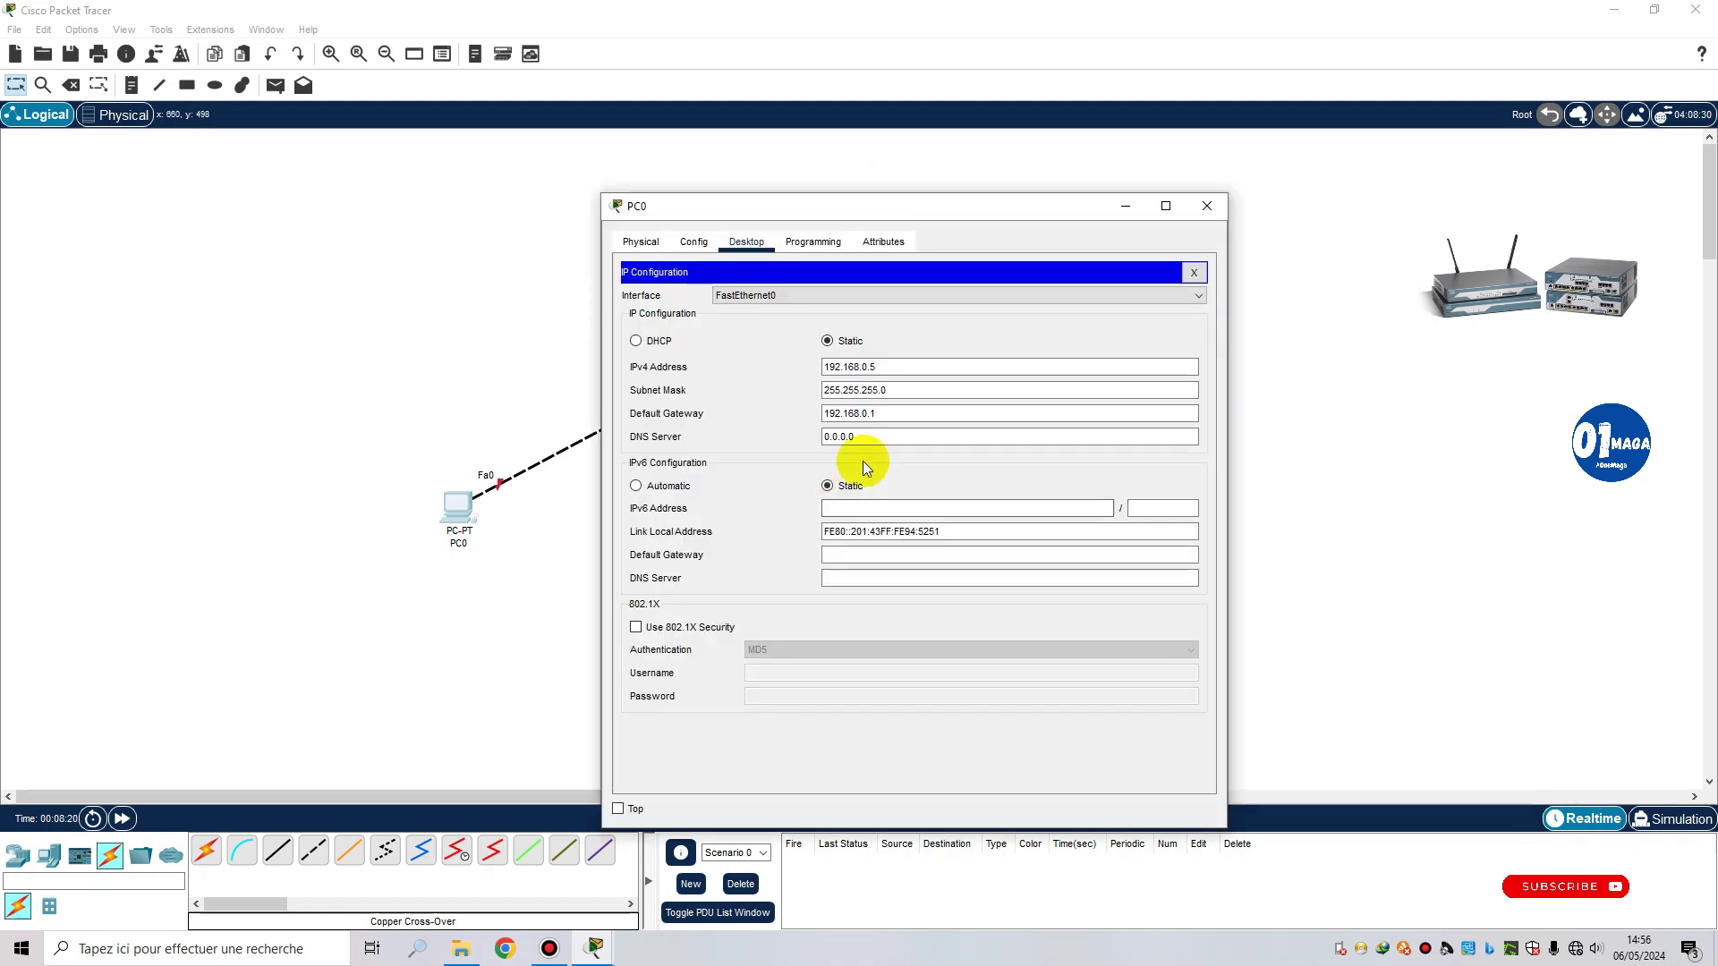
click(940, 411)
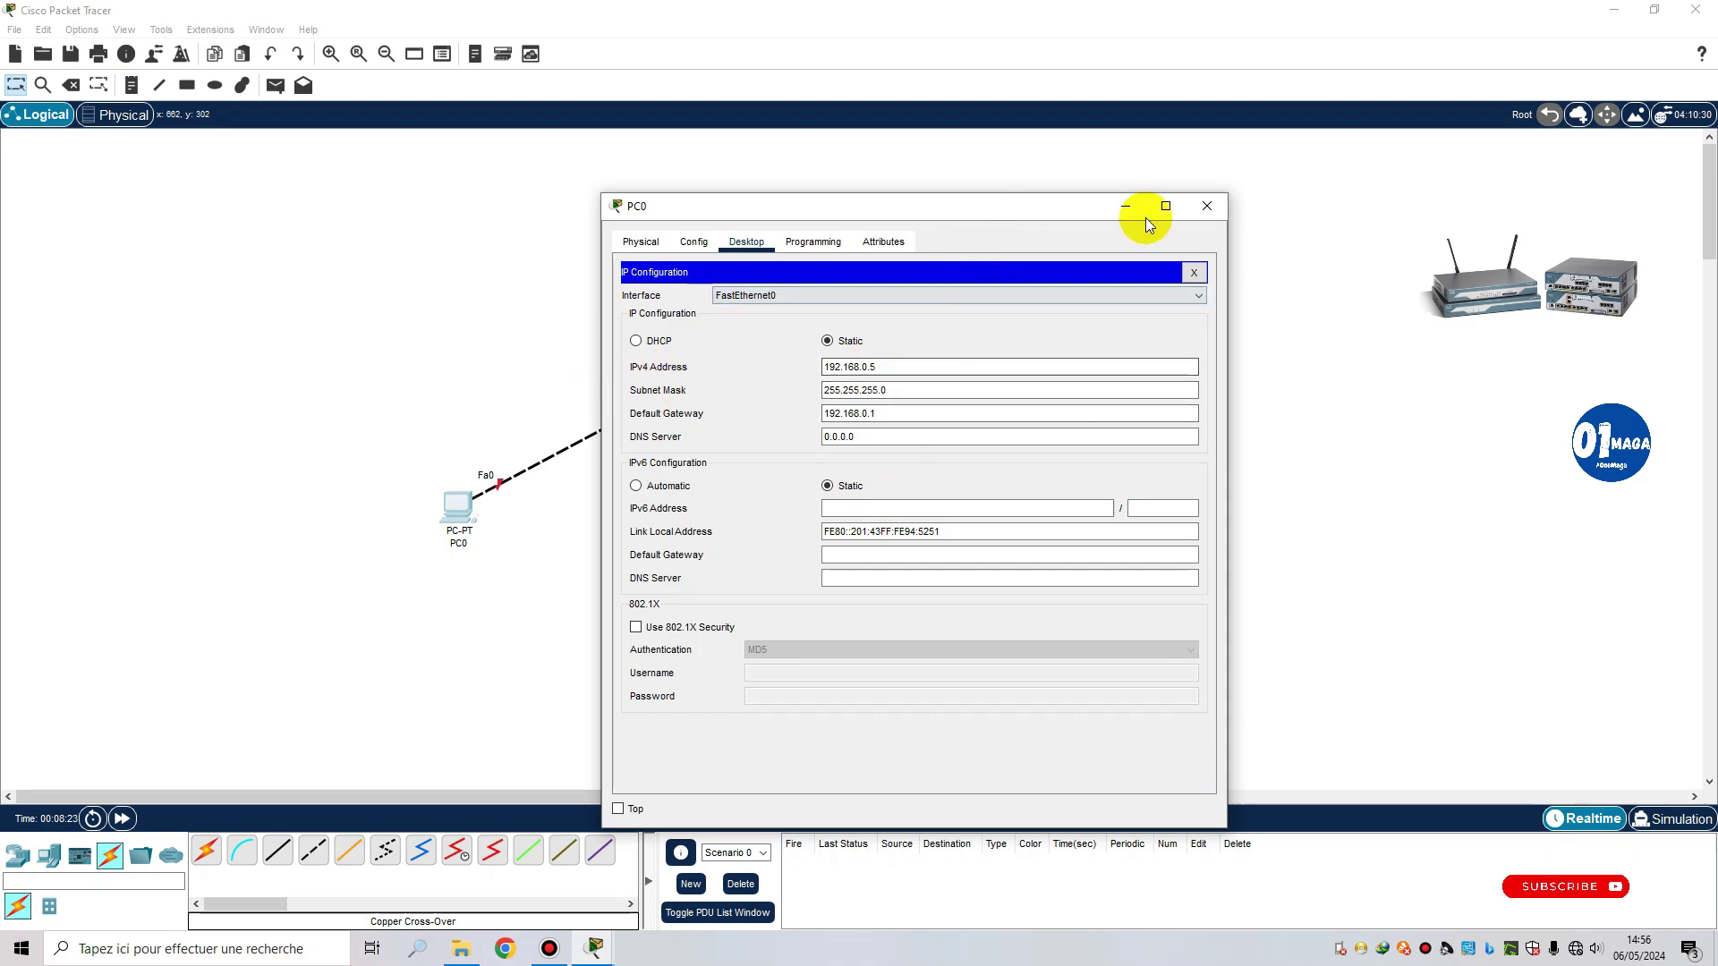
click(925, 210)
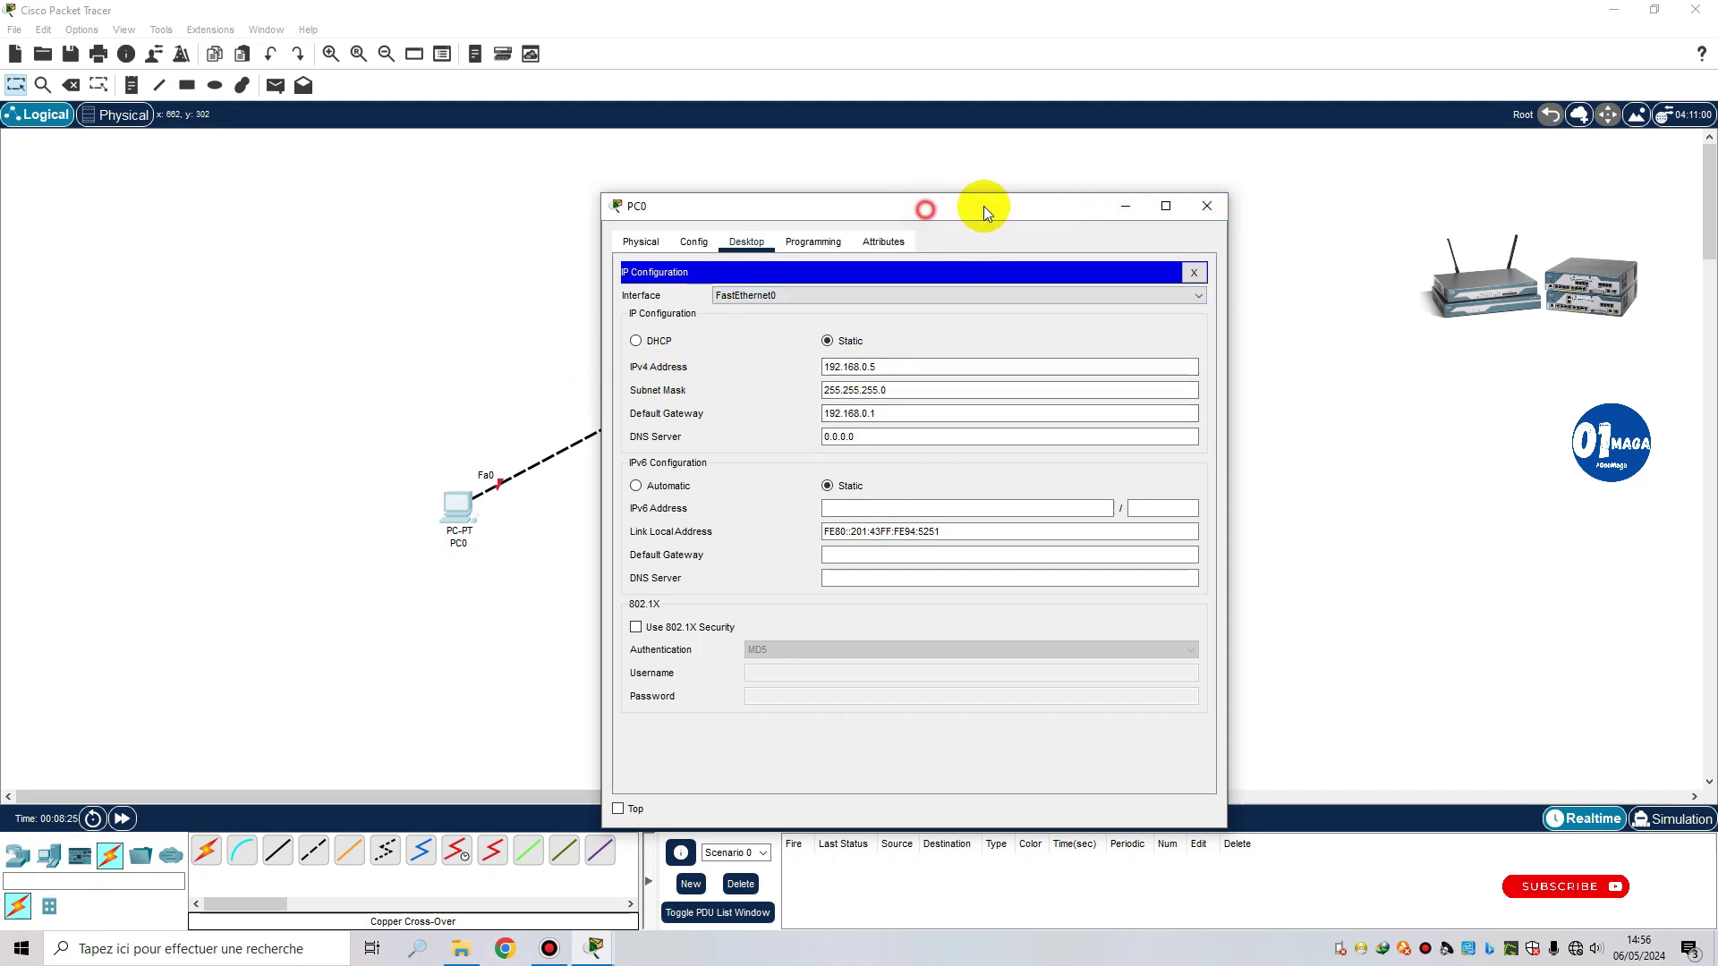
drag(984, 206, 1057, 197)
Step: Place a note beside PC0 with the line "IP 192.168.0.5", consulting PC0's IP configuration for the address
click(133, 87)
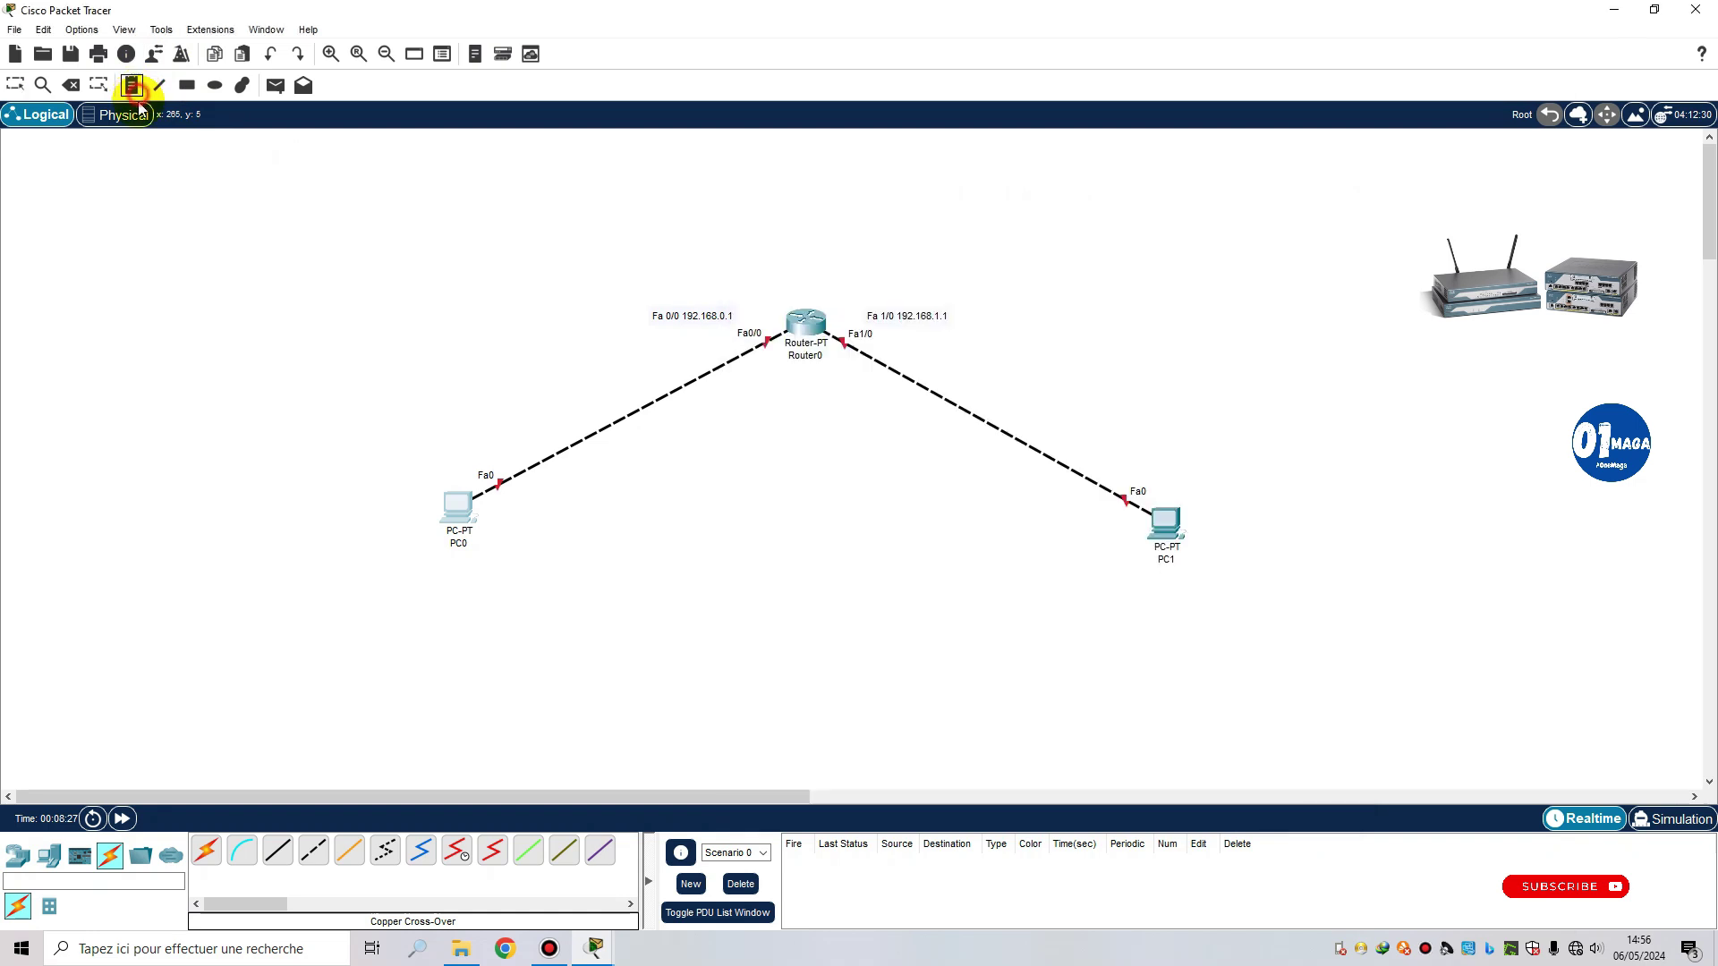
click(325, 495)
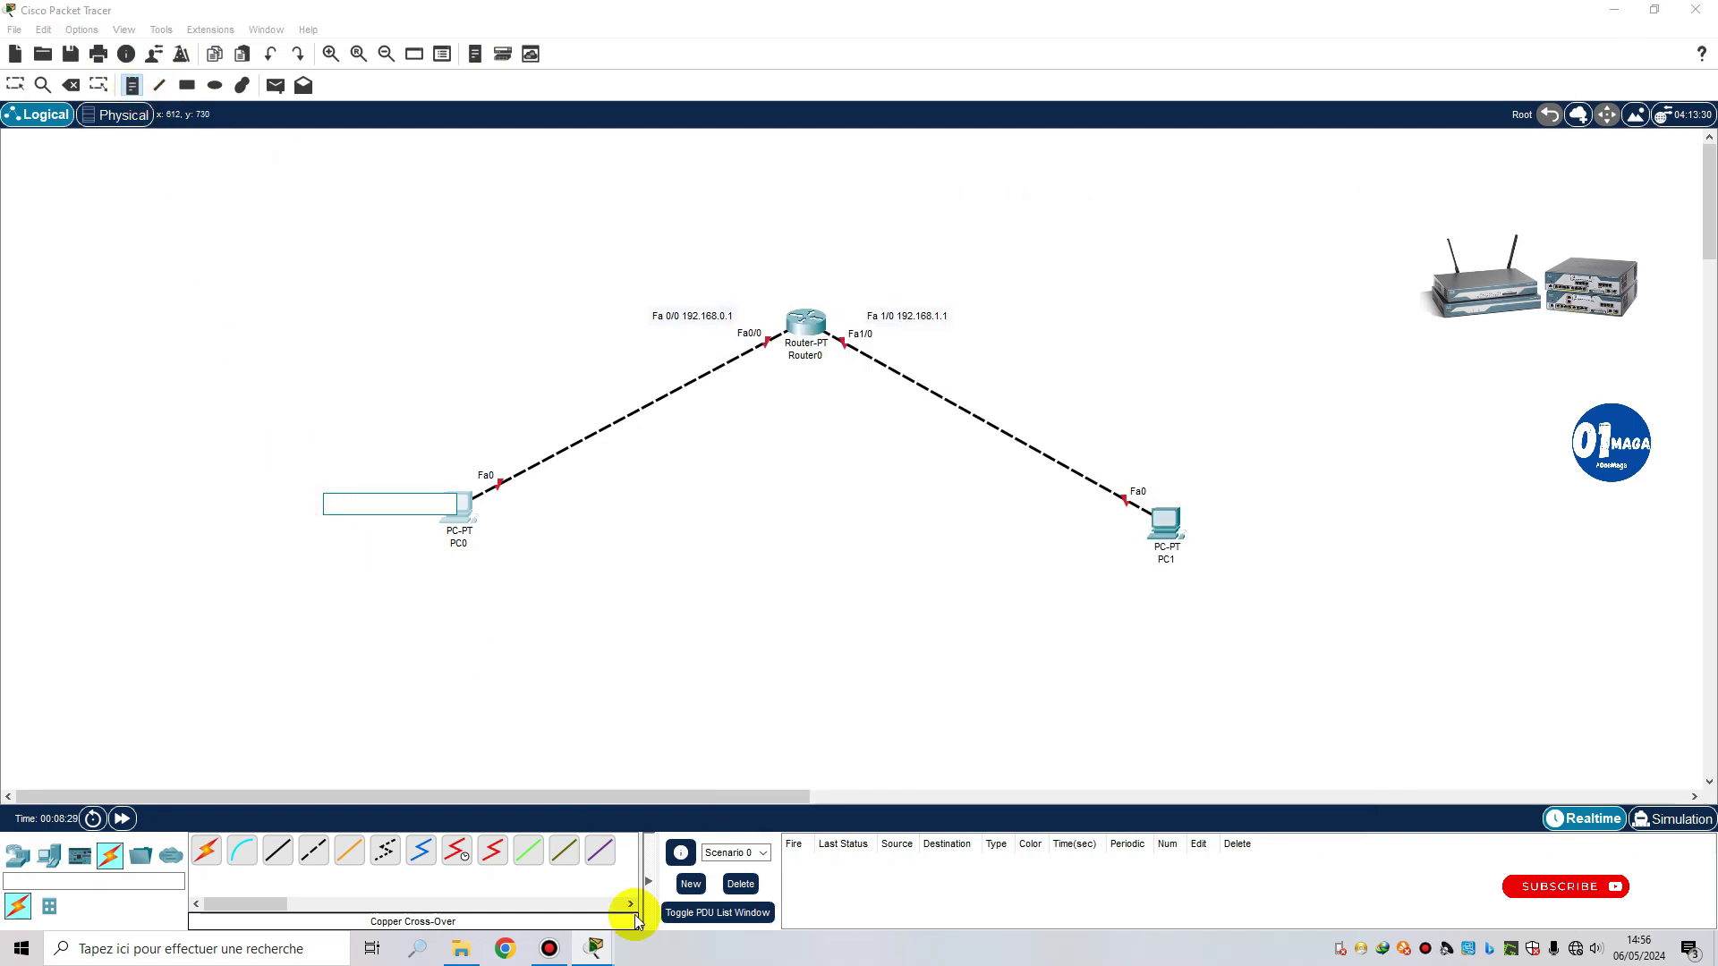
click(594, 947)
click(680, 841)
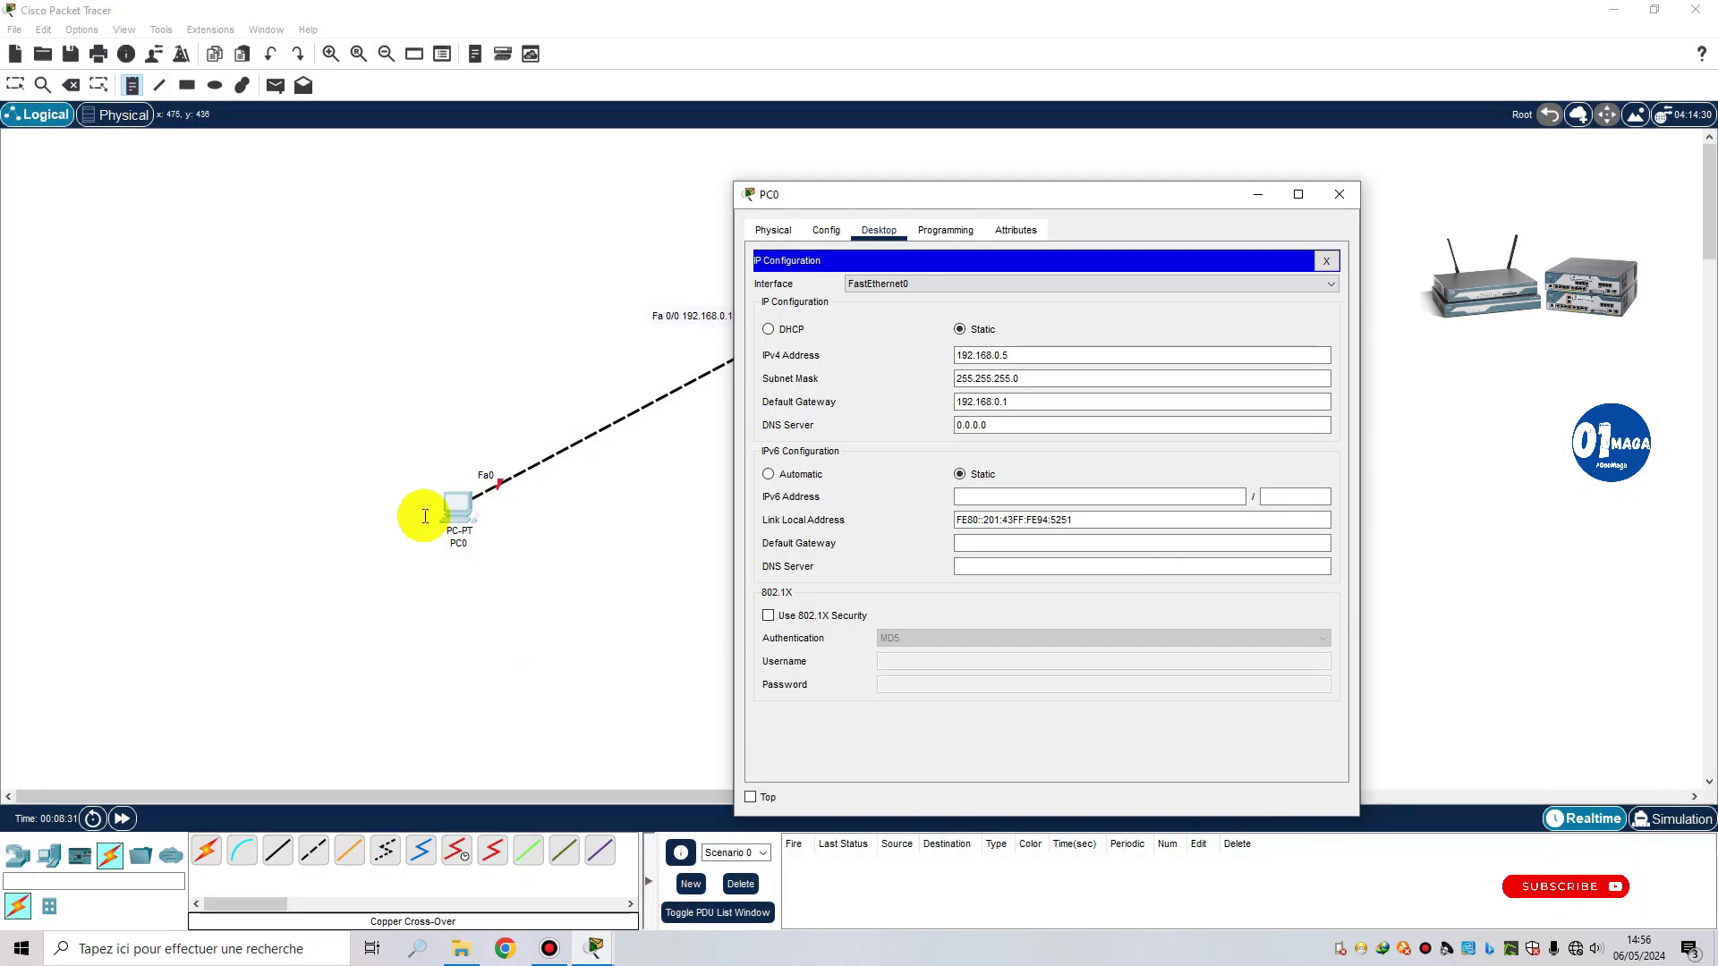
click(384, 502)
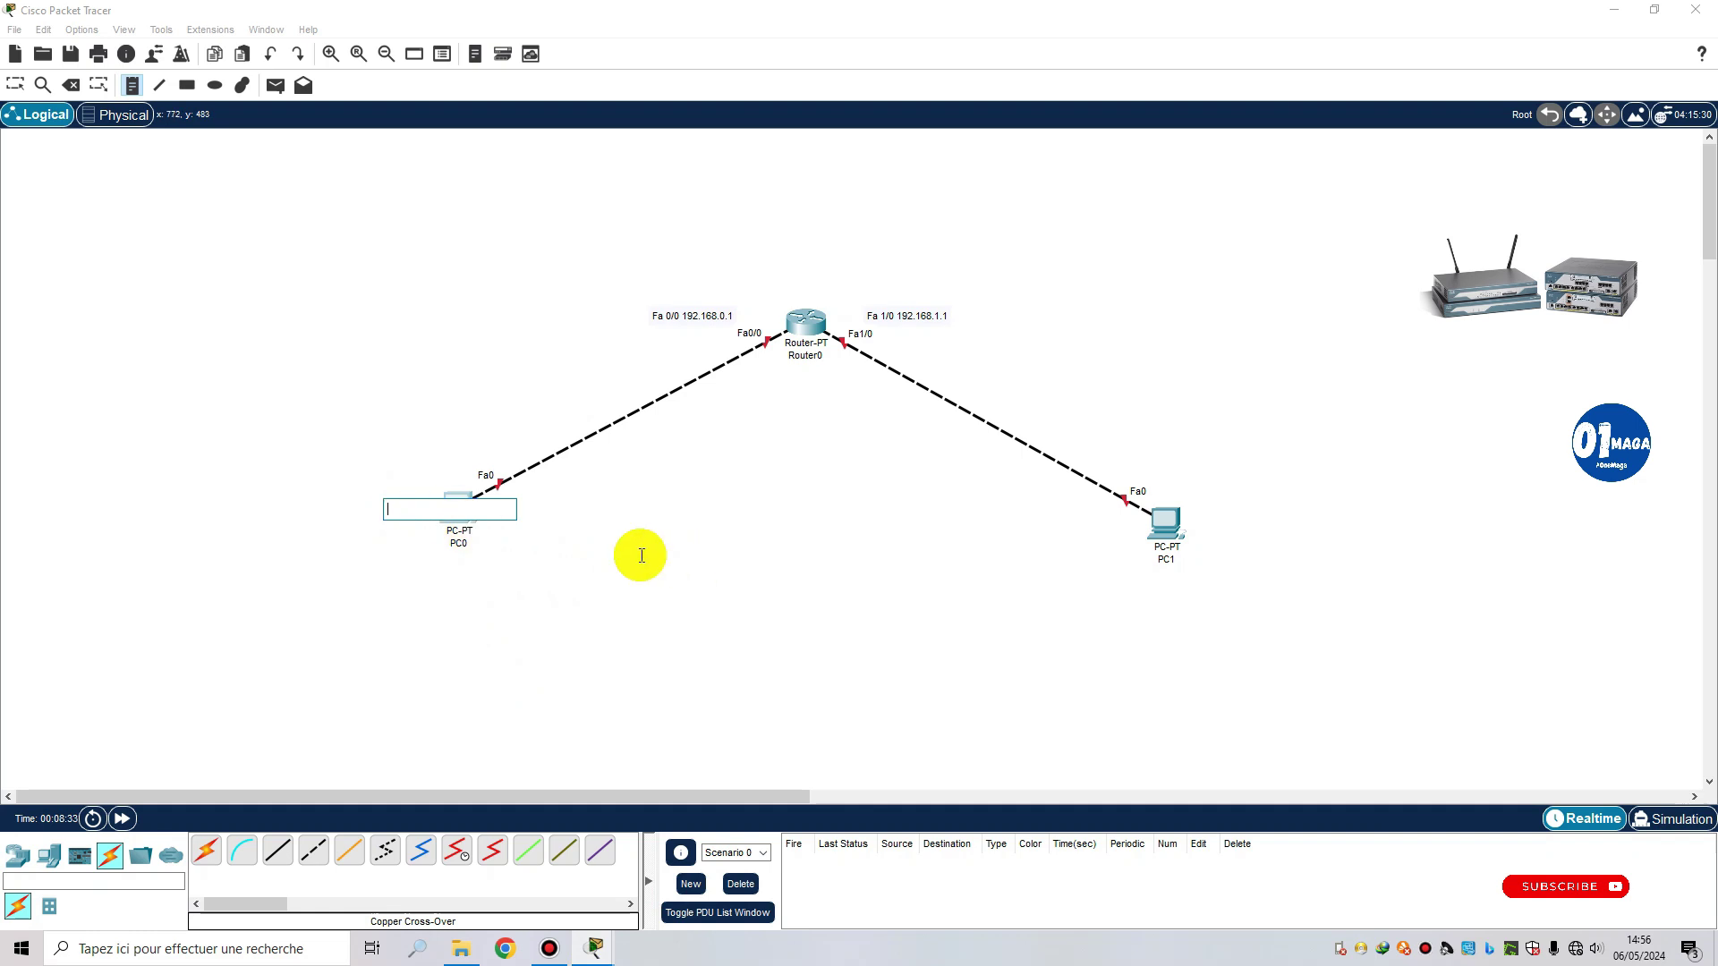
click(353, 507)
click(308, 506)
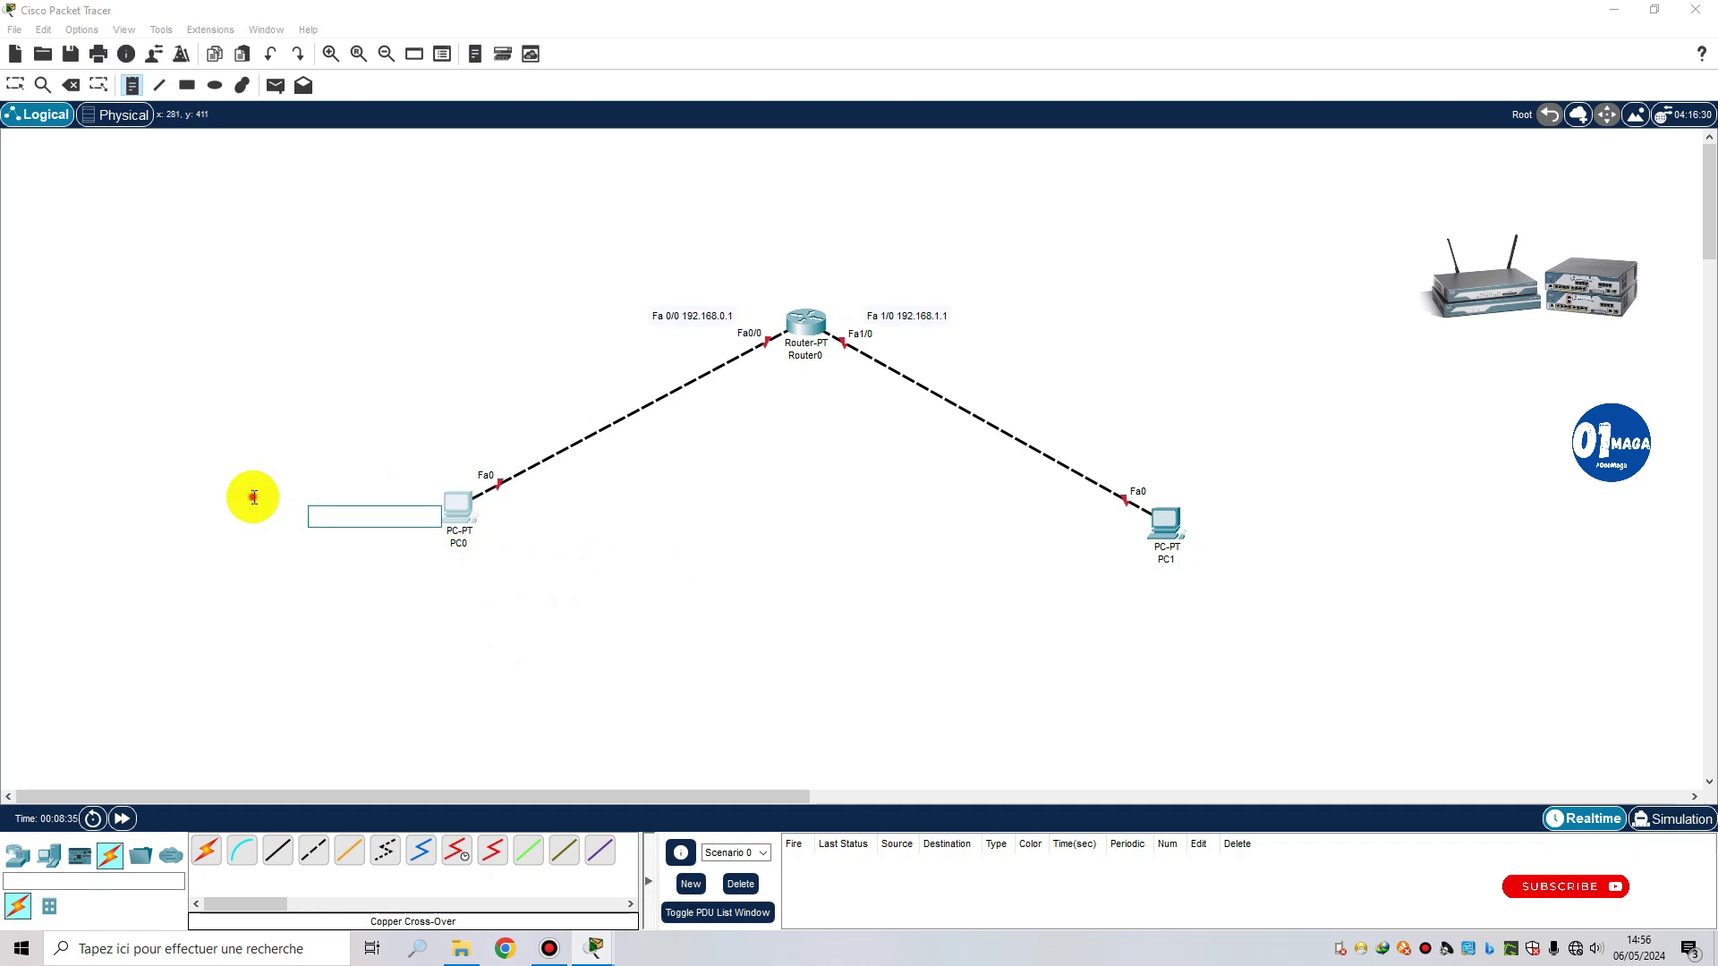
click(594, 946)
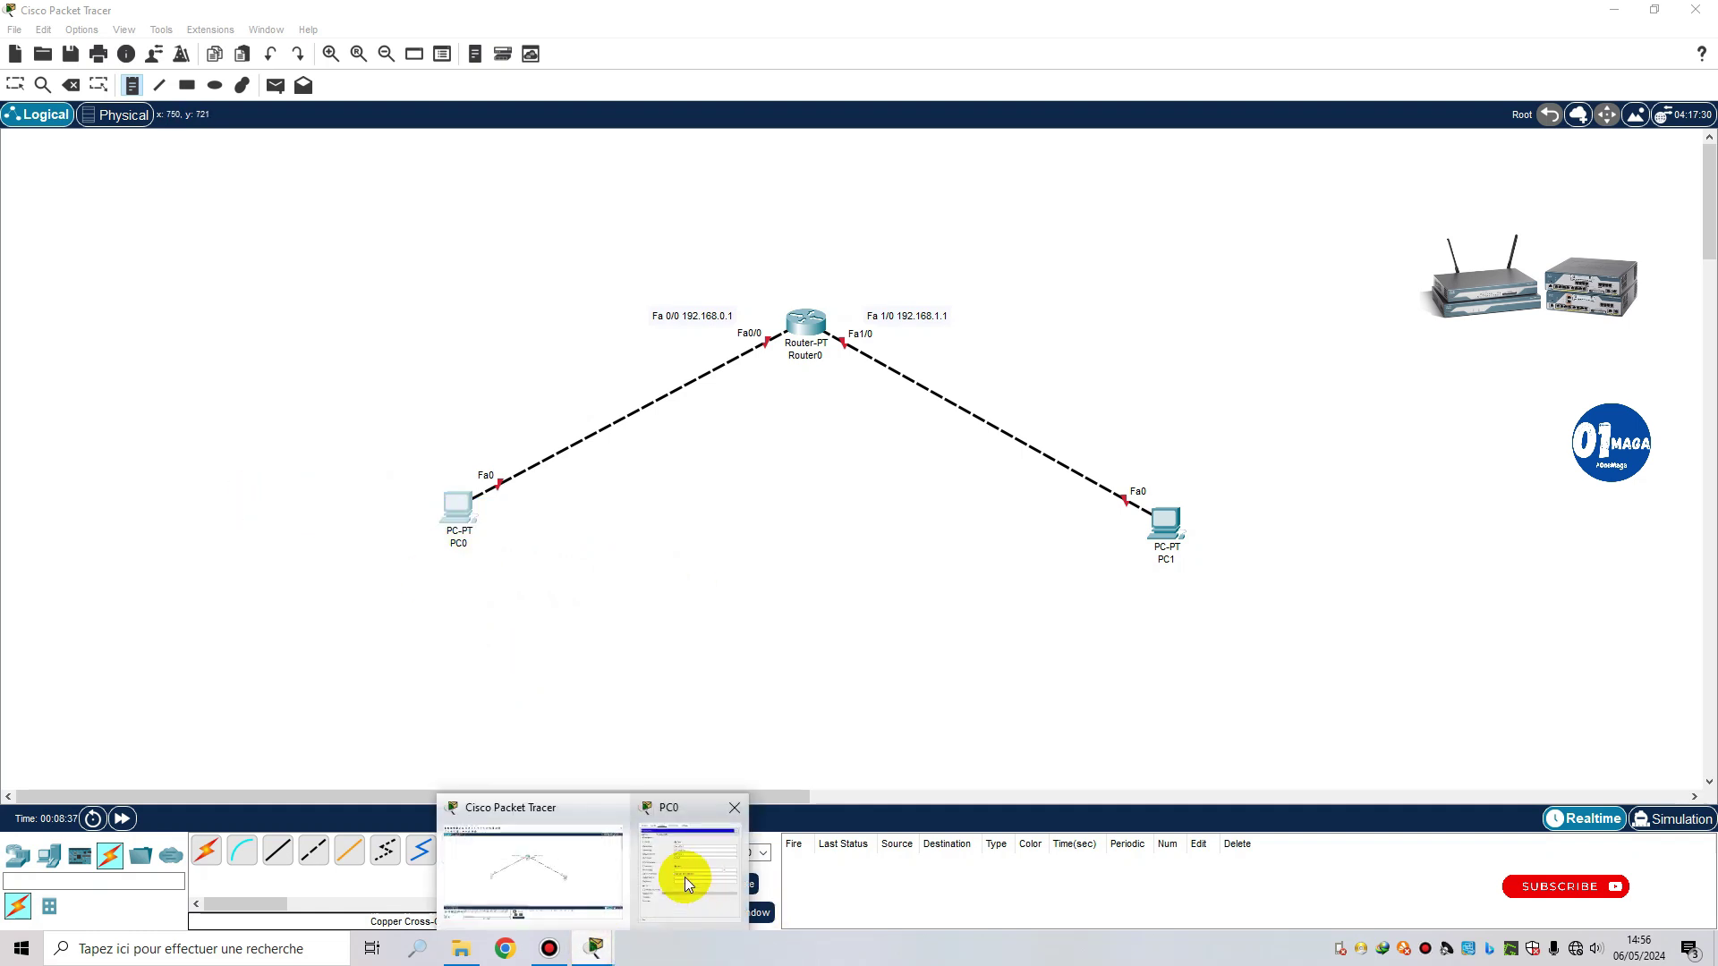
click(685, 877)
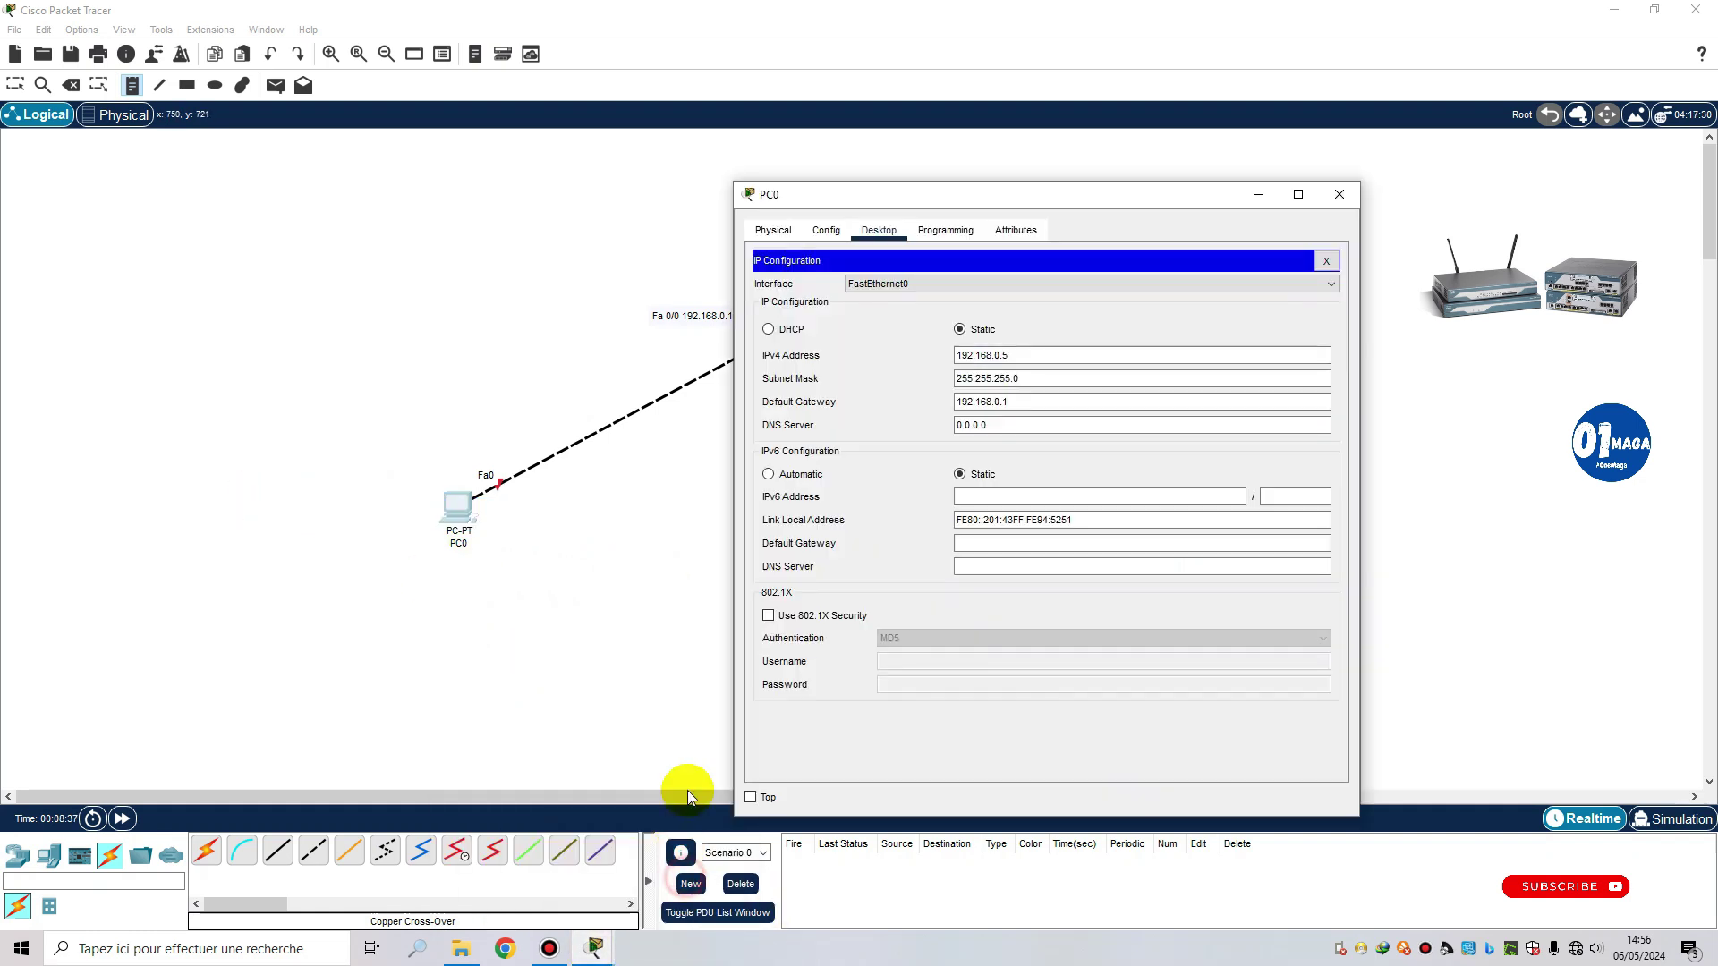
click(342, 505)
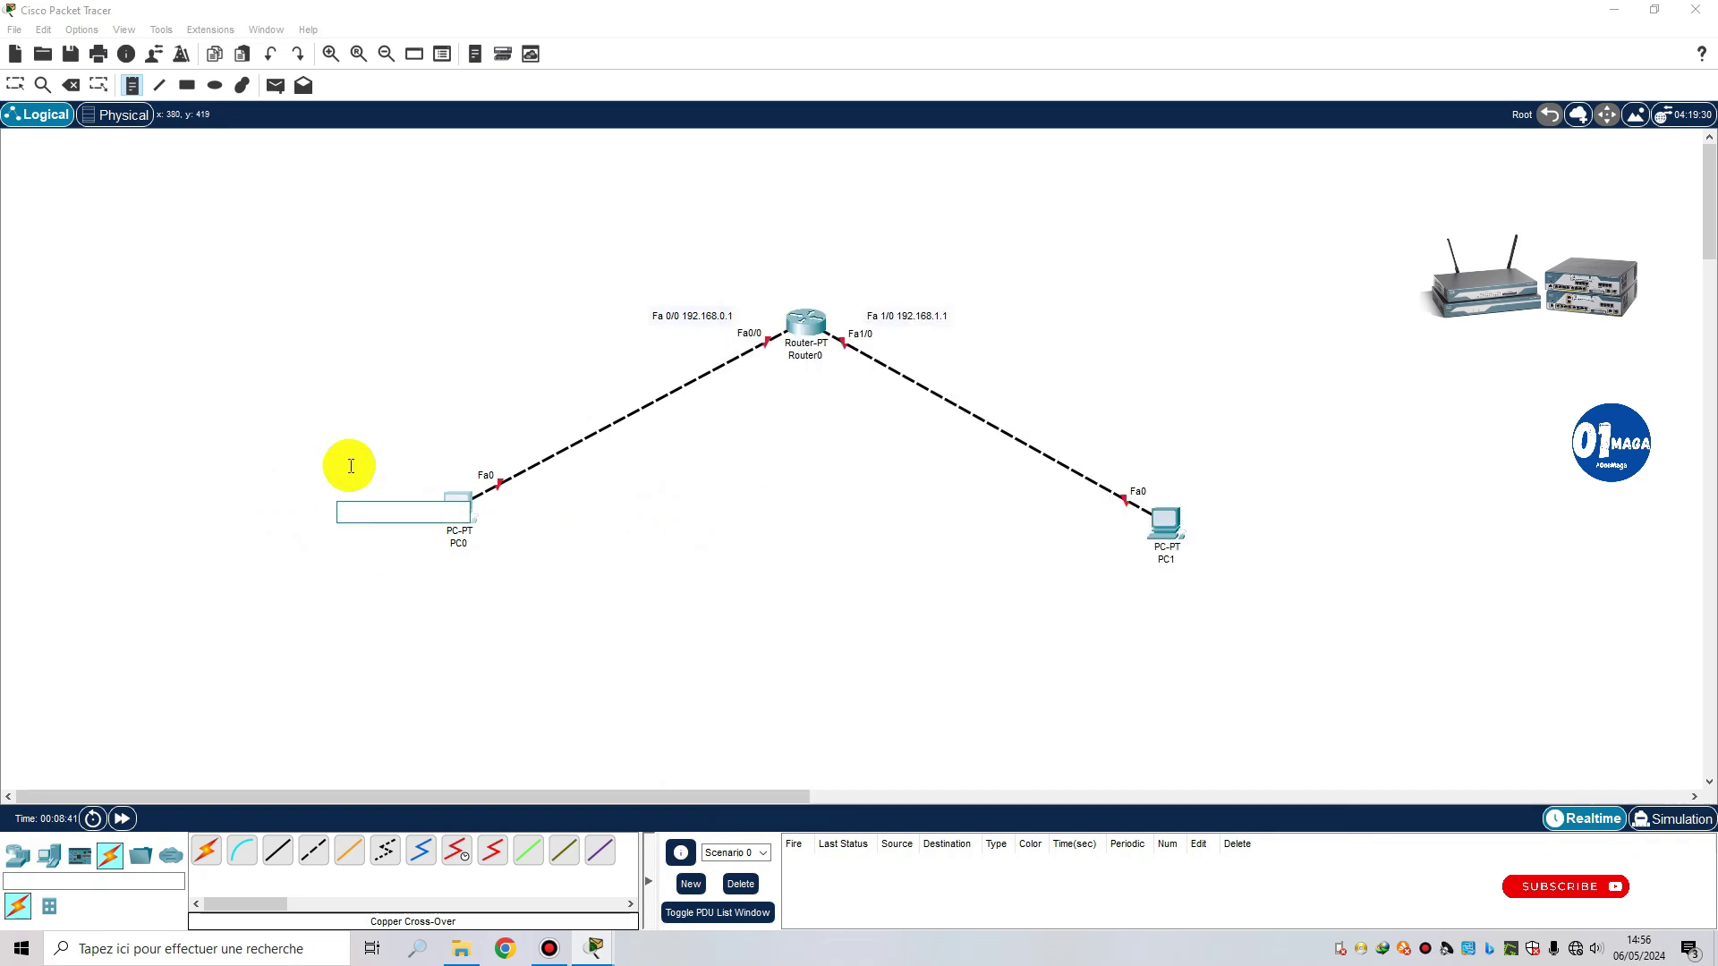
click(296, 501)
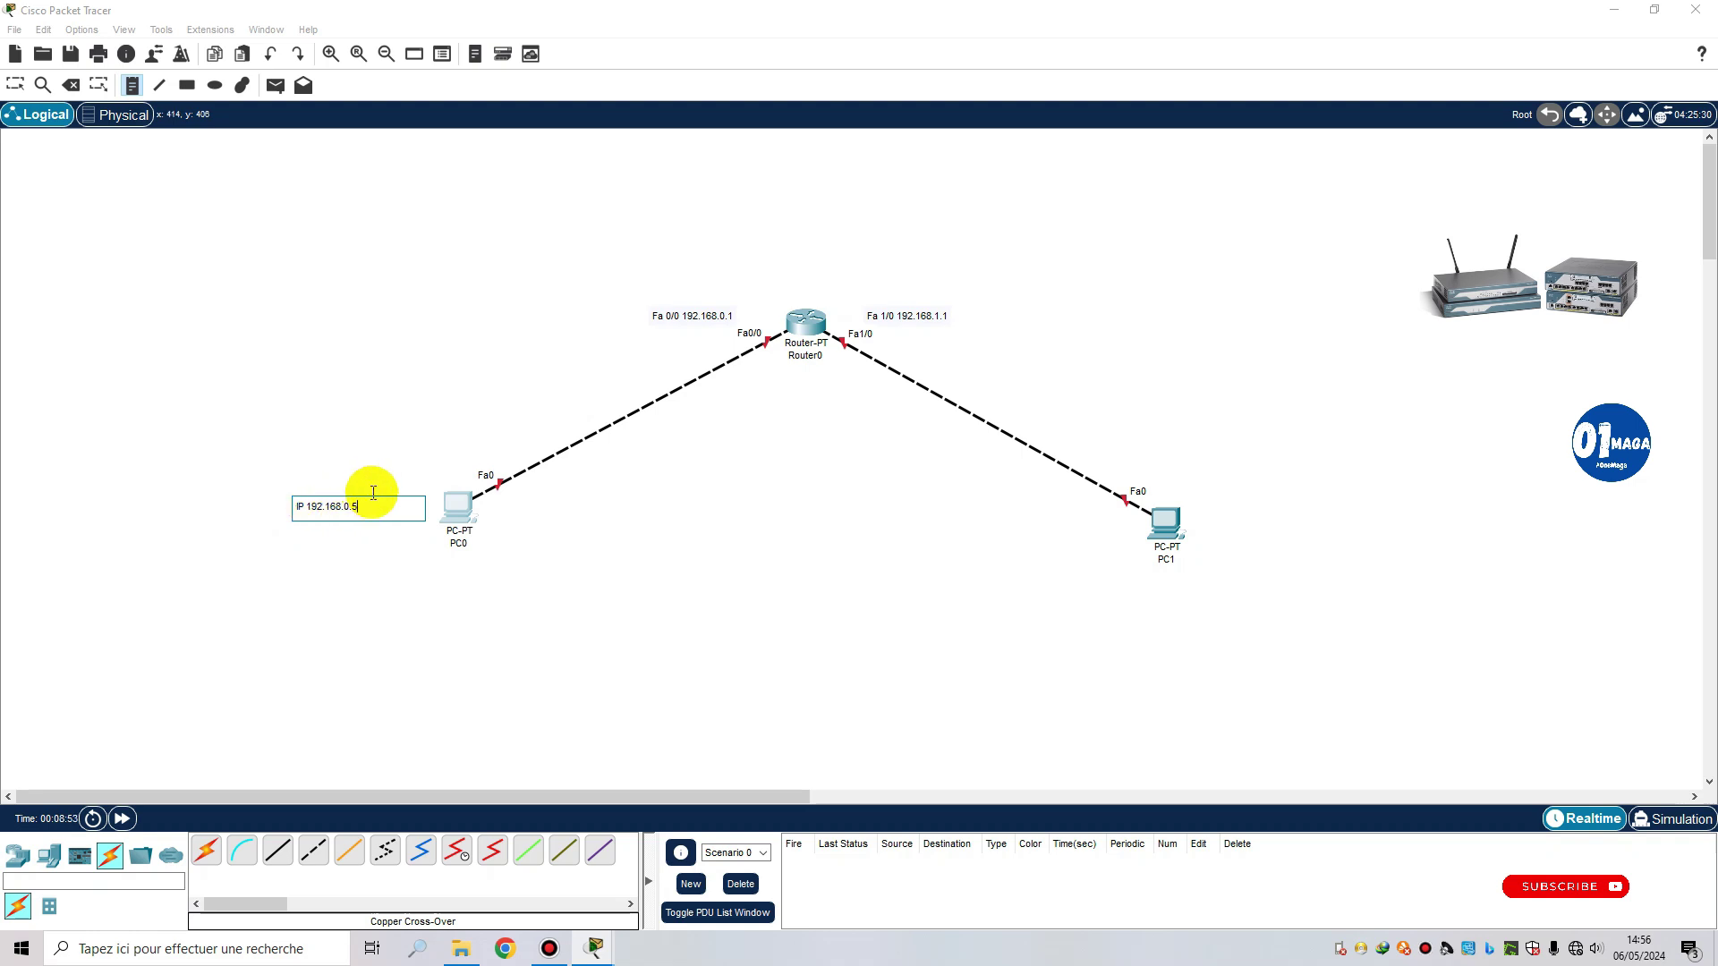
Step: Add the lines "masque de sous reseau 255.255.255.0" and "Gateway : 192.168.0.1" to PC0's note
key(Return)
text(masq)
text(ue de sous reseau 2525.2)
key(BackSpace)
key(BackSpace)
key(BackSpace)
key(BackSpace)
text(5.255.)
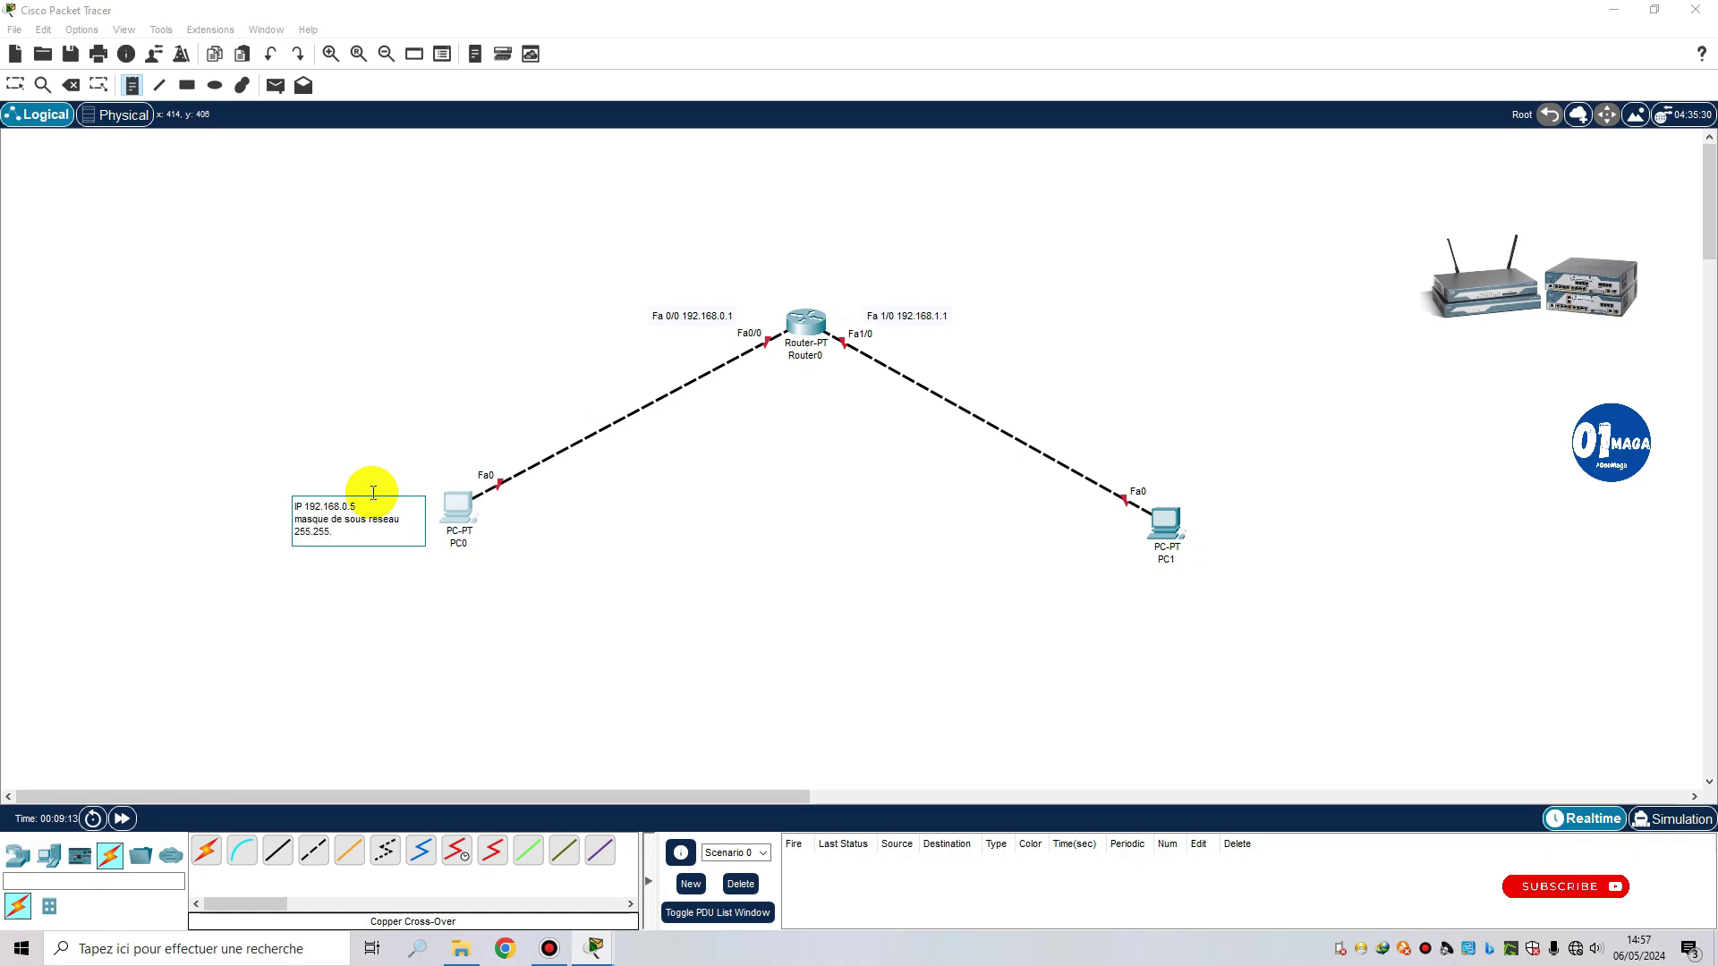
text(255.0)
key(Return)
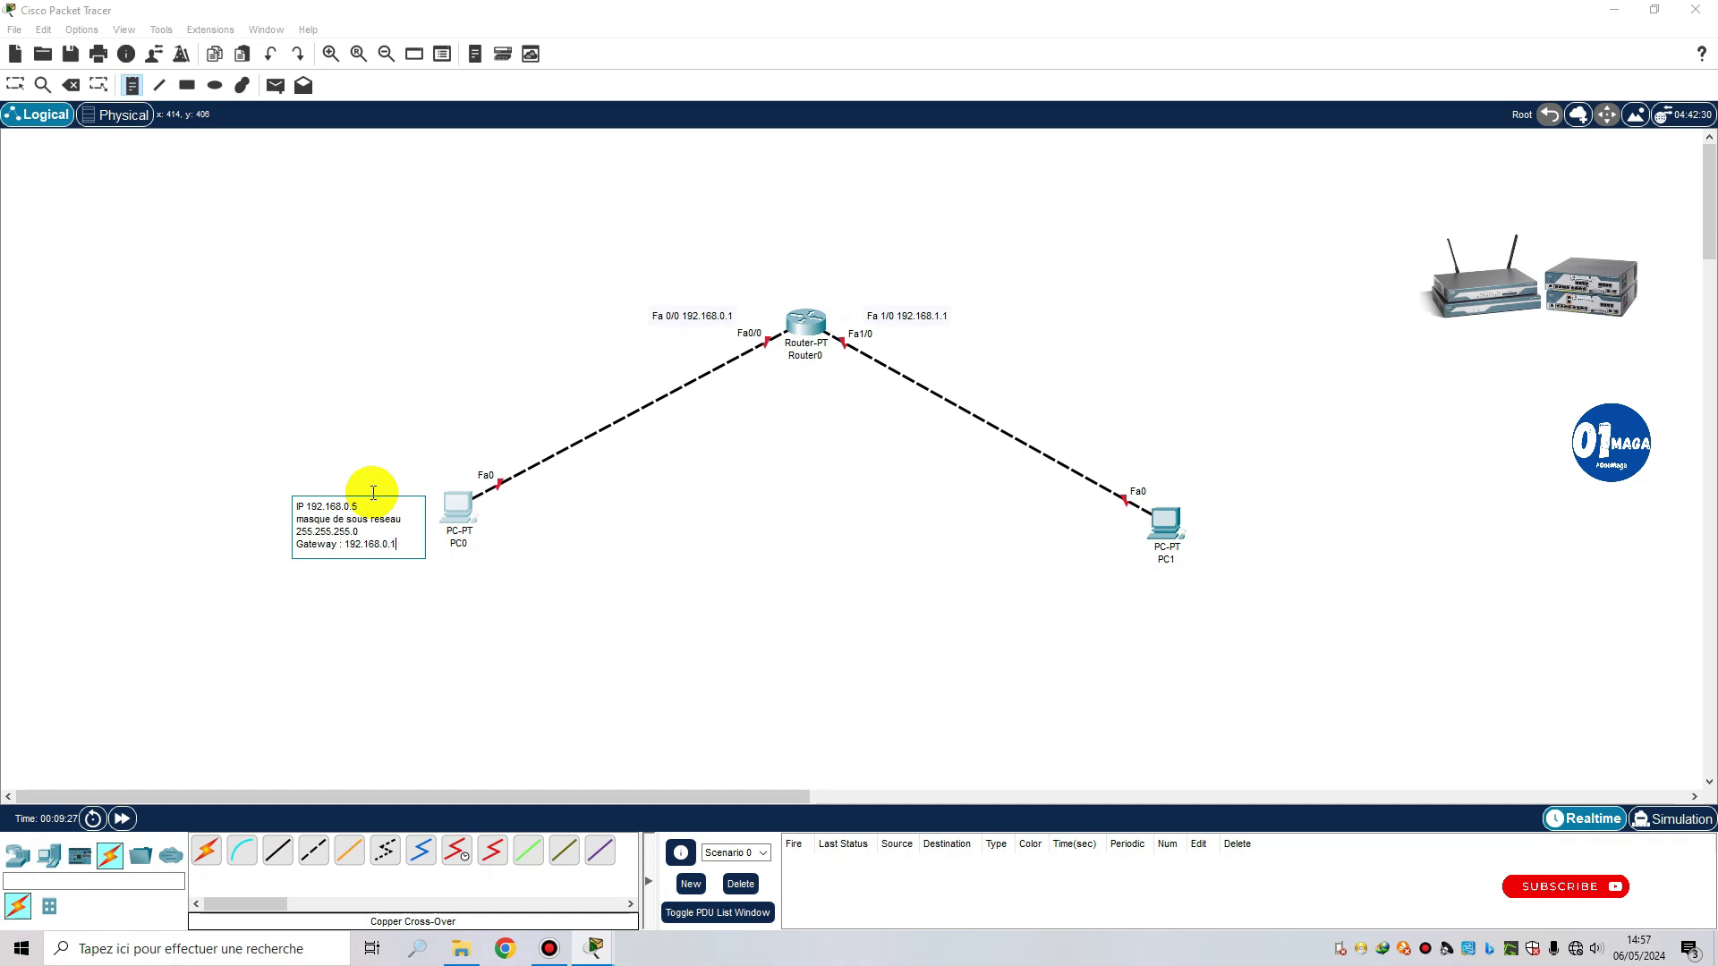
Step: Finish PC0's note and move it away from the PC so that it no longer covers the icon
click(371, 583)
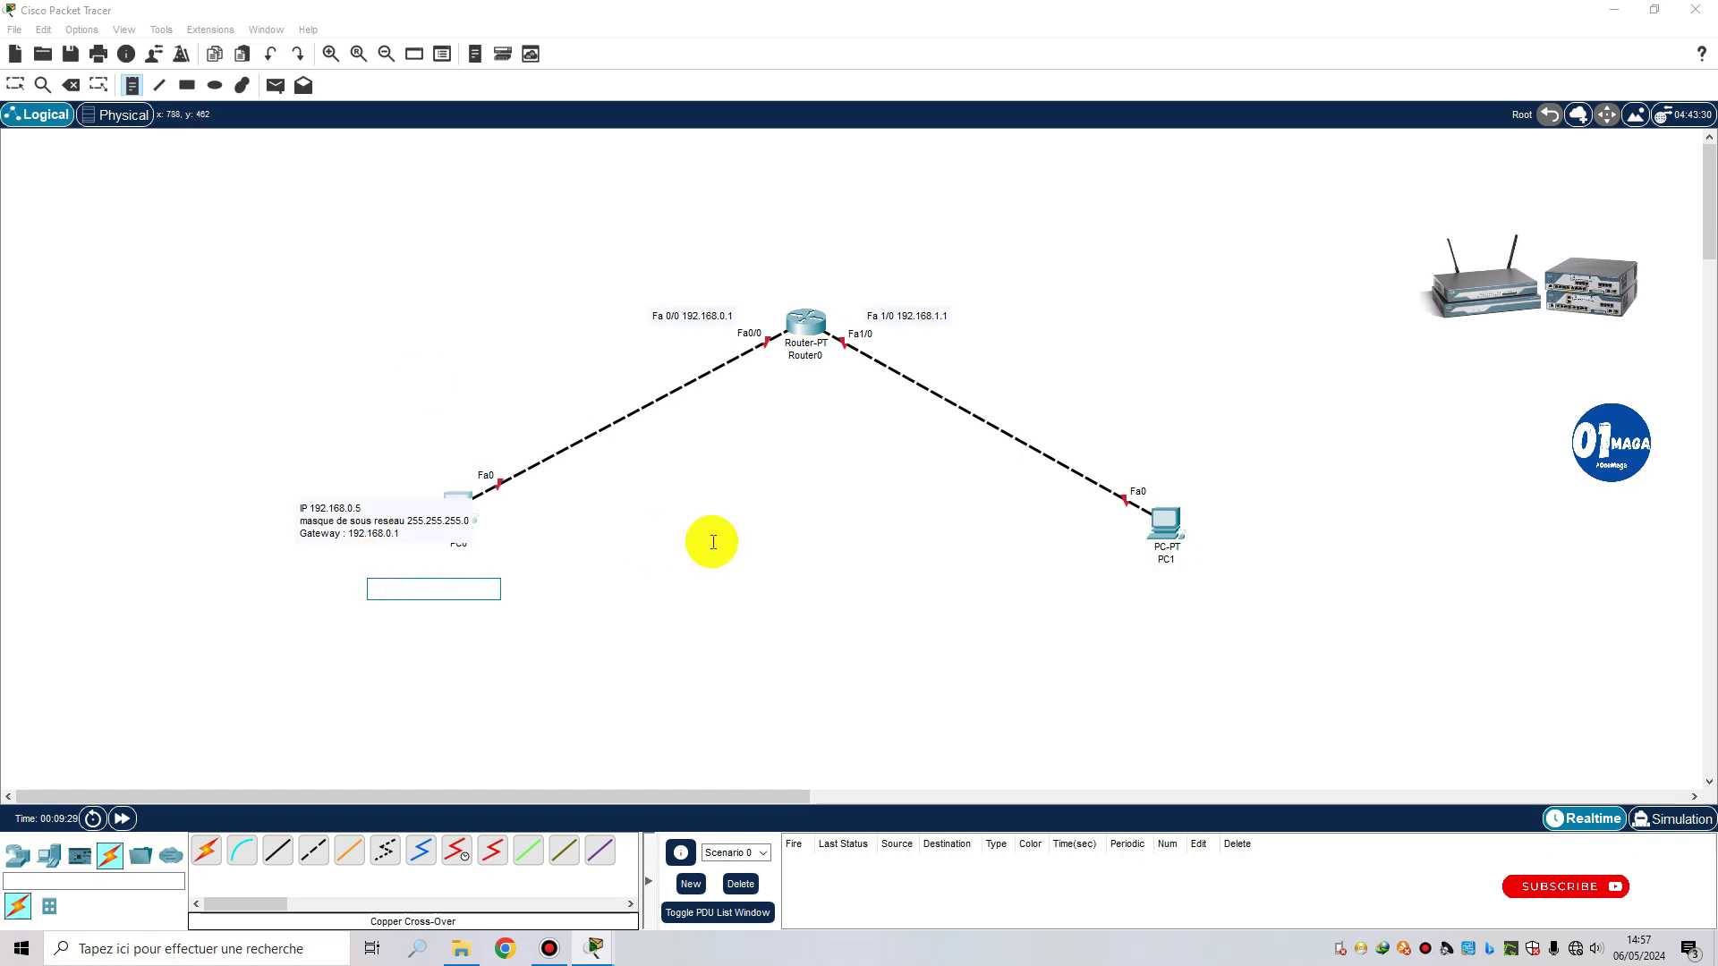
click(16, 85)
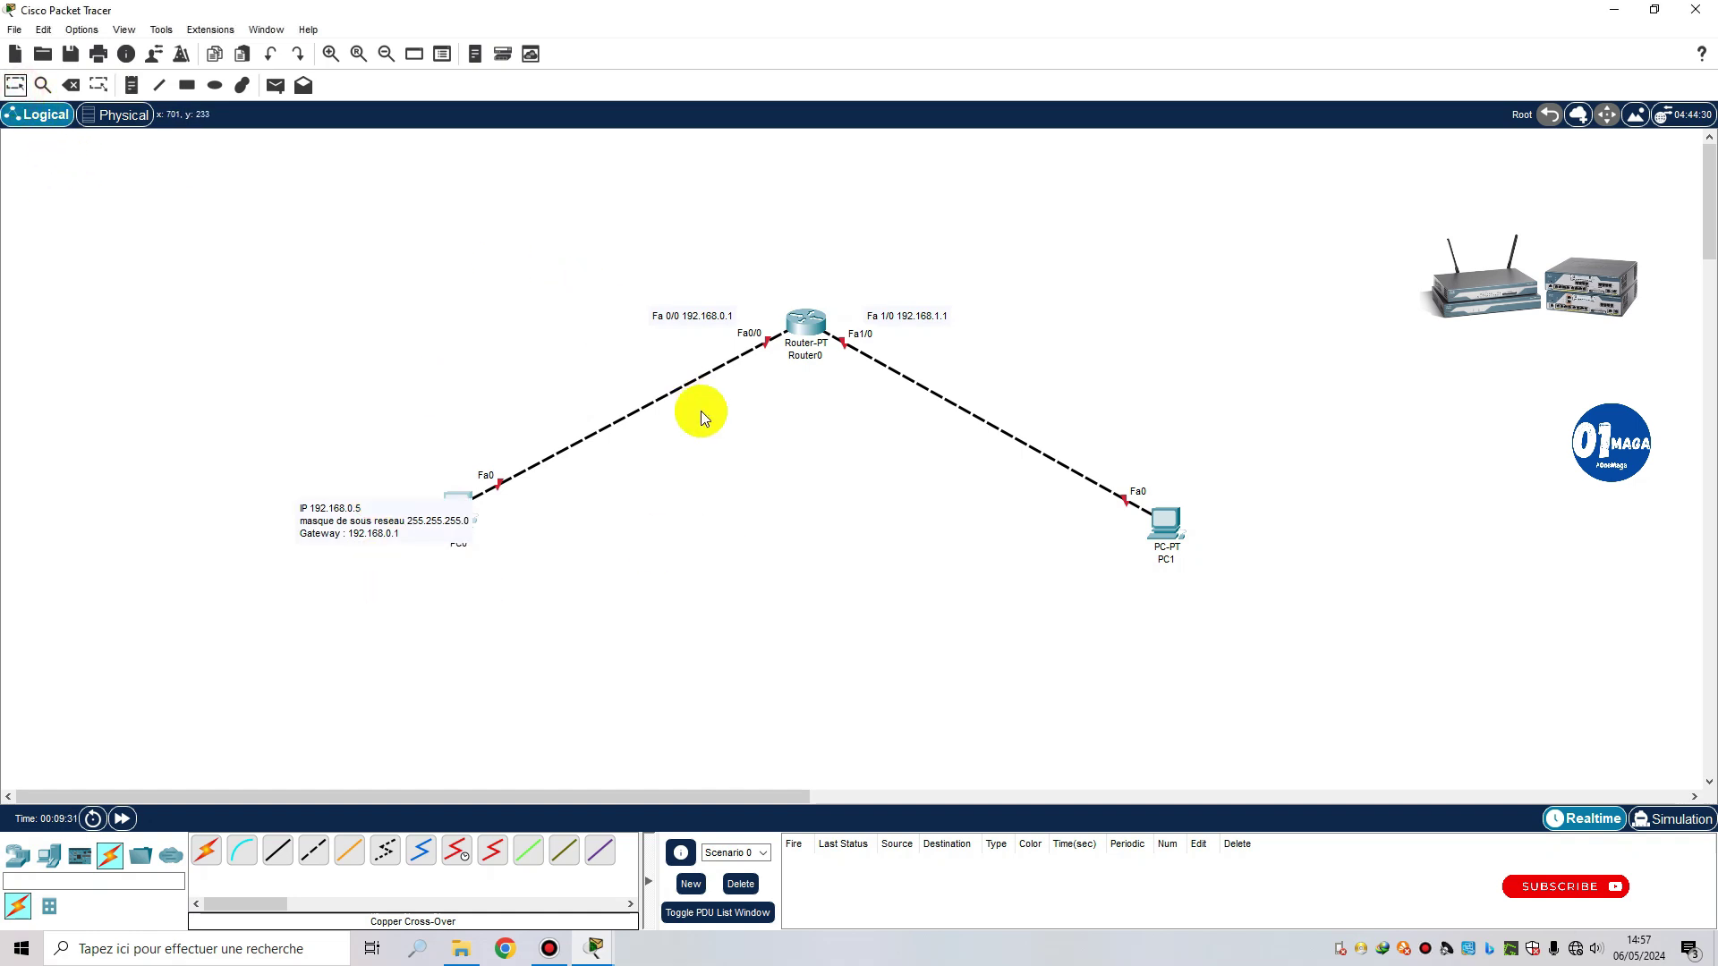
drag(337, 519, 258, 525)
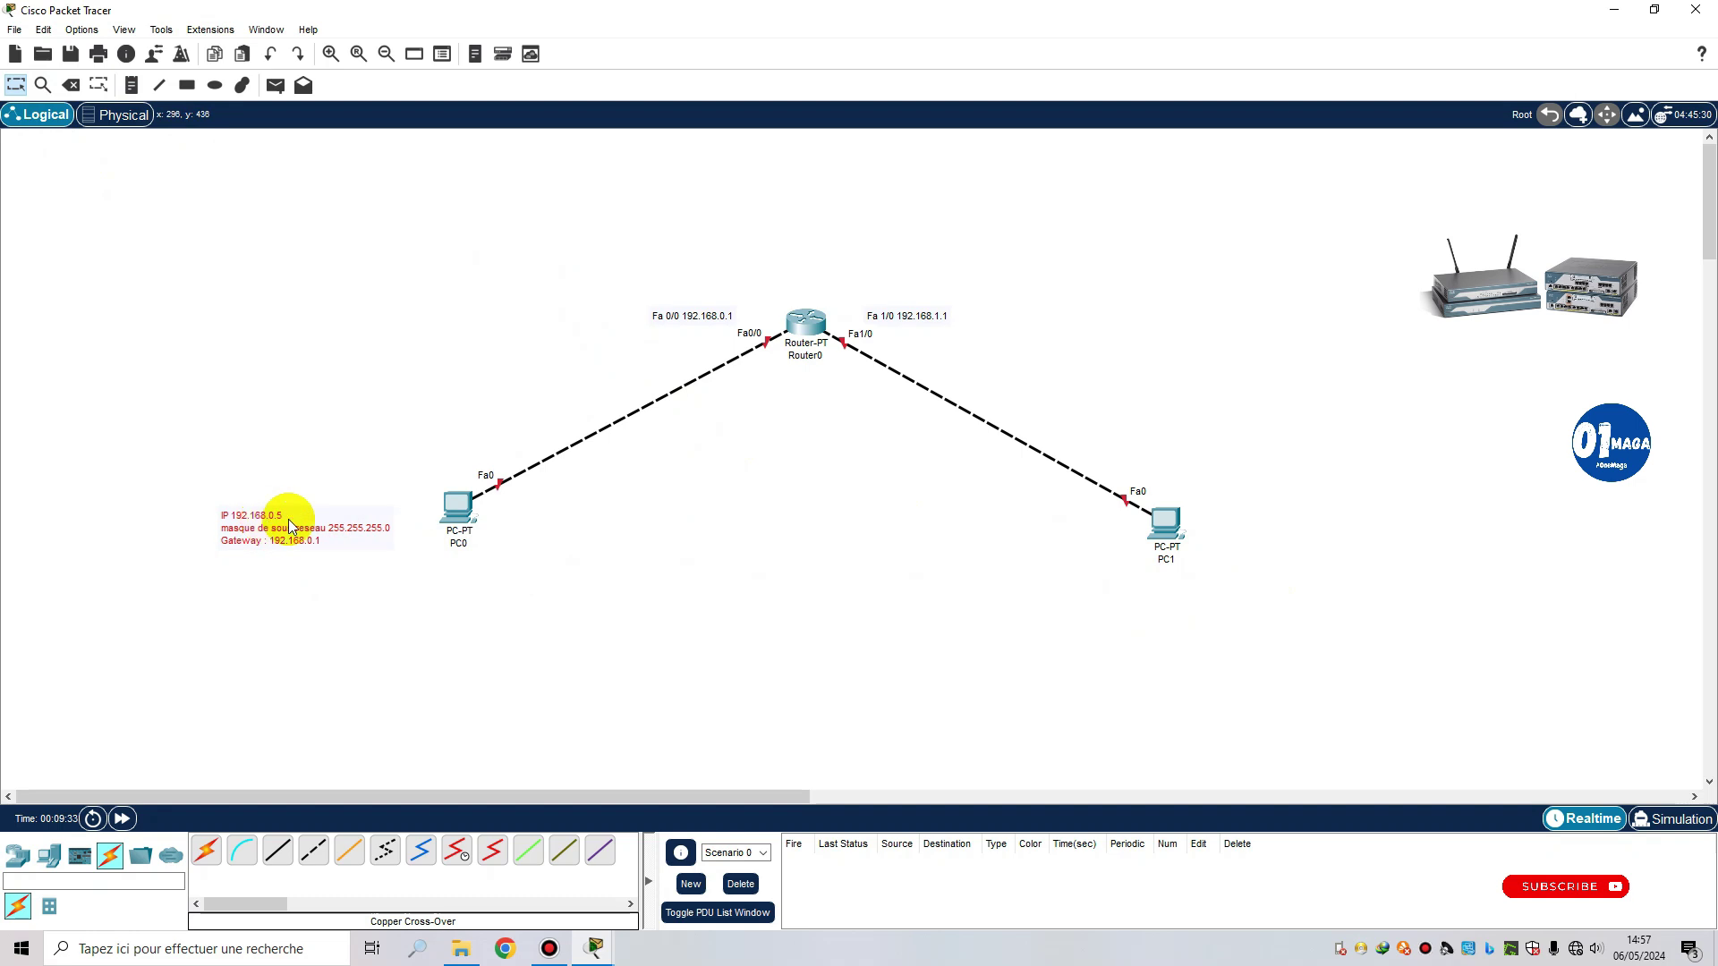
Step: Open PC1's IP configuration, move its window away from the topology, and set the static IPv4 address to 192.168.1.10
double_click(1166, 526)
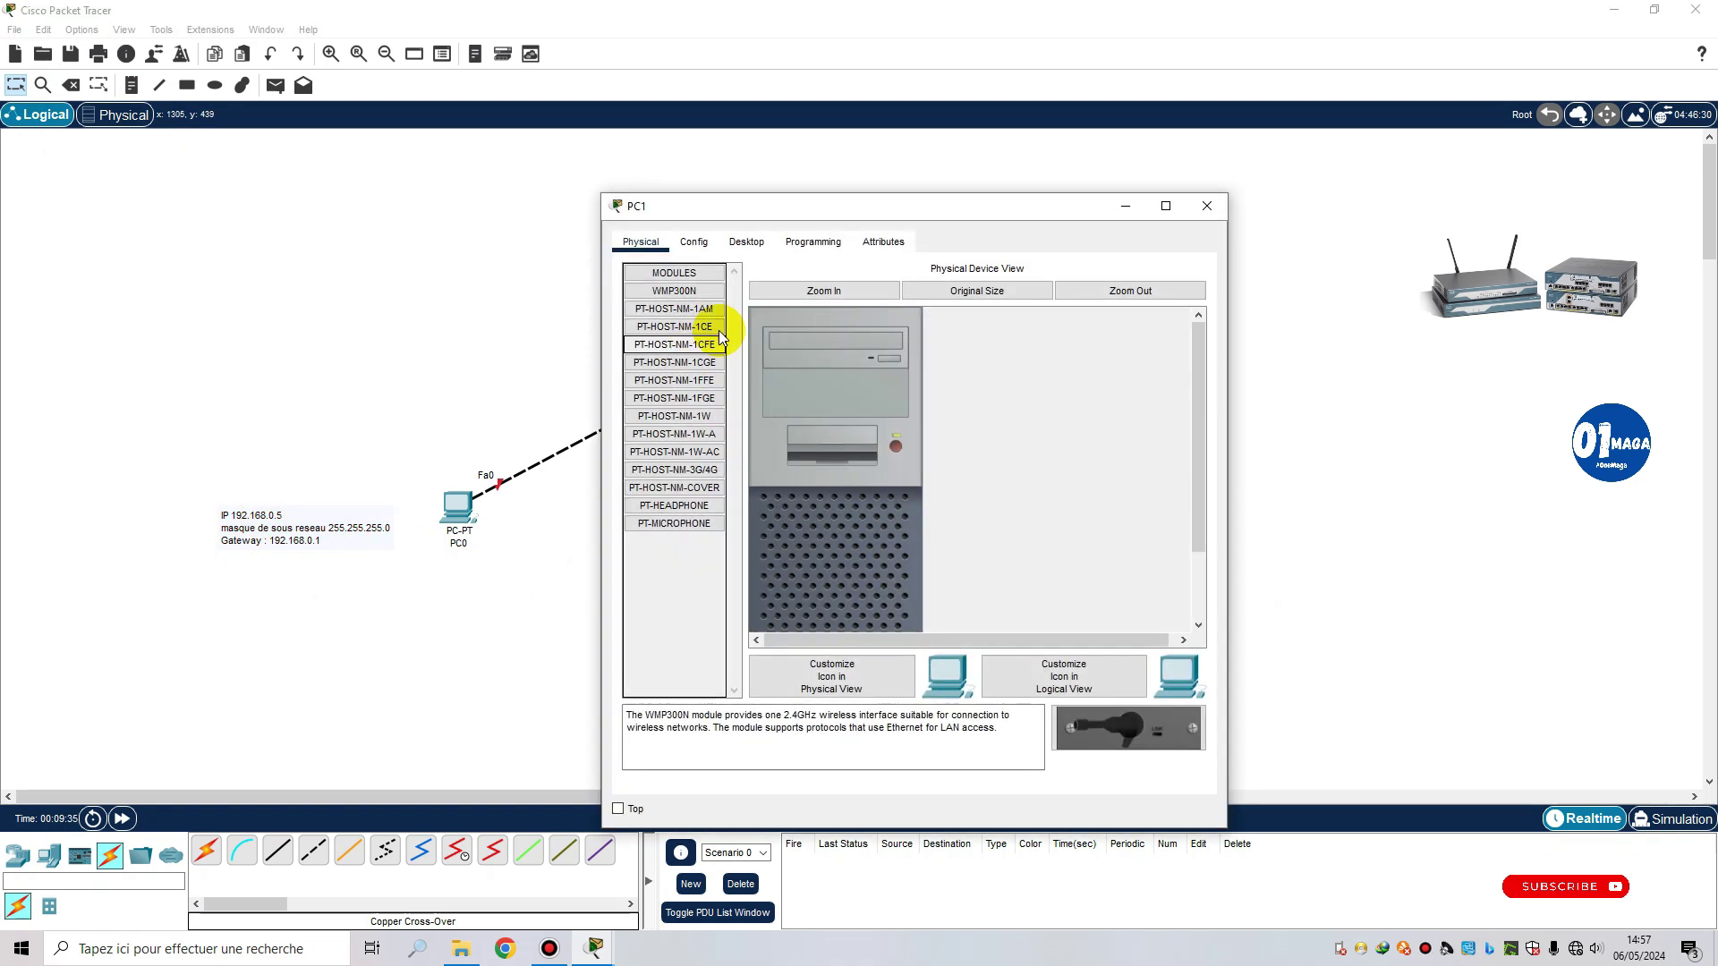
click(697, 243)
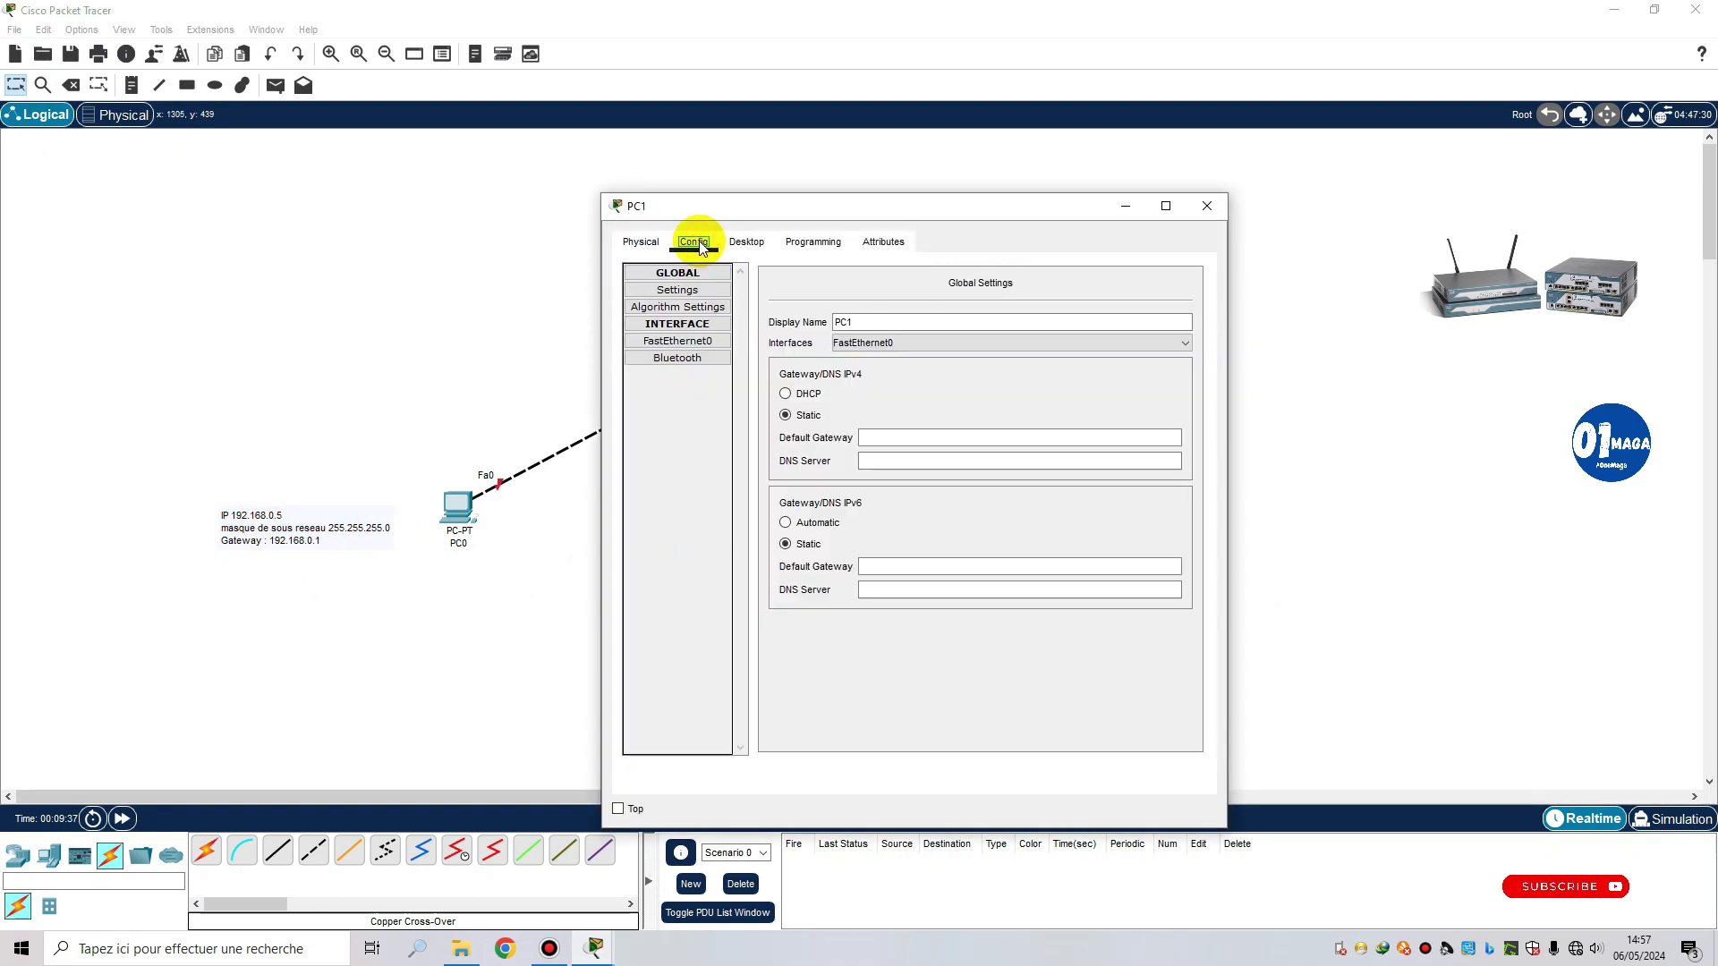
click(747, 247)
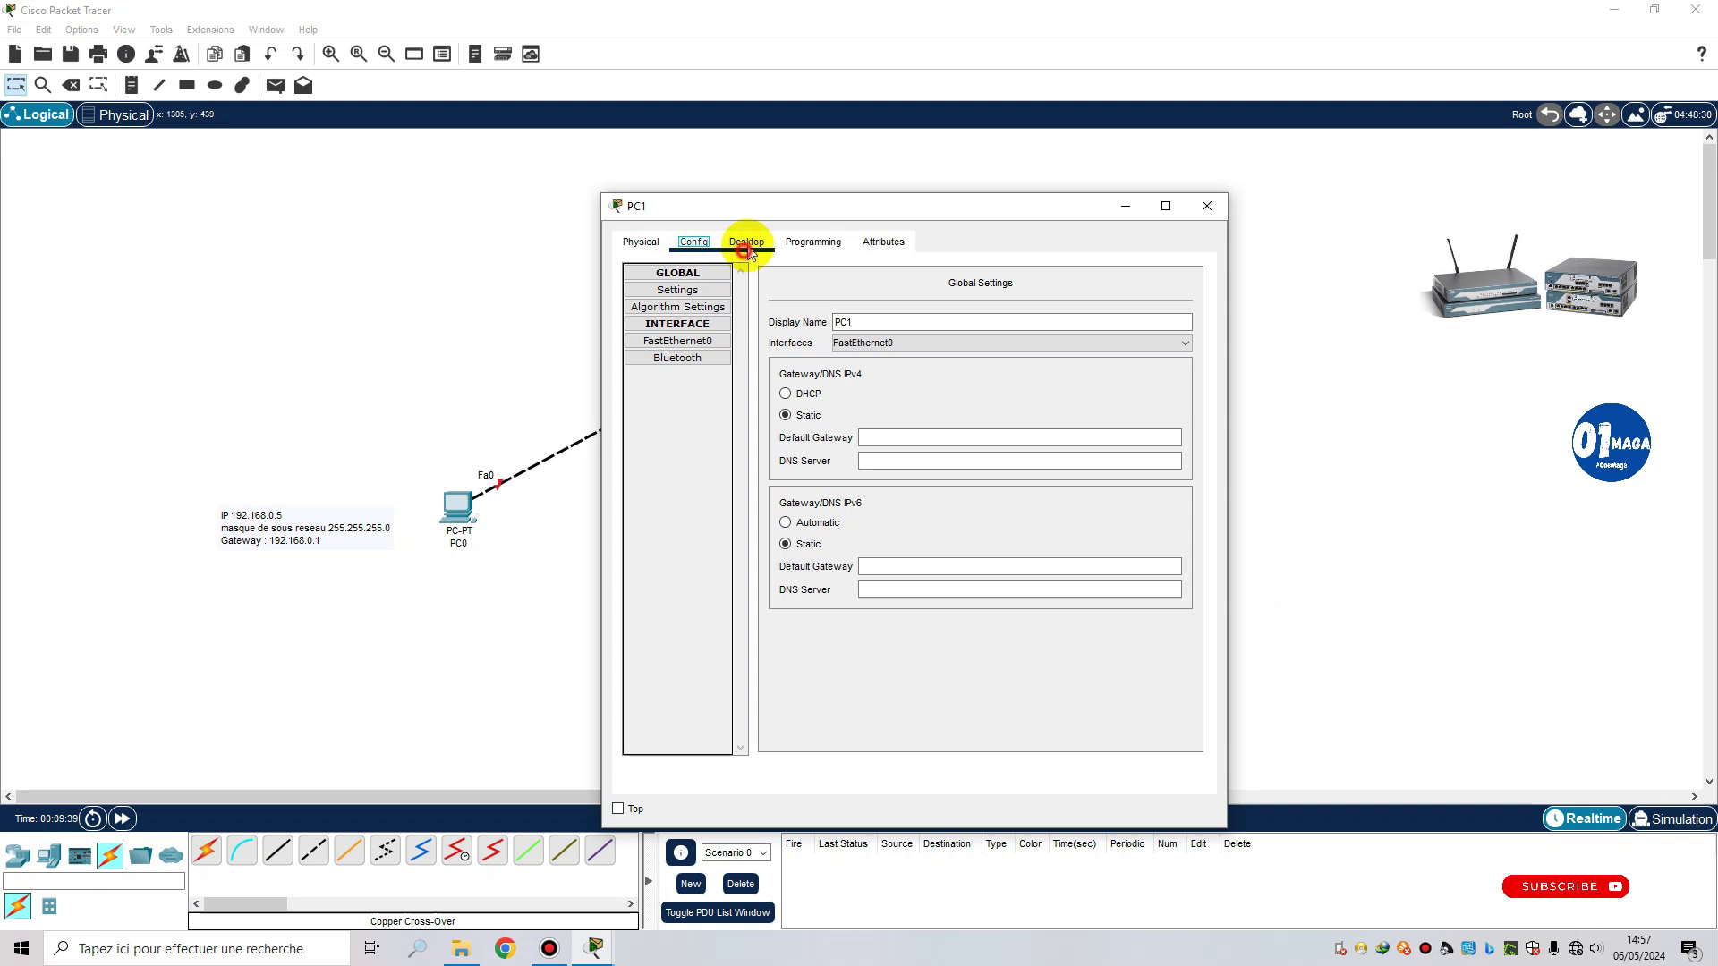
click(685, 300)
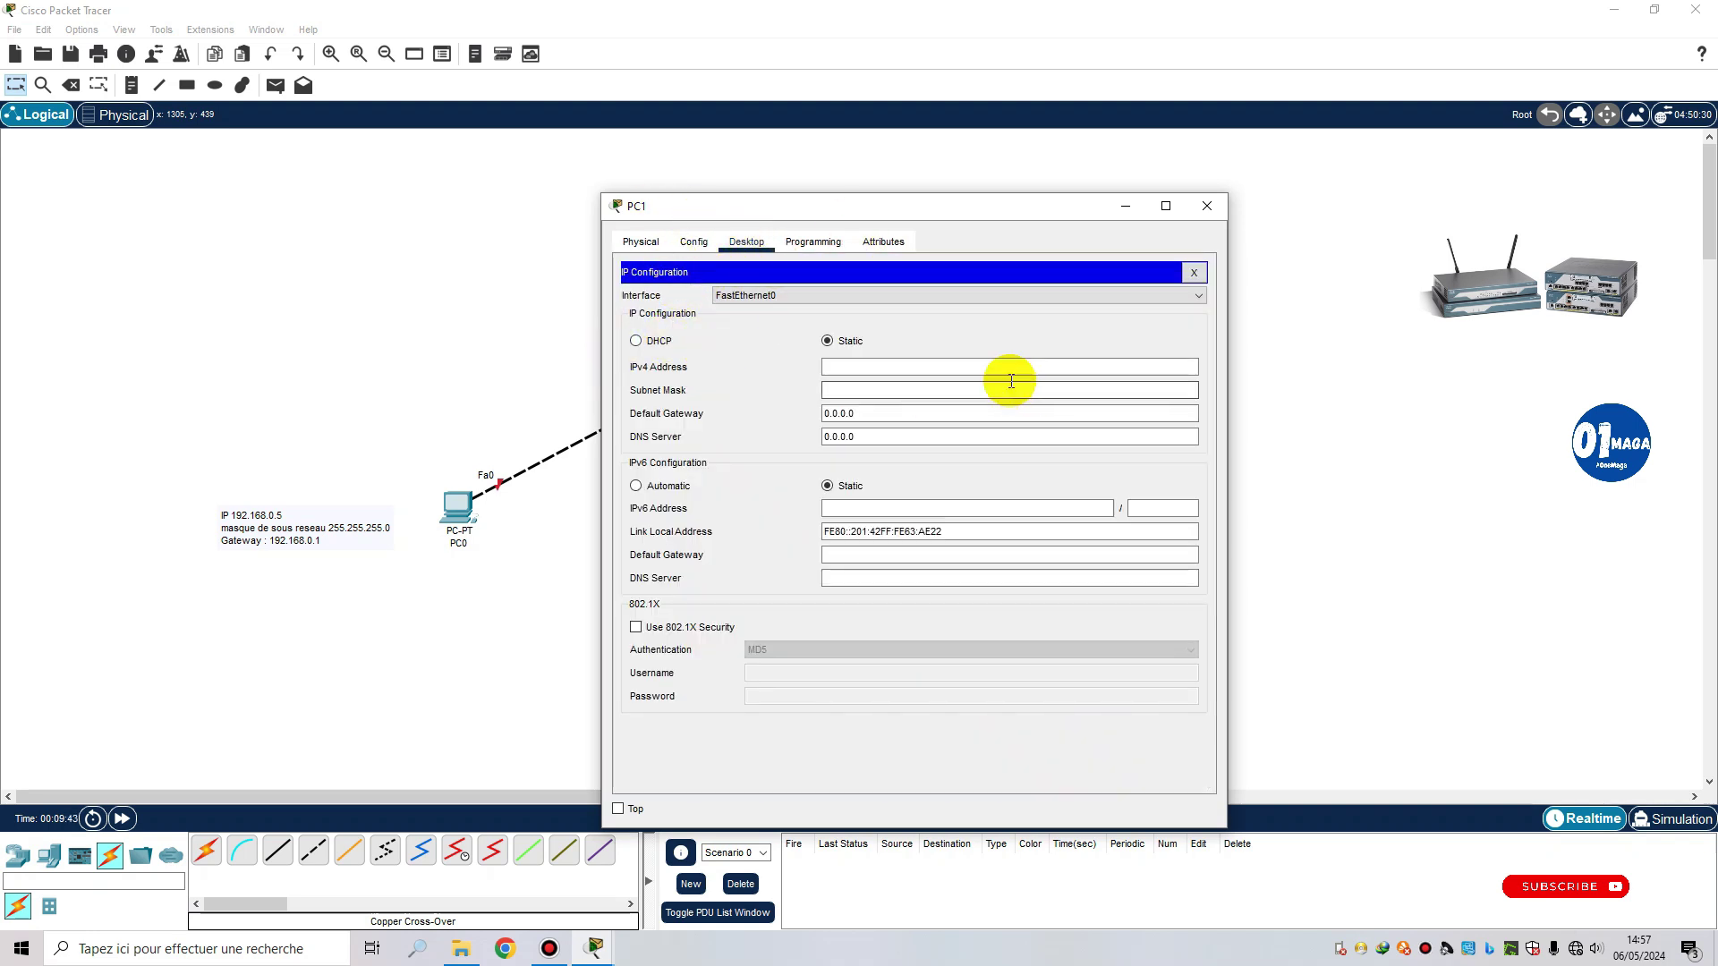
click(867, 366)
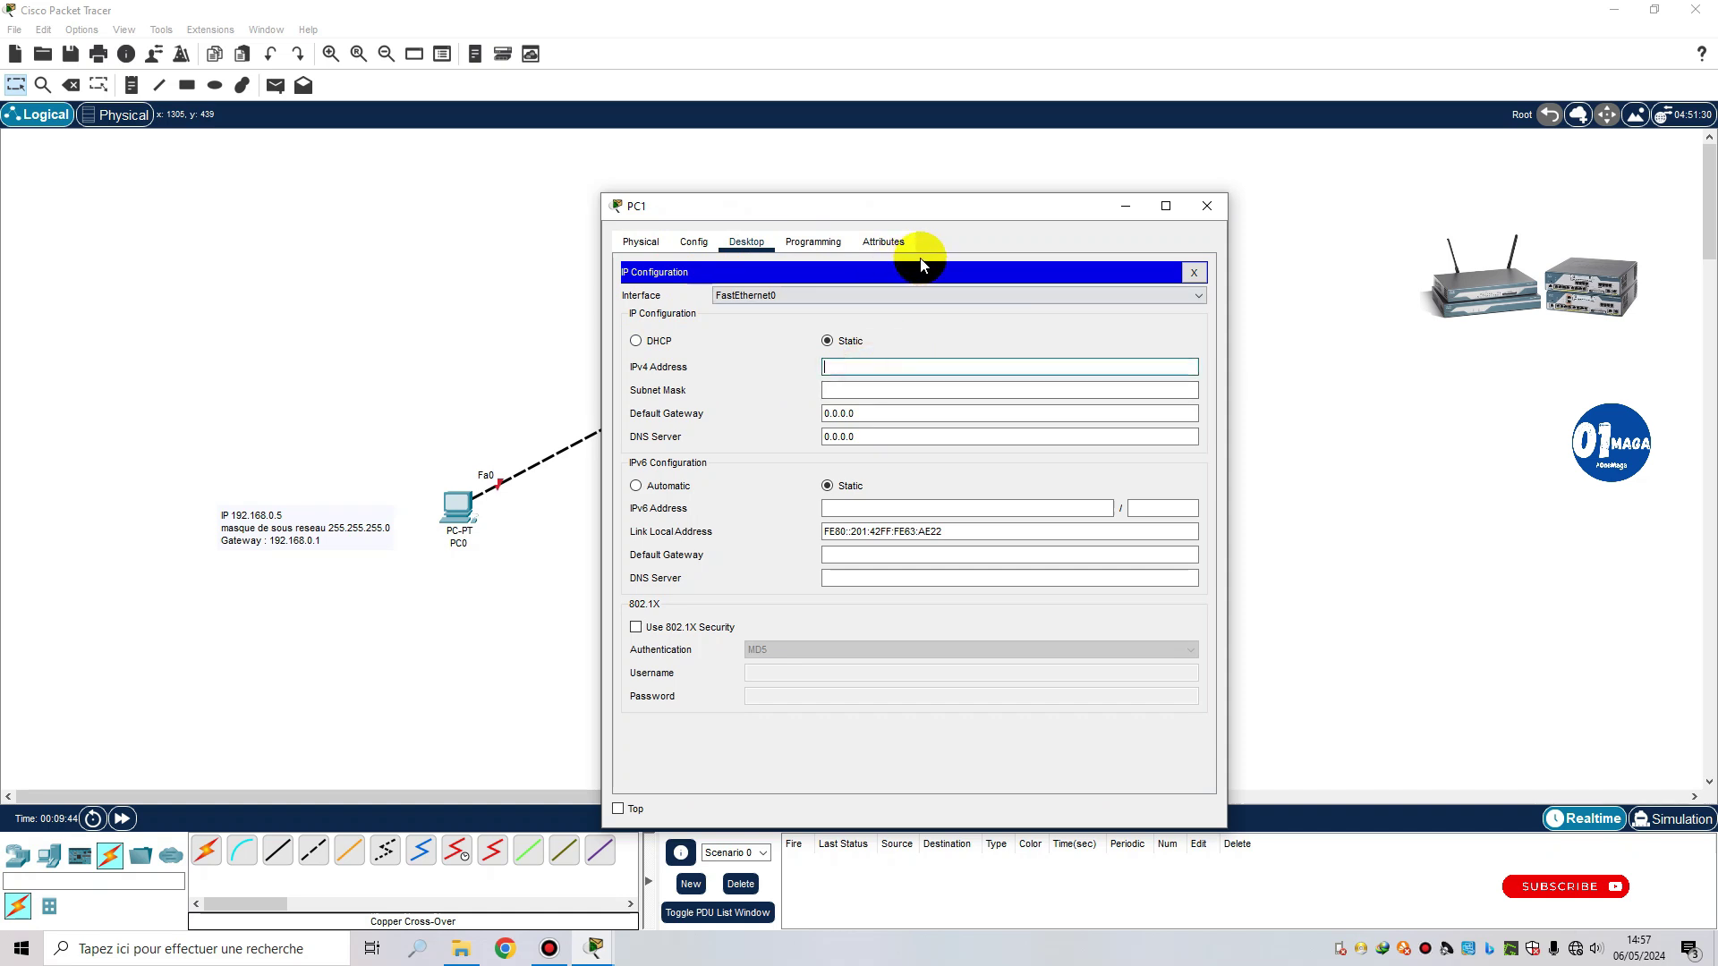
drag(953, 211, 575, 166)
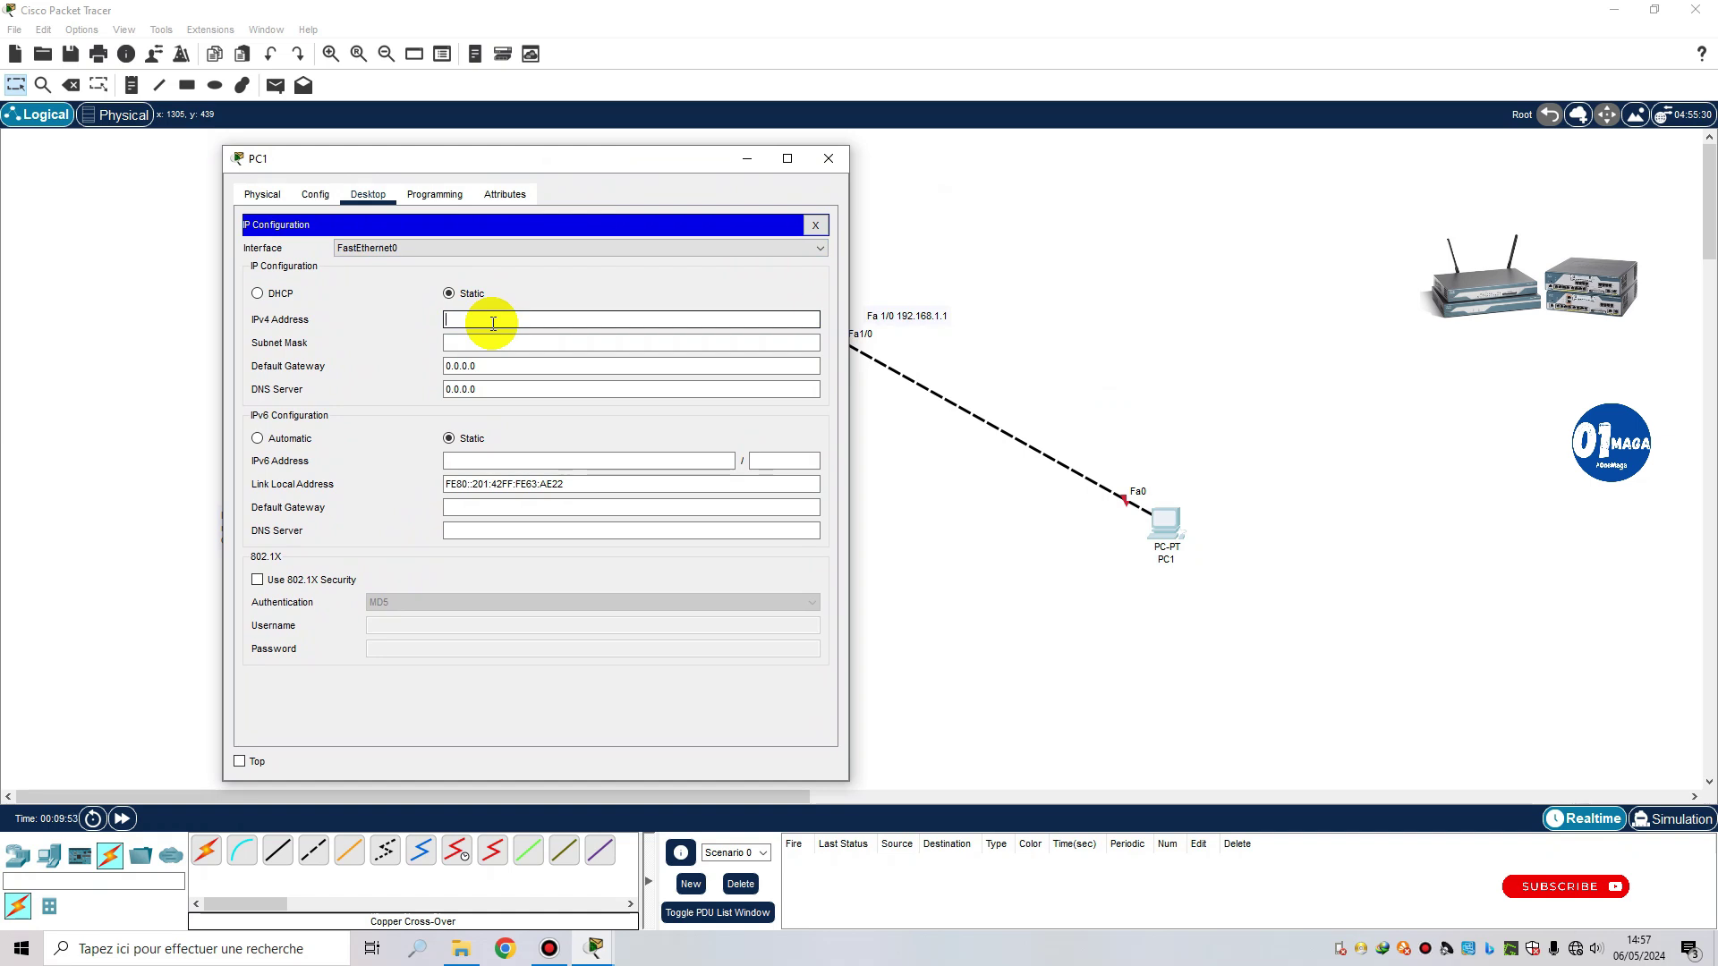
drag(376, 158, 326, 147)
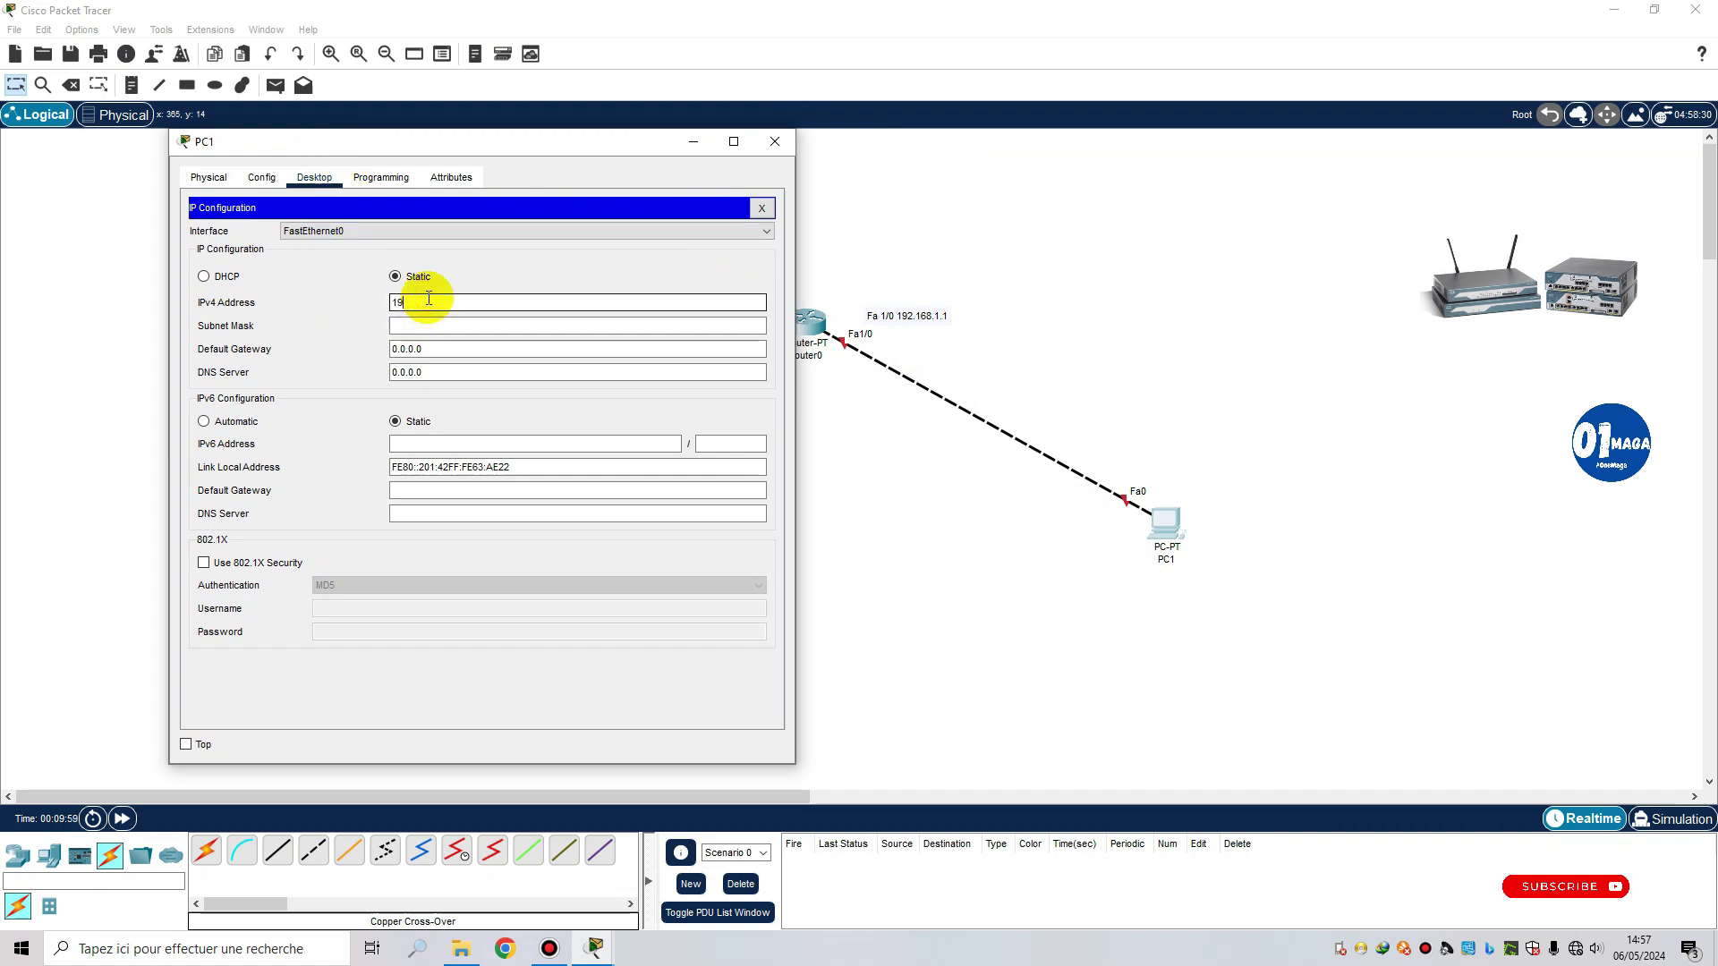
text(.168.1.10)
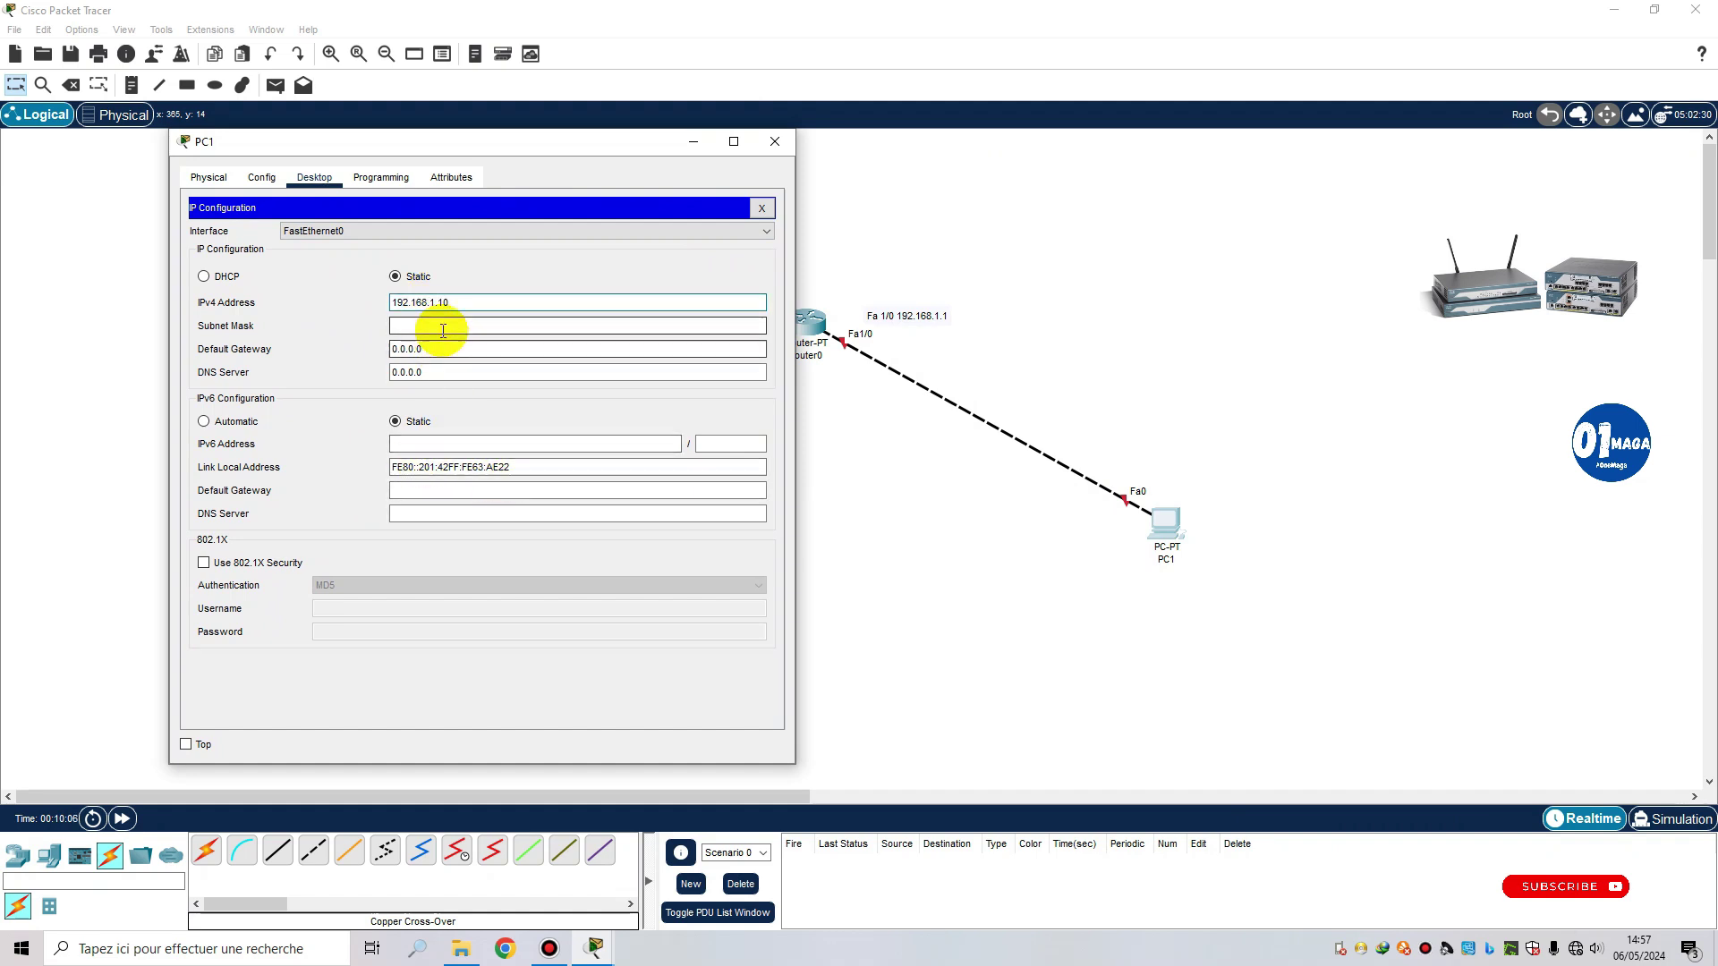
Step: Keep PC1's window on top, apply subnet mask 255.255.255.0, set the IPv4 default gateway to 192.168.1.1, and close the window
click(185, 744)
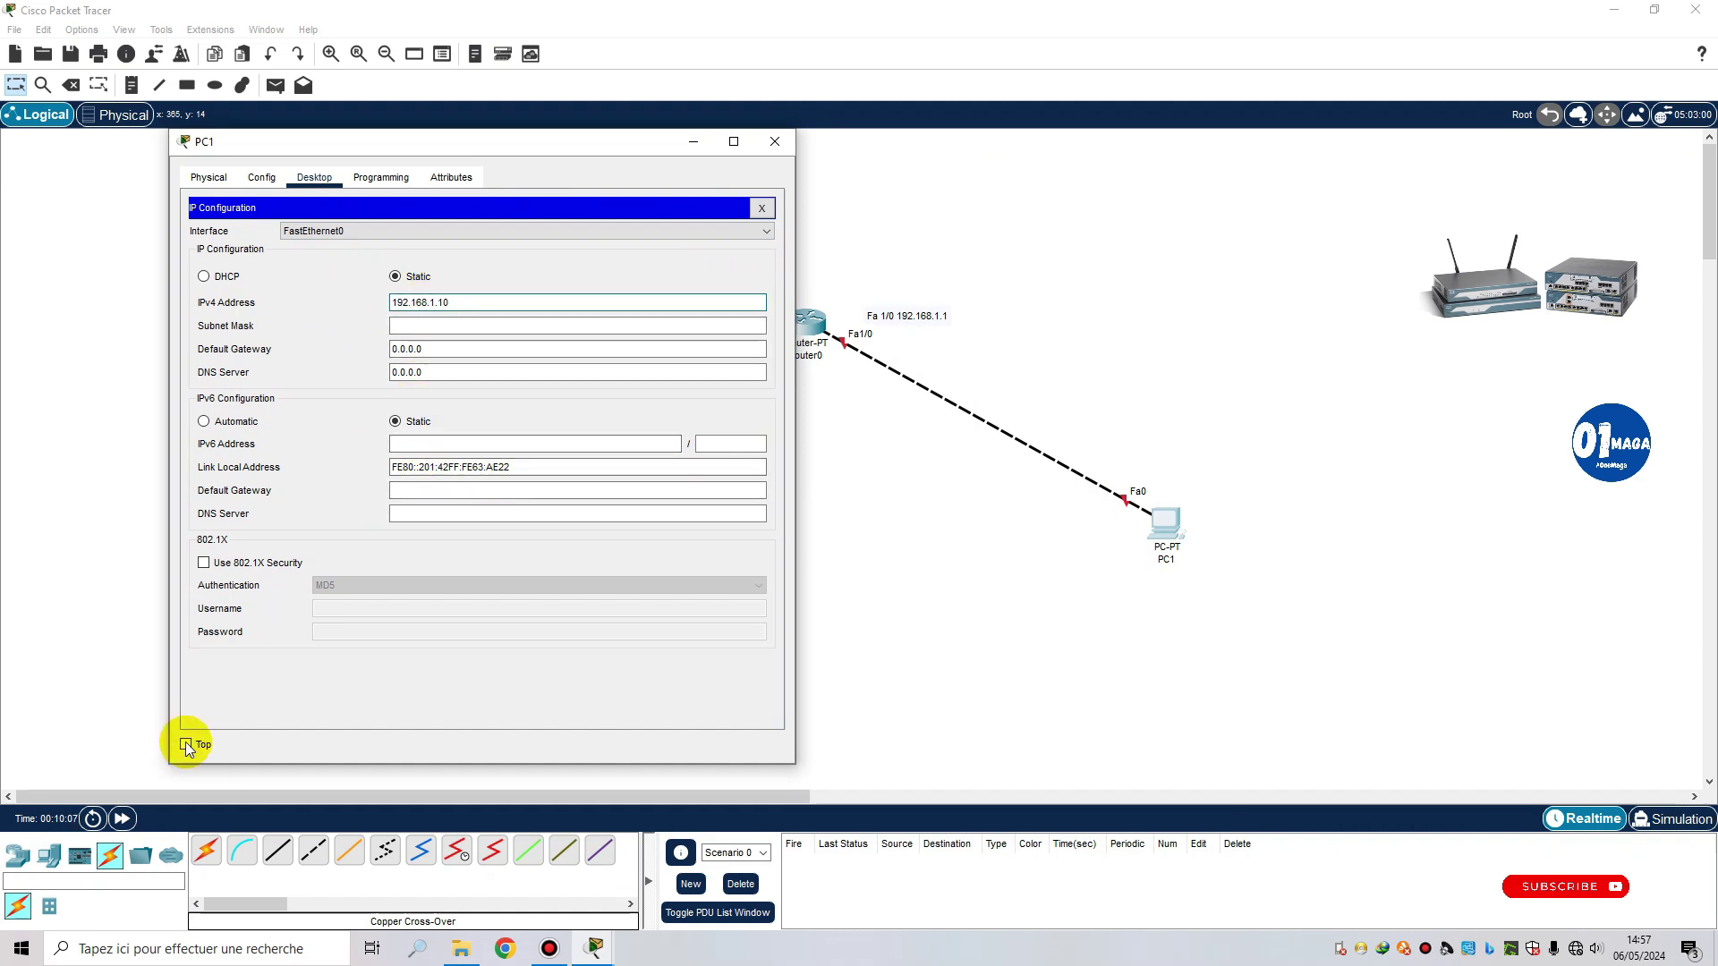
click(438, 345)
drag(438, 342, 354, 346)
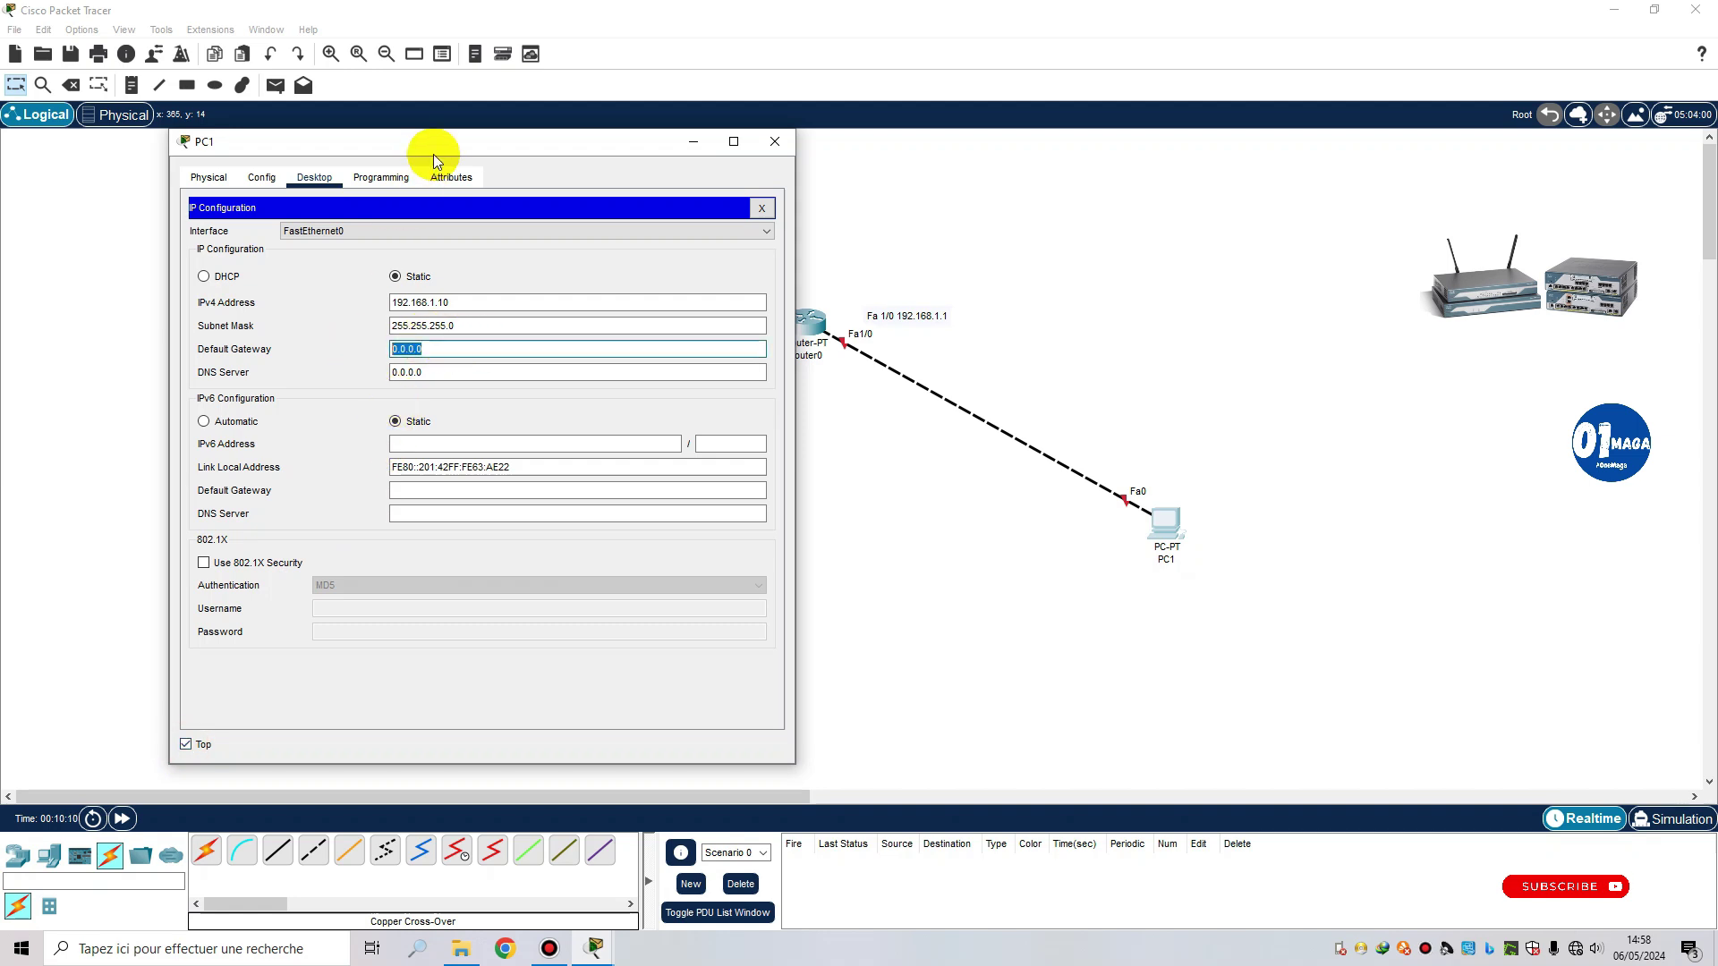
drag(433, 154, 397, 158)
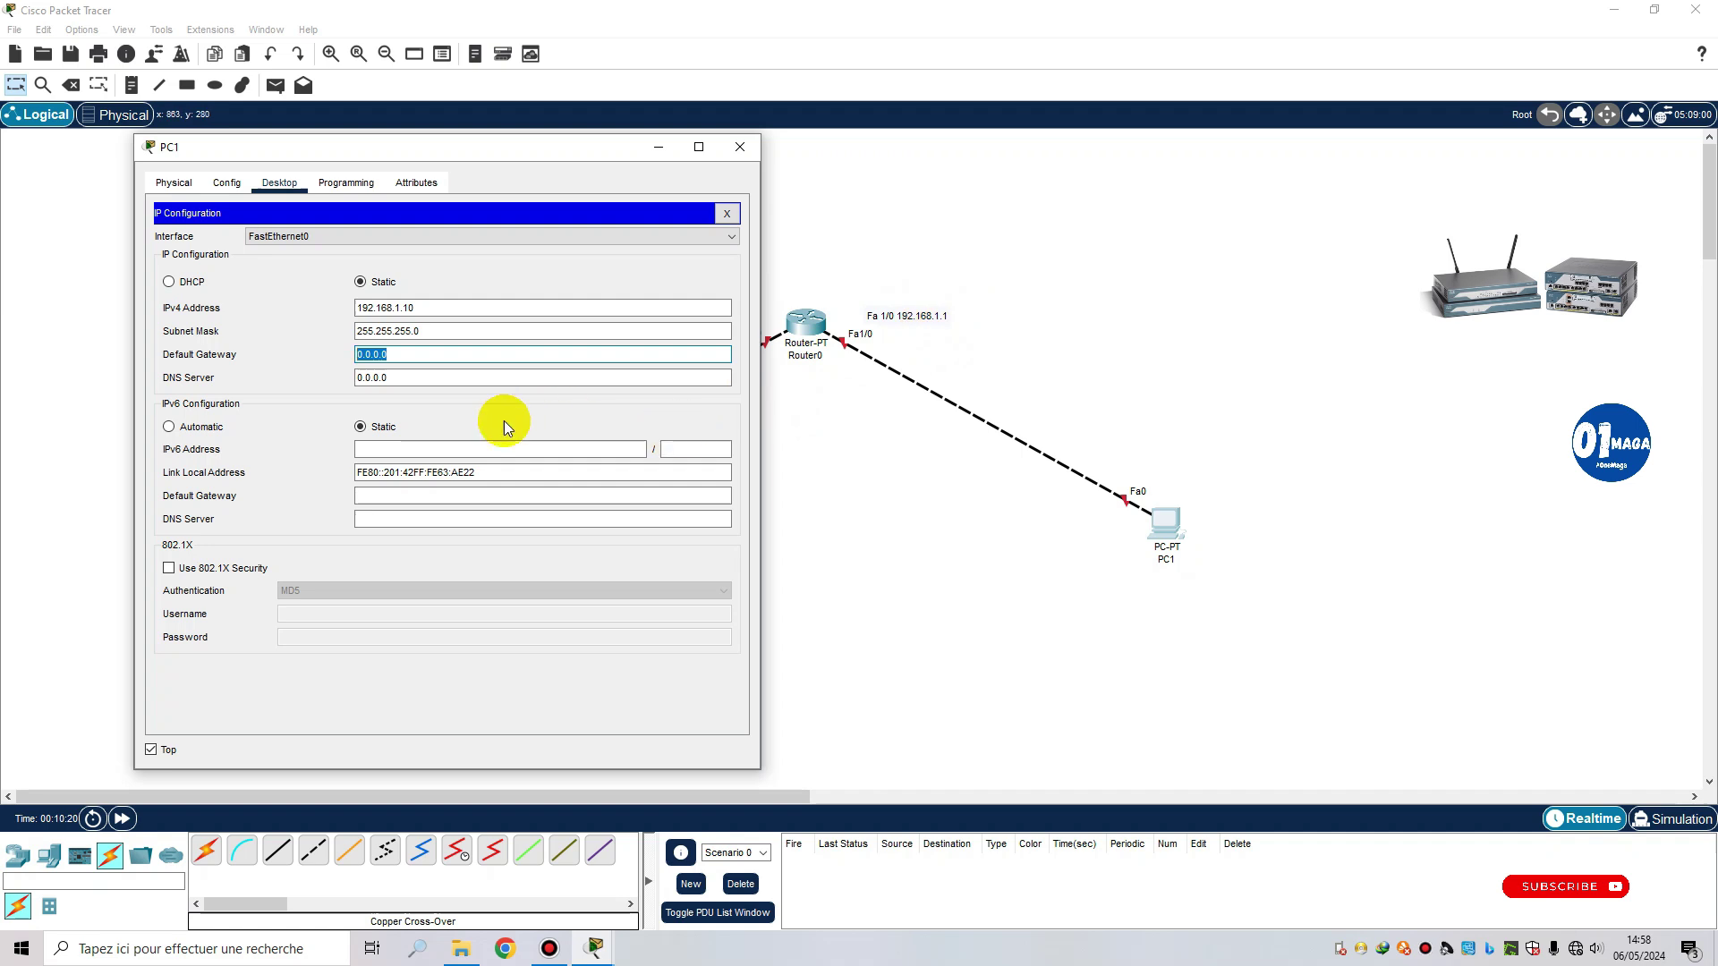
text(192.168.1.1)
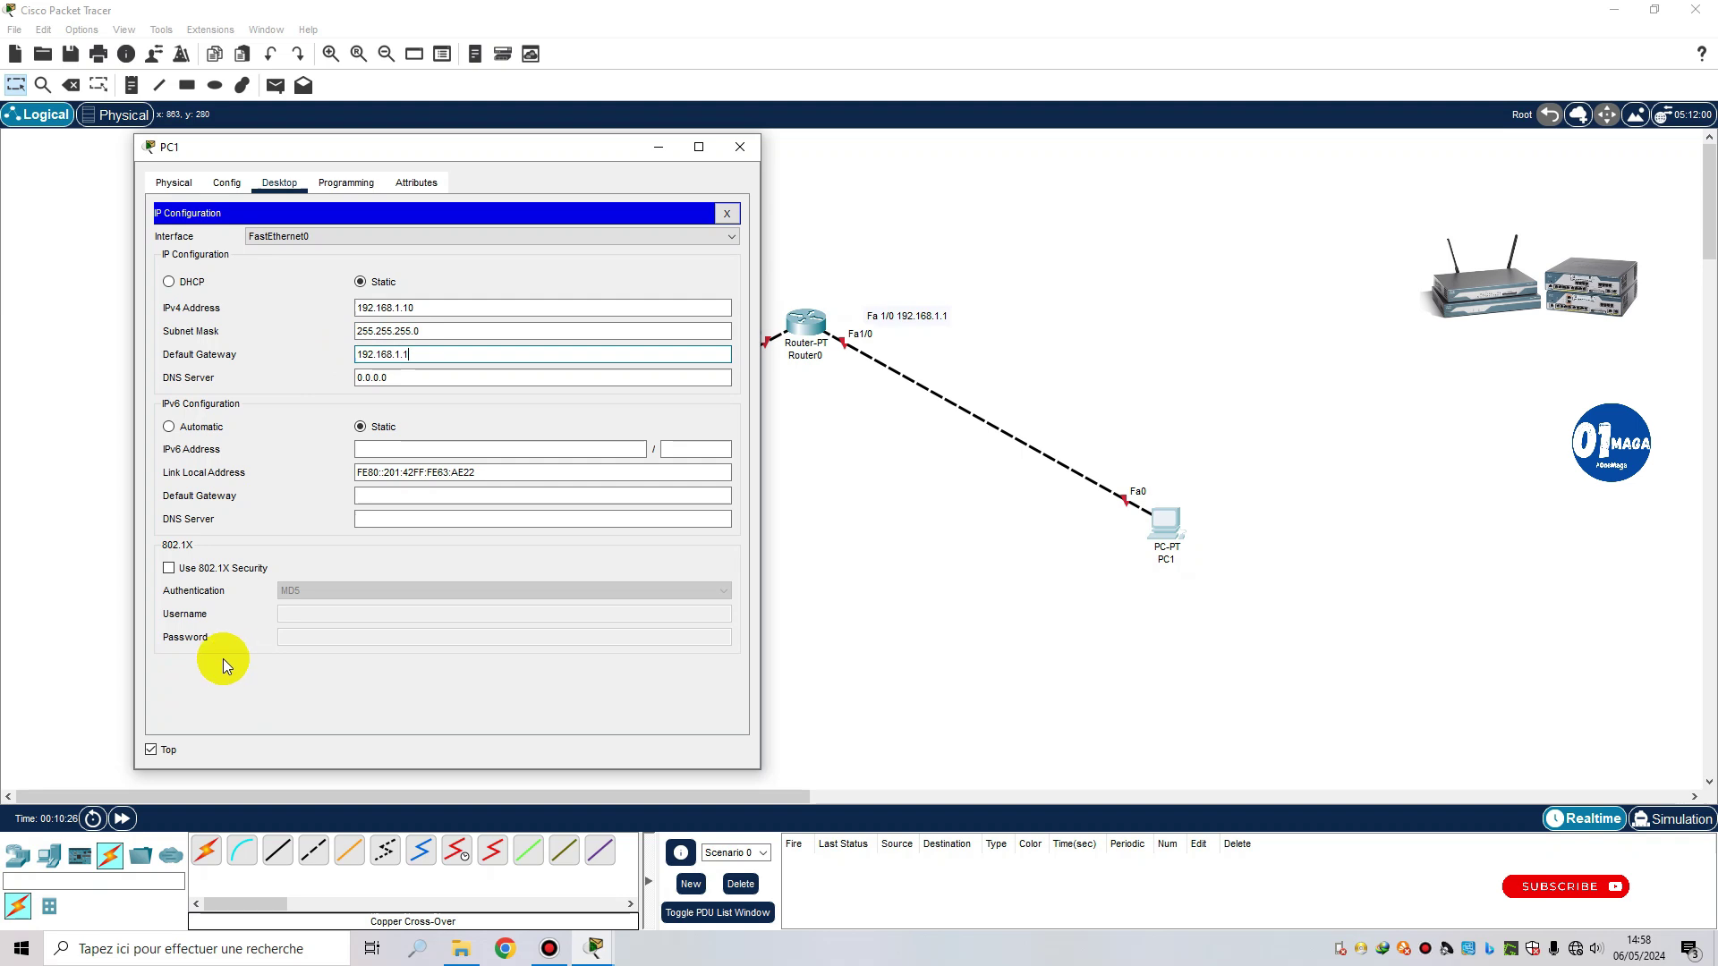
click(150, 750)
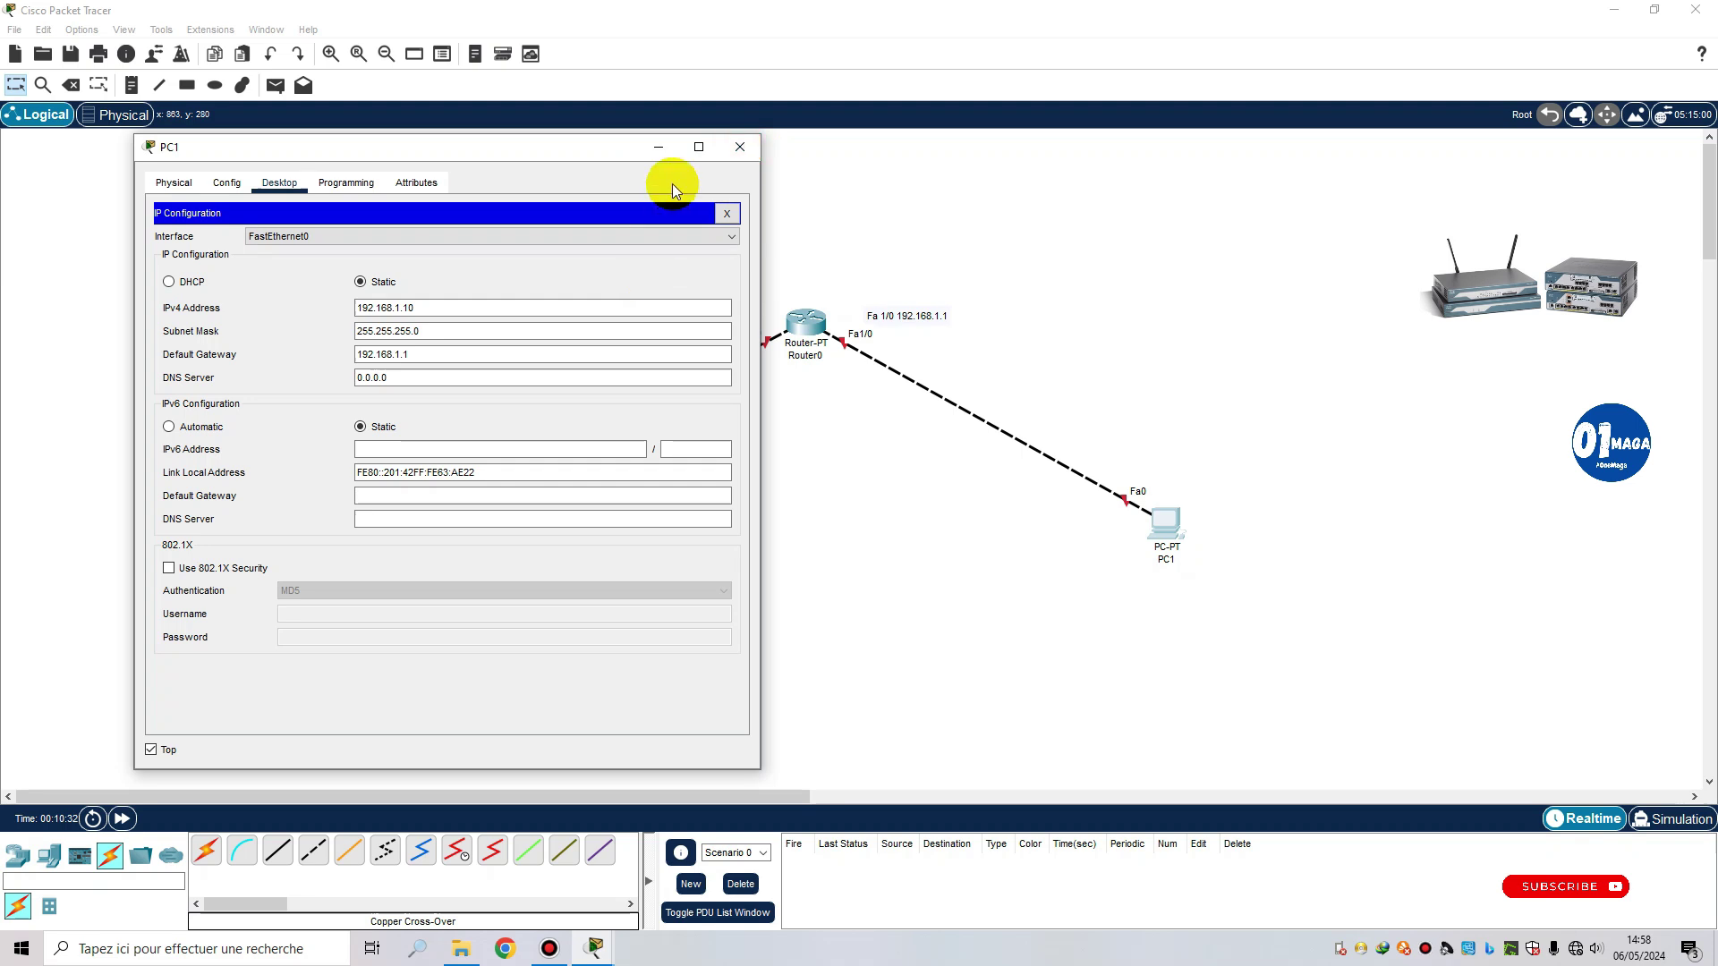
click(741, 148)
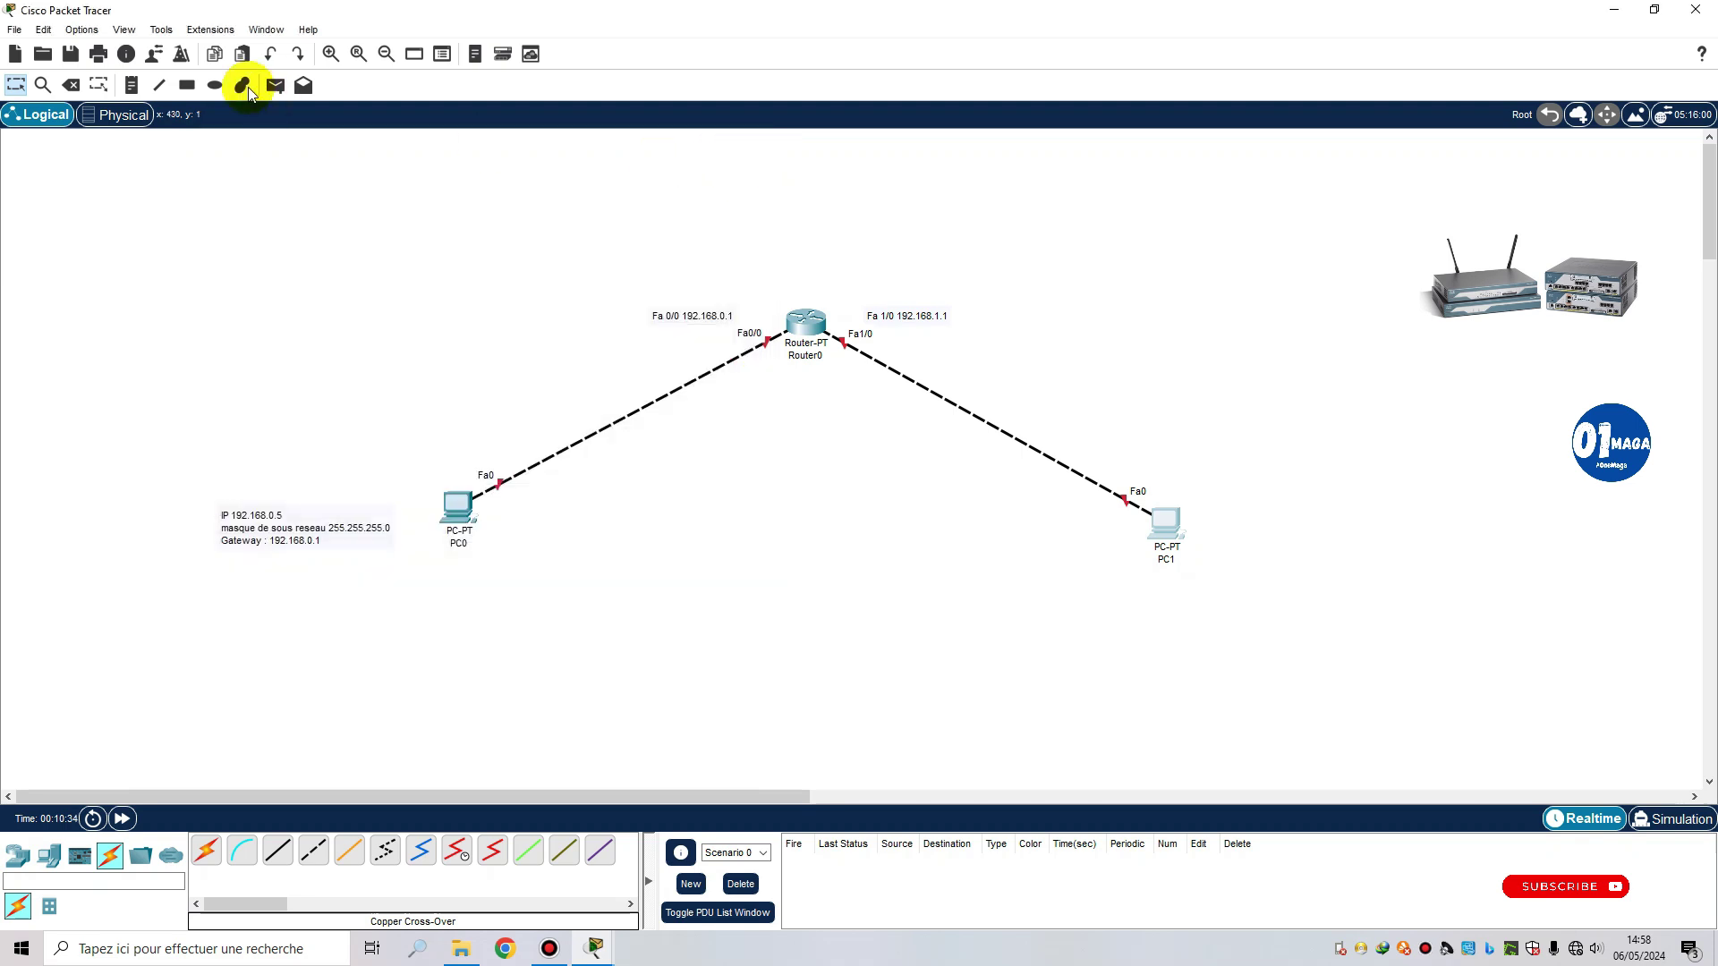
Step: Place a note beside PC1 with the lines "IP 192.168.1.10" and "Masque de sous reseau 255.255.255.0"
click(131, 85)
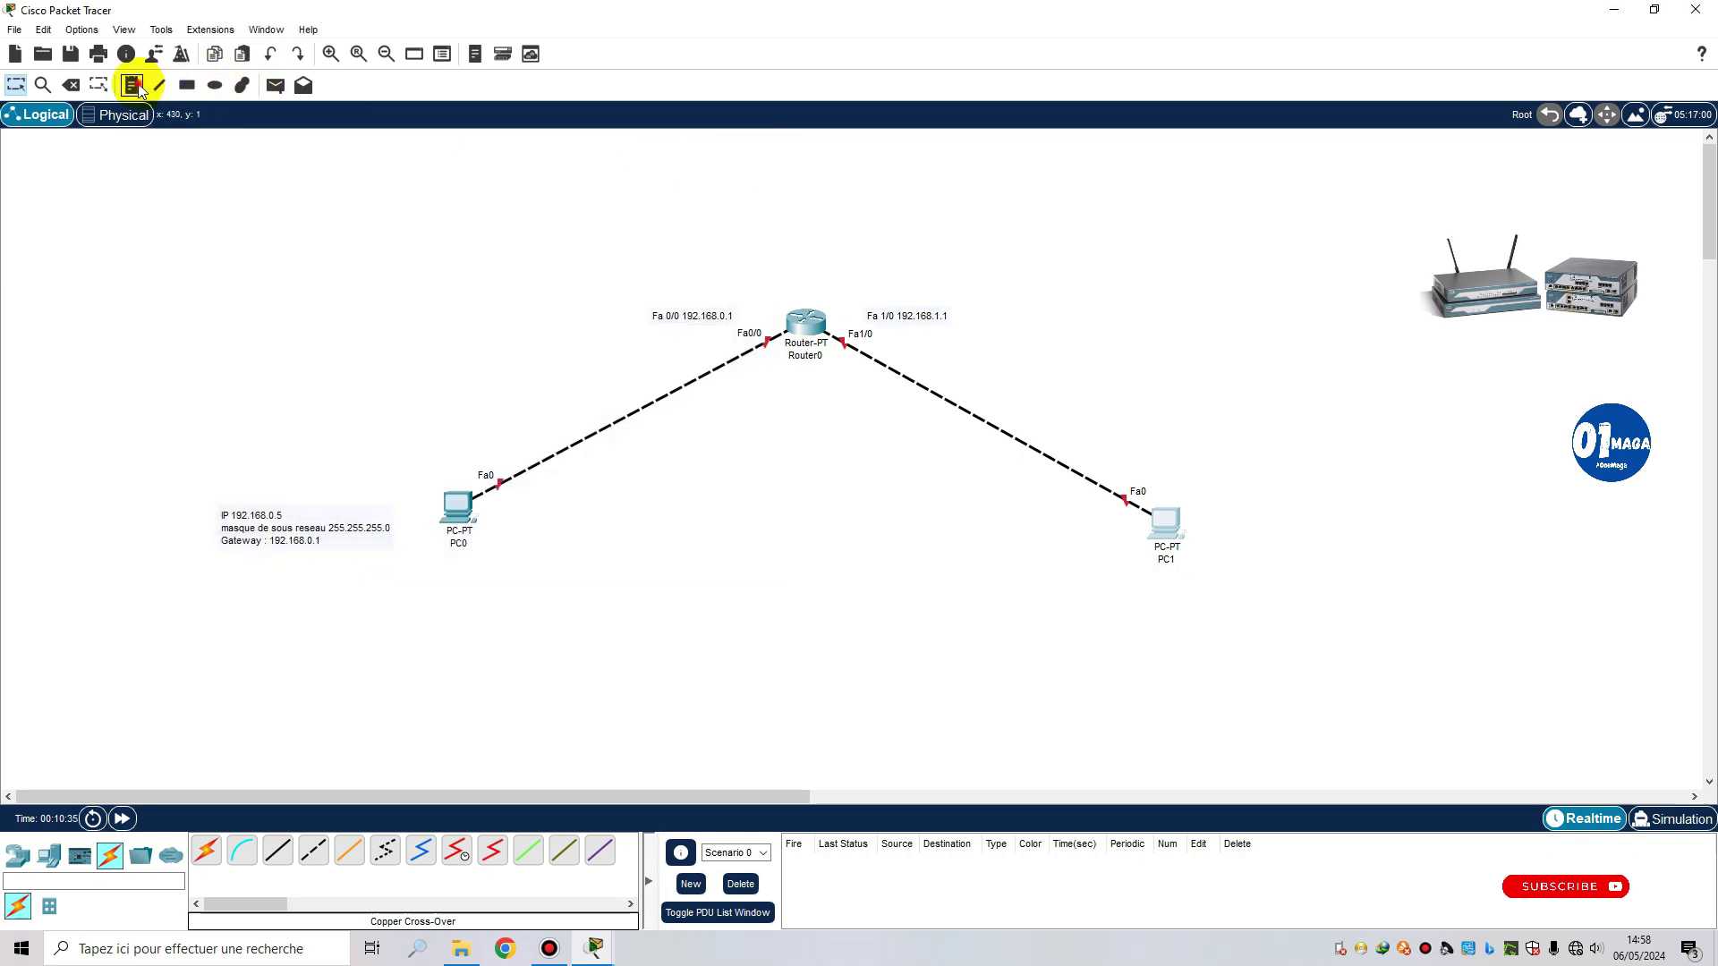
click(1246, 506)
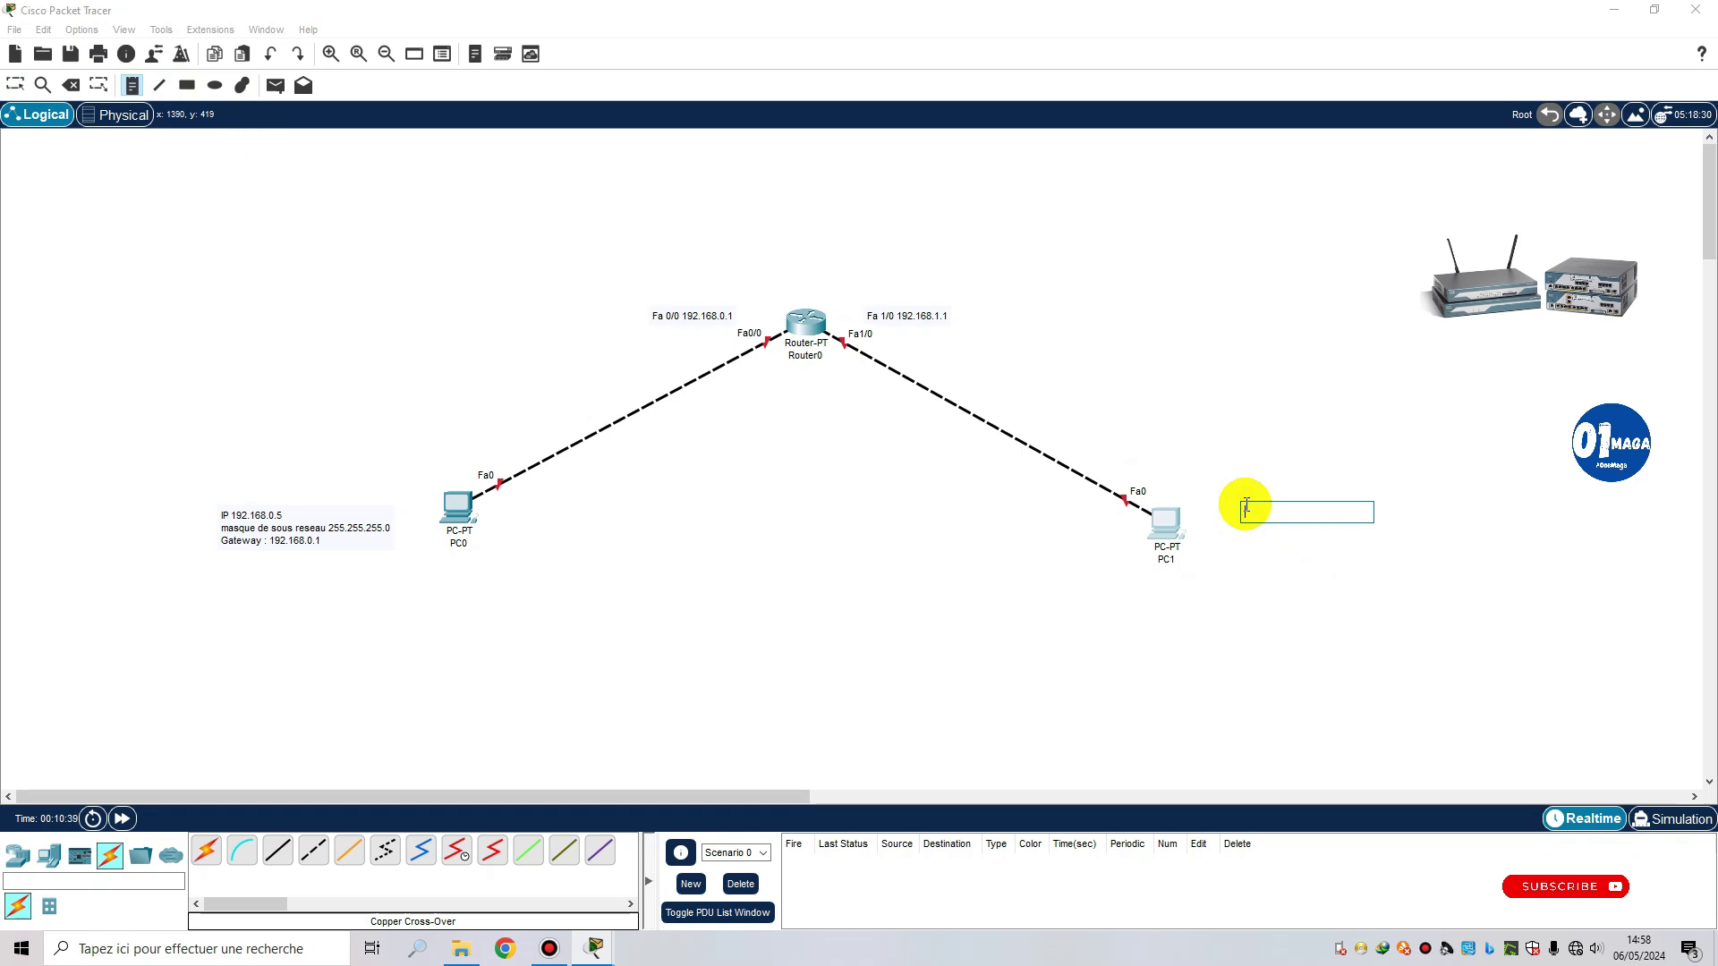
text(IP 192.168.1.10)
key(Return)
text(Masque d)
text(e de)
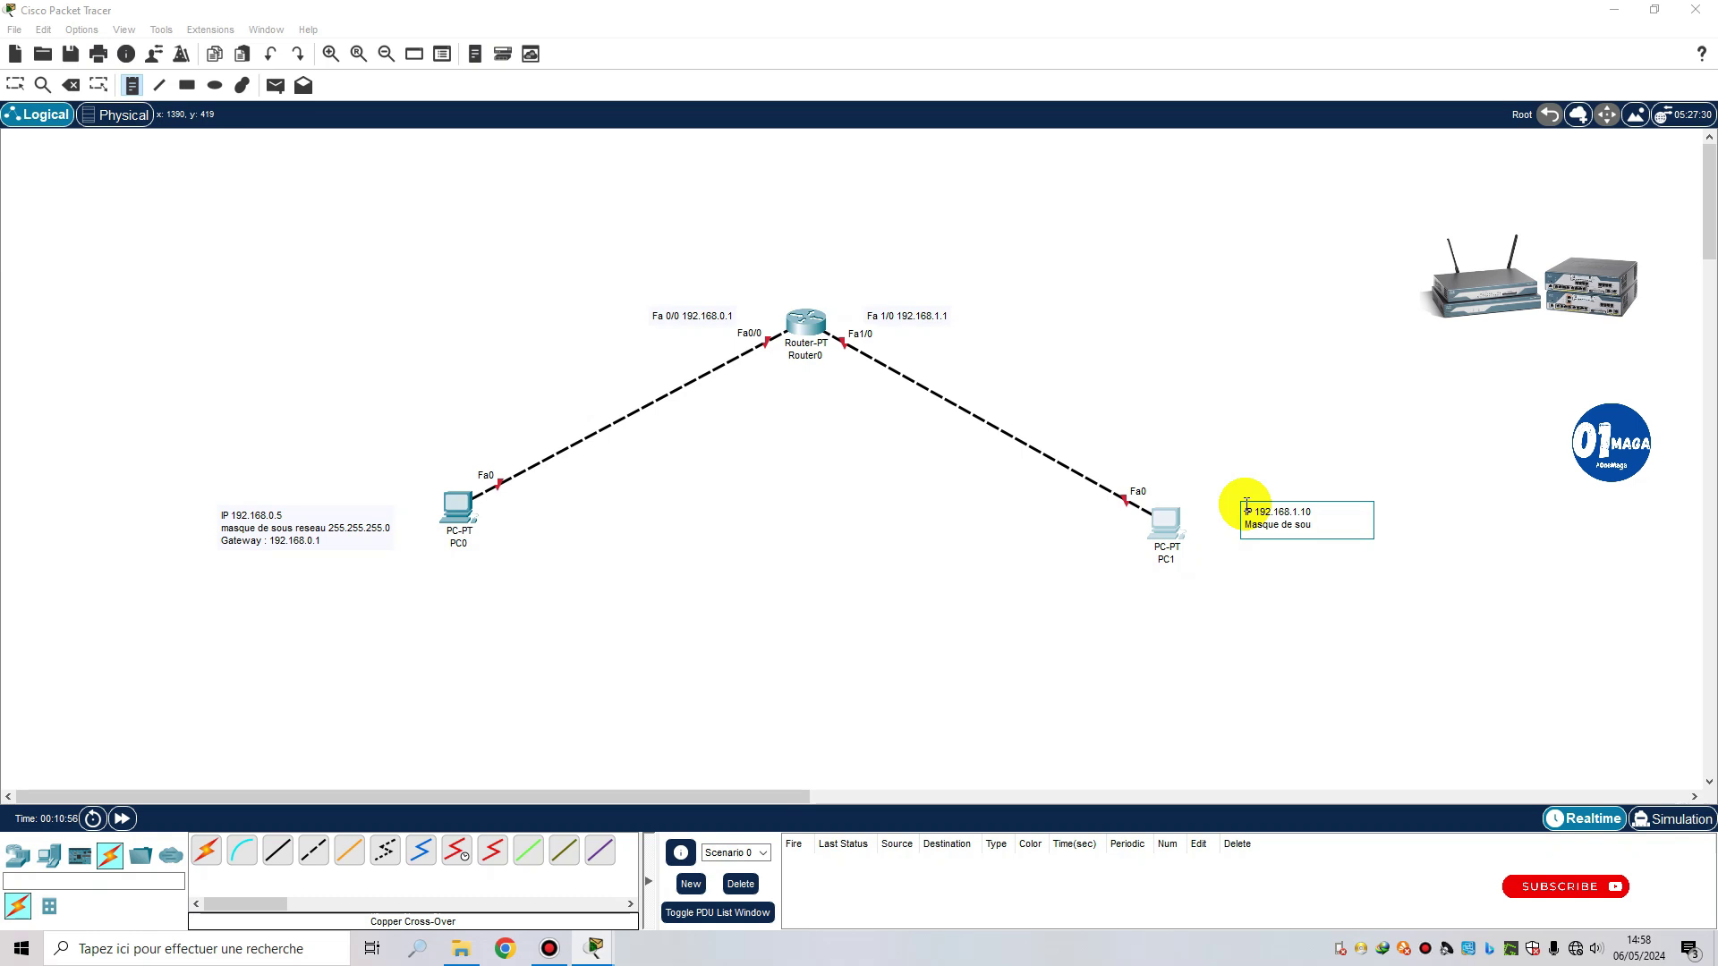
text(sous reseau 255.25)
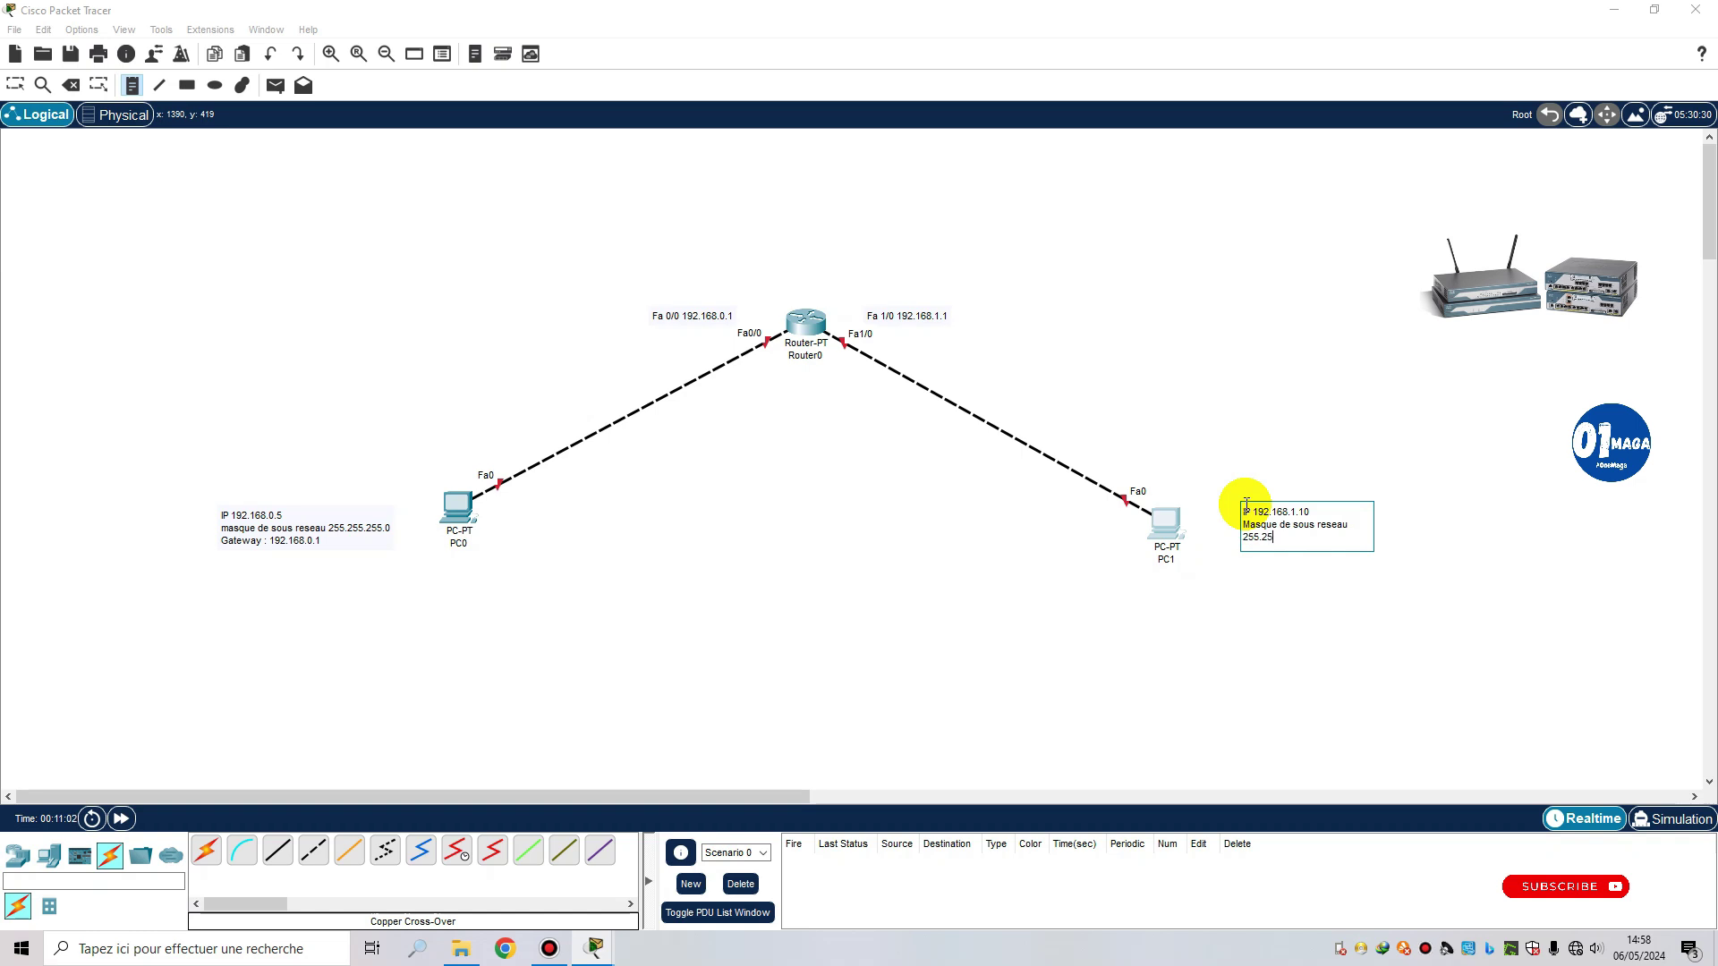
text(5.255.0)
Step: Add the line "Gateway : 192.168.1.1" to PC1's note, finish the note, and return to the selection tool
key(Return)
text(Gza)
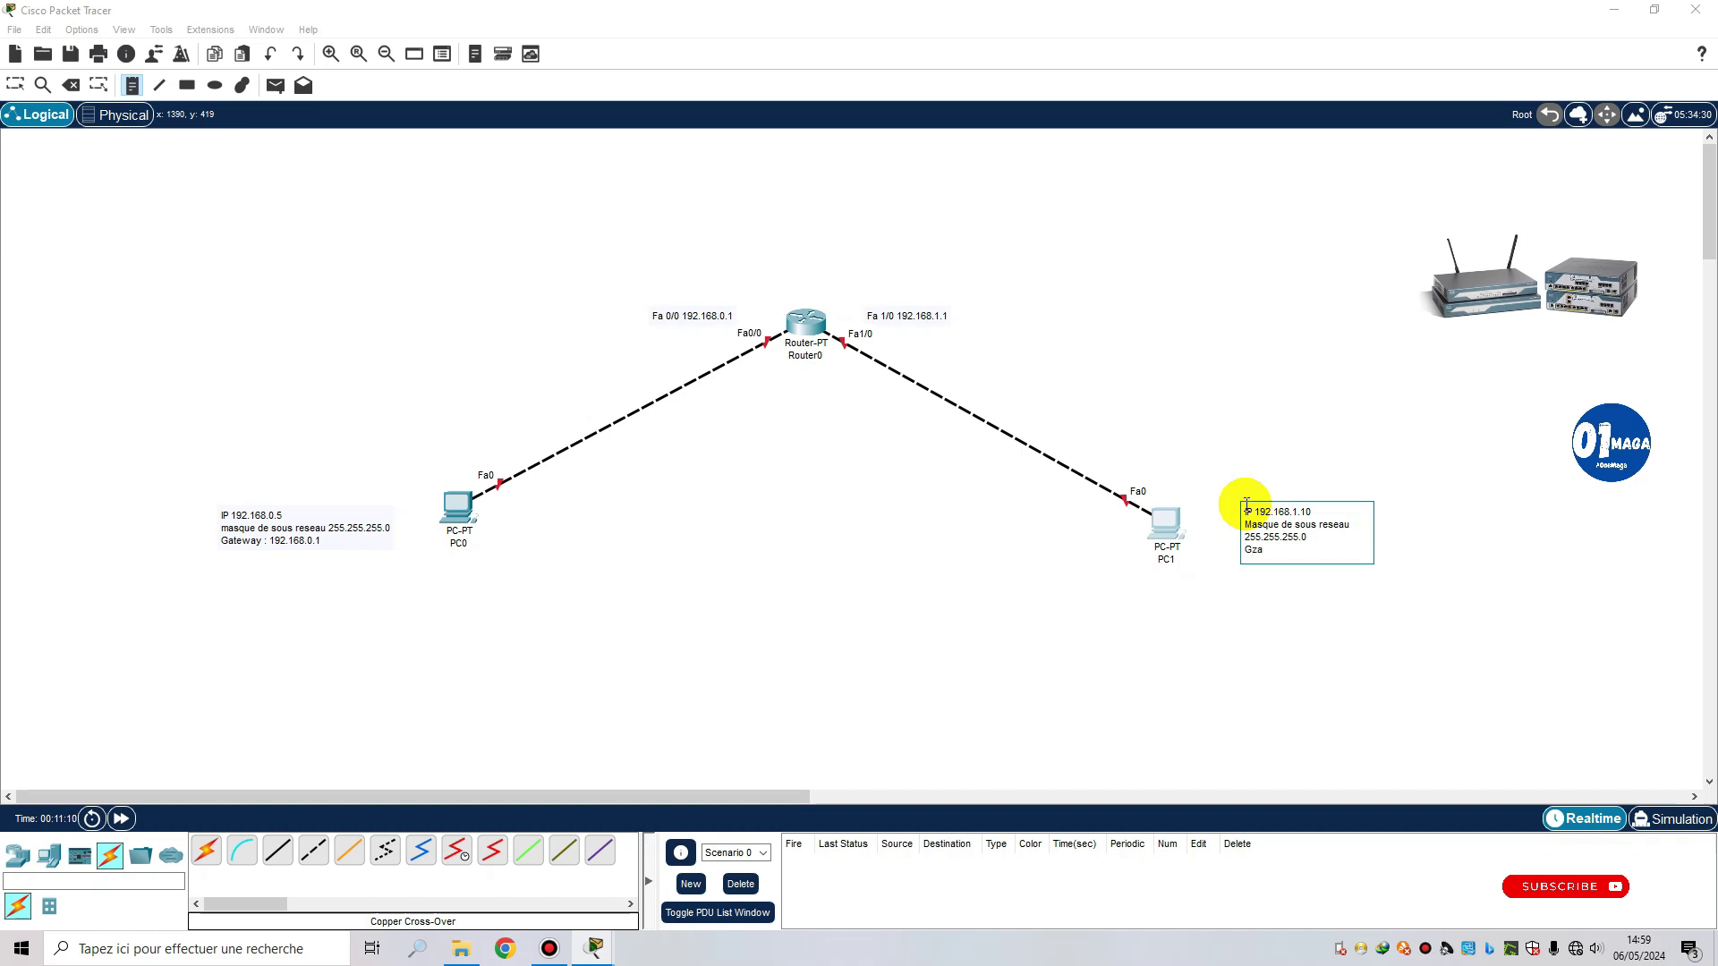
key(BackSpace)
text(ateway : 19)
text(2.168.1.1)
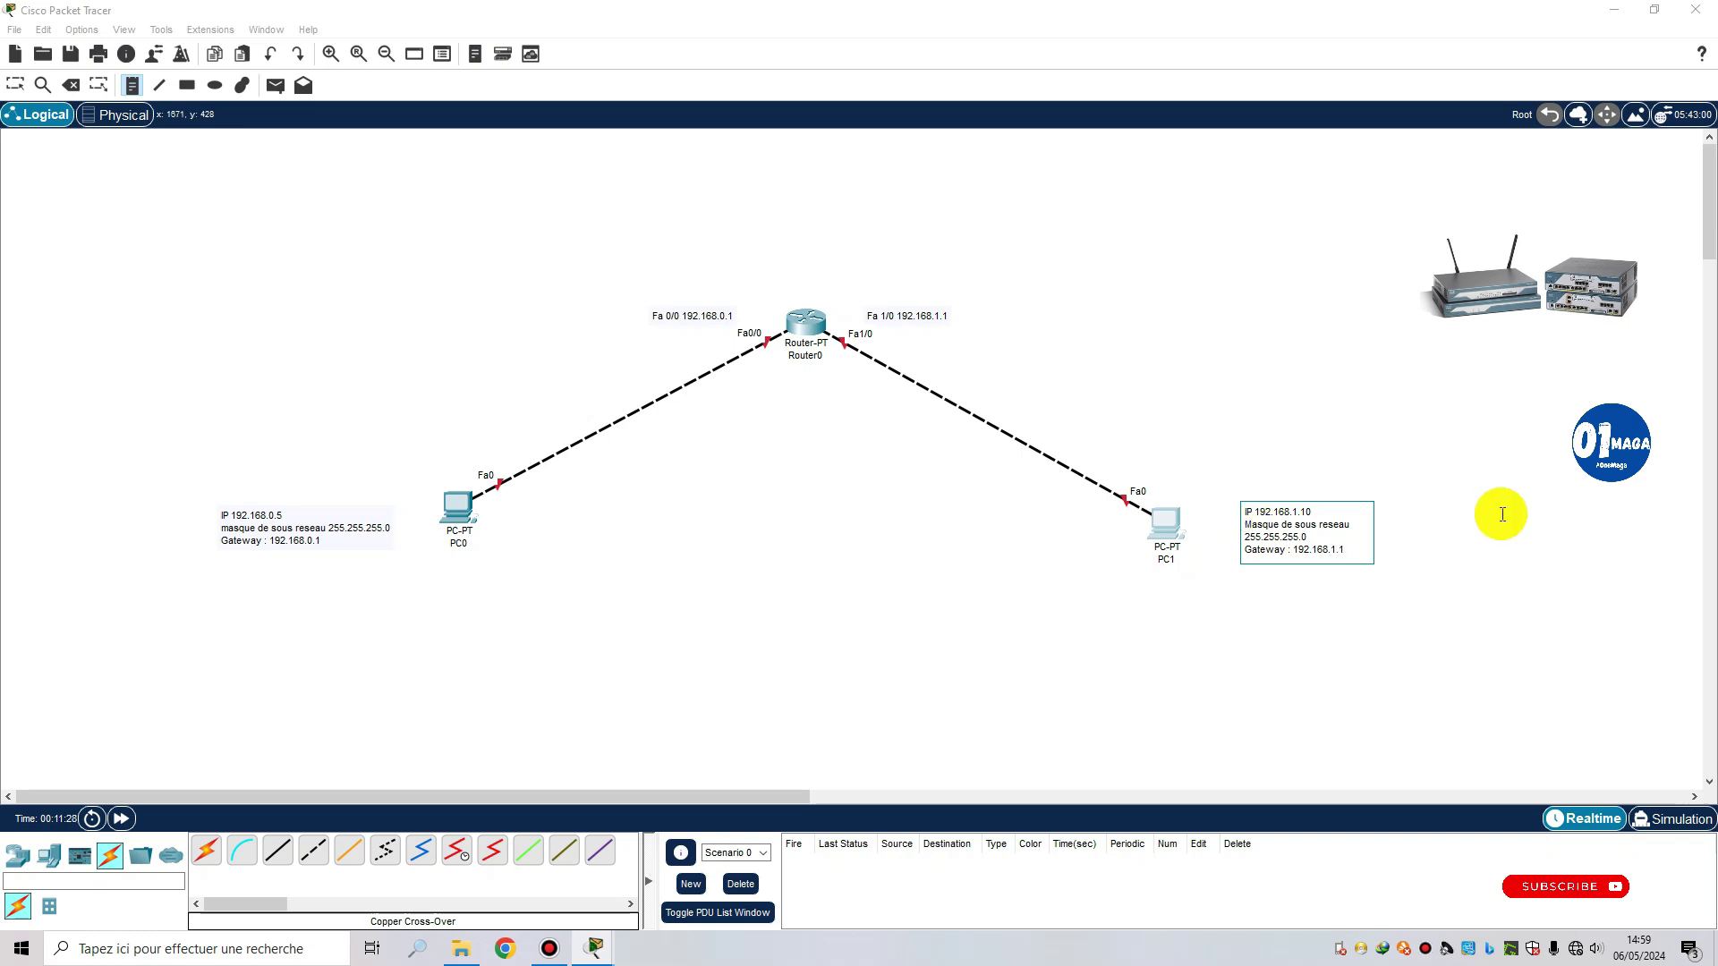
click(1442, 521)
click(15, 85)
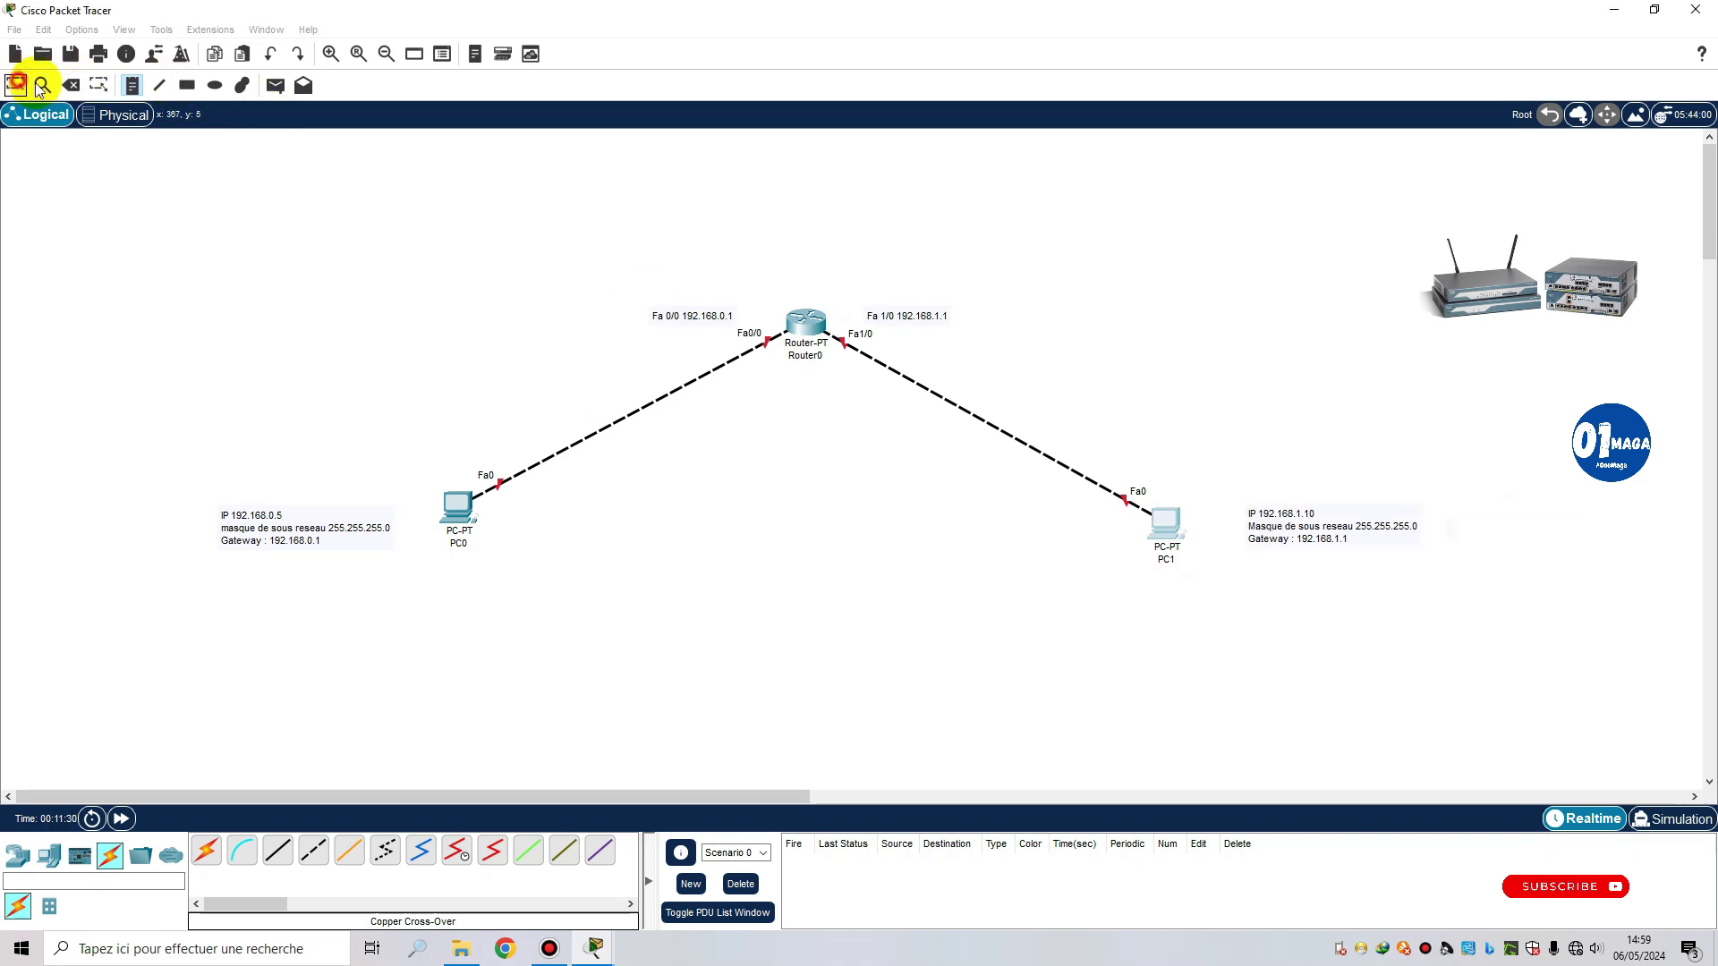
Step: Spread out the topology by moving Router0 up, PC1 and its note further right, and PC0 slightly towards its note
drag(1316, 528, 1296, 531)
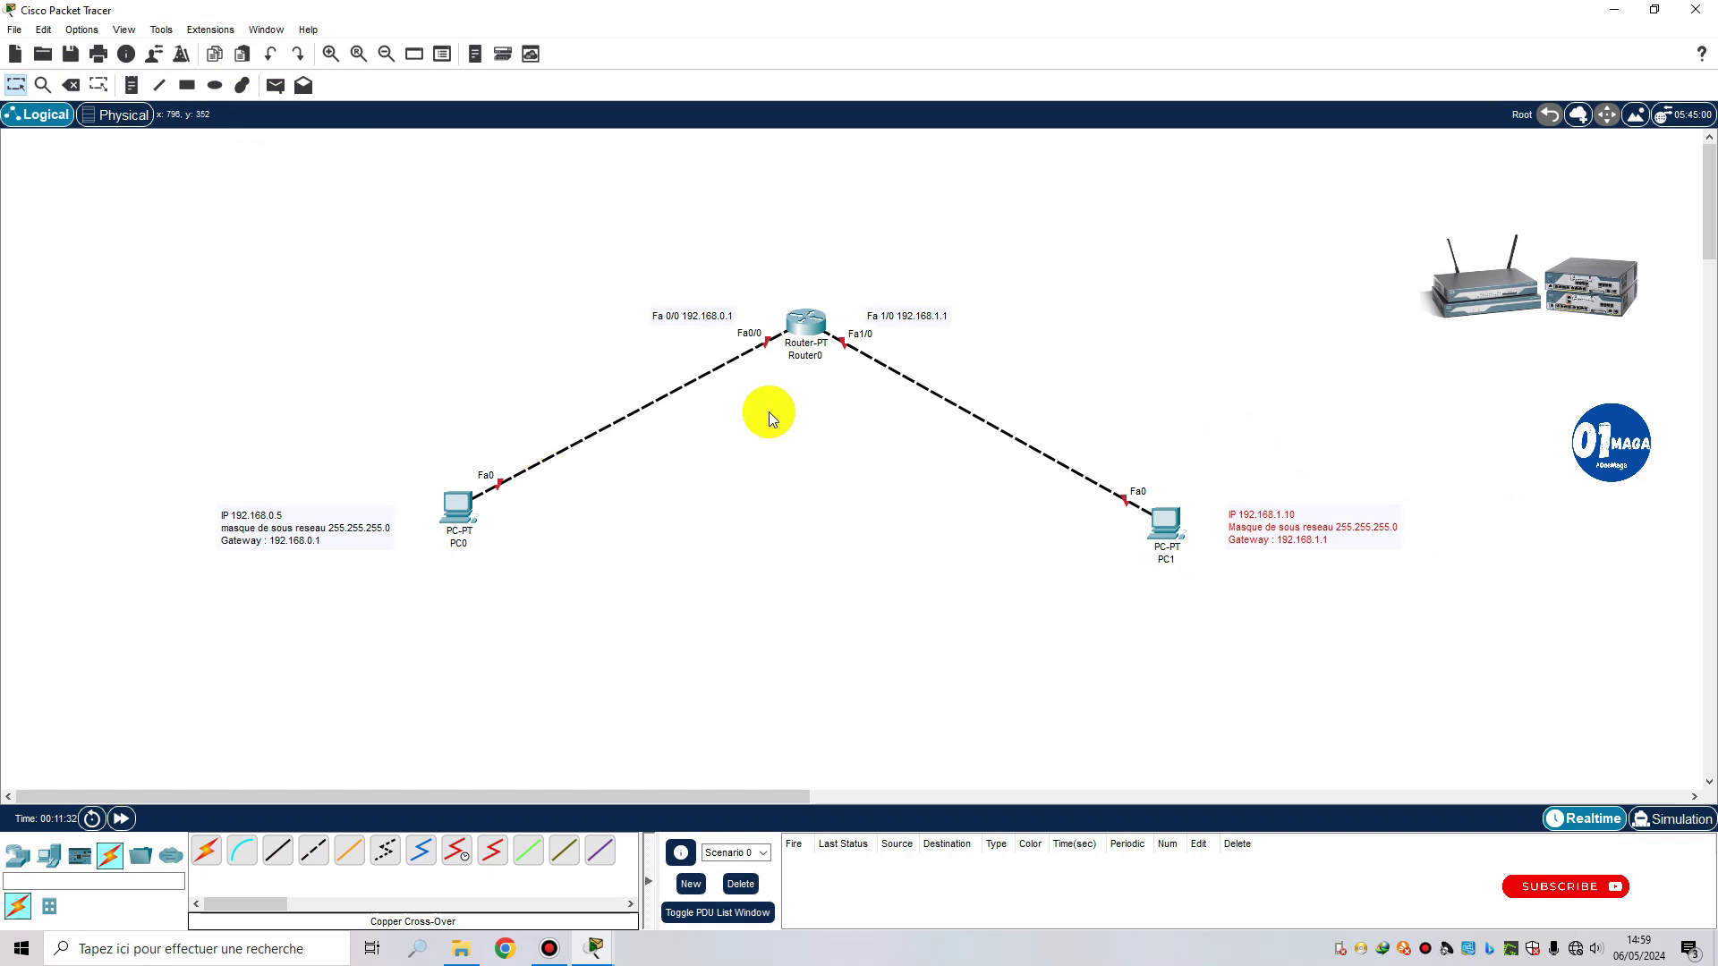
drag(799, 324, 796, 235)
drag(1174, 519, 1246, 528)
drag(457, 502, 445, 505)
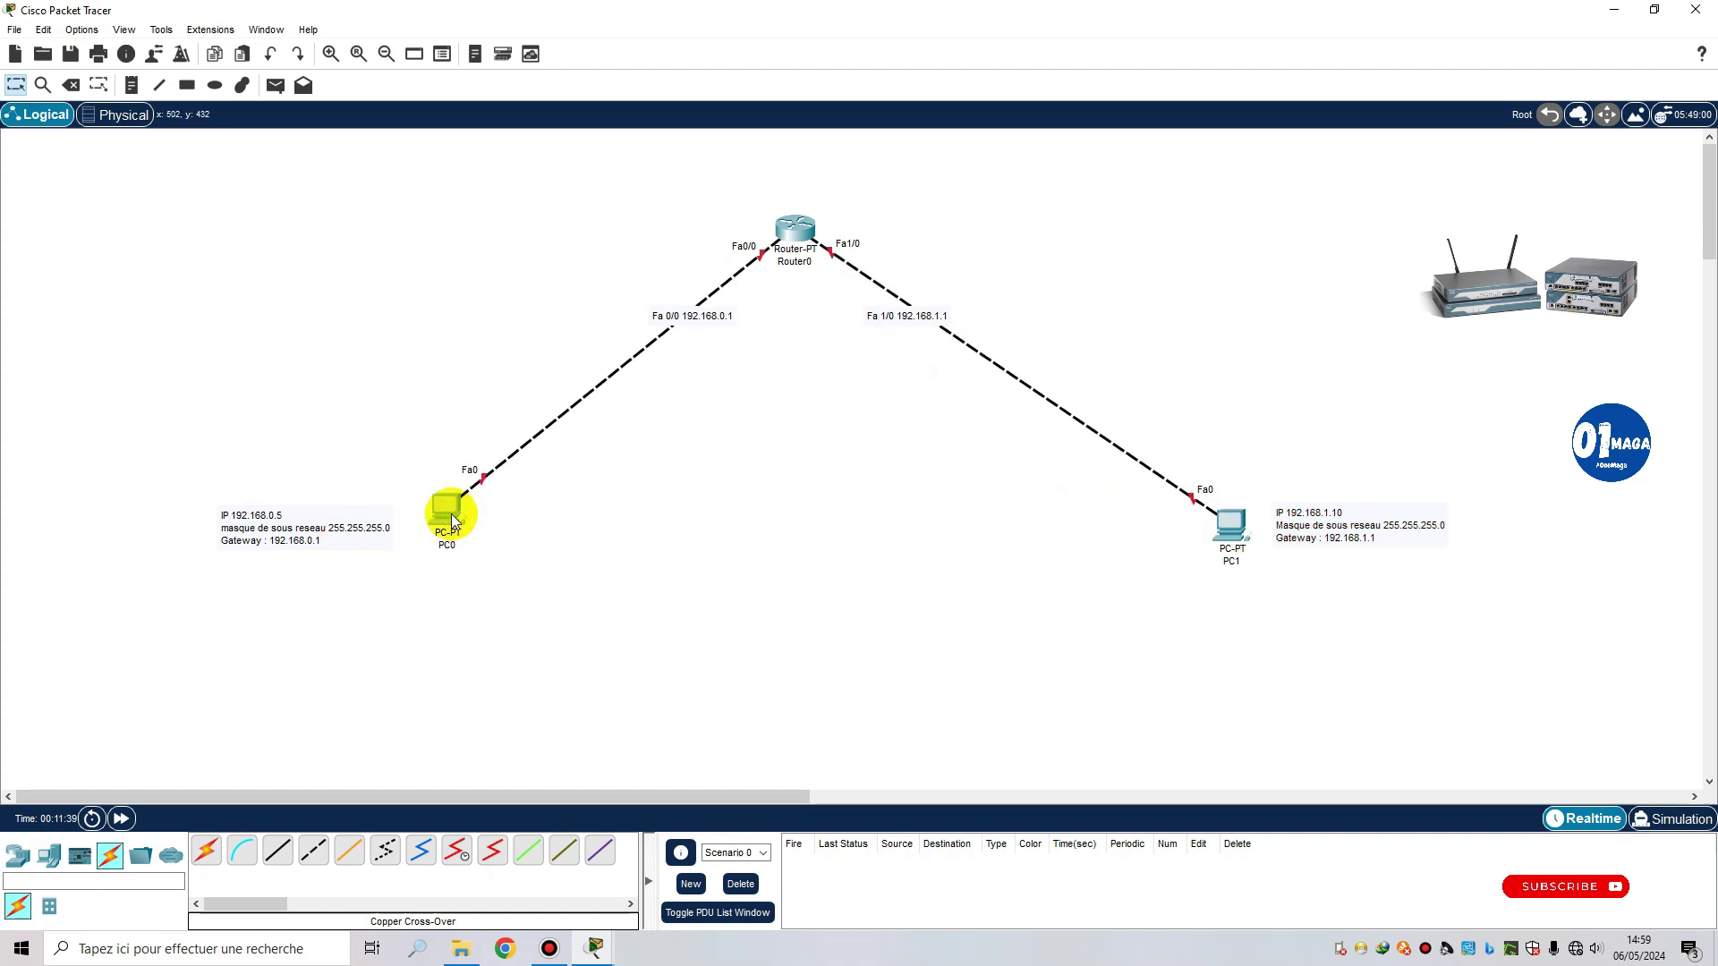
Step: Turn on Router0's FastEthernet0/0 and FastEthernet1/0 ports, close its window, and move PC0 slightly down
click(793, 244)
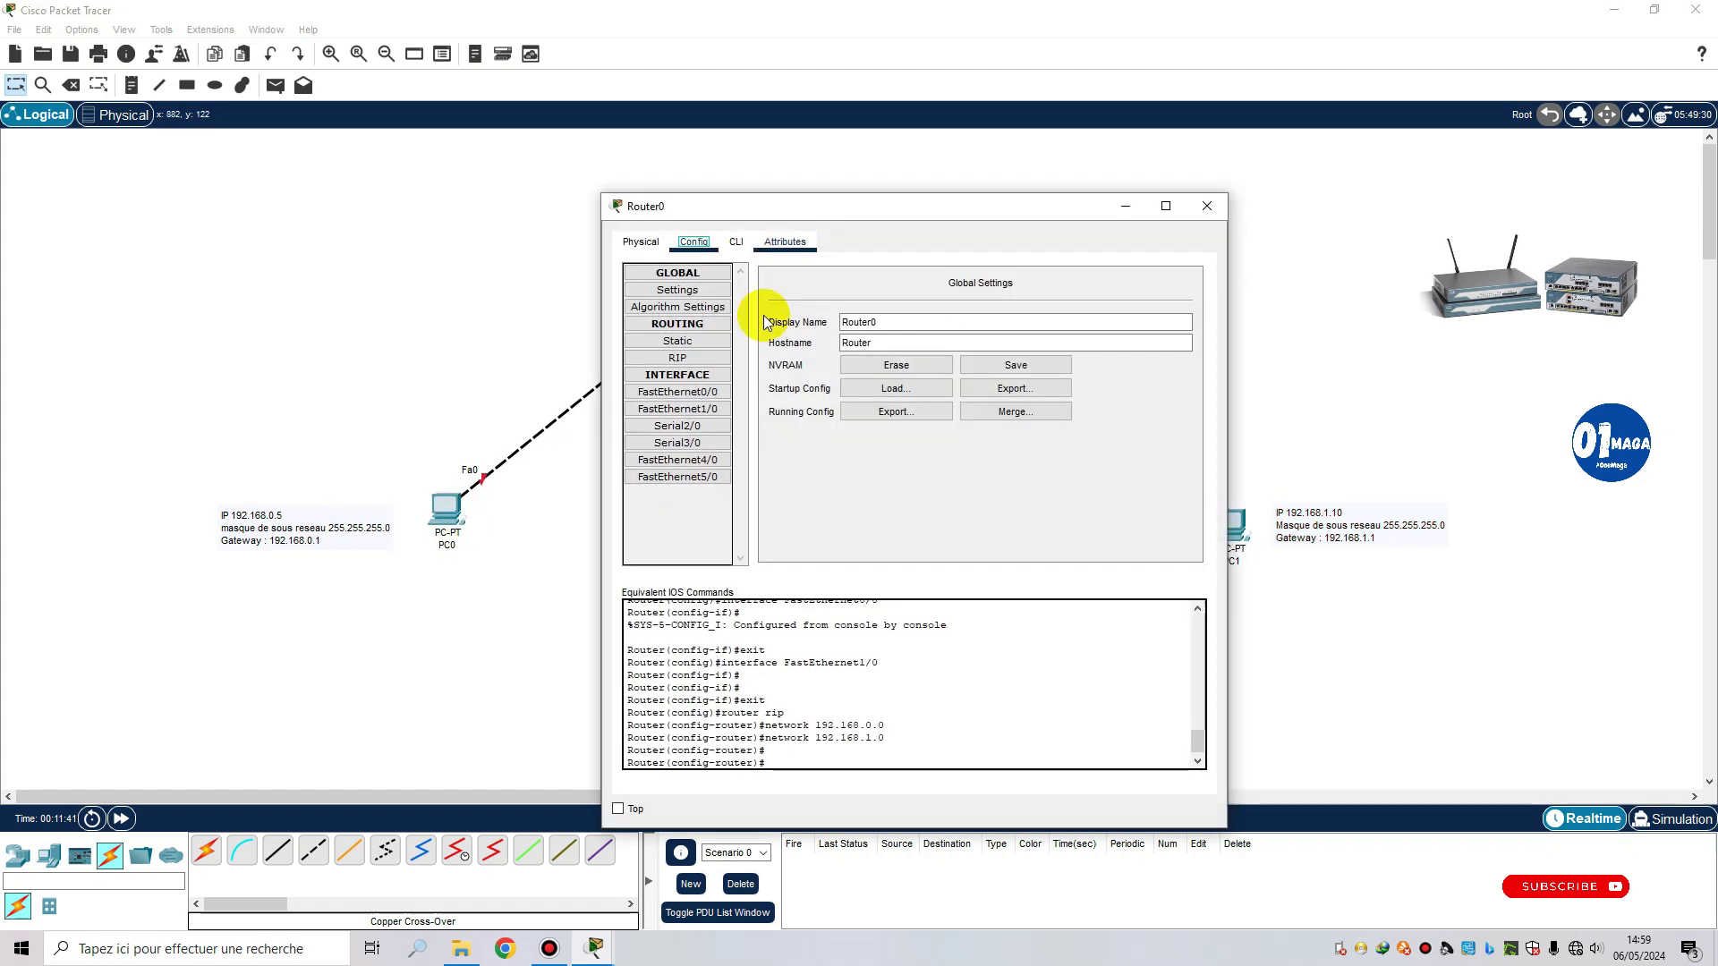
click(686, 395)
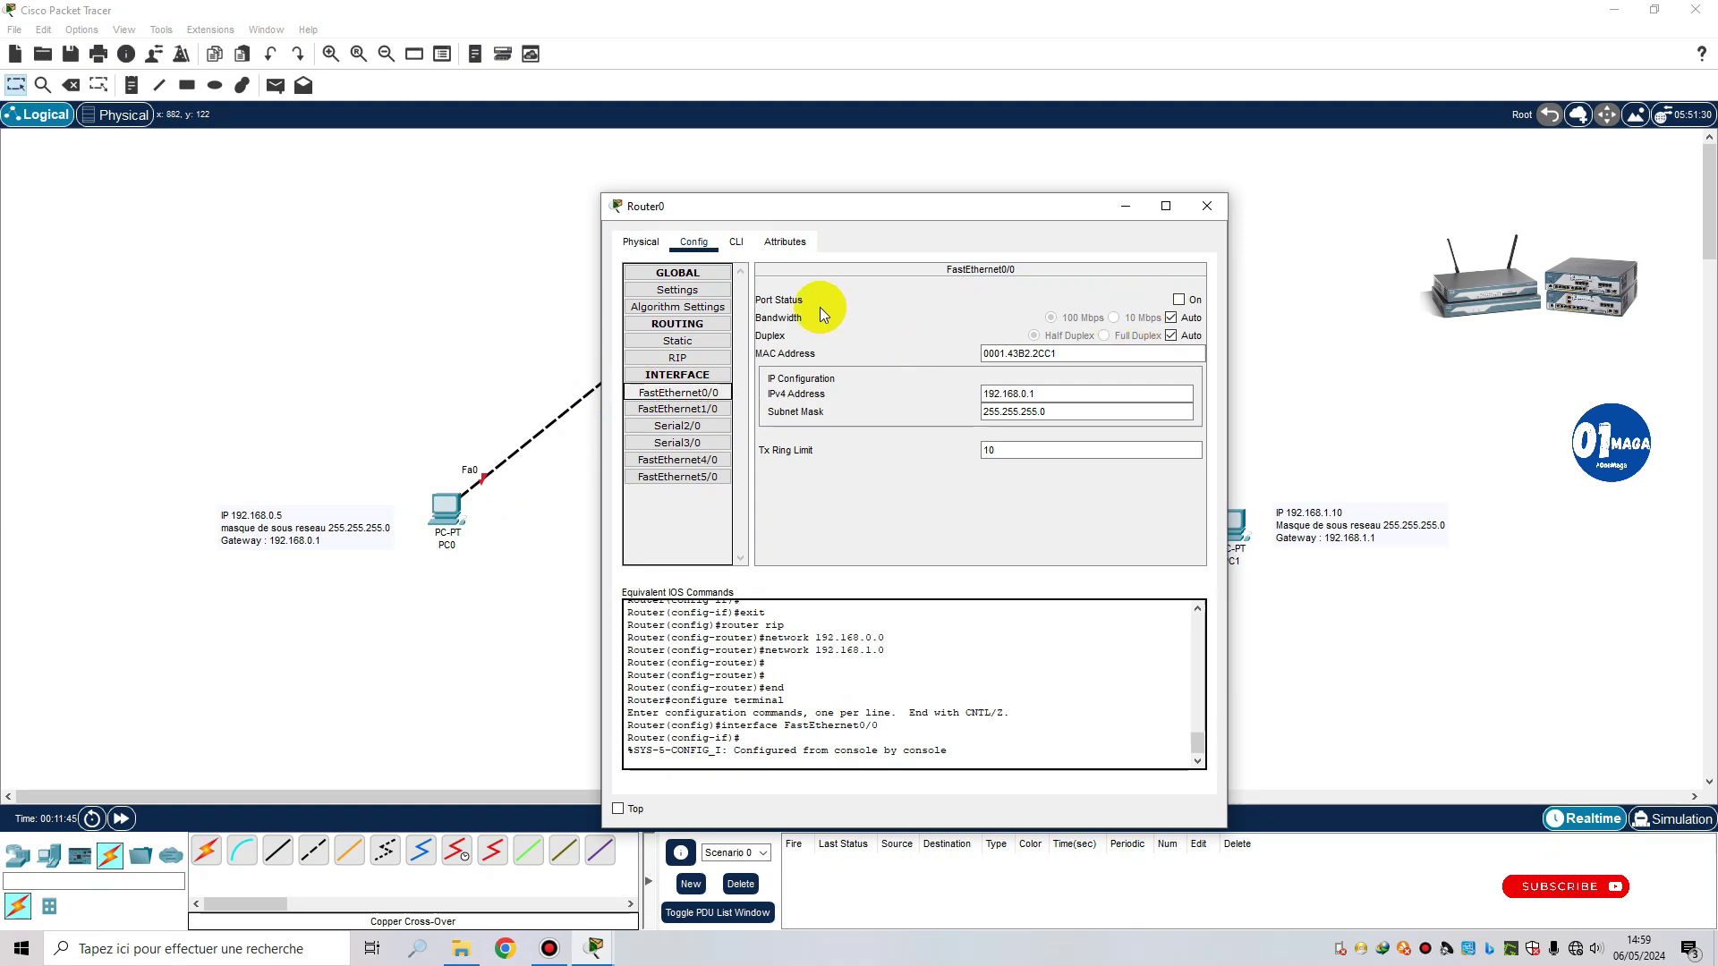
click(1178, 300)
click(618, 808)
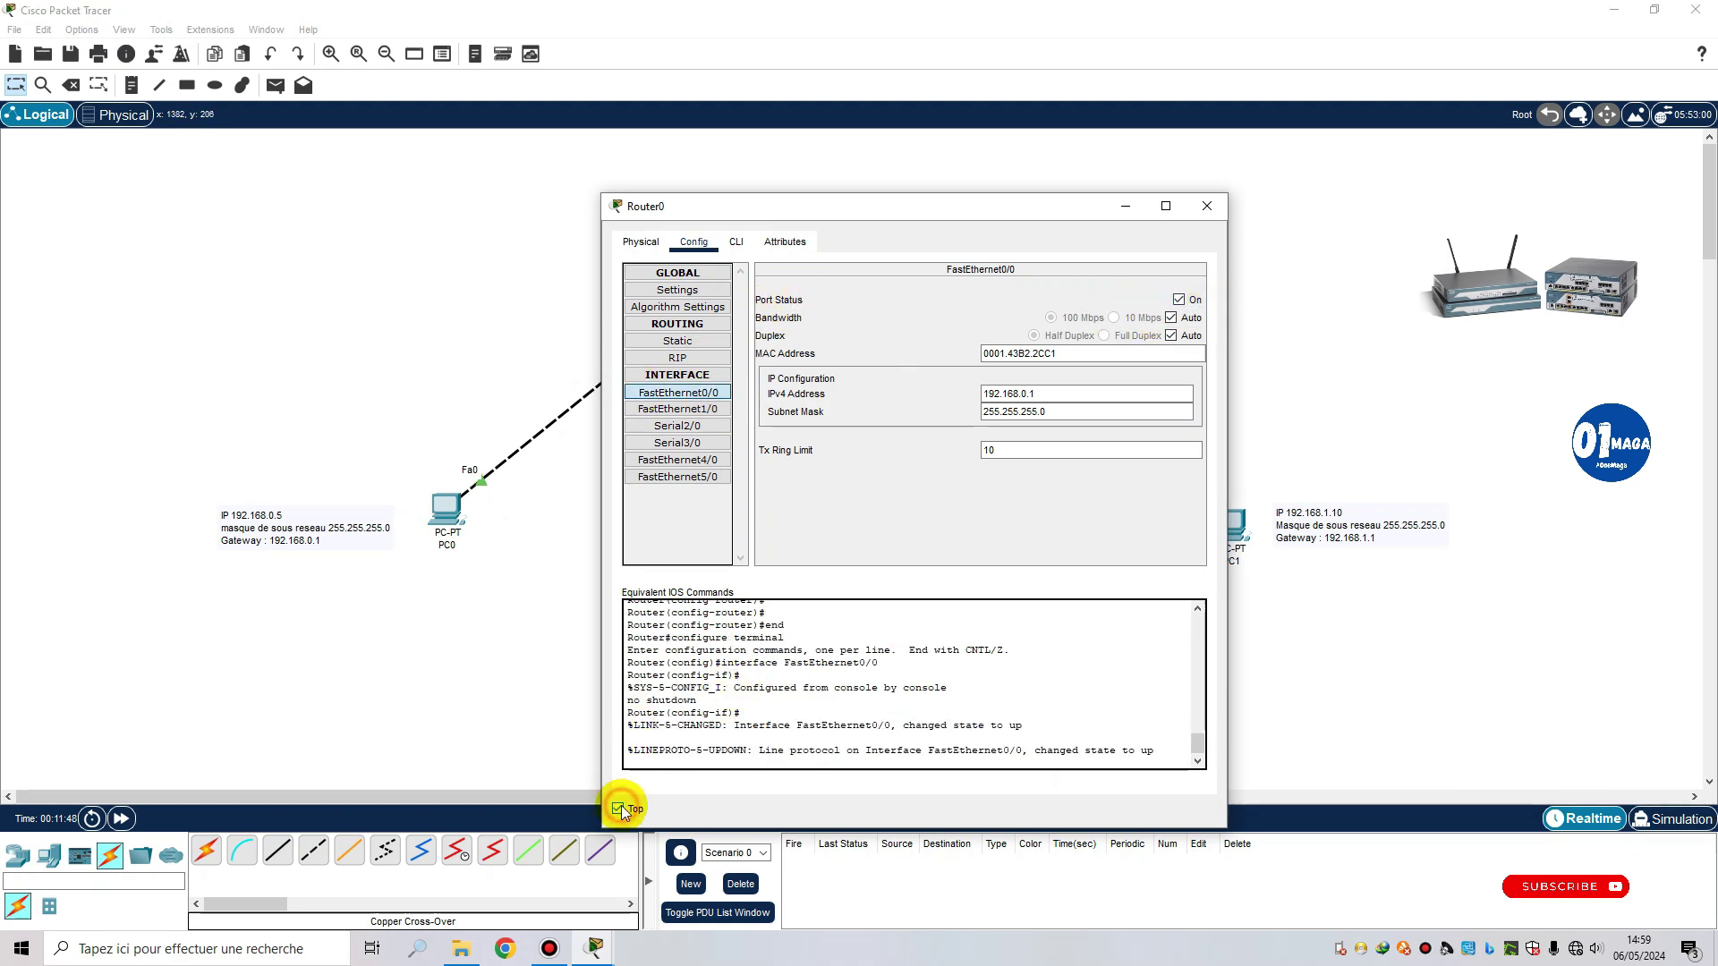
click(673, 410)
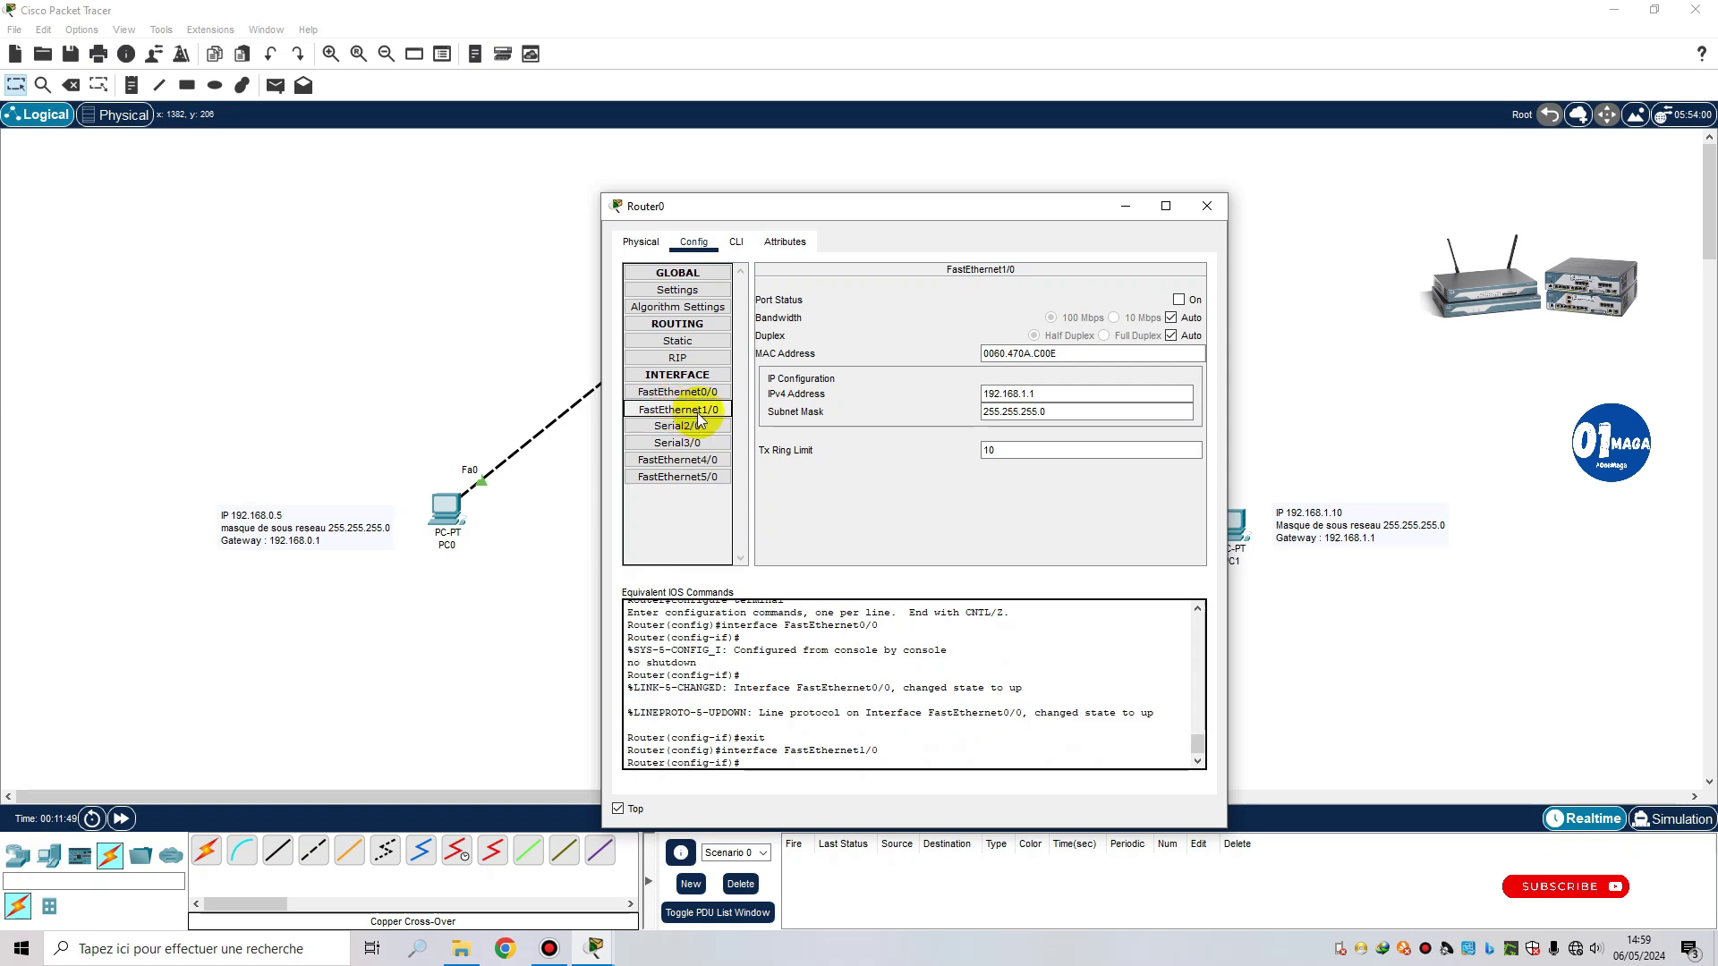
click(1180, 301)
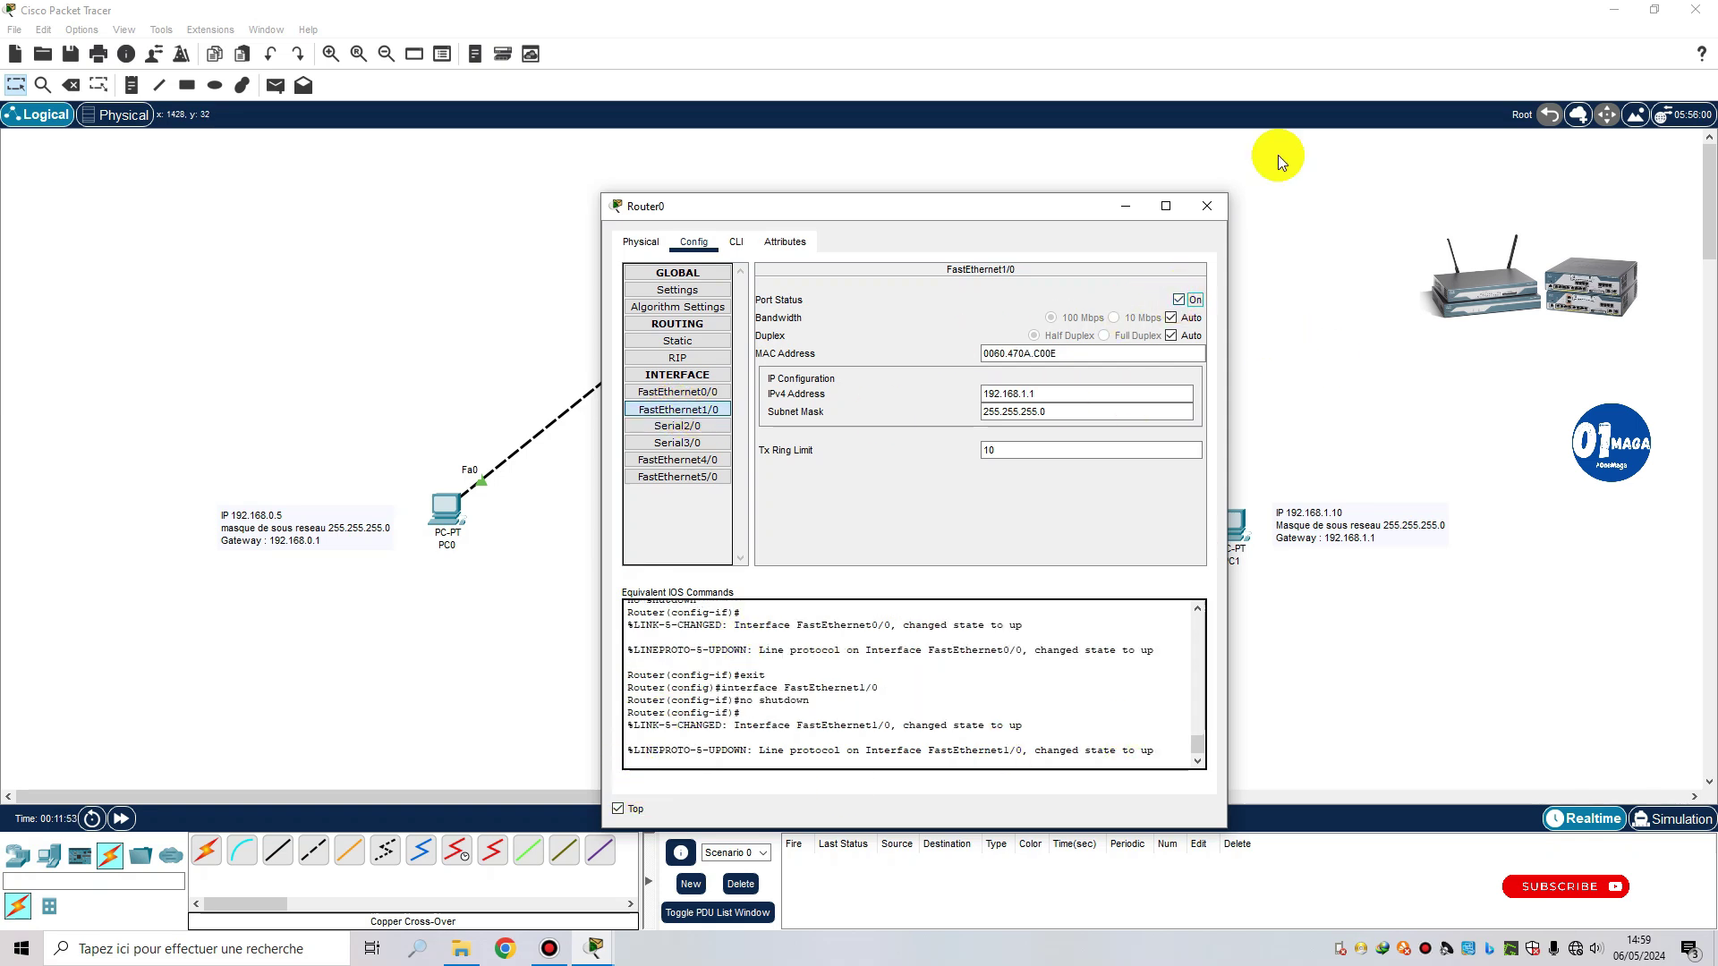
click(1207, 207)
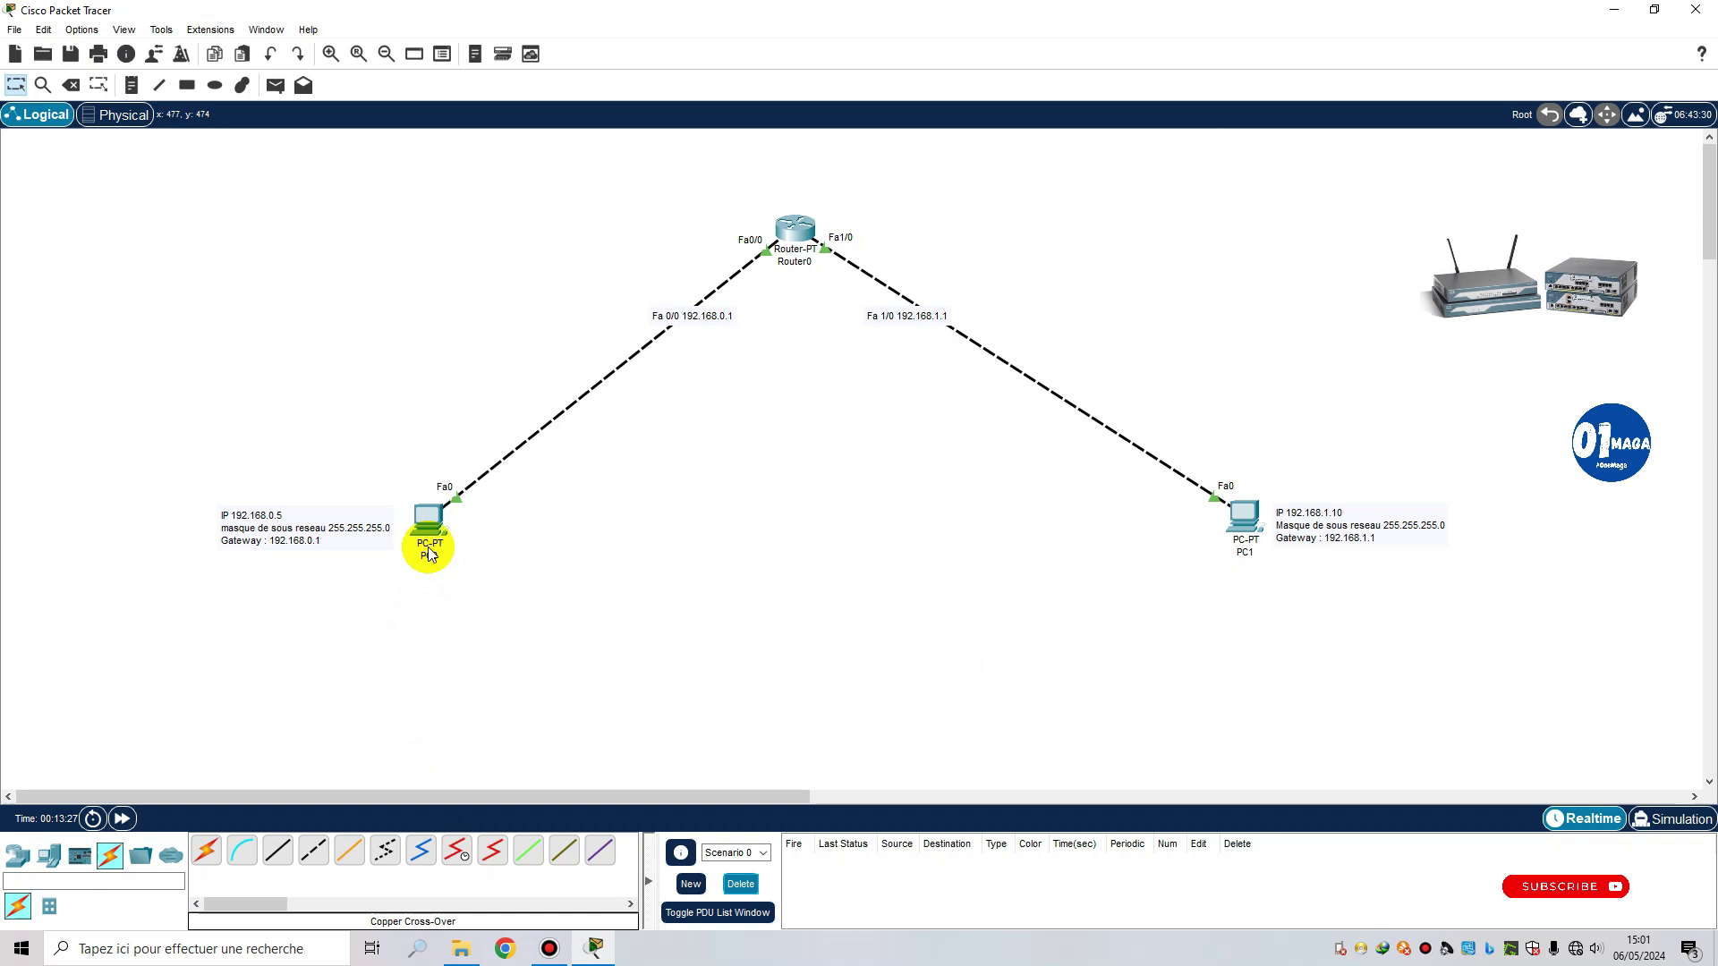
drag(430, 553, 422, 566)
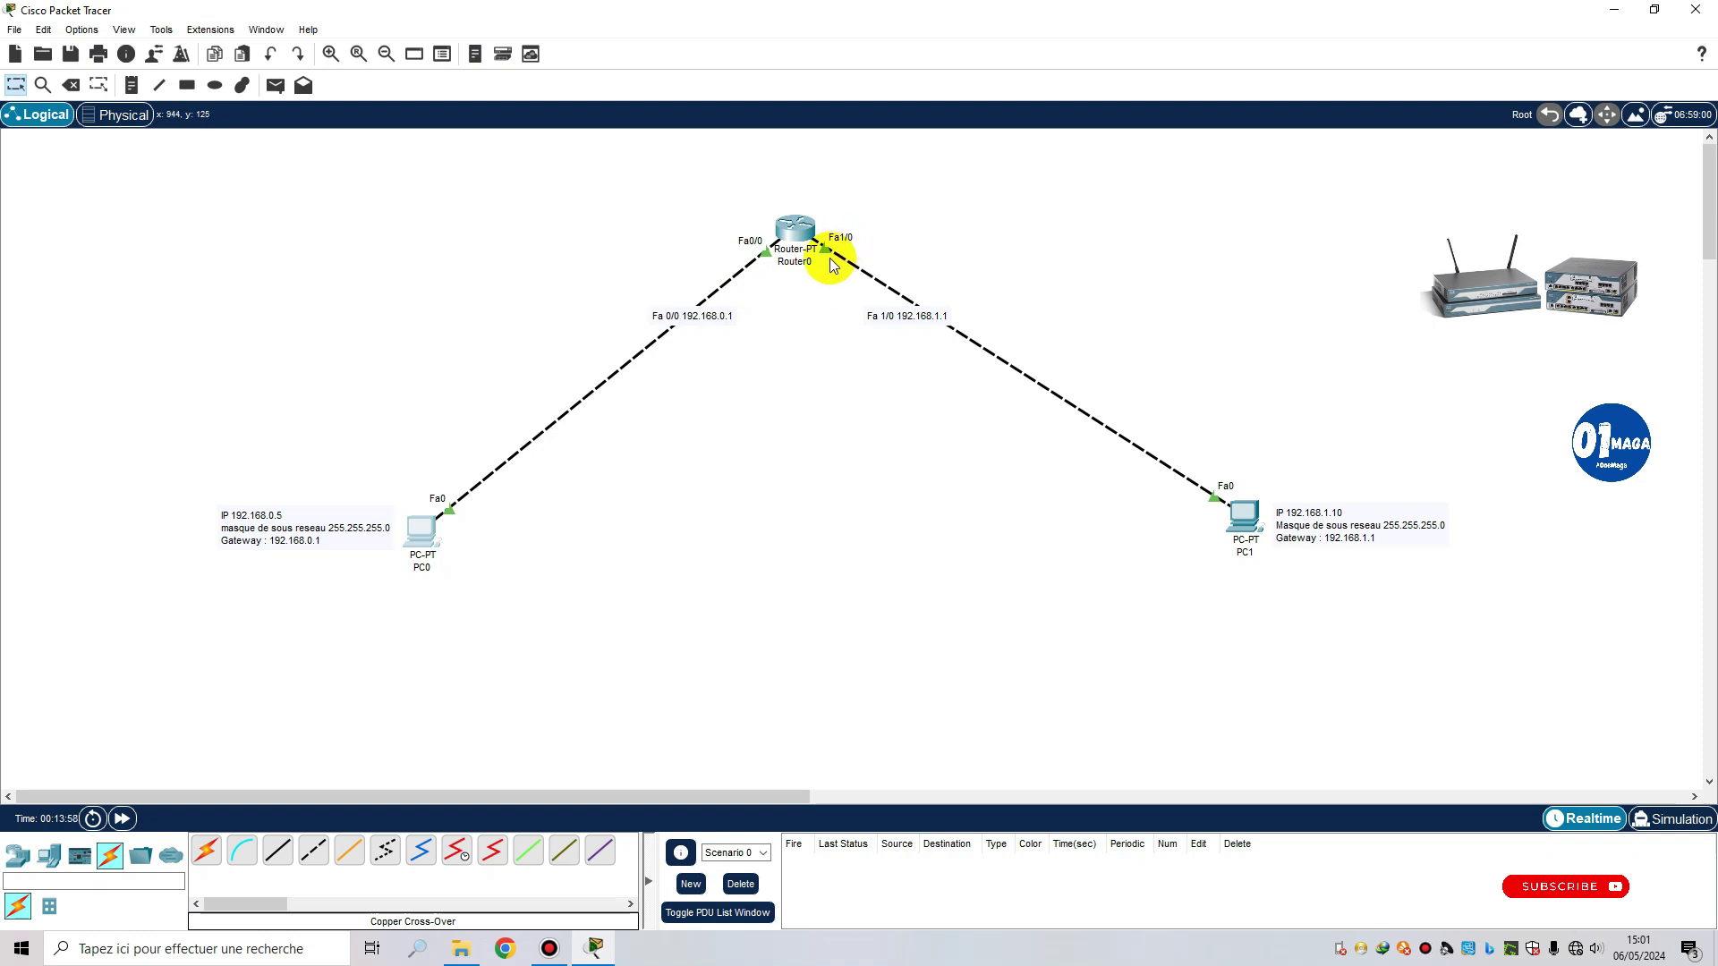
Step: Review Router0's FastEthernet1/0 and FastEthernet0/0 settings and its RIP network list, moving the window to uncover PC1's side of the topology
click(791, 226)
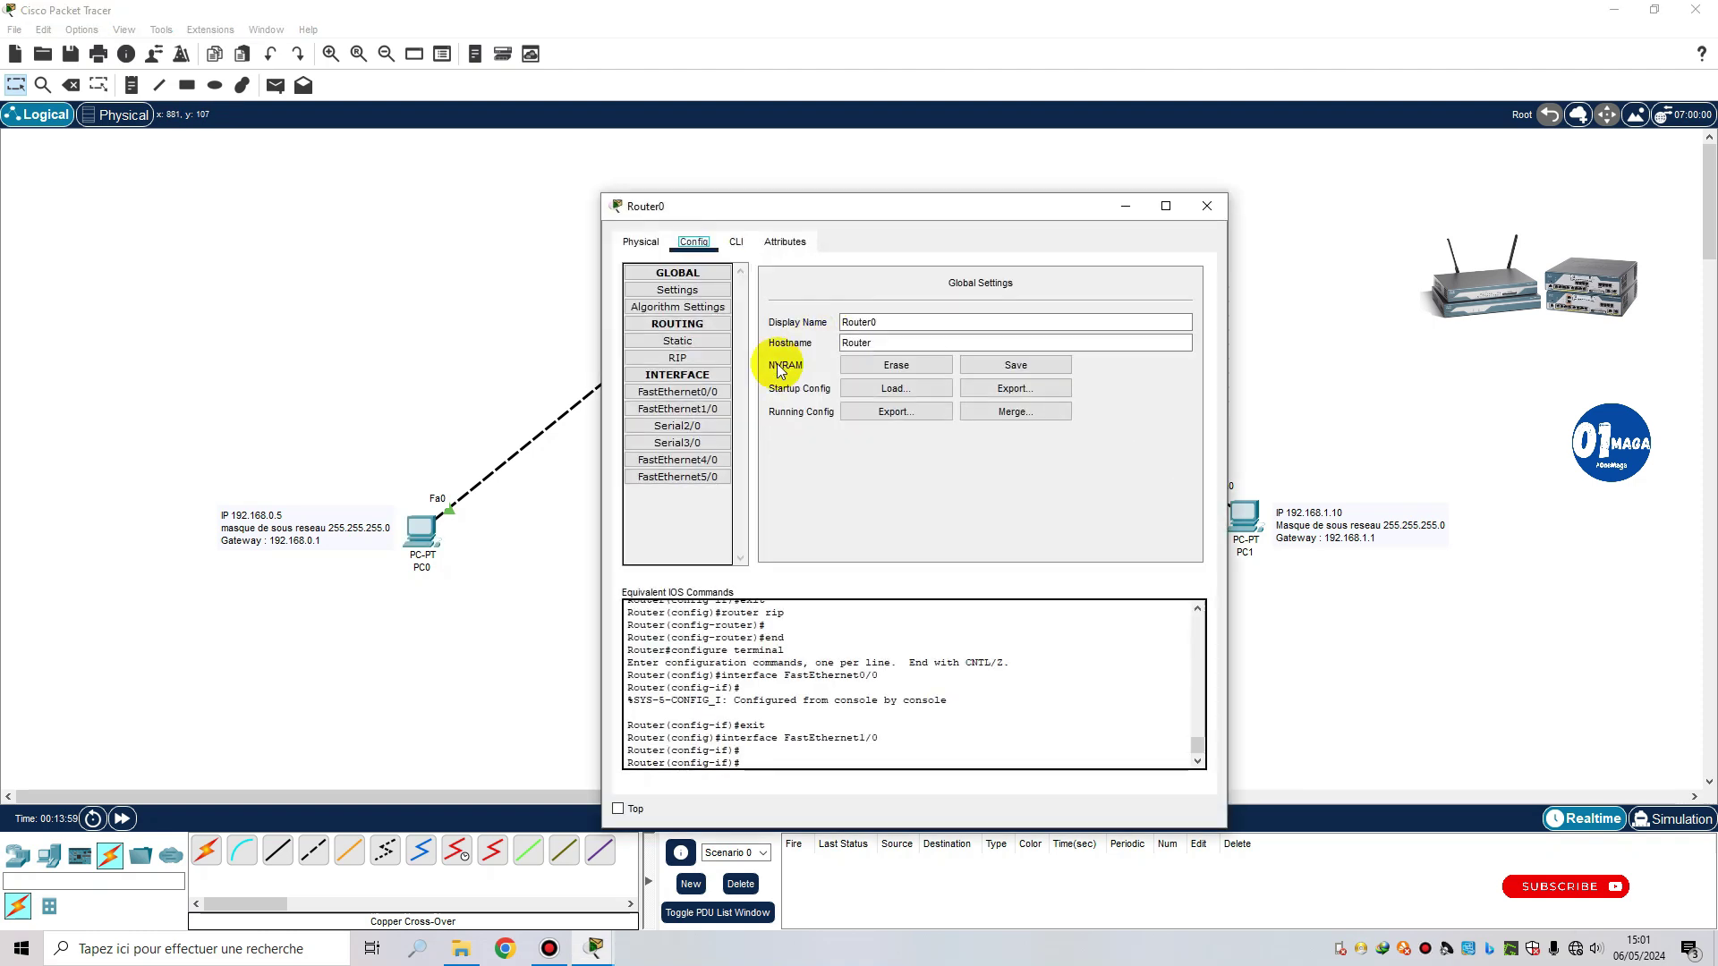
click(691, 409)
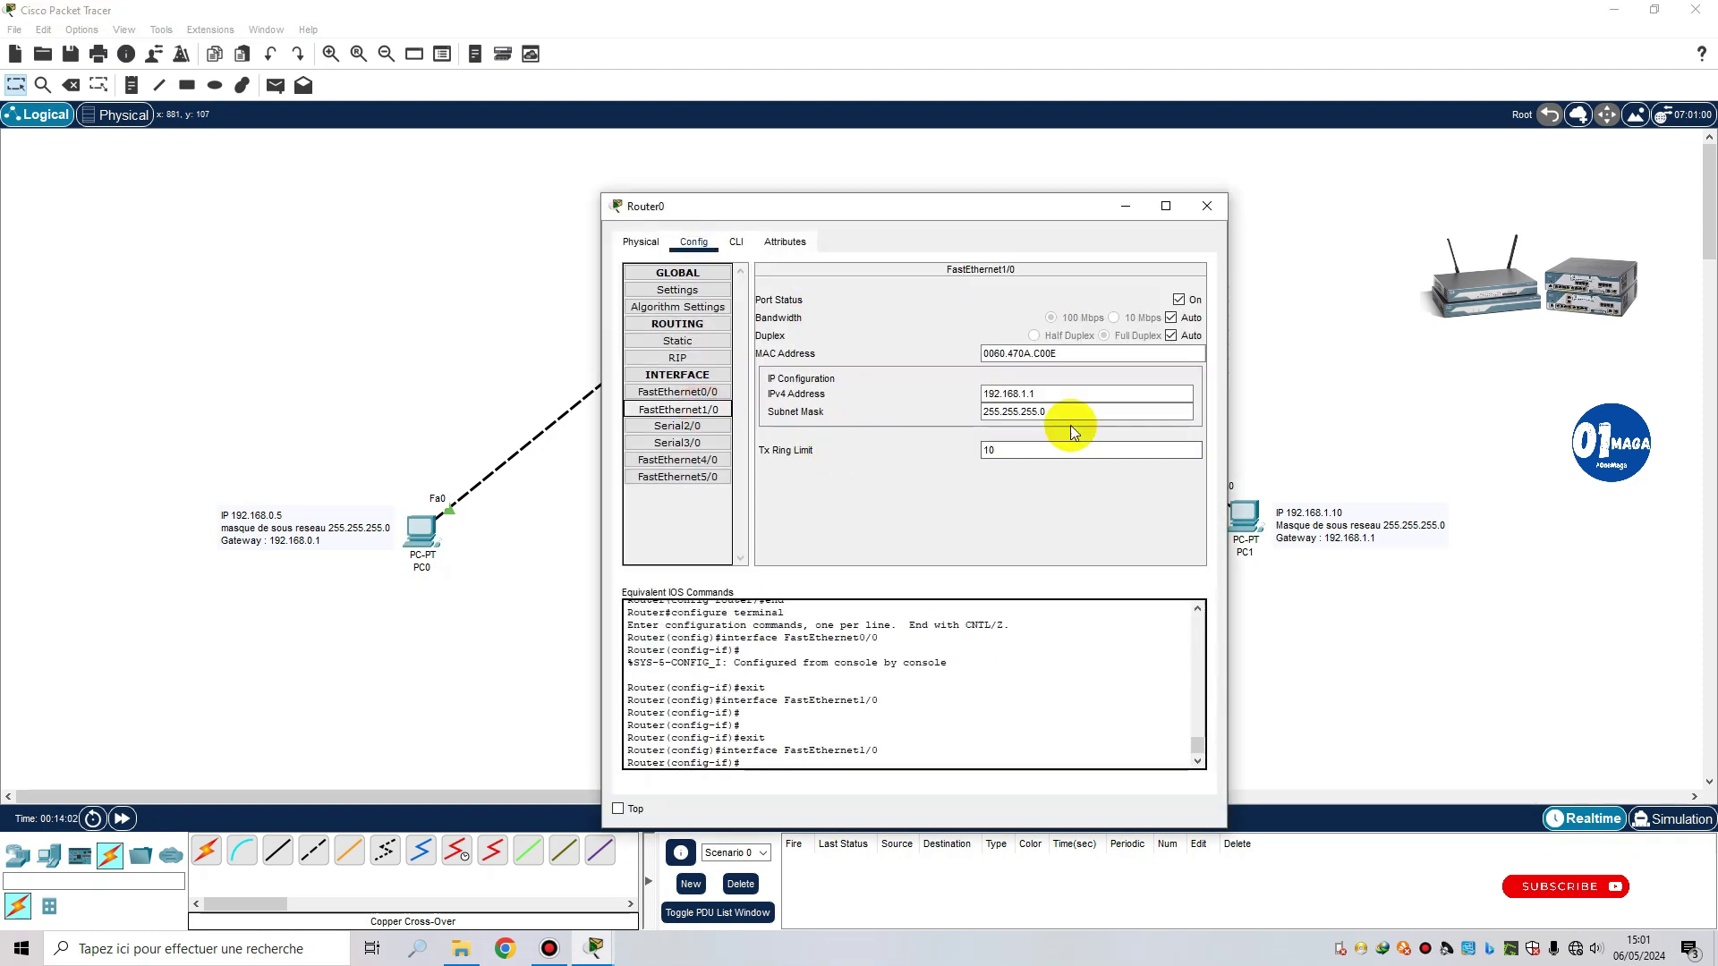
click(678, 392)
click(680, 358)
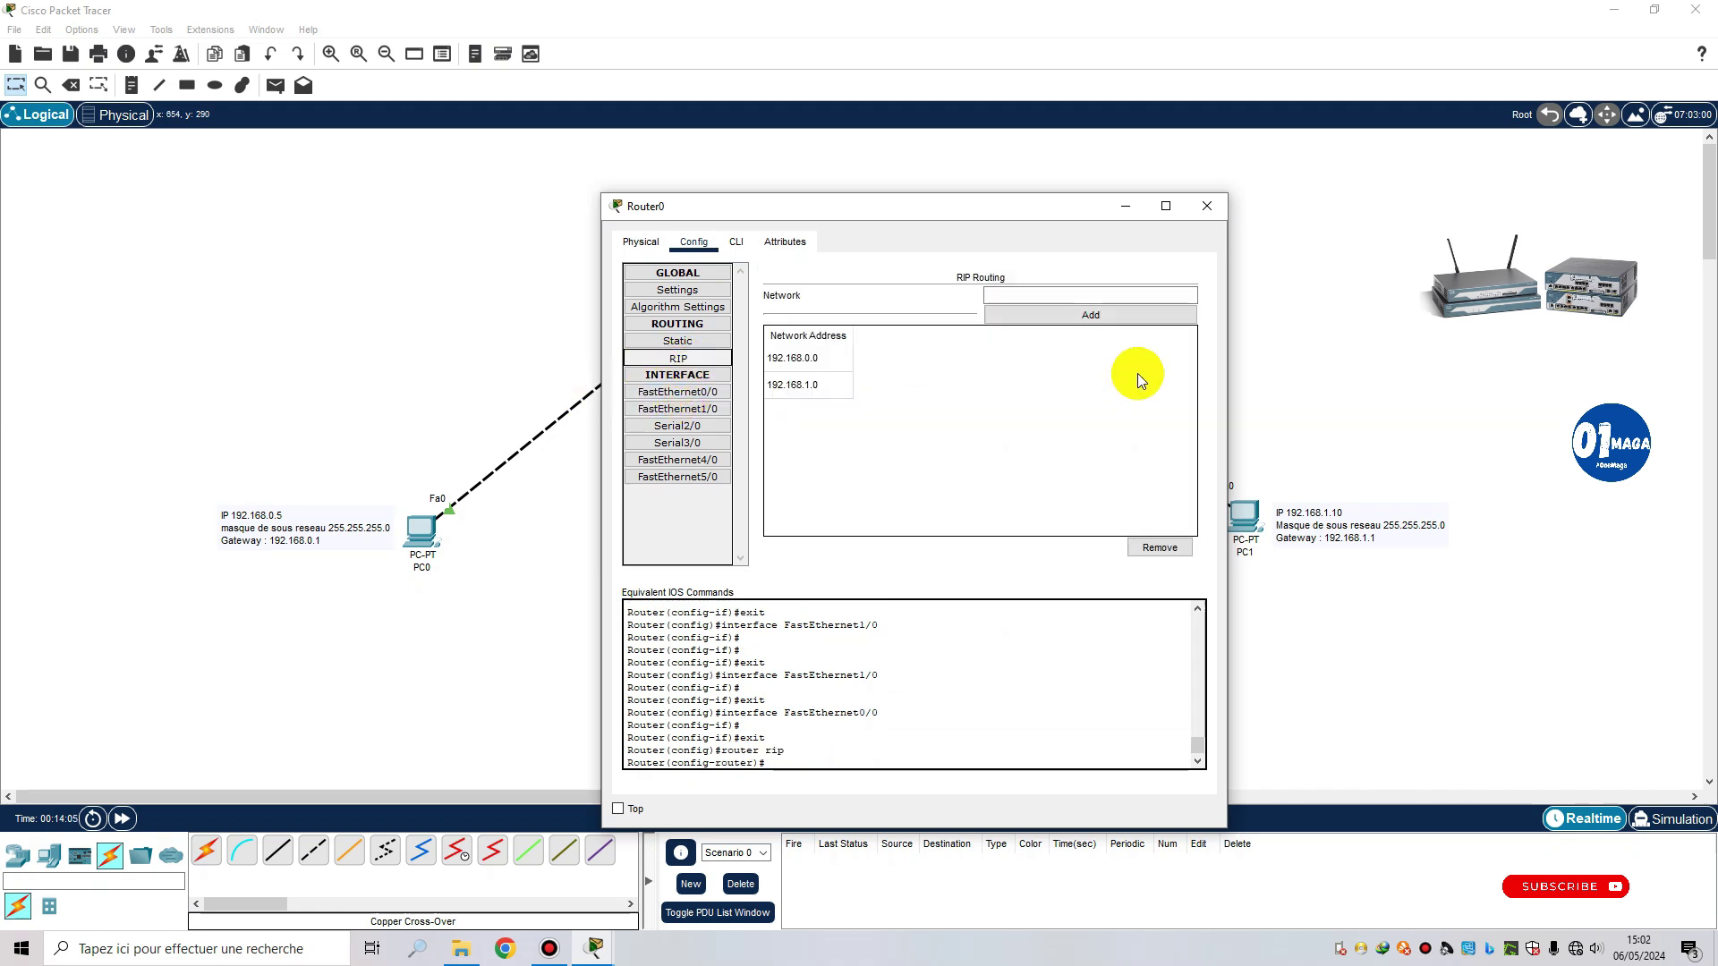
click(832, 468)
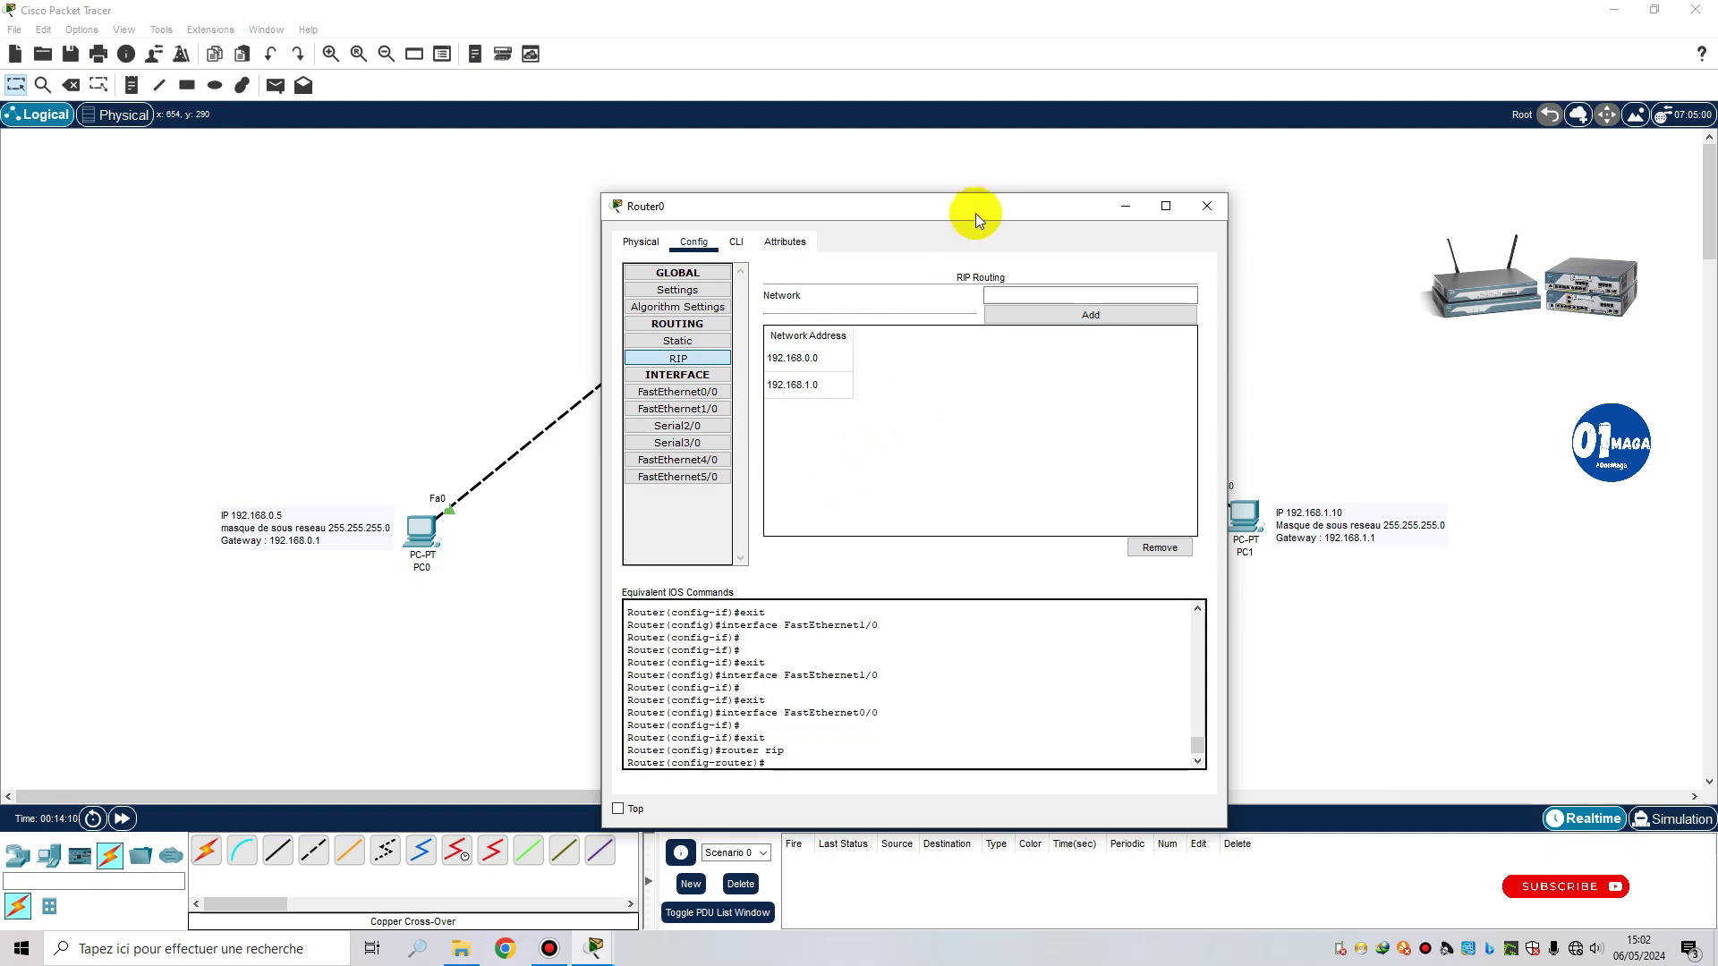
drag(982, 207, 846, 205)
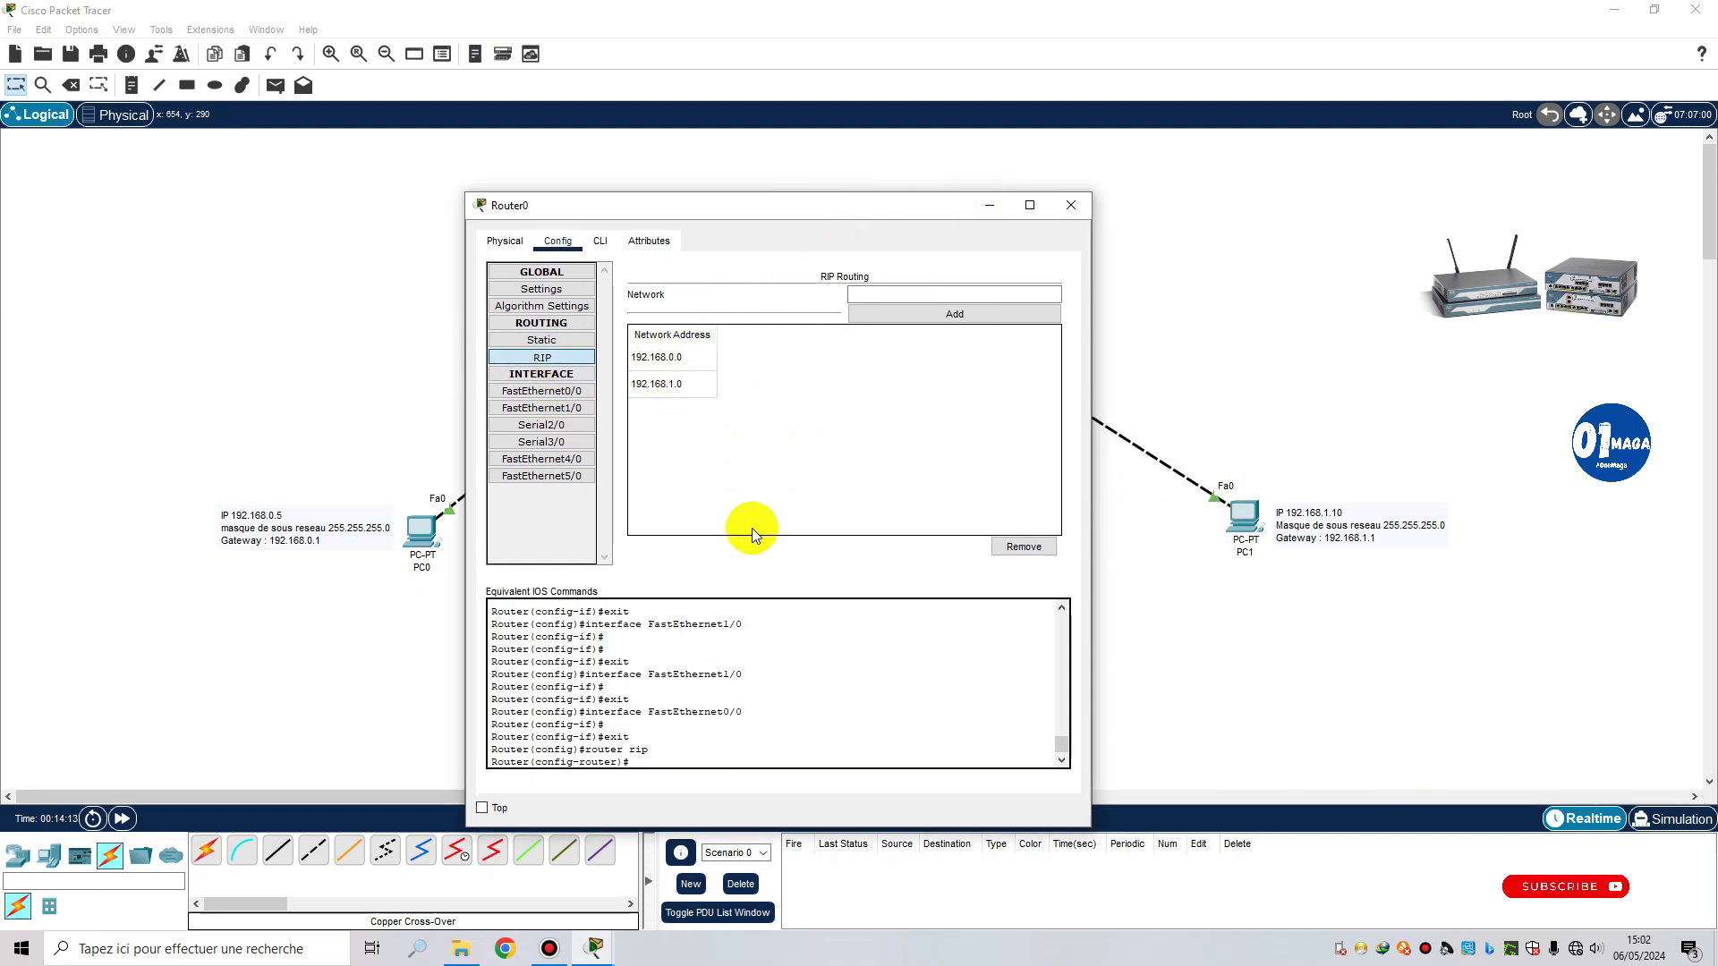
Step: Close Router0's window and send a simple PDU from PC0 to PC1
click(1070, 205)
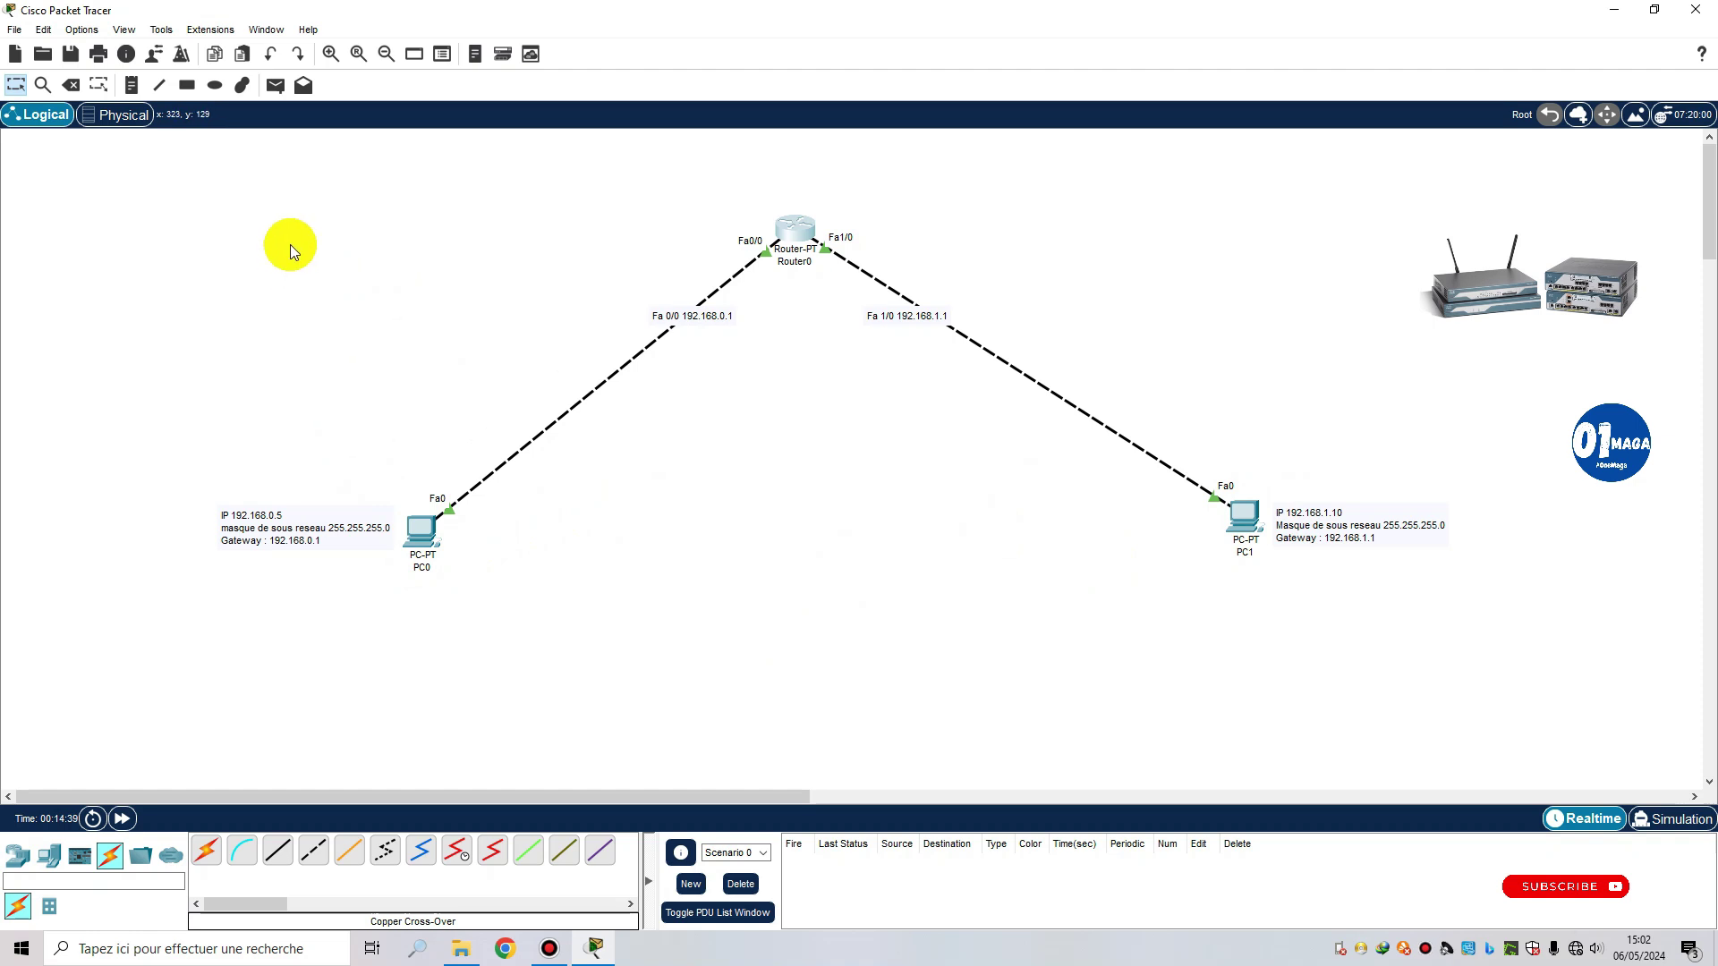
click(275, 85)
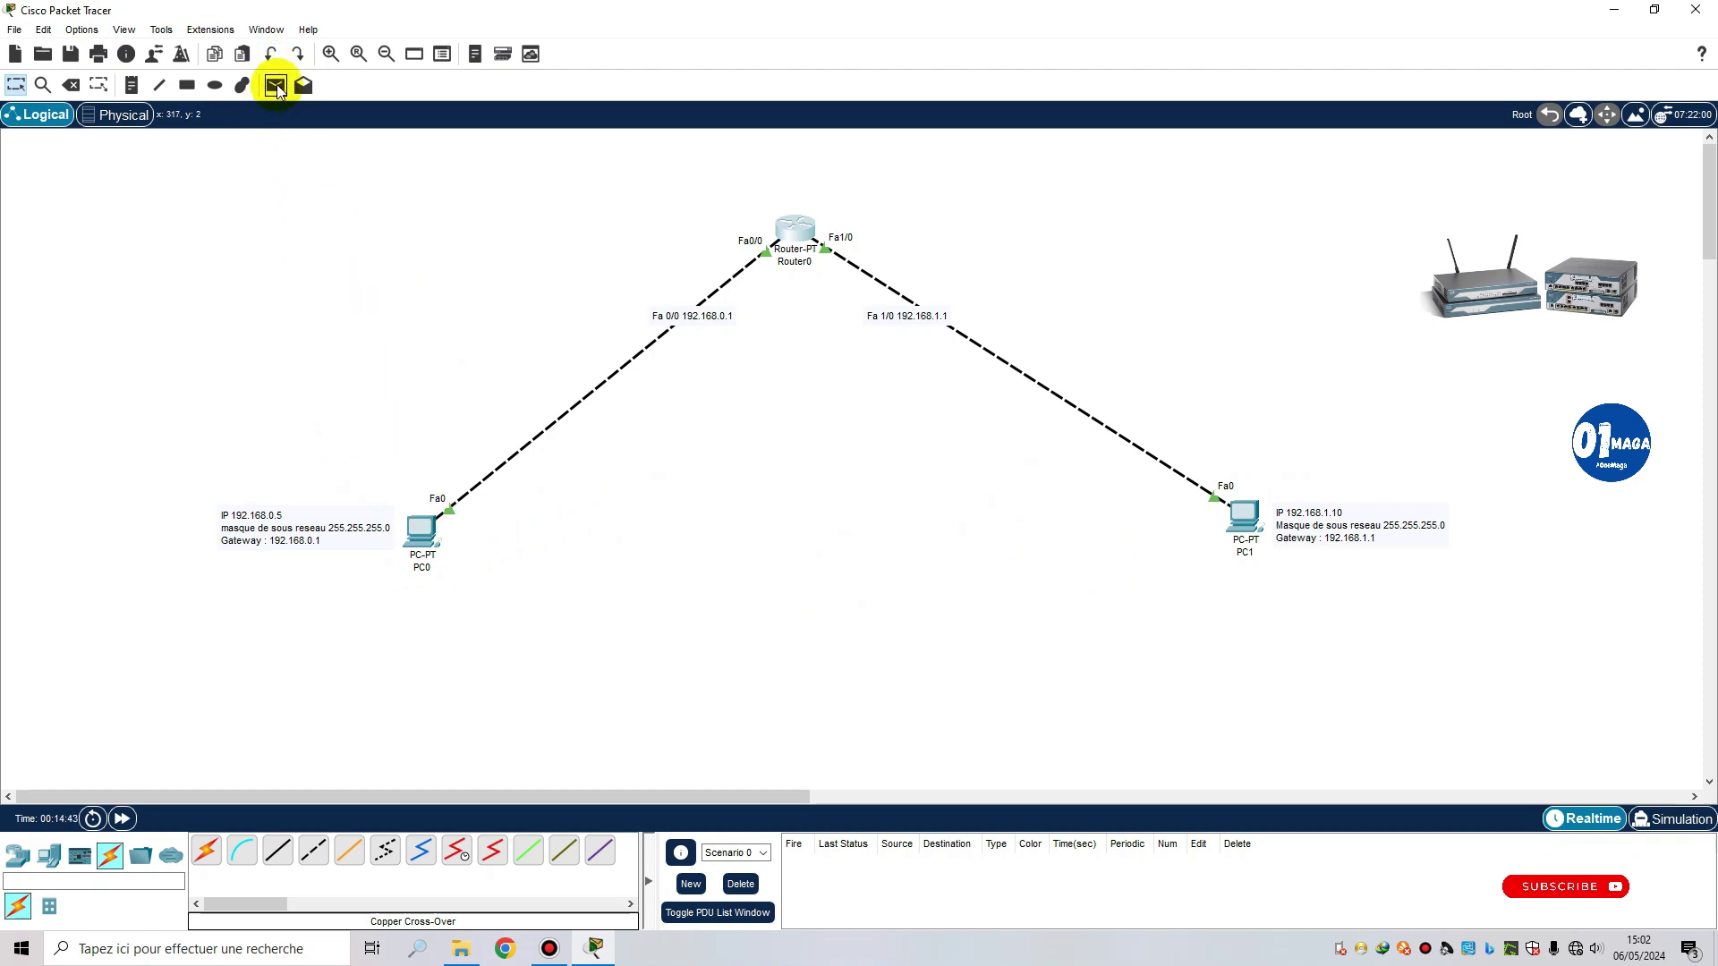
click(421, 529)
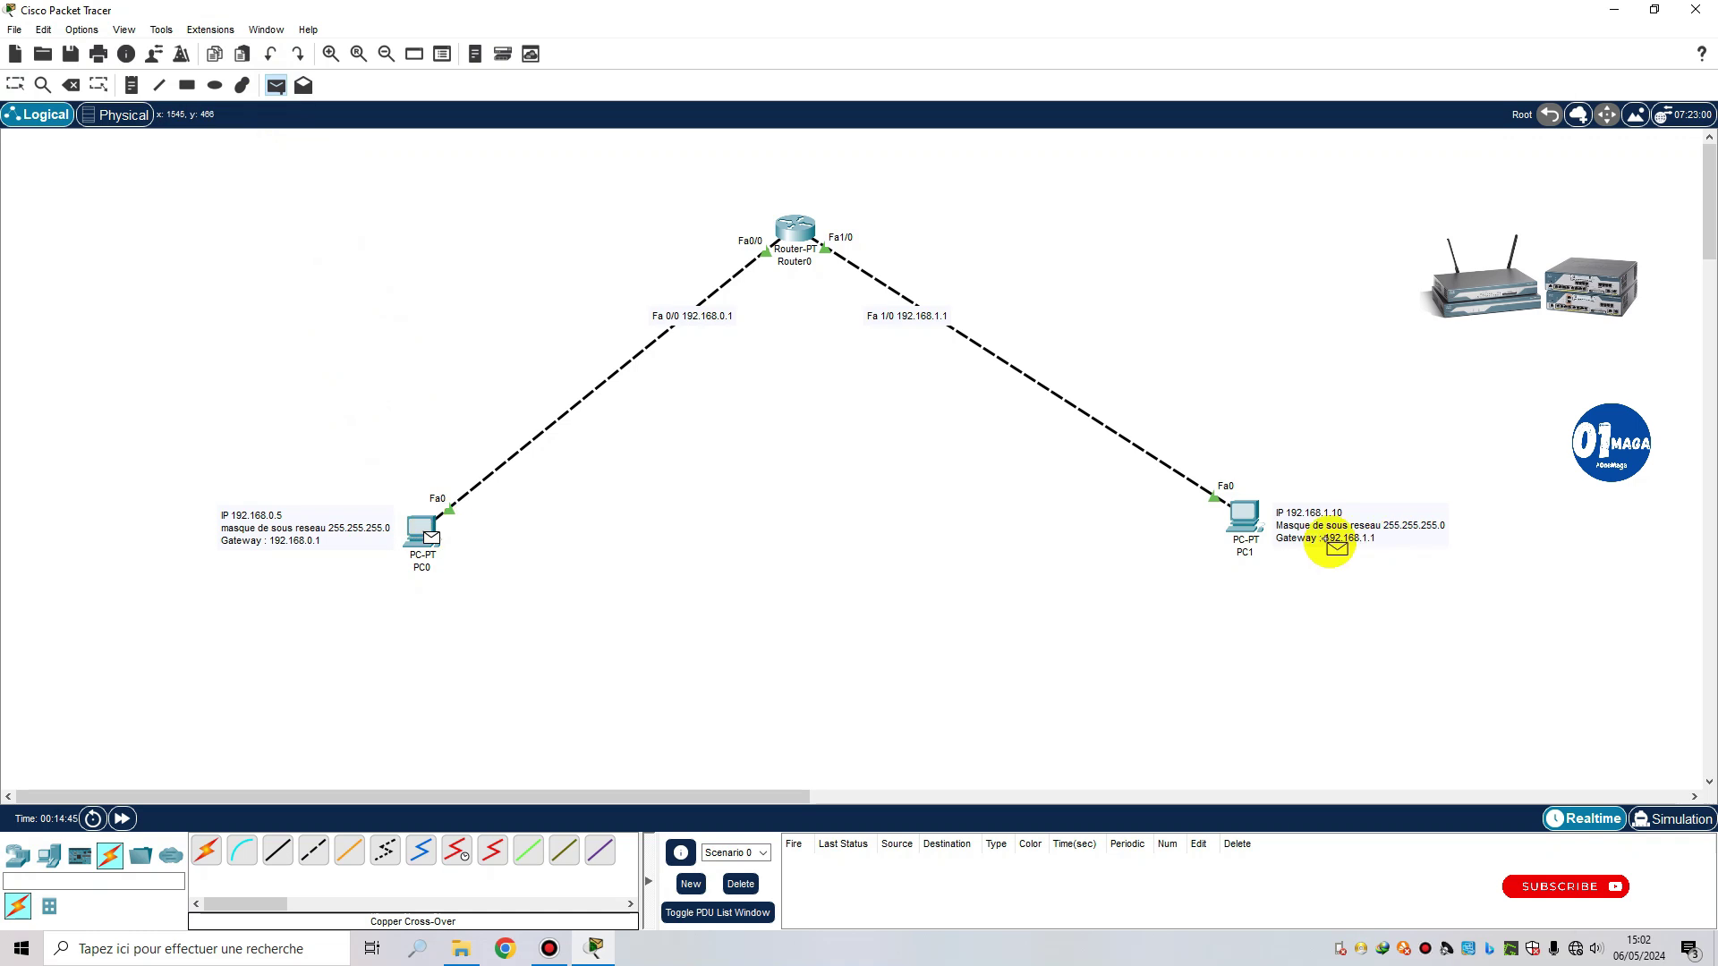
click(1251, 508)
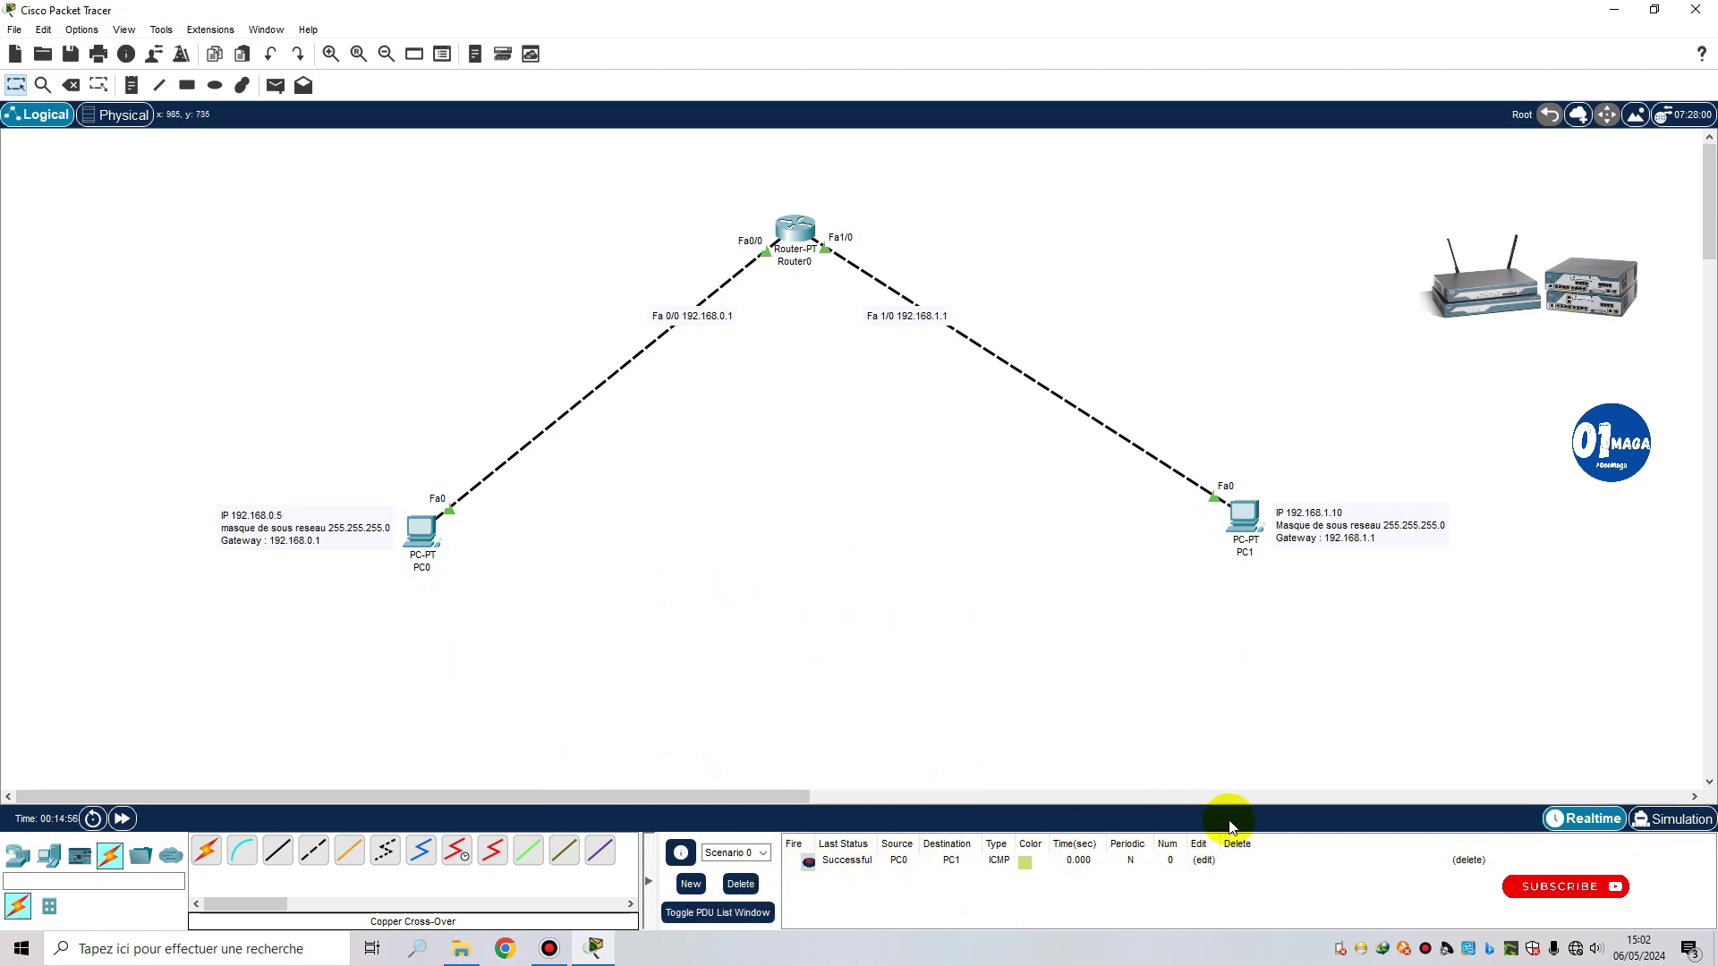
Step: Play back the PC0-to-PC1 ICMP packet in Simulation mode, stop the playback, and return to Realtime mode
click(1674, 817)
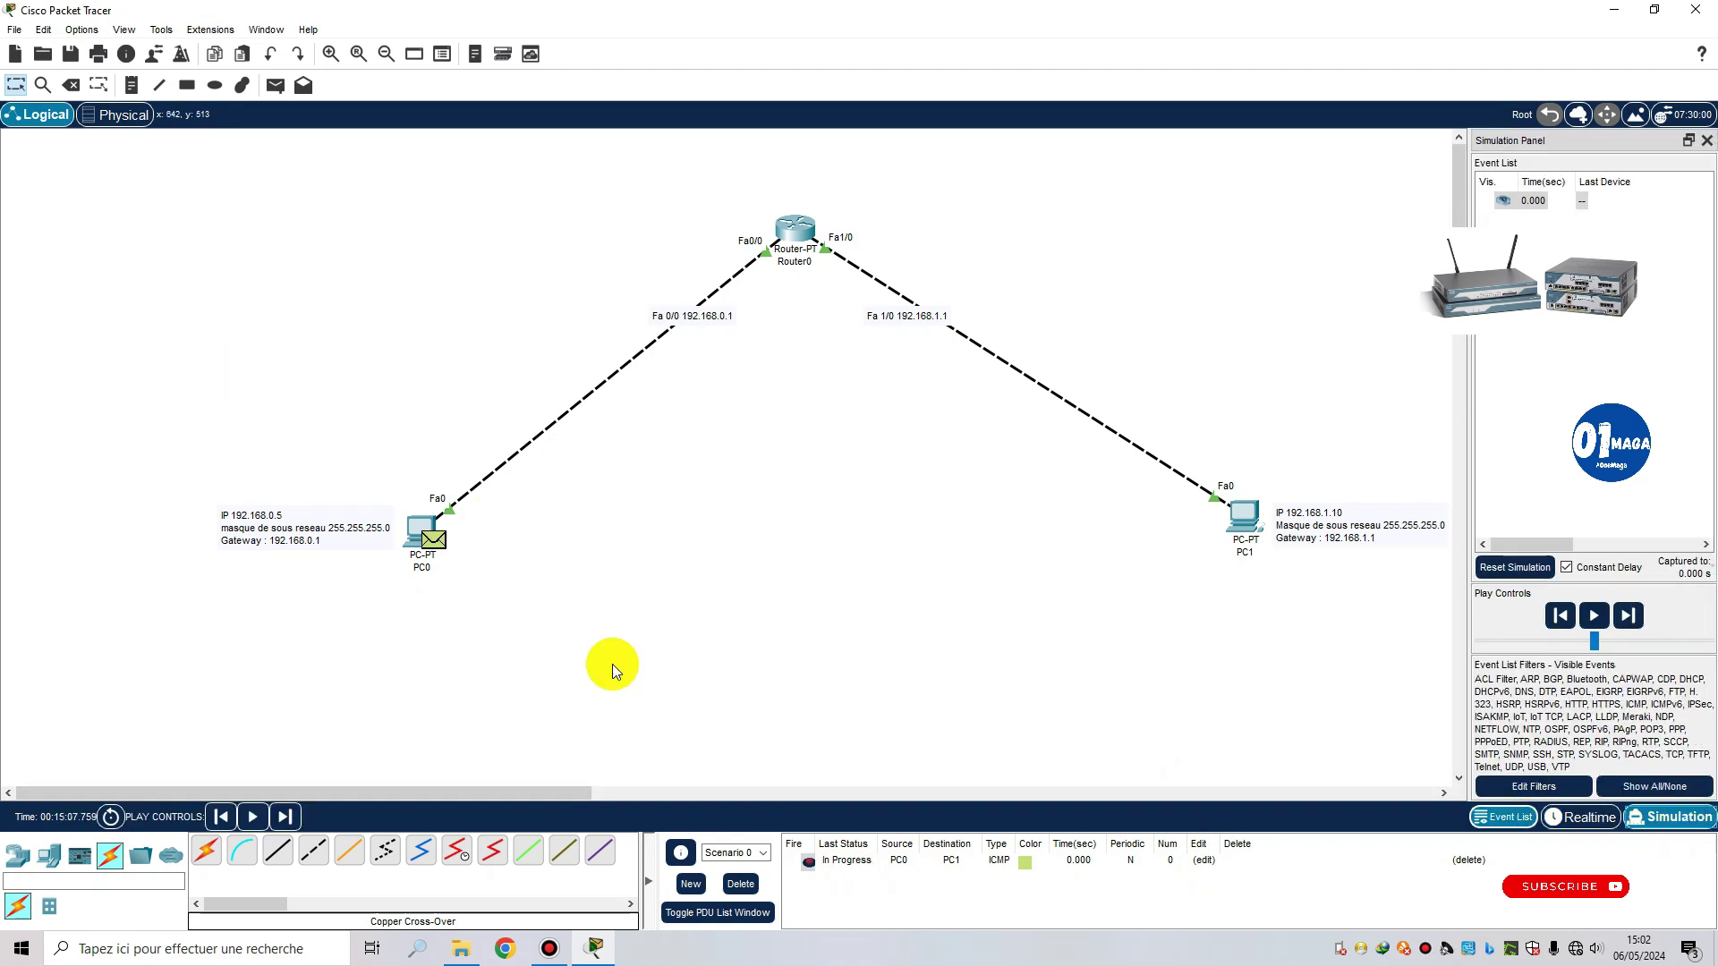
click(275, 86)
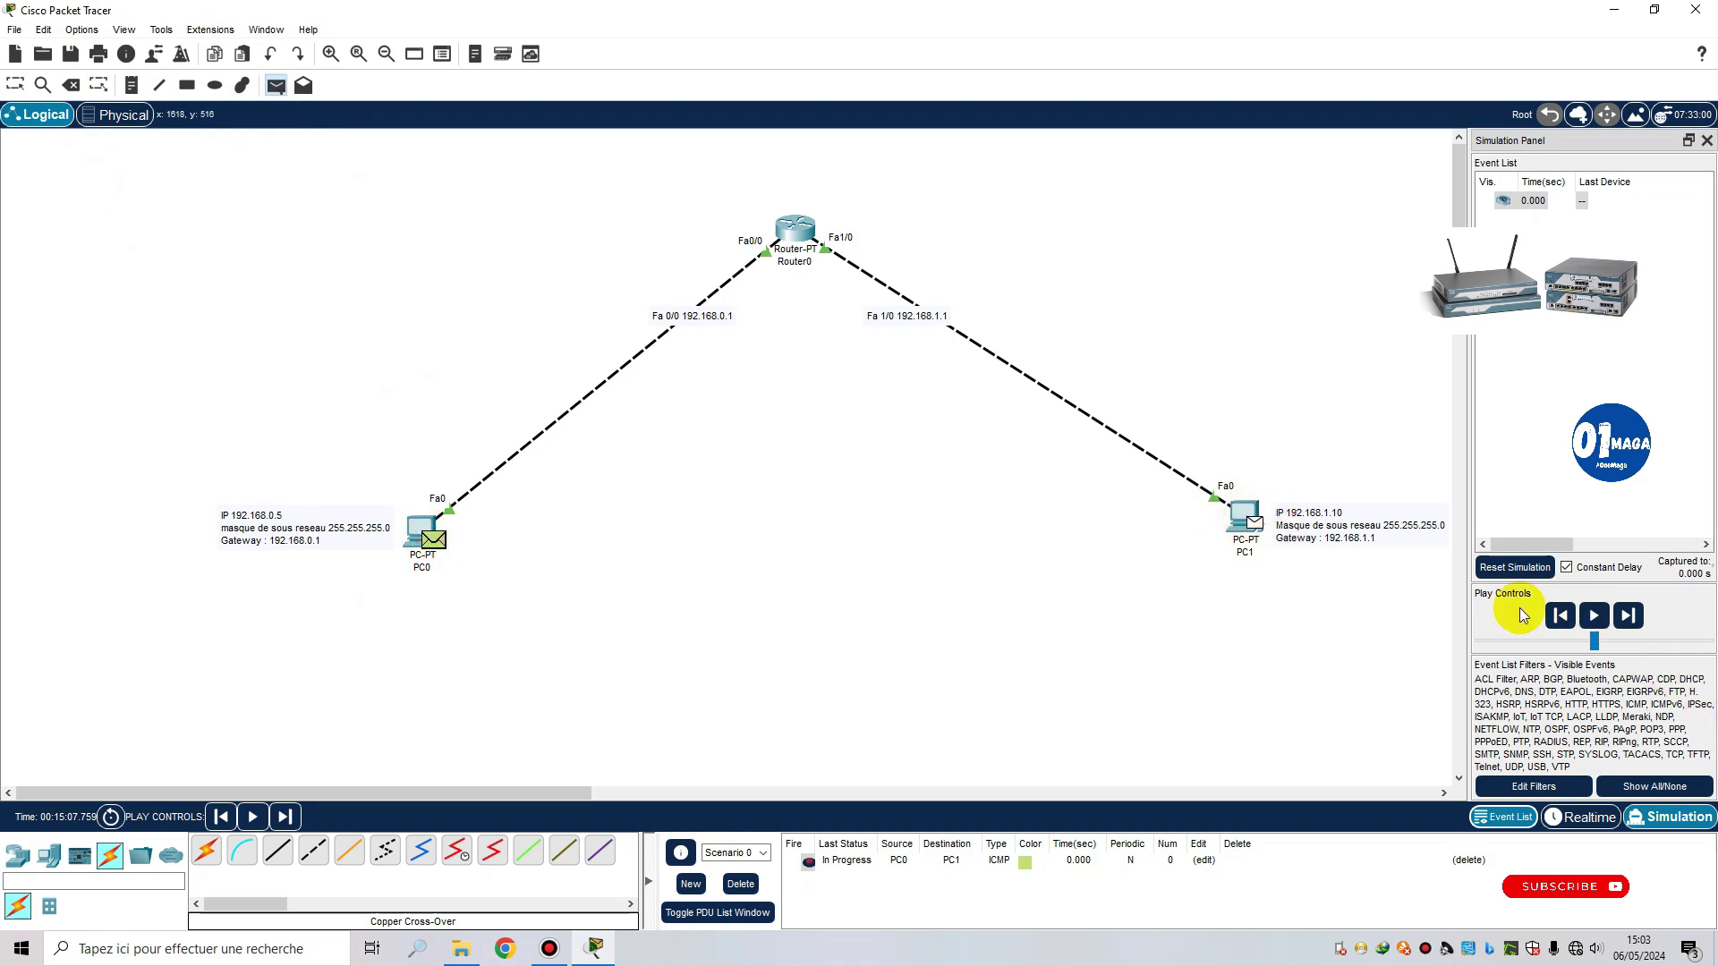
click(1593, 616)
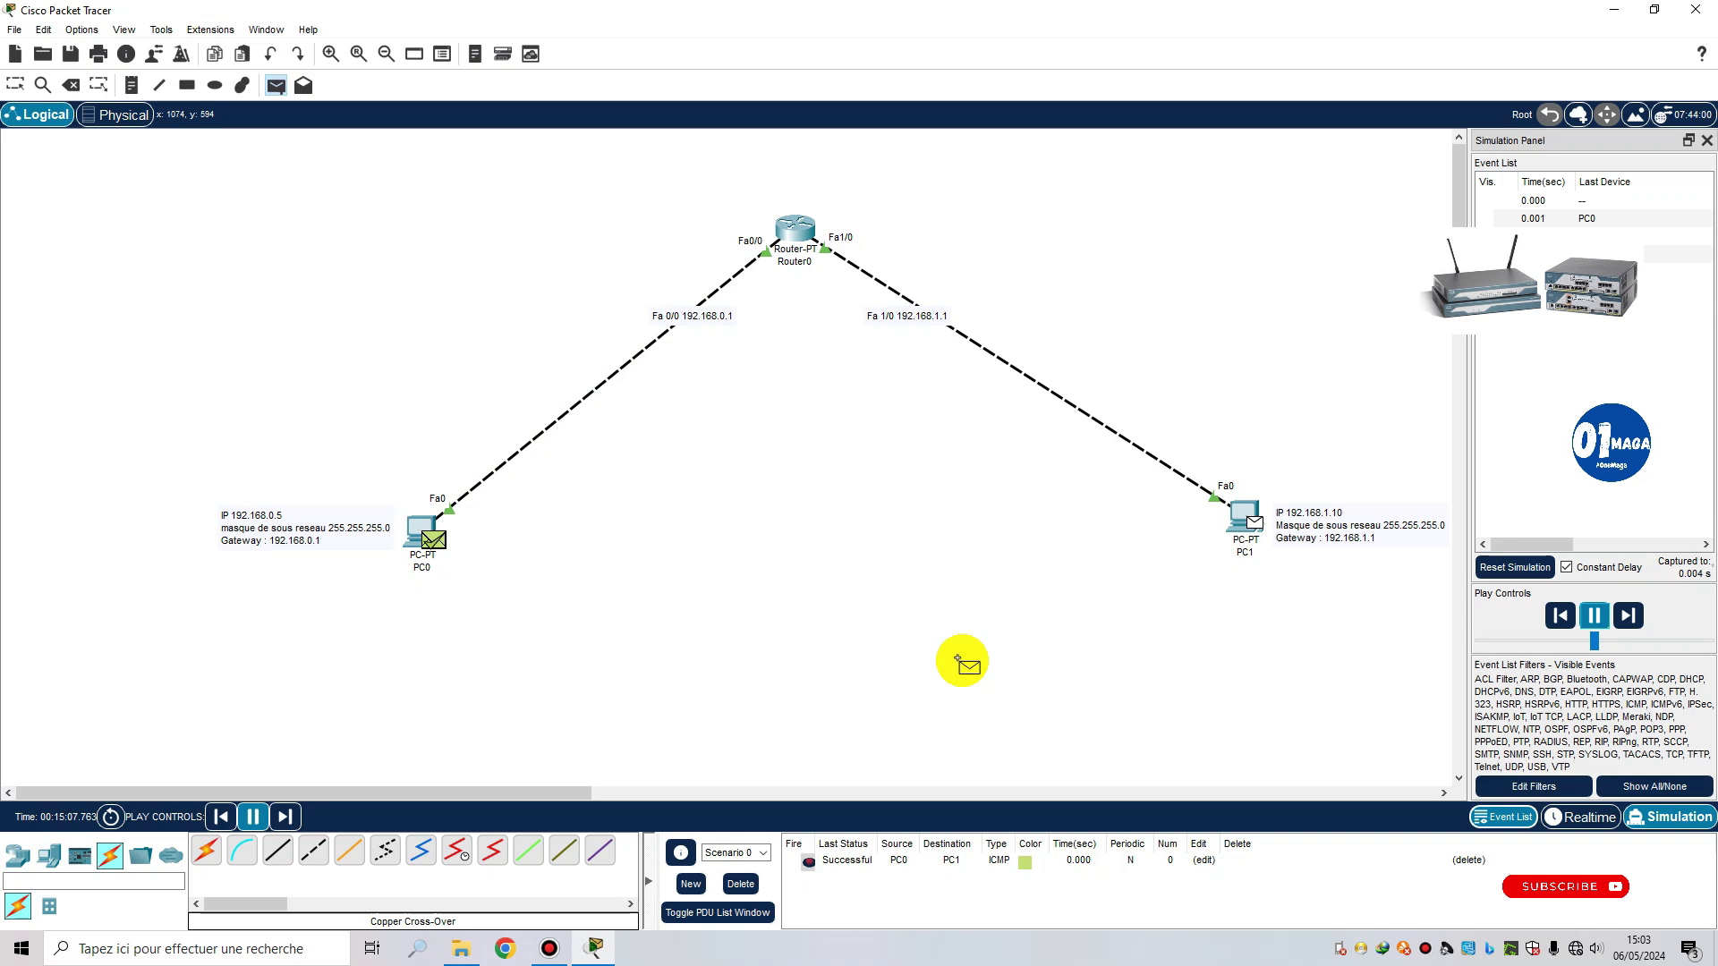
click(1595, 616)
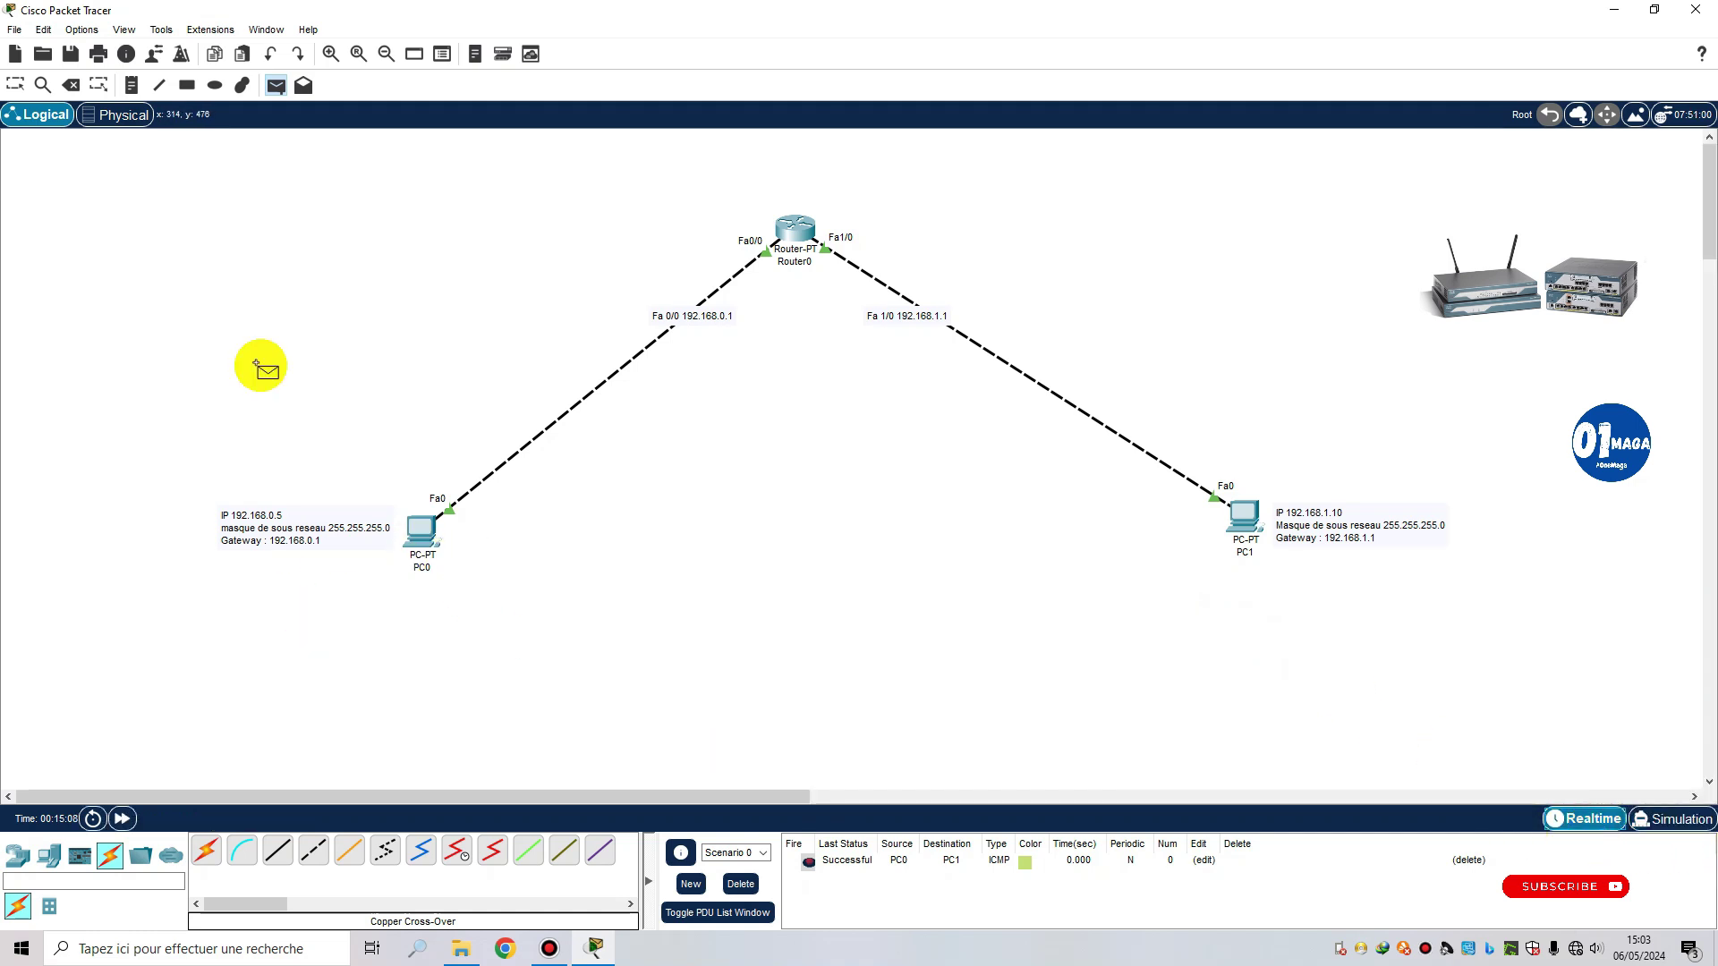
Step: Return to the selection tool, open PC0's Command Prompt, and ping PC1 at 192.168.1.10
click(430, 534)
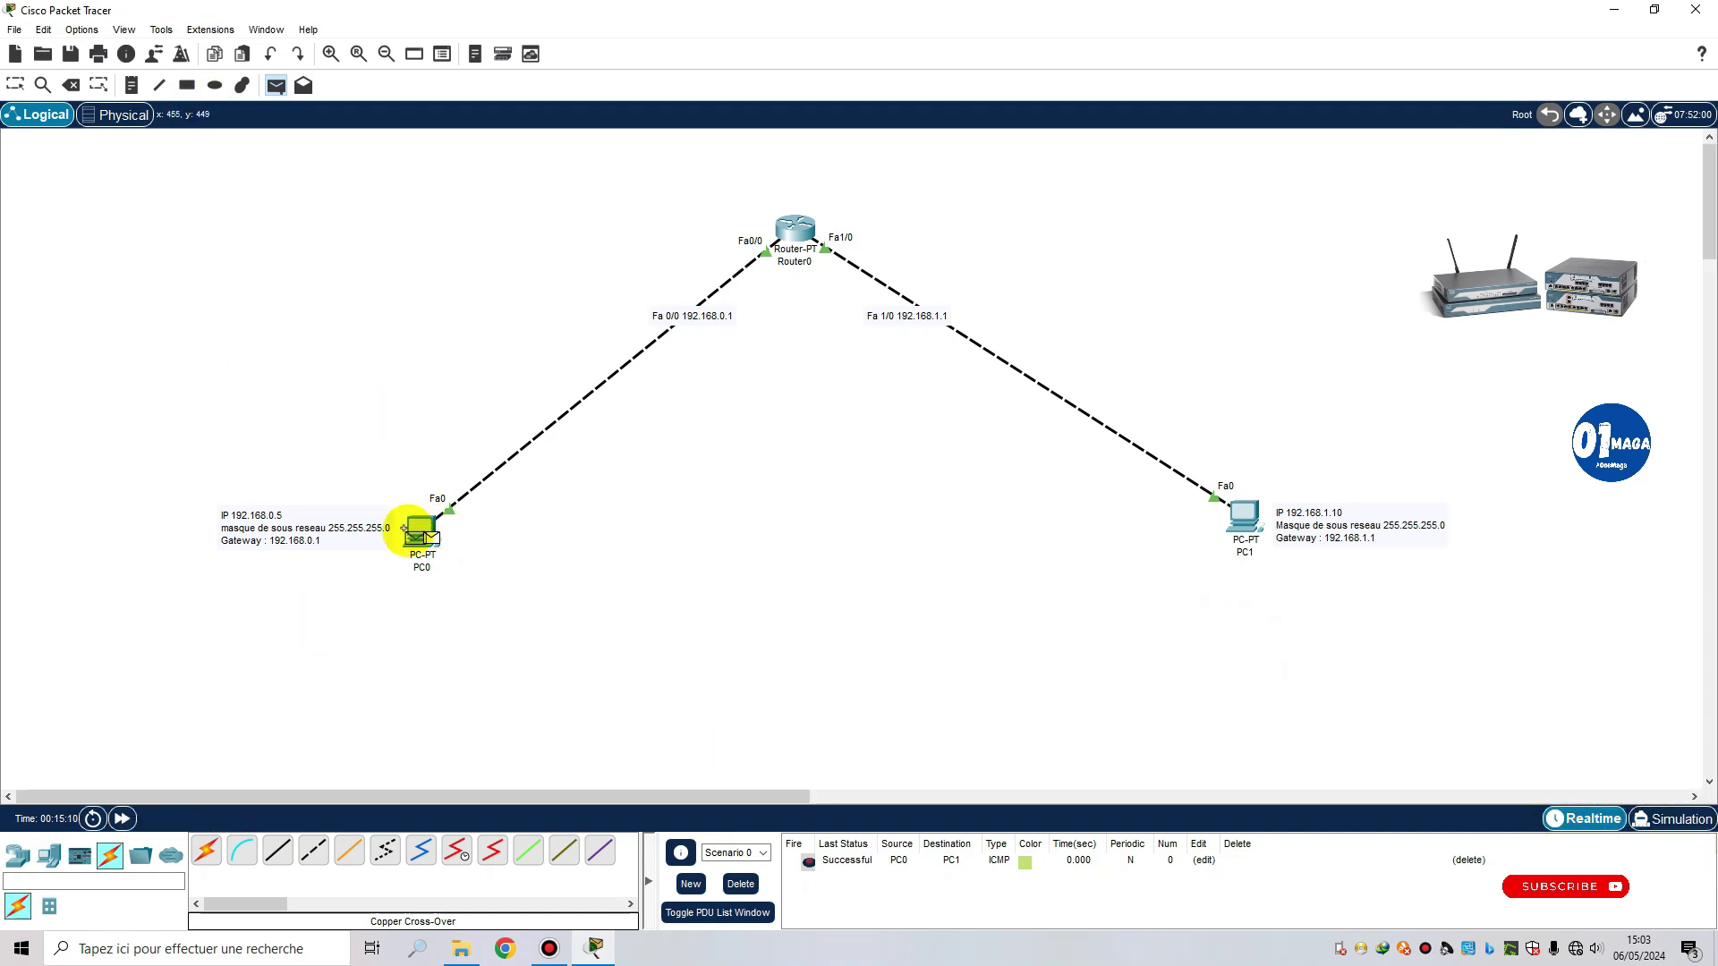
click(16, 86)
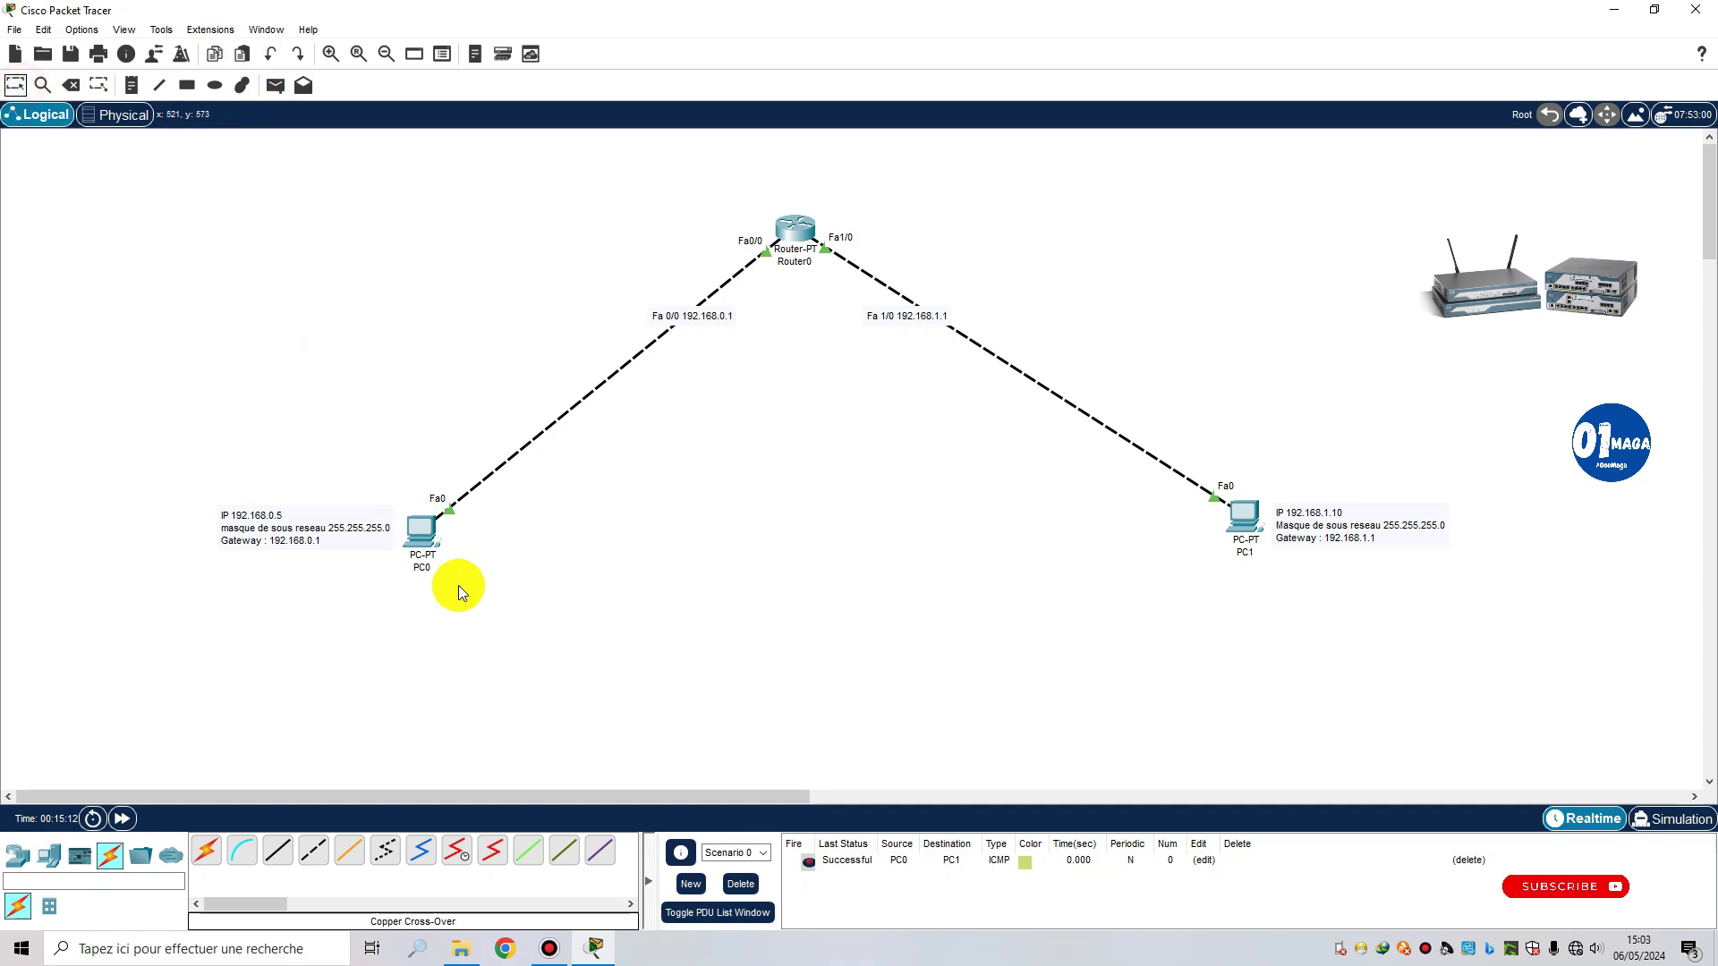
click(423, 529)
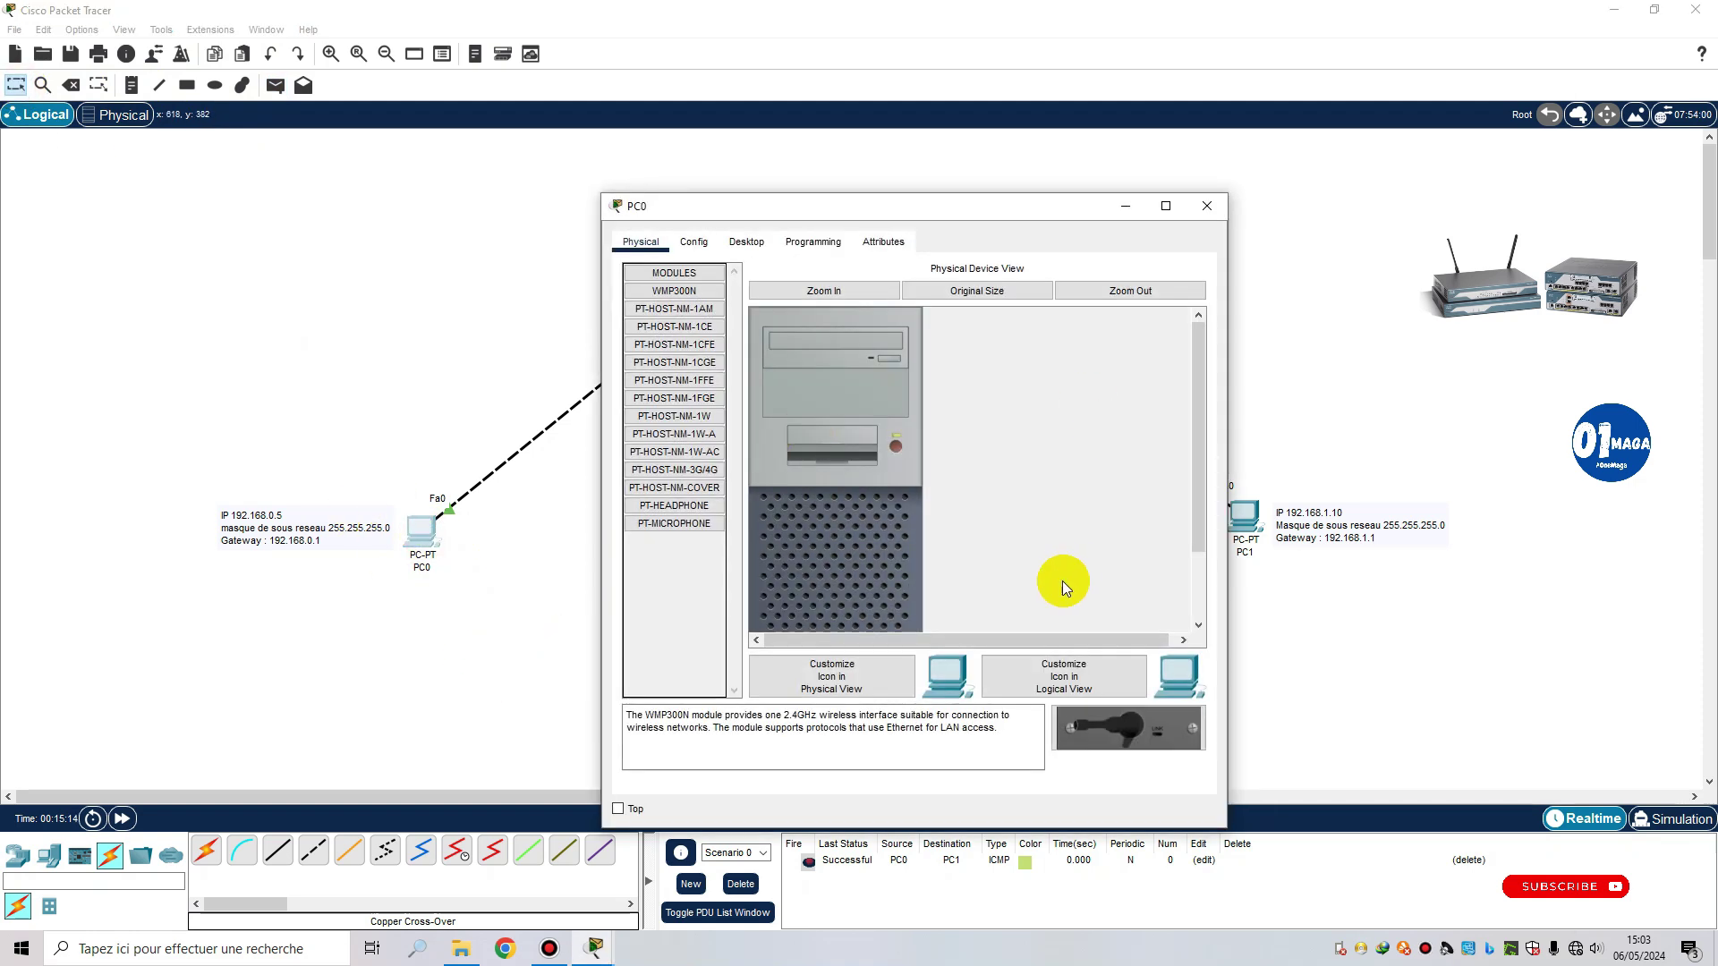
drag(922, 231, 823, 205)
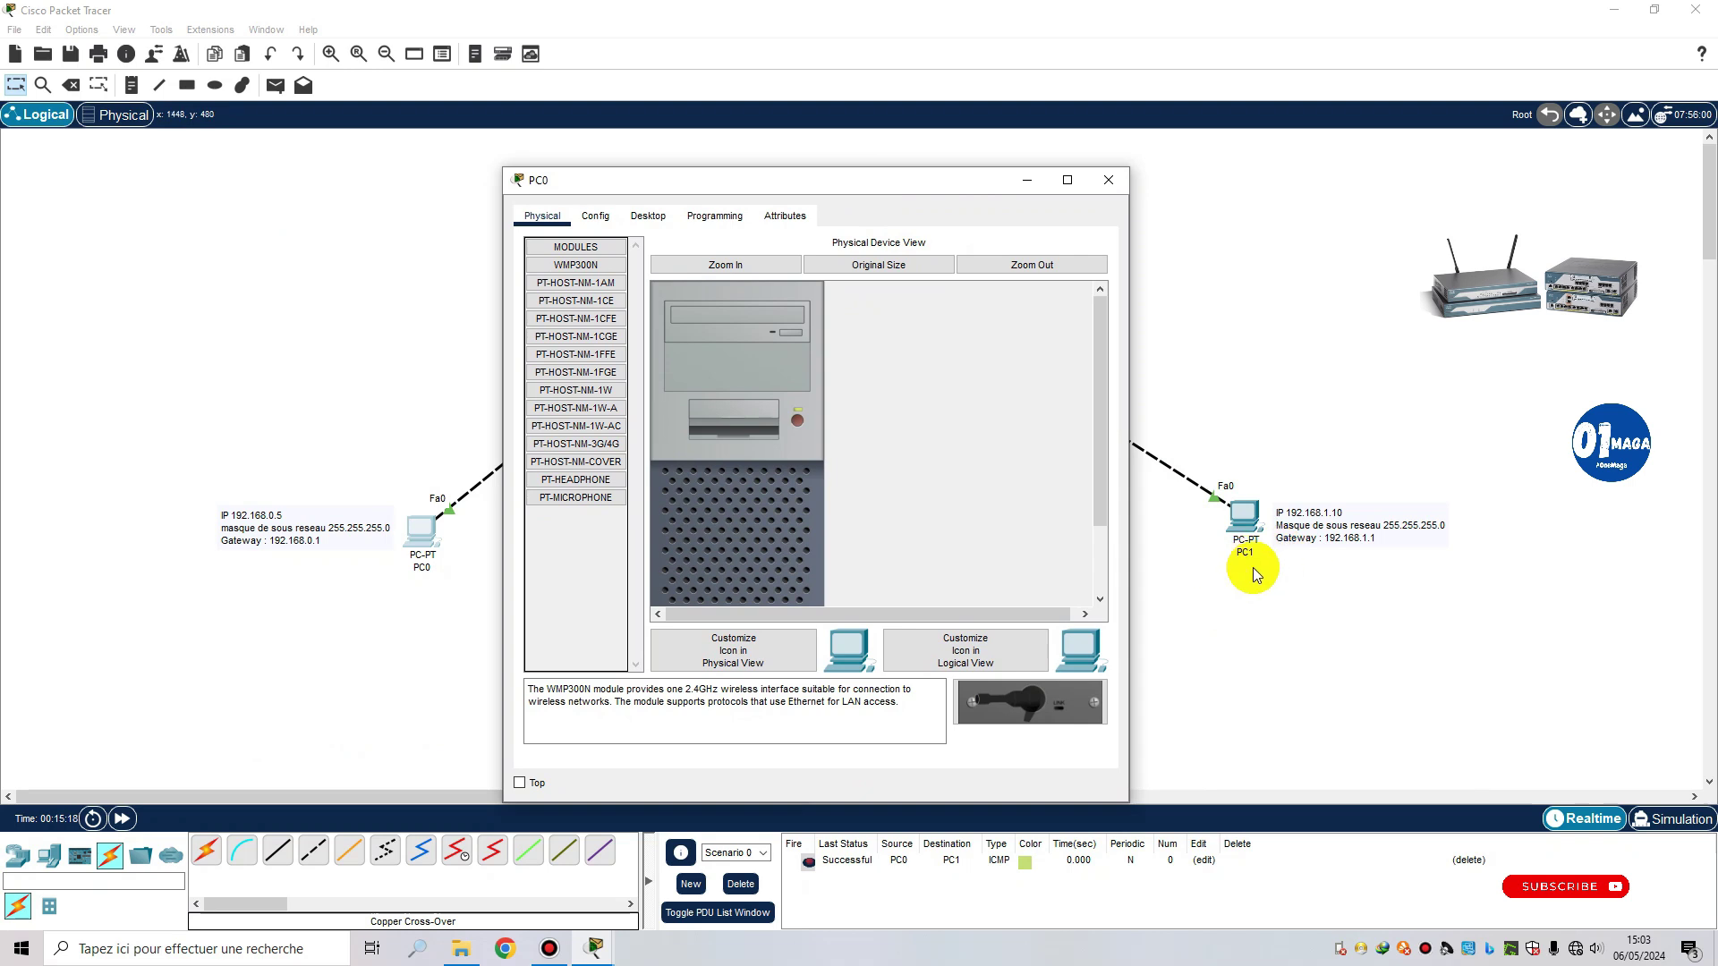
click(646, 217)
click(945, 319)
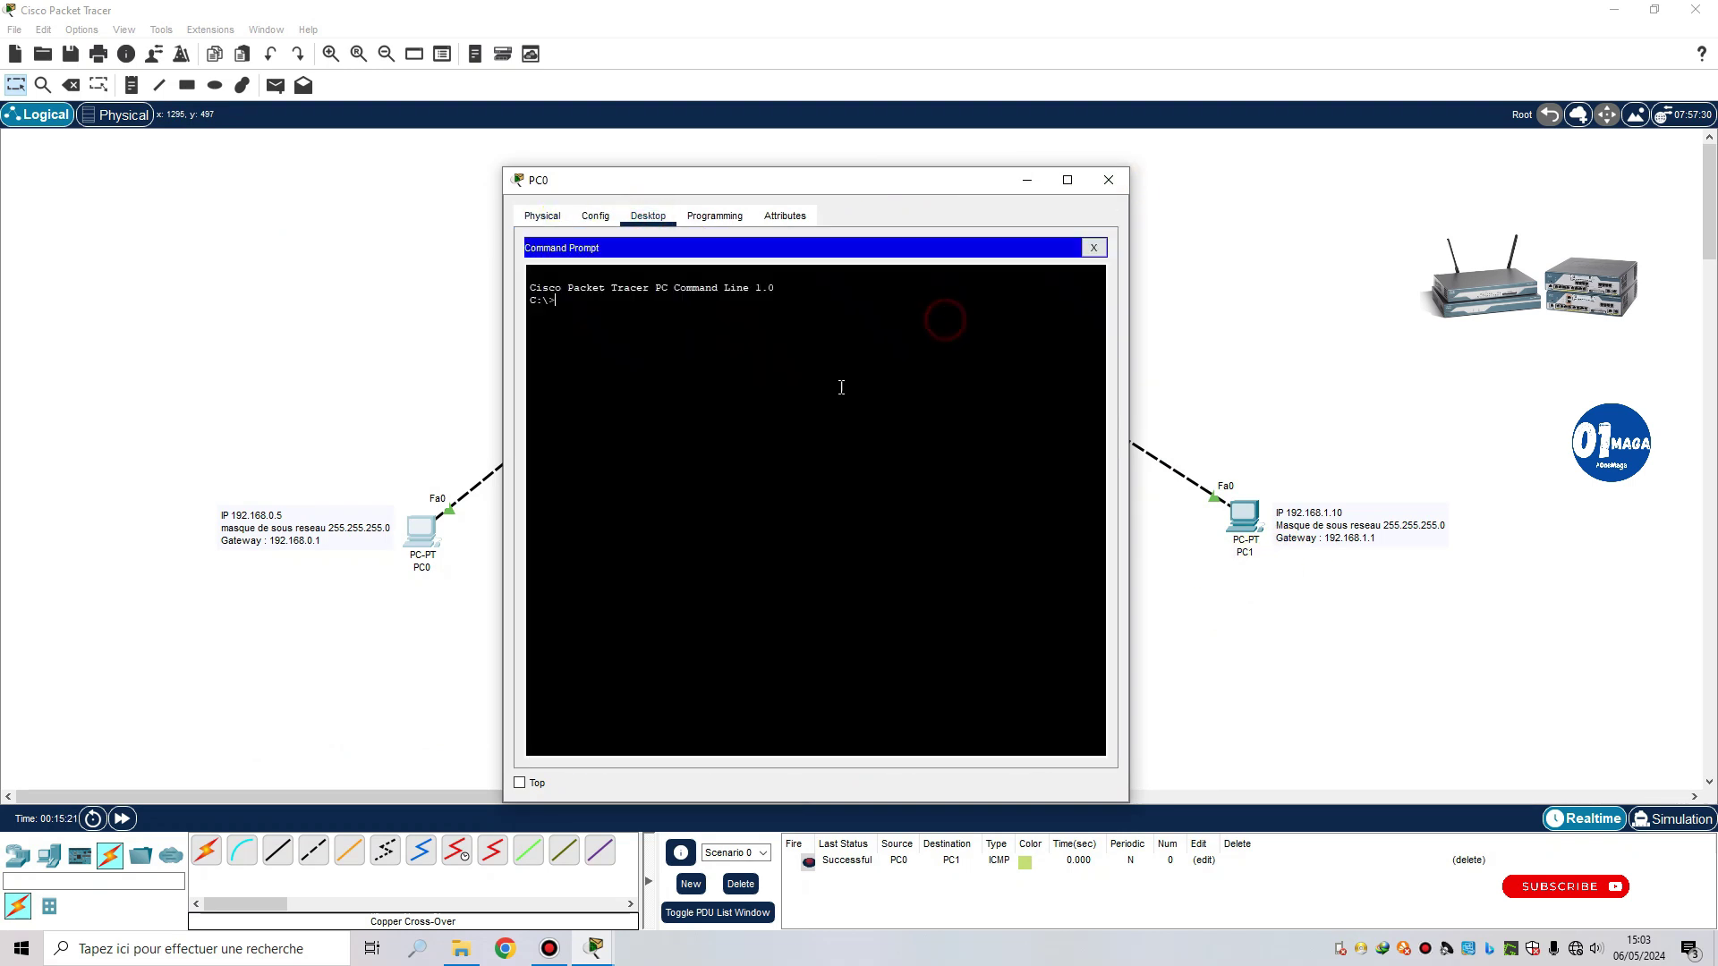
click(629, 323)
text(ping 192.168.1.10)
key(Return)
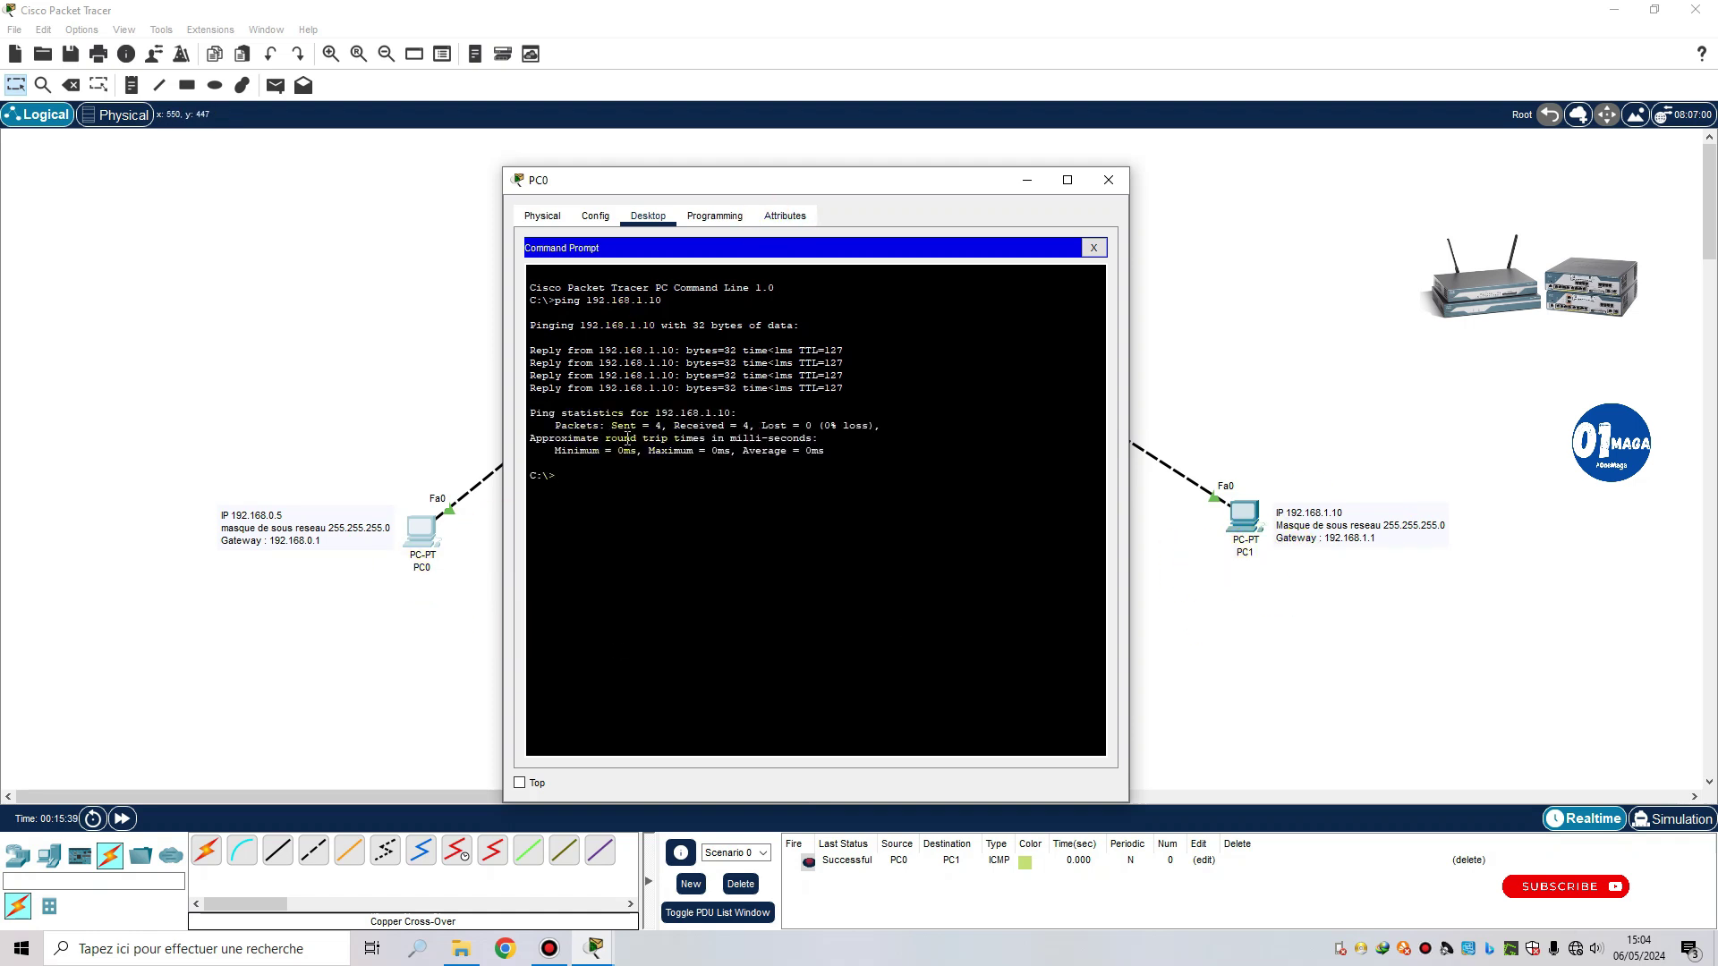
Step: Examine the ping's packet statistics and target address, enable PC0's Top option, and close its window
drag(618, 428, 732, 427)
click(713, 426)
drag(683, 302, 586, 308)
click(519, 783)
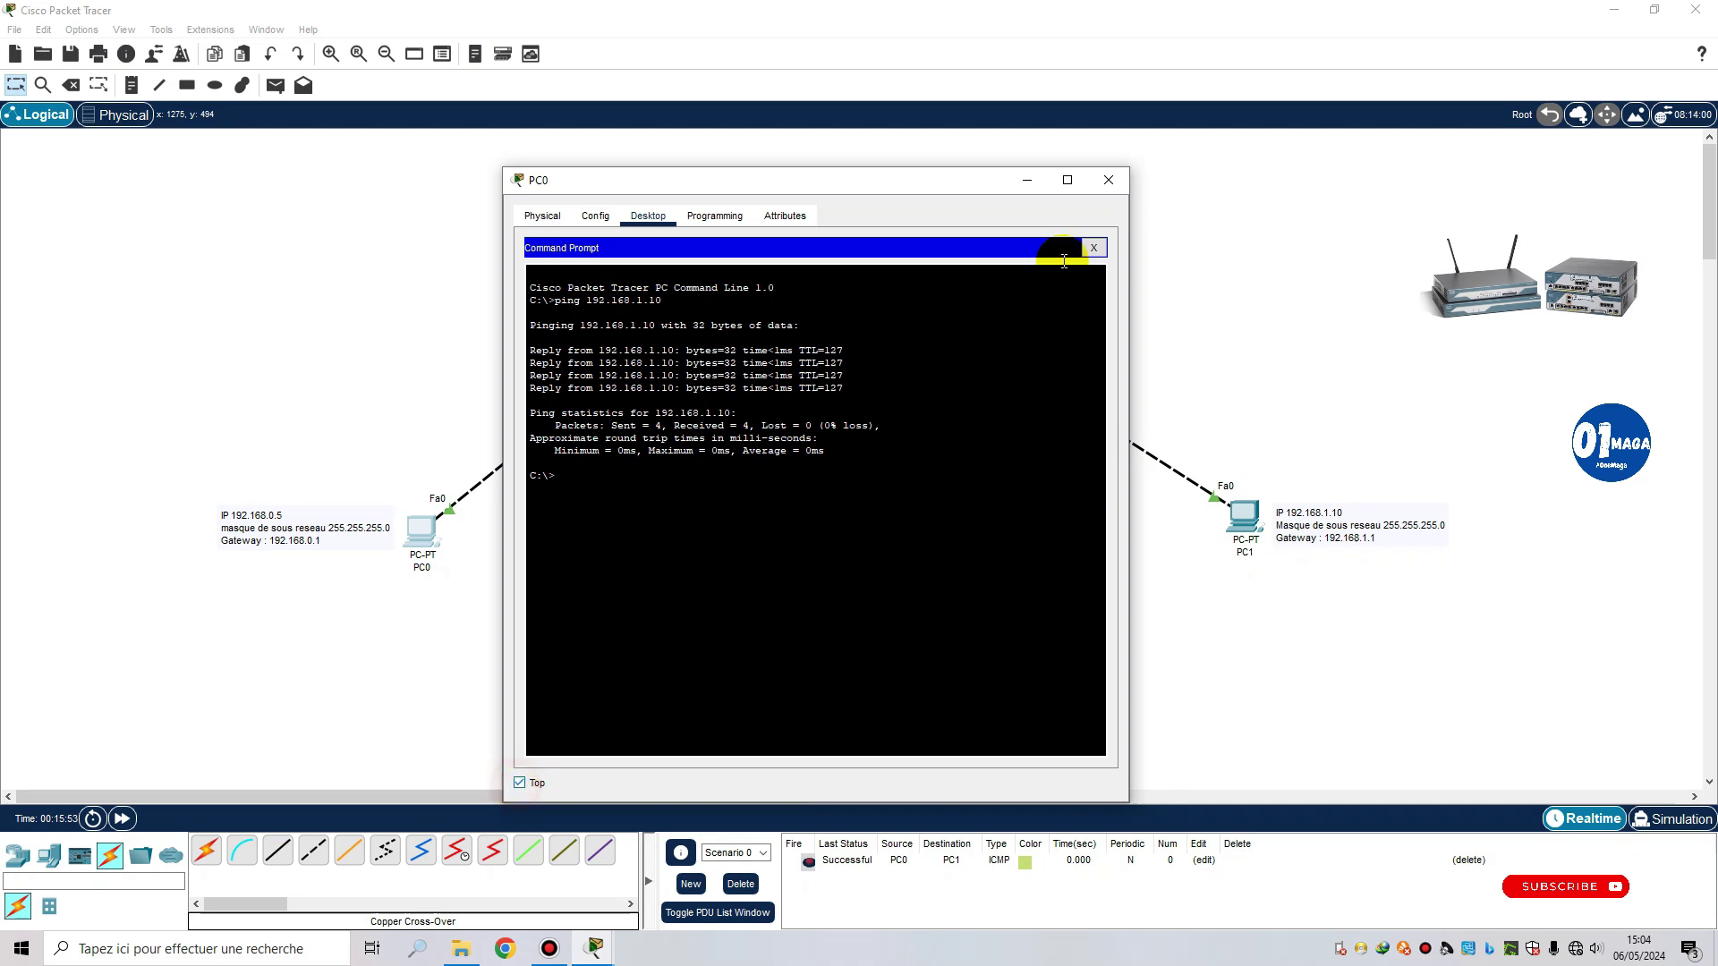
click(1107, 184)
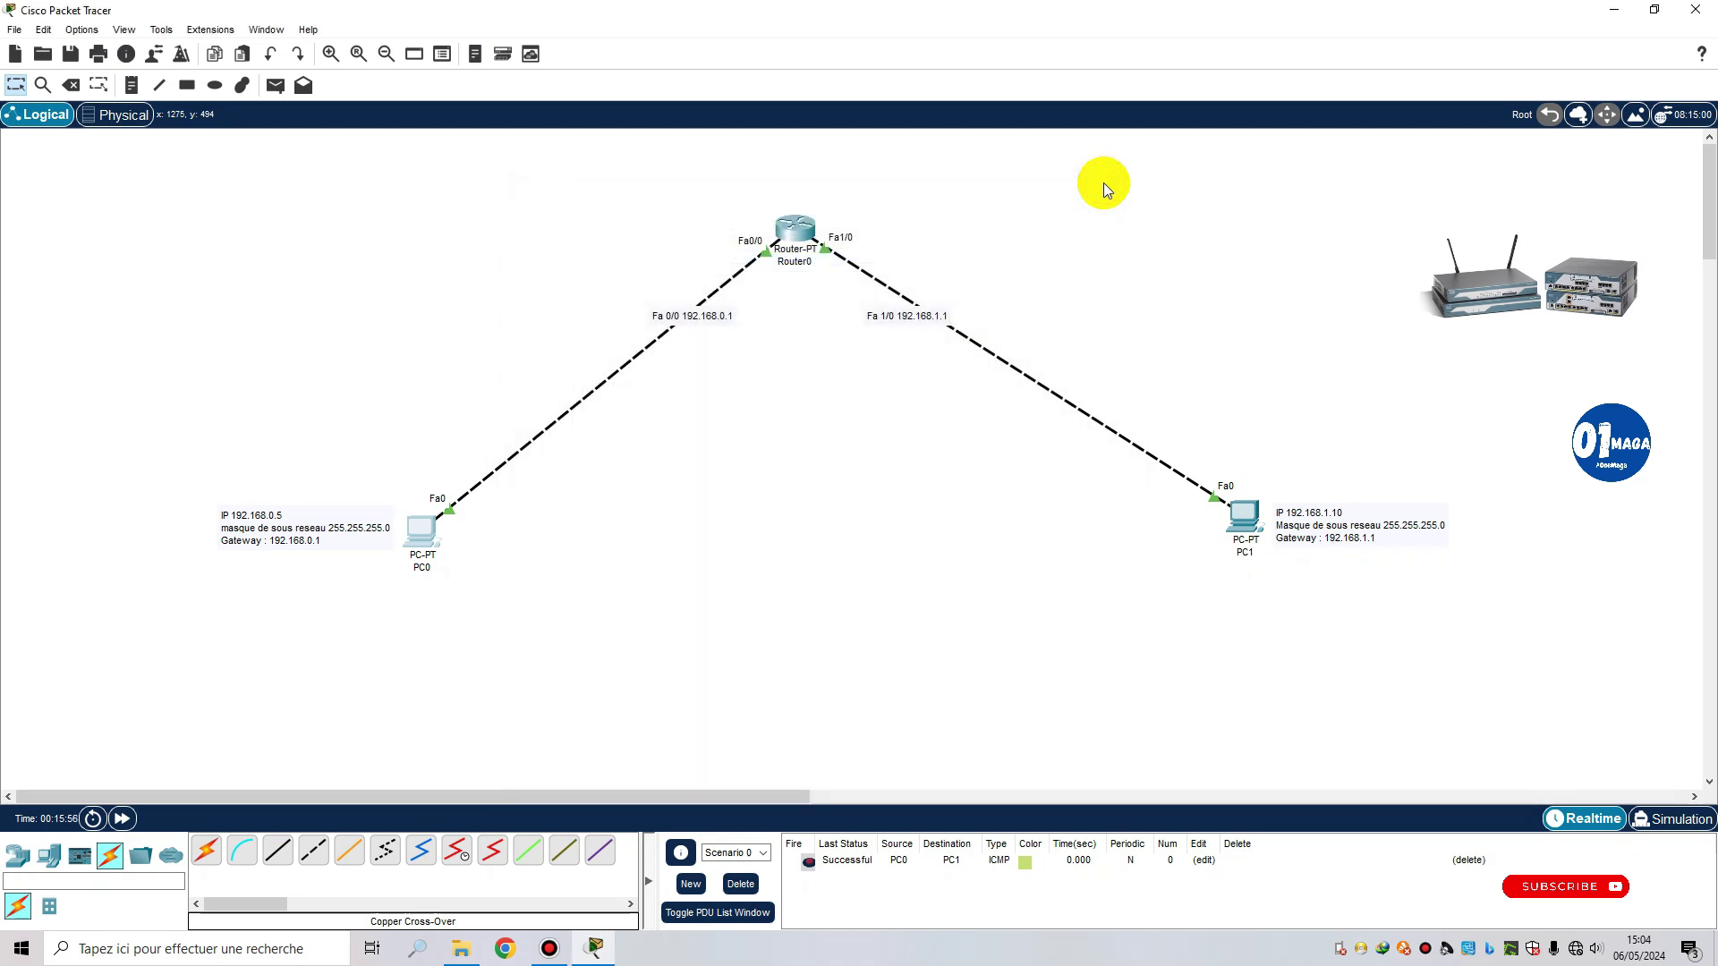